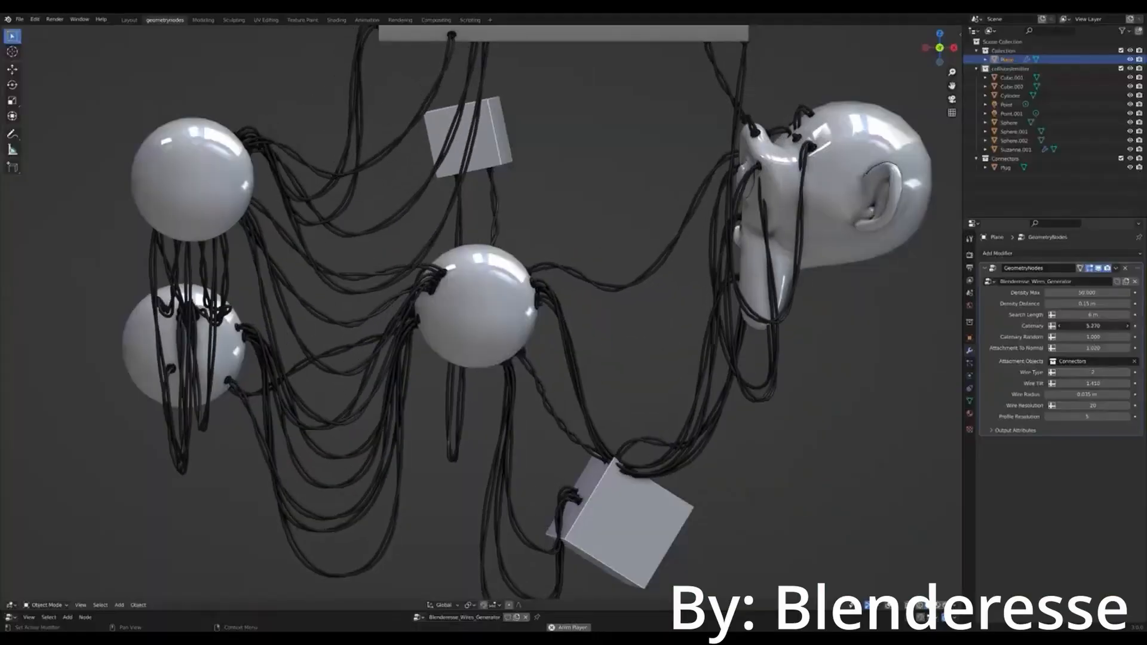
mouse_move(1086, 326)
left_mouse_down()
mouse_move(1055, 325)
mouse_move(1071, 326)
left_mouse_up()
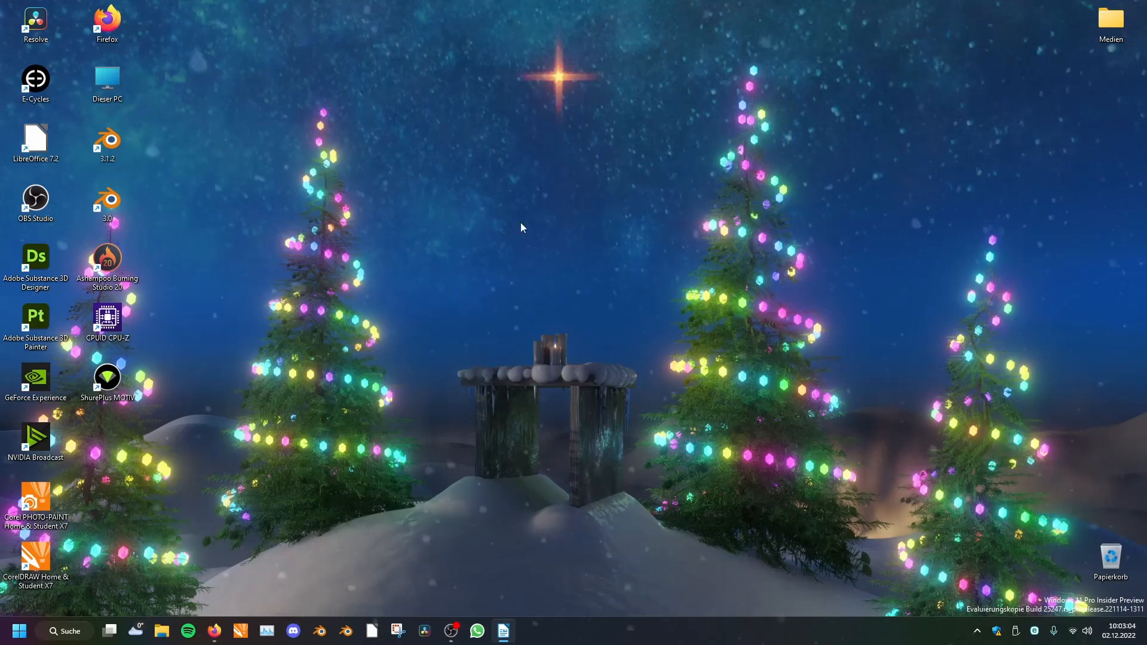
Start Blender Launcher (2) and reposition its window on the desktop
left_click(22, 636)
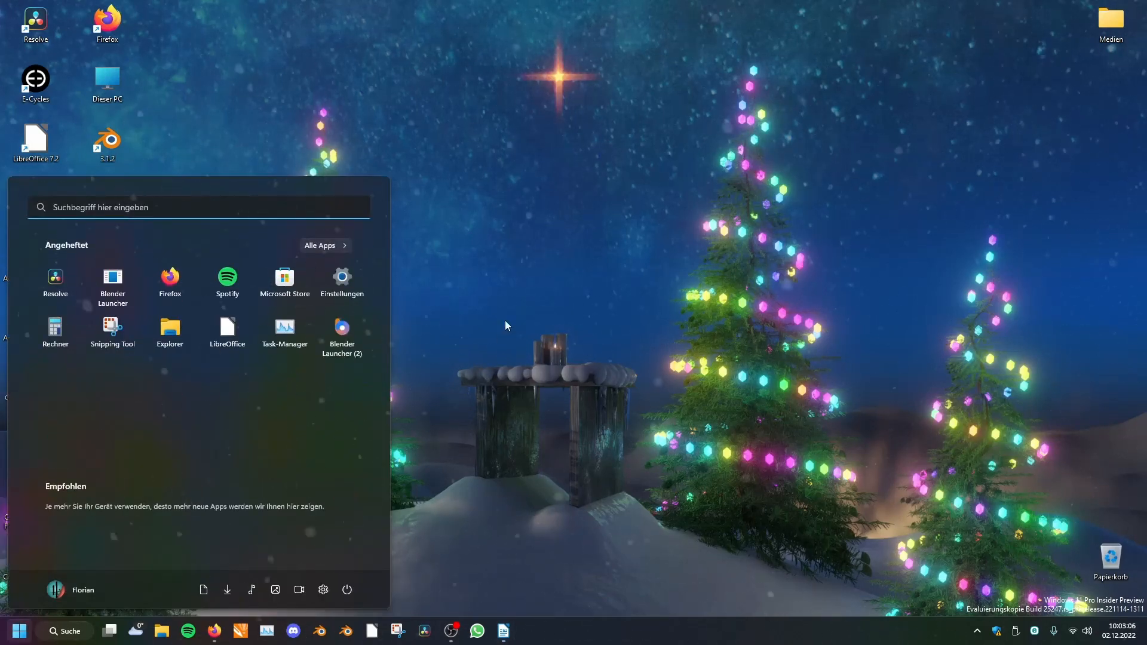
left_click(346, 331)
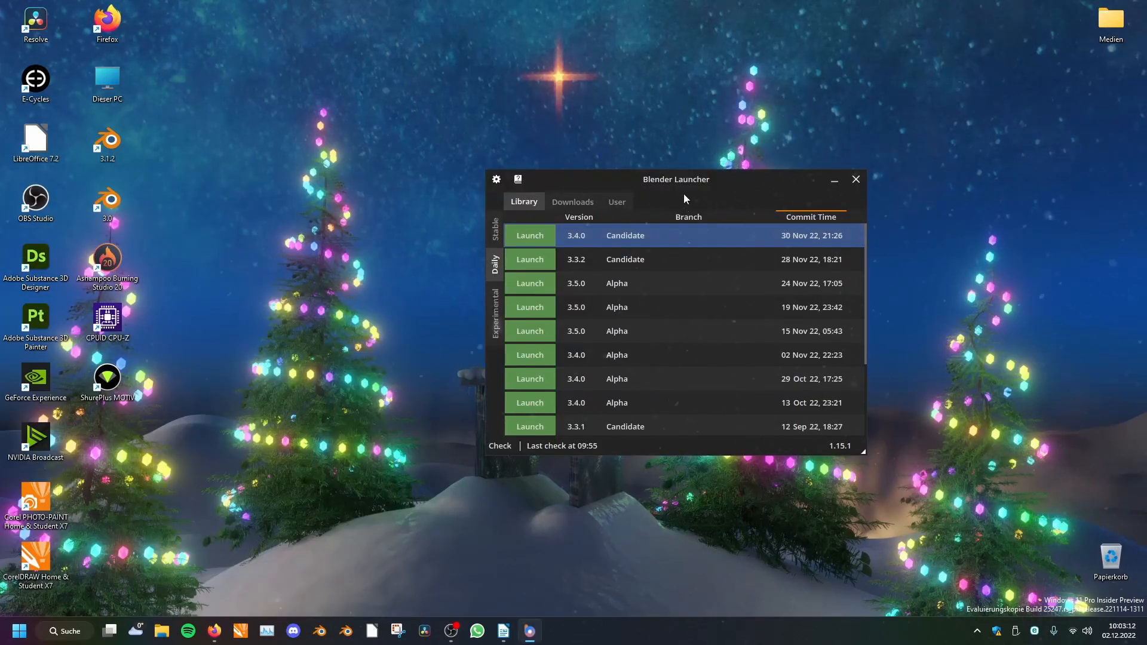
left_click_drag(684, 190, 558, 105)
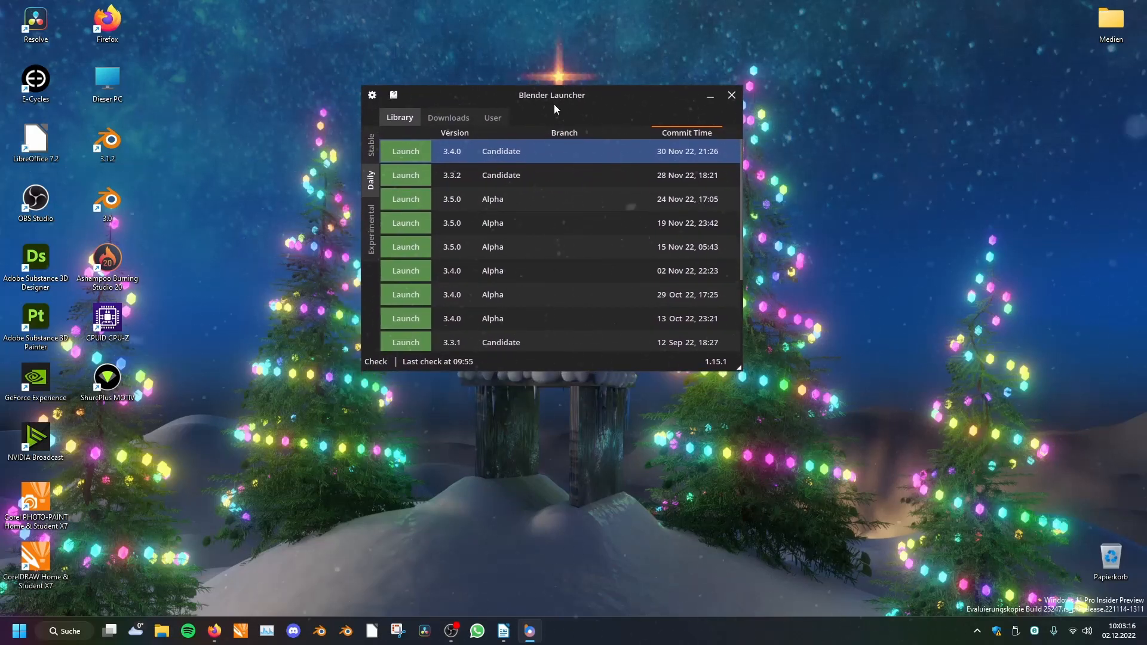
Switch to Firefox, view the Download page of blender.org, and return to Blender Launcher
left_click(215, 631)
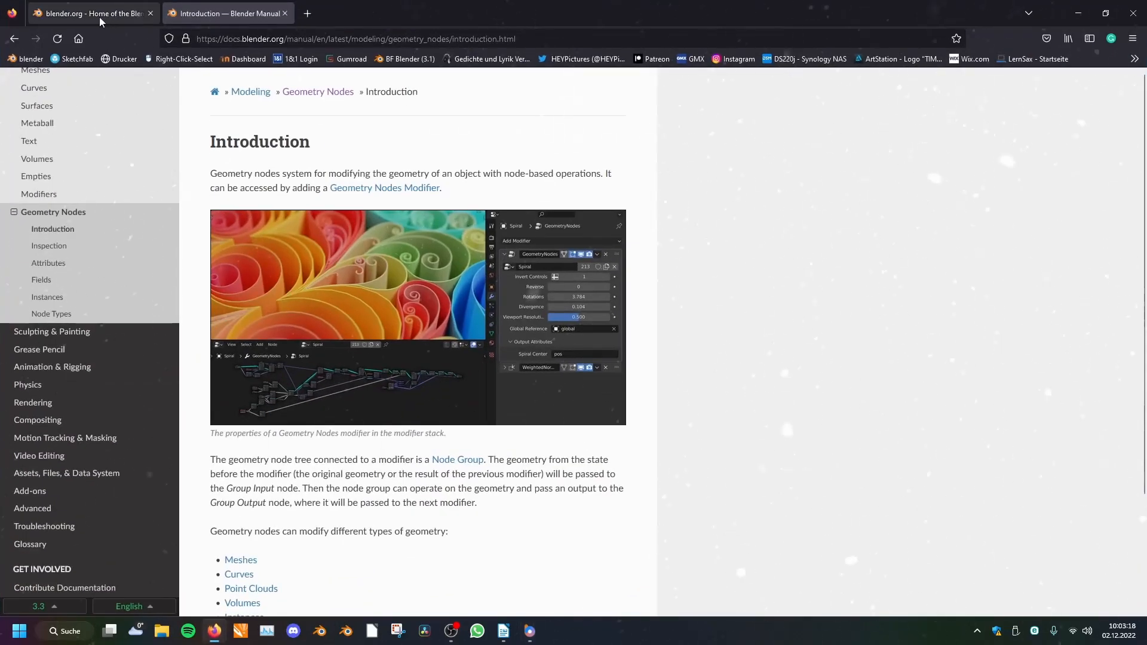
left_click(99, 16)
scroll(597, 159, "down", 10)
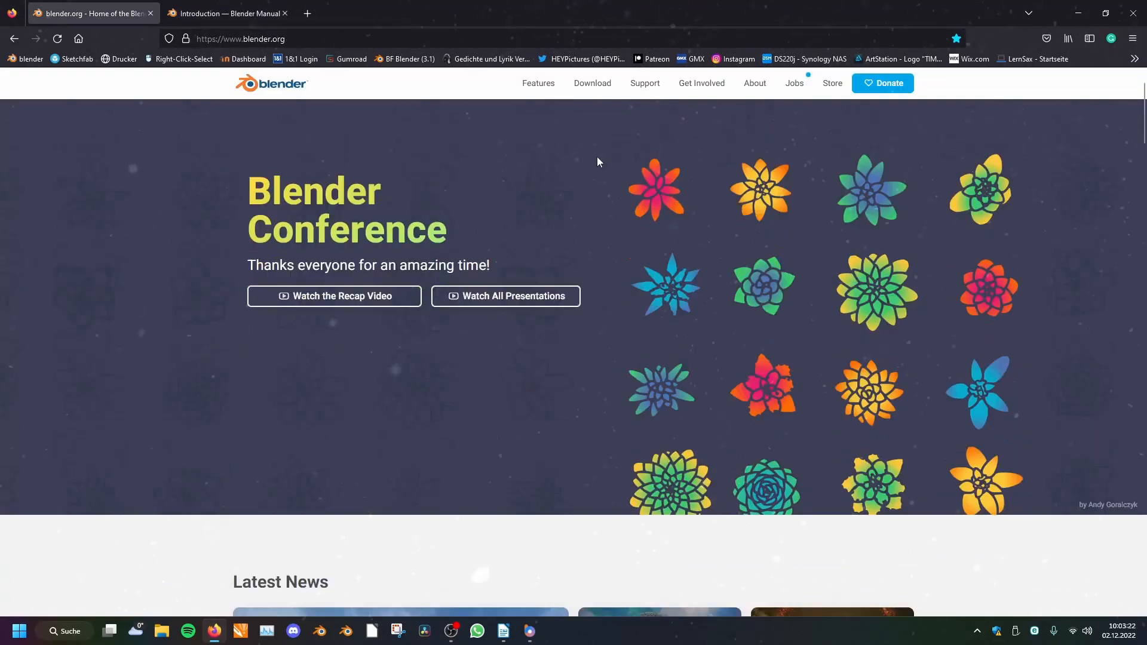
scroll(596, 159, "up", 9)
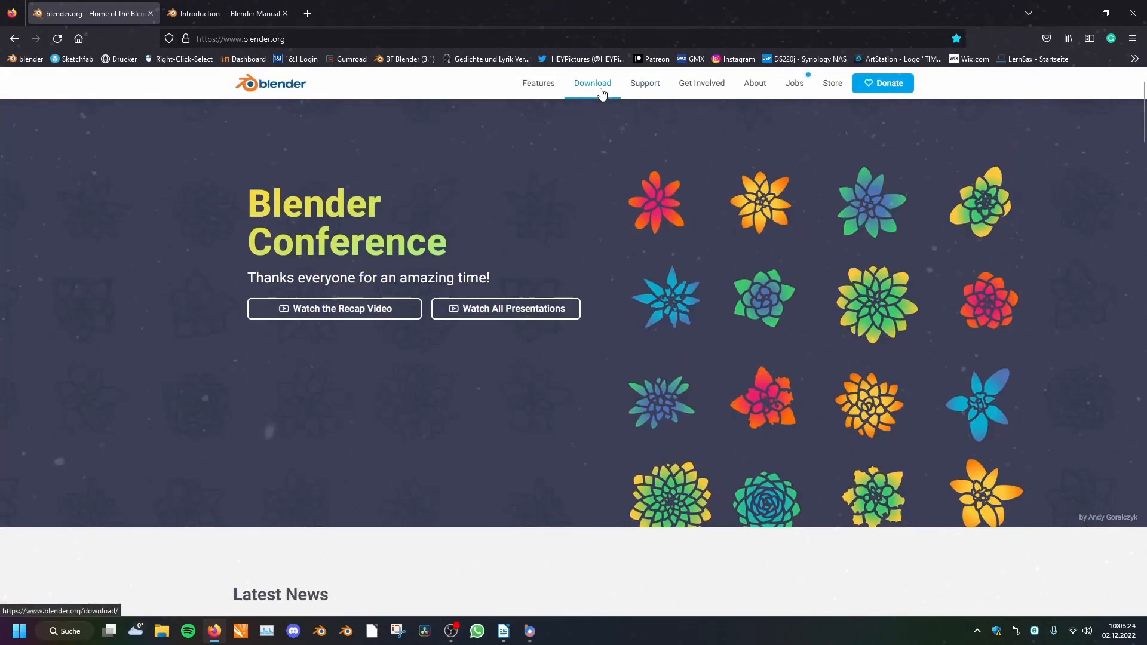
left_click(602, 87)
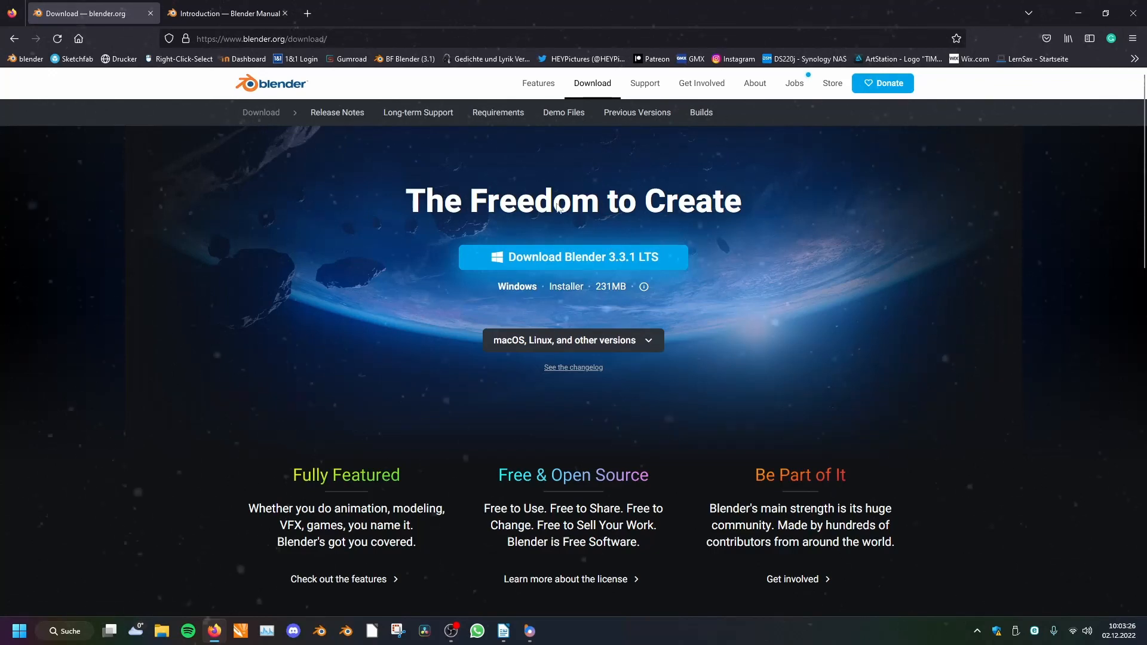
left_click(1078, 9)
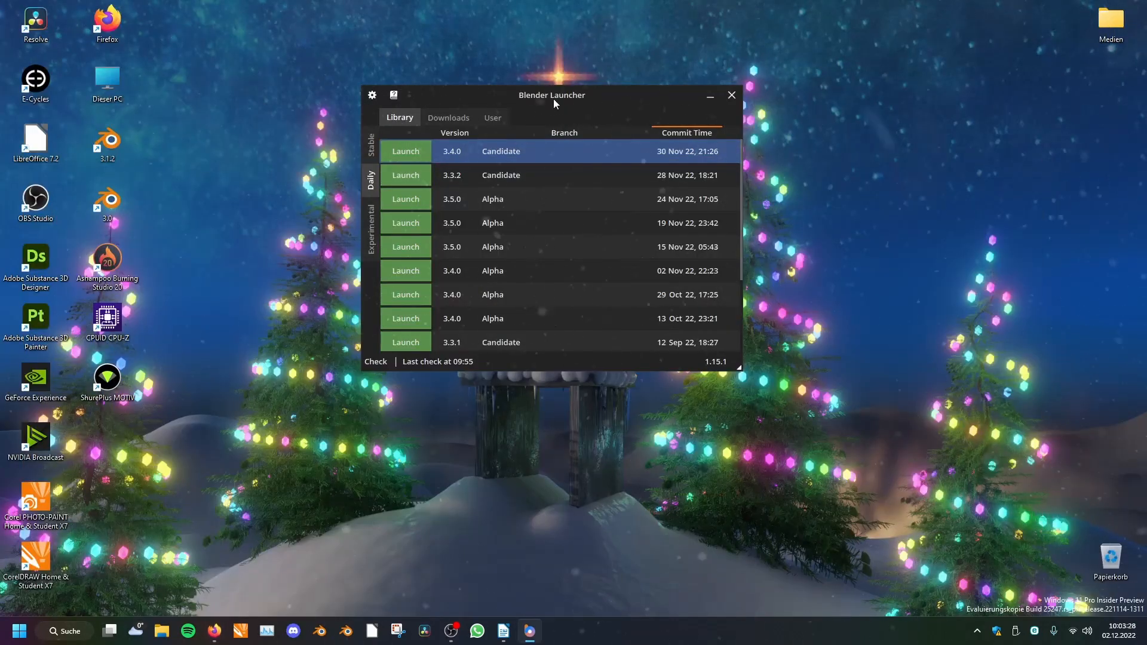
left_click_drag(561, 112, 567, 116)
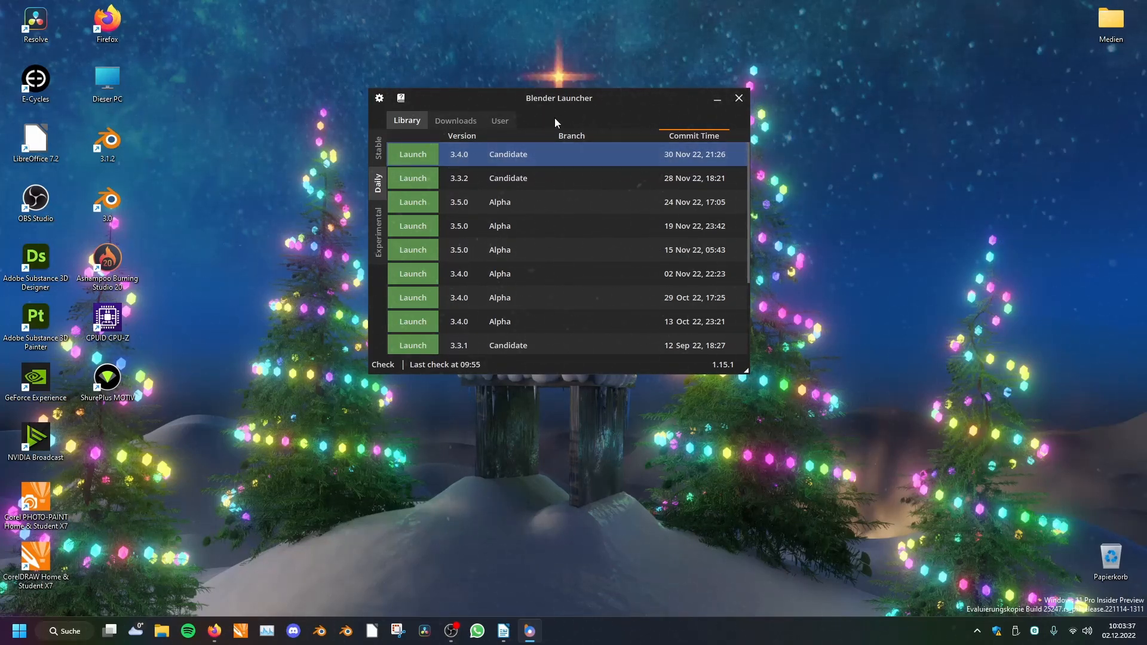
left_click_drag(559, 115, 562, 118)
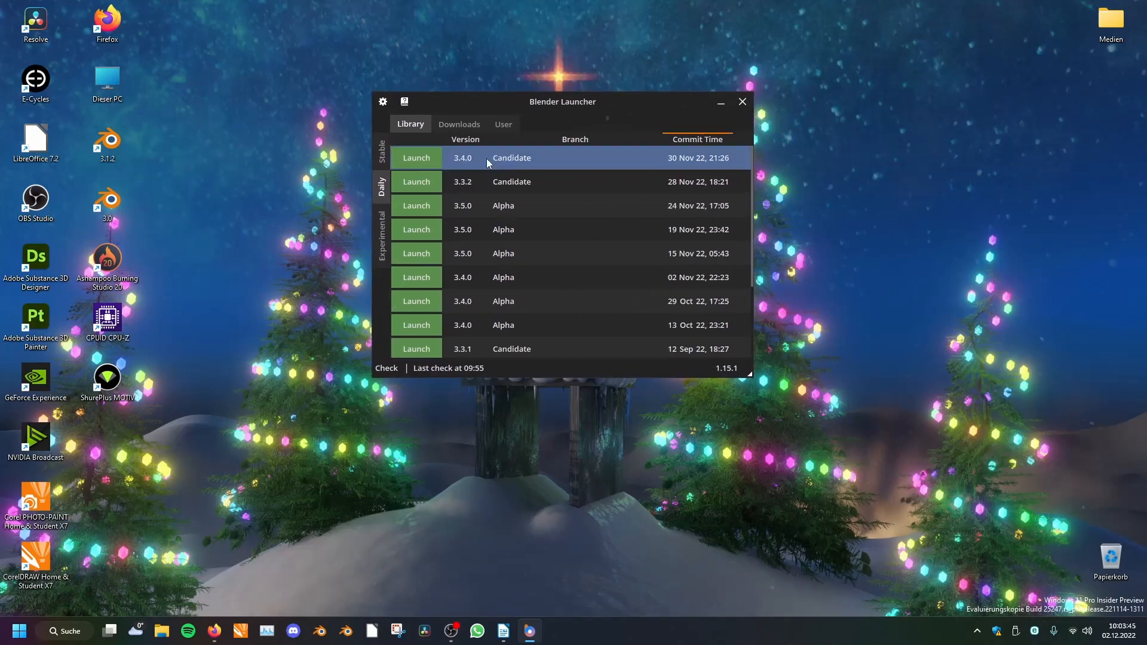
Switch to Firefox, view the Windows Daily Builds page on builder.blender.org, and return to Blender Launcher
left_click(213, 629)
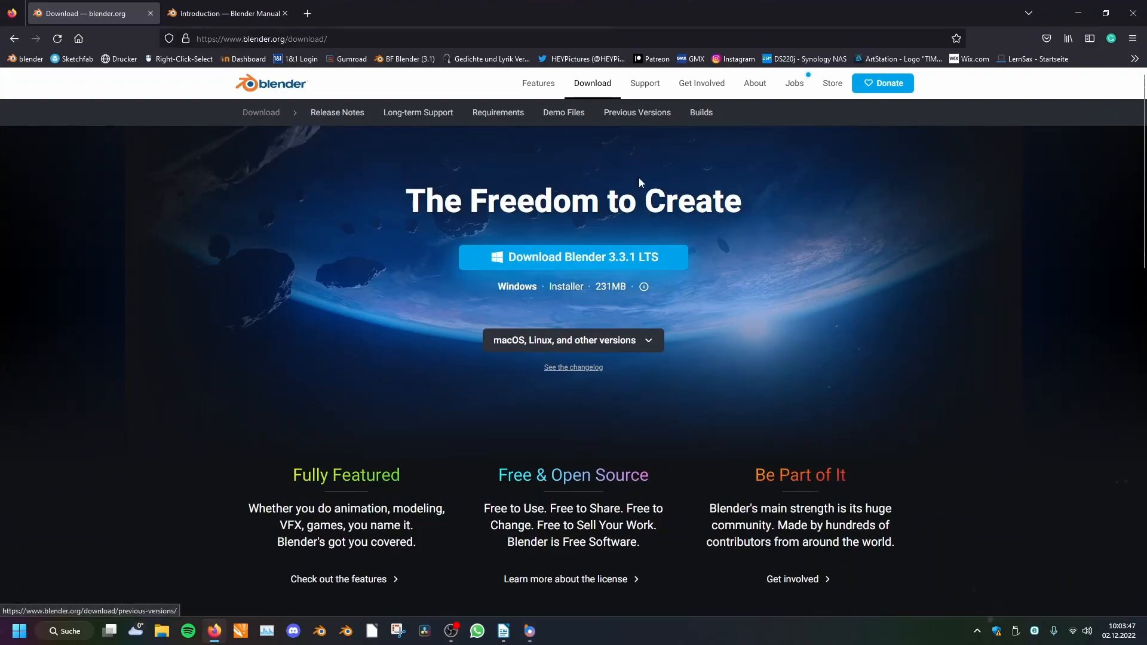
scroll(598, 167, "down", 12)
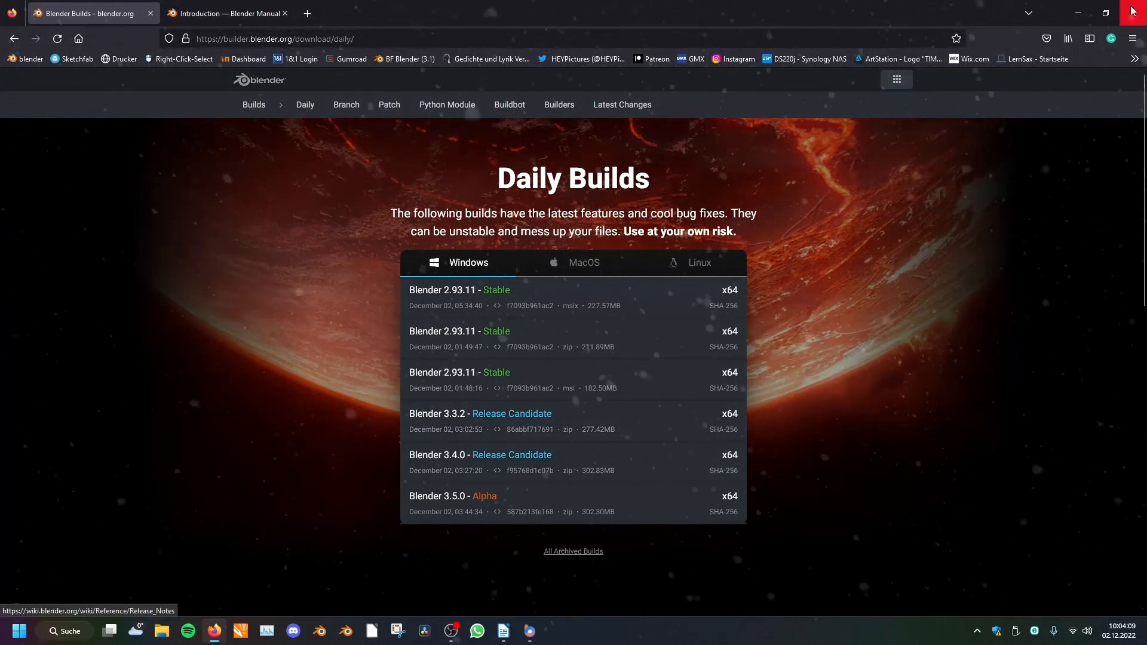
left_click(1090, 7)
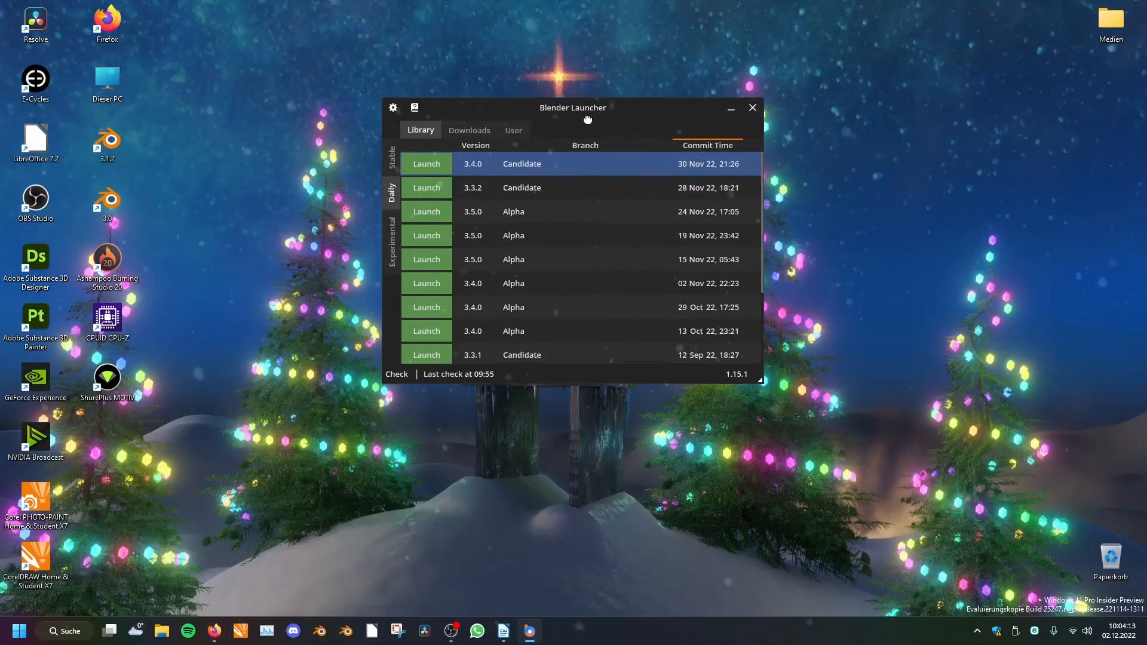
Check the downloadable daily builds and launch the installed 3.4.0 Candidate build, dismissing its splash screen
left_click_drag(588, 120, 590, 132)
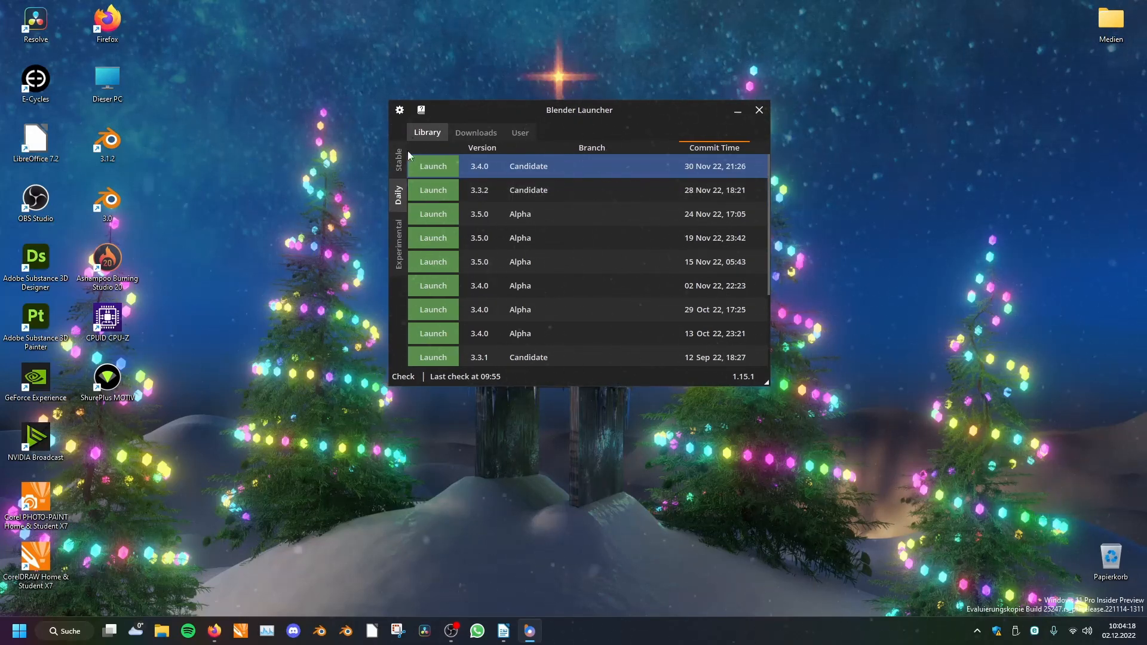
left_click(456, 136)
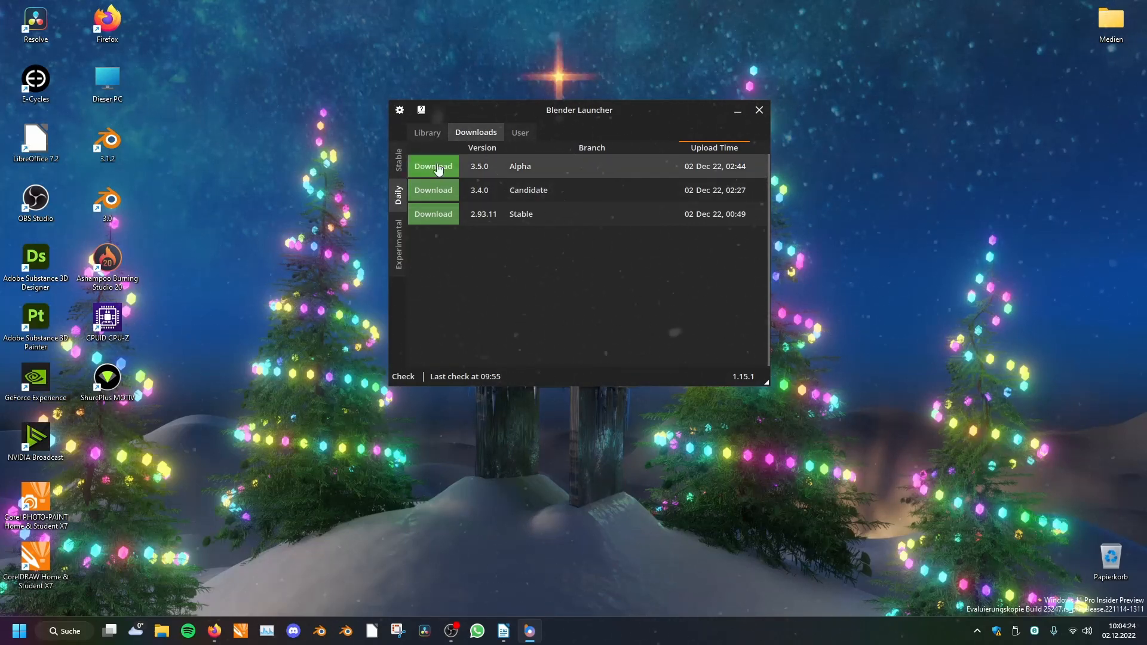
left_click(425, 132)
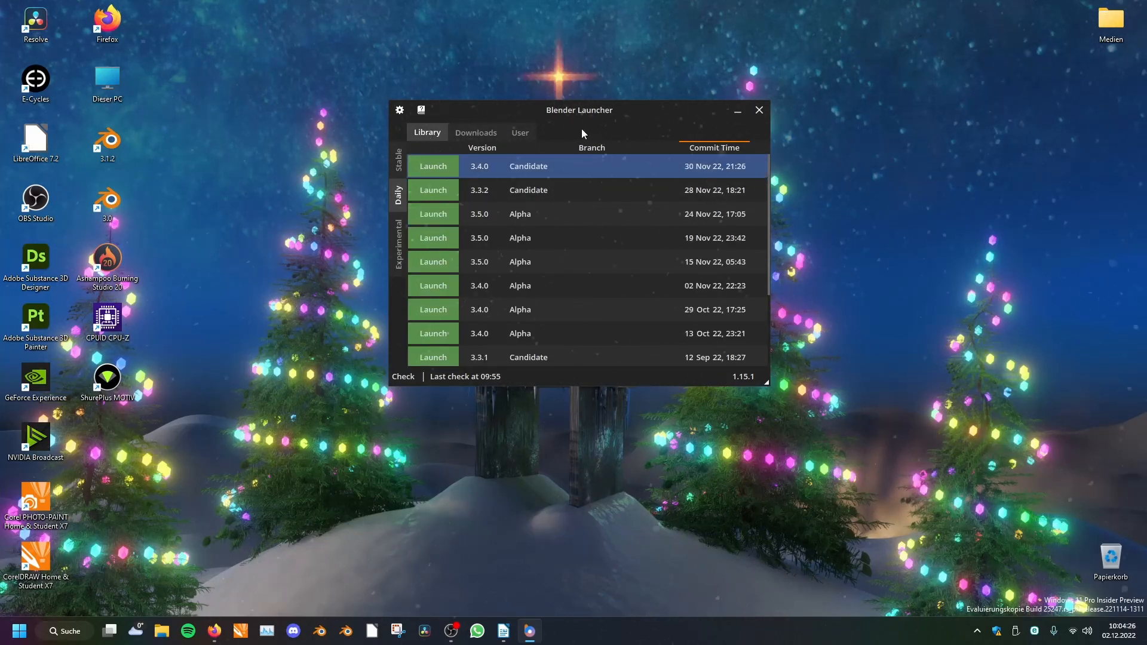
left_click_drag(579, 129, 586, 132)
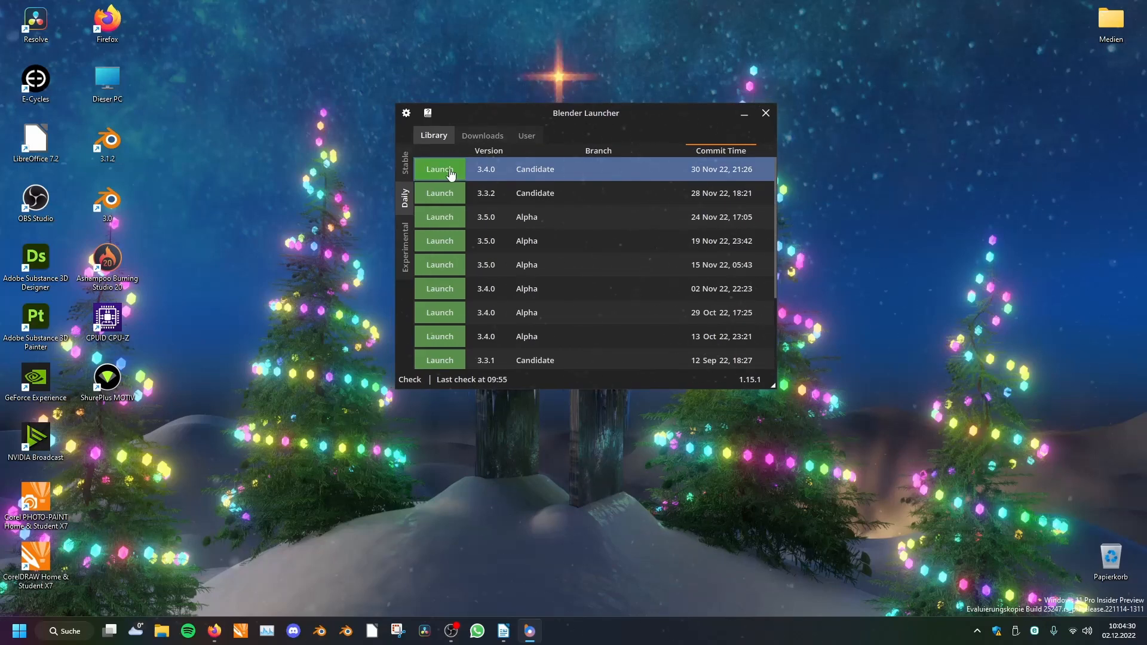
left_click(449, 171)
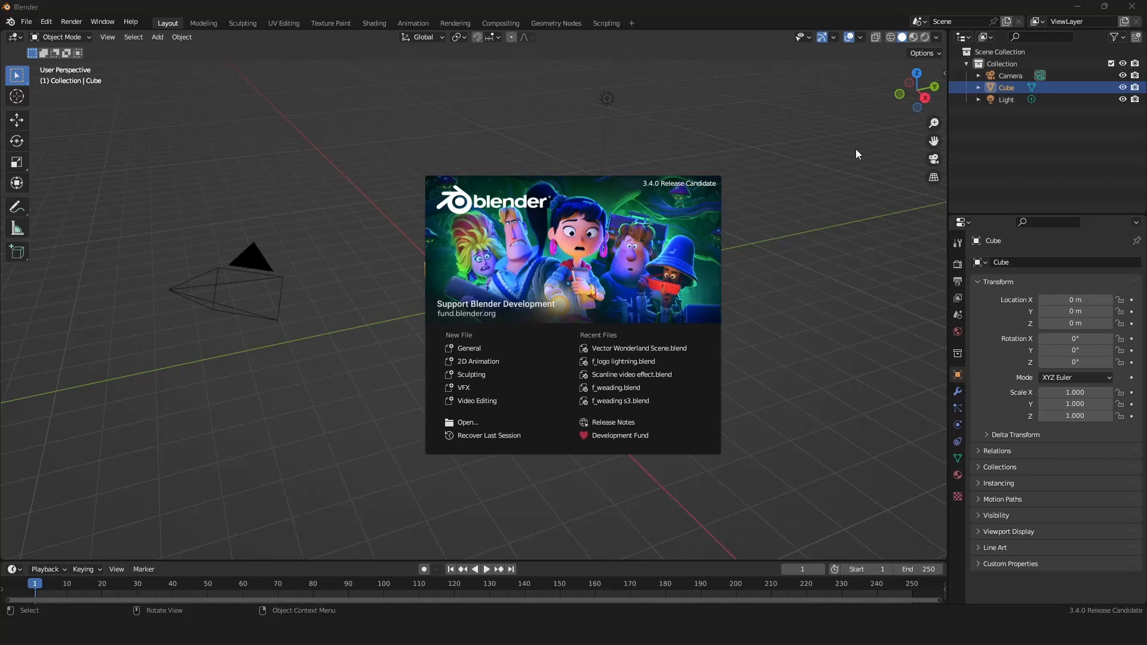
left_click(847, 202)
Delete the camera and the light from the default scene
scroll(583, 333, "down", 3)
middle_click_drag(584, 333, 790, 332)
scroll(790, 331, "up", 3)
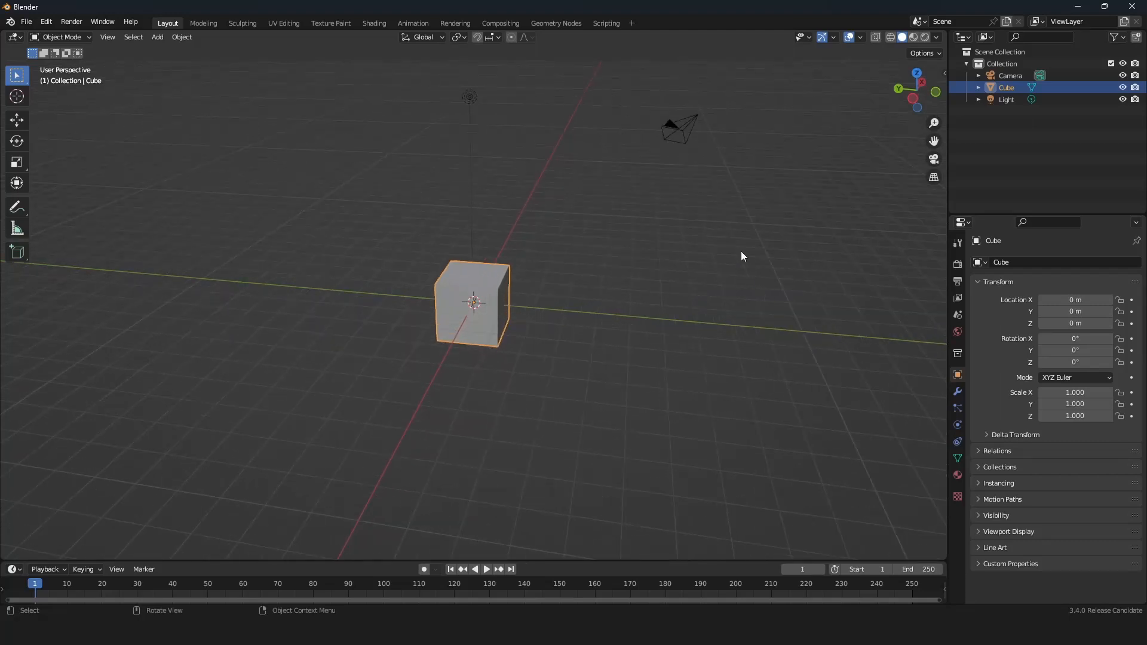
middle_click_drag(737, 237, 666, 348, "shift")
left_click(634, 225)
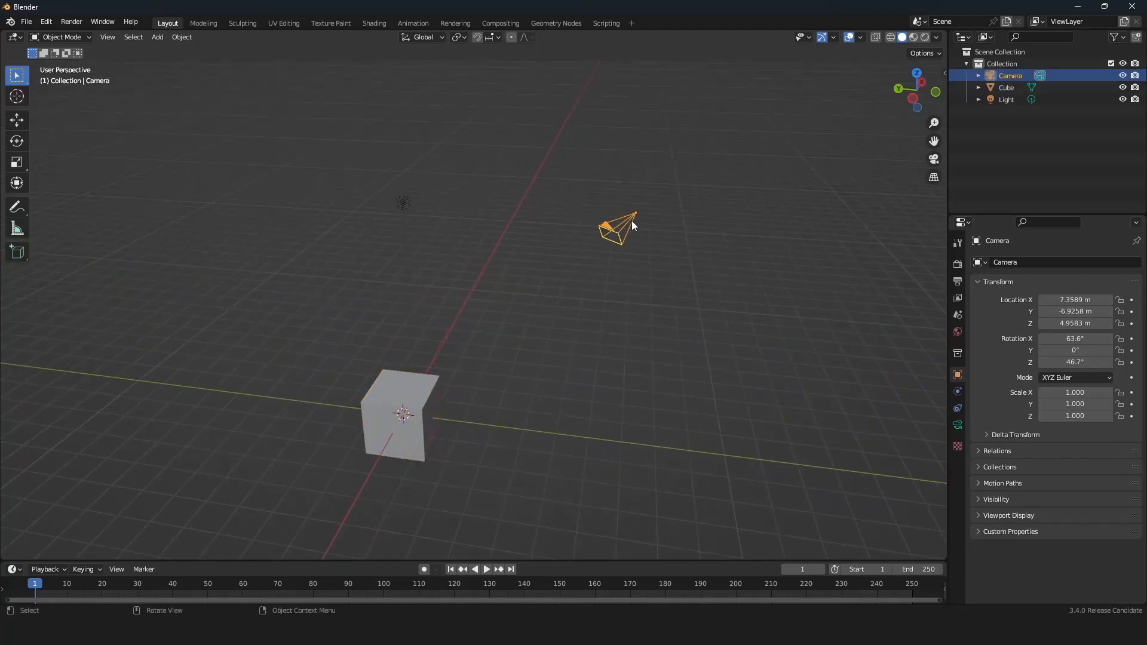
key("Delete")
left_click(406, 200)
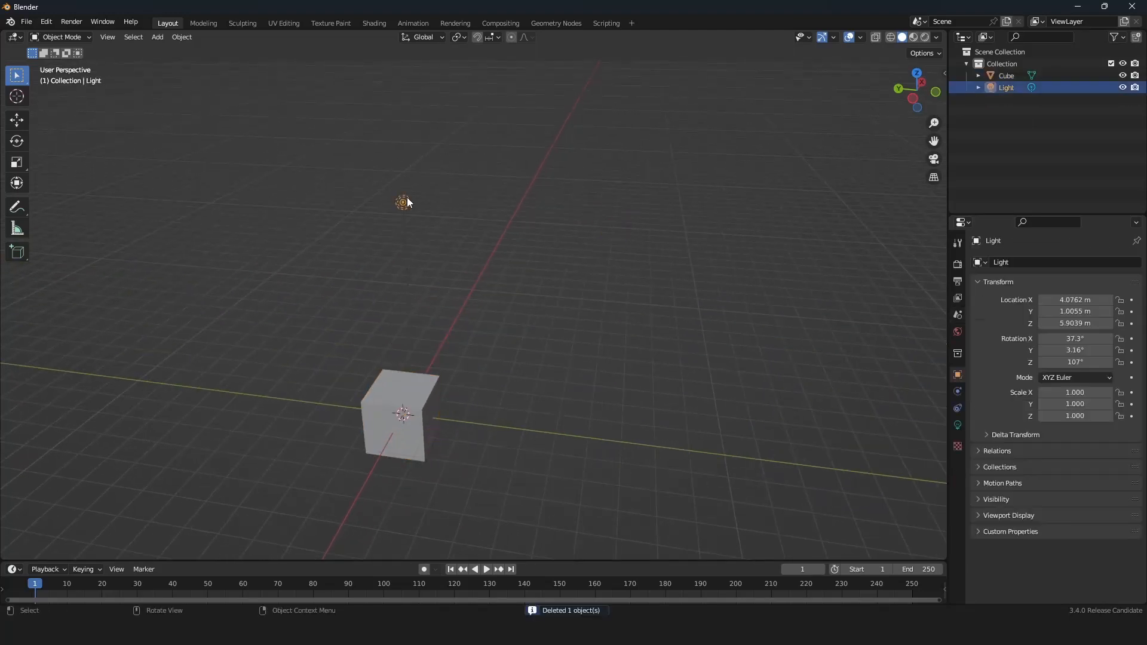
key("Delete")
Select the cube and center the view on it
middle_click_drag(658, 276, 611, 269)
left_click(390, 395)
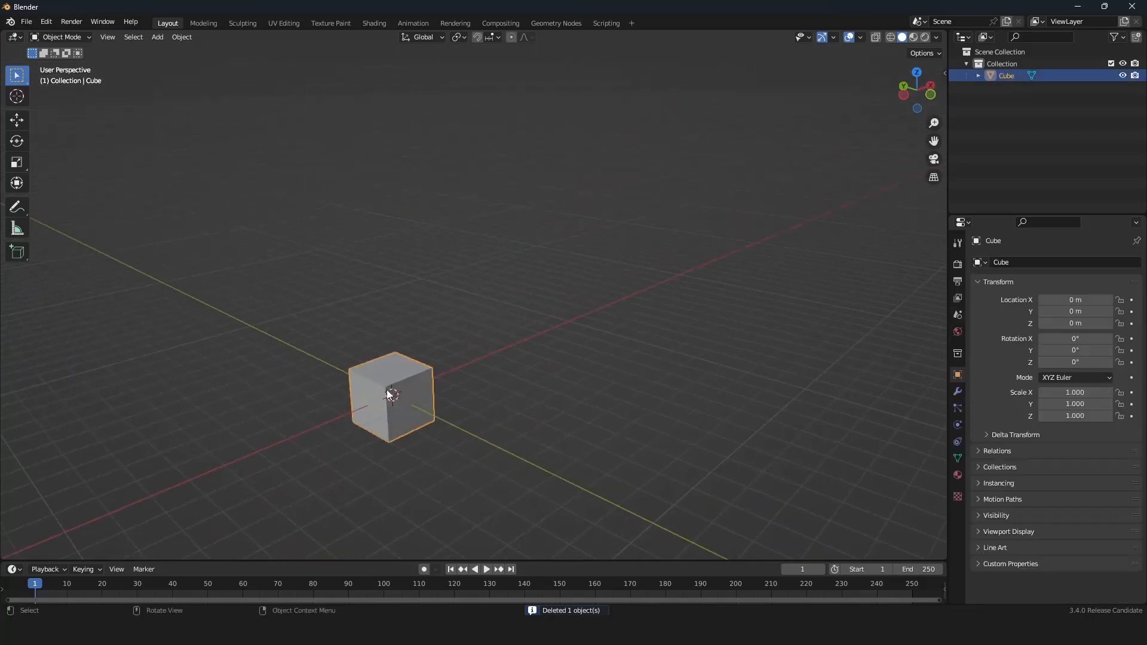
key("KP_Decimal")
scroll(448, 353, "down", 5)
middle_click_drag(504, 309, 500, 334)
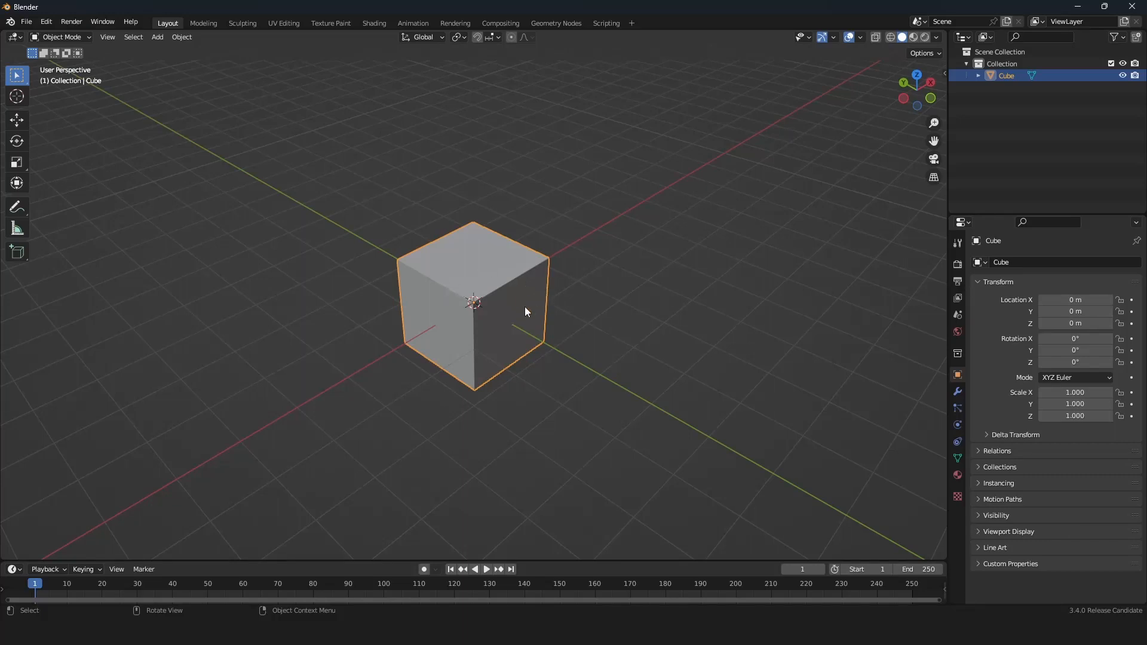
Switch to Firefox, read the Geometry Nodes Introduction page of the Blender Manual, and return to Blender
key("alt+Tab")
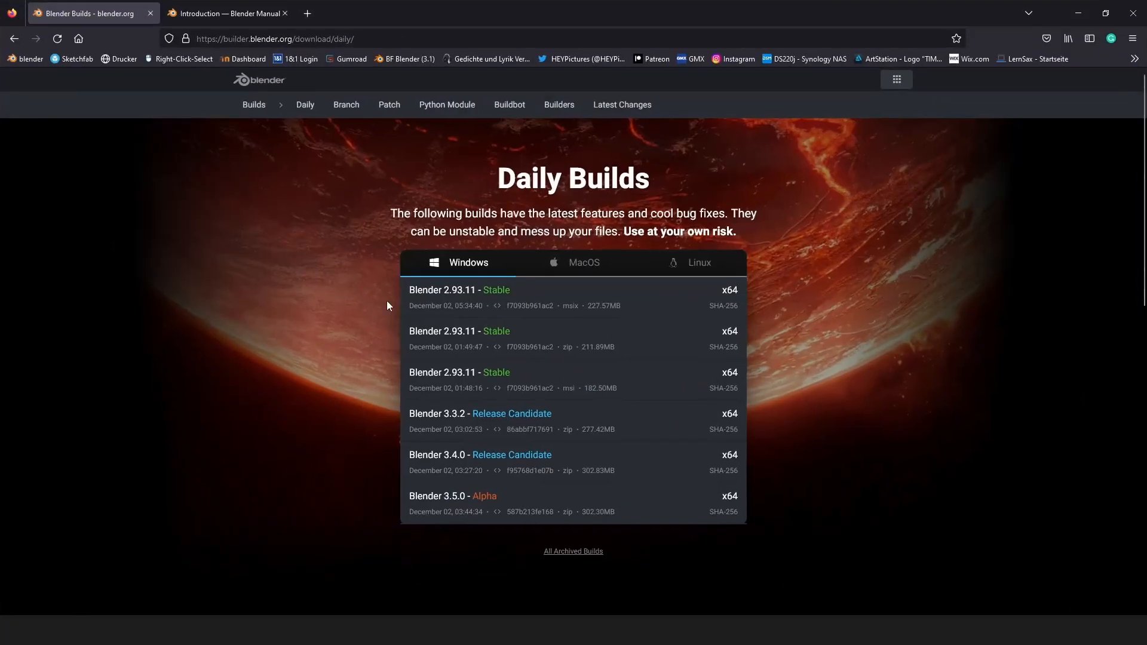
left_click(232, 14)
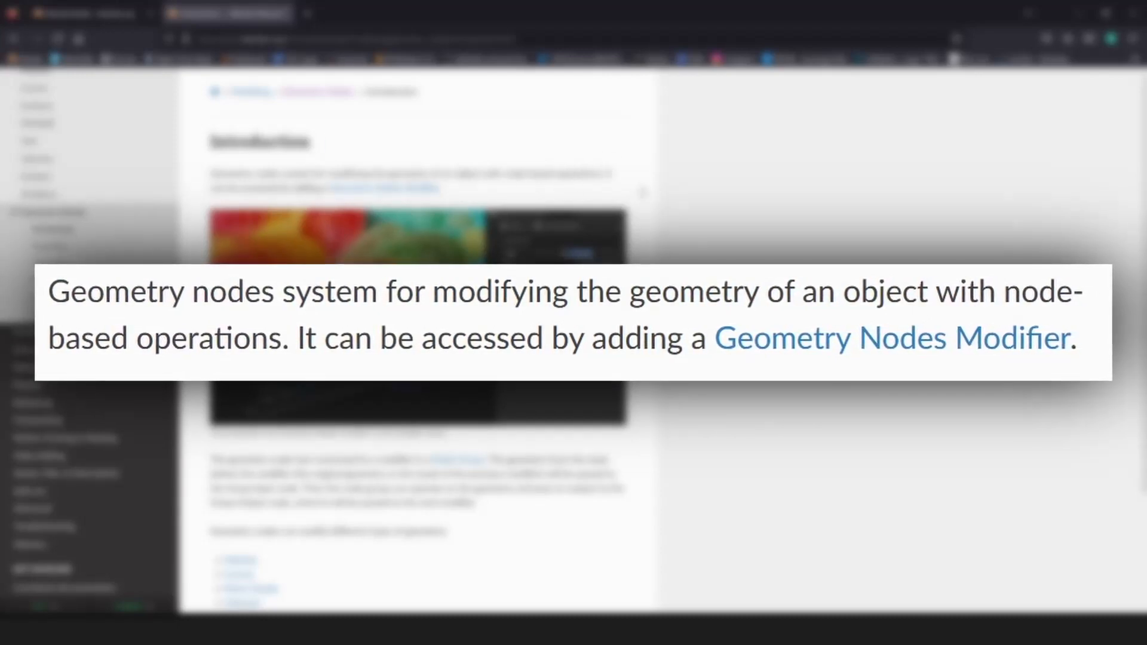
scroll(731, 173, "down", 3)
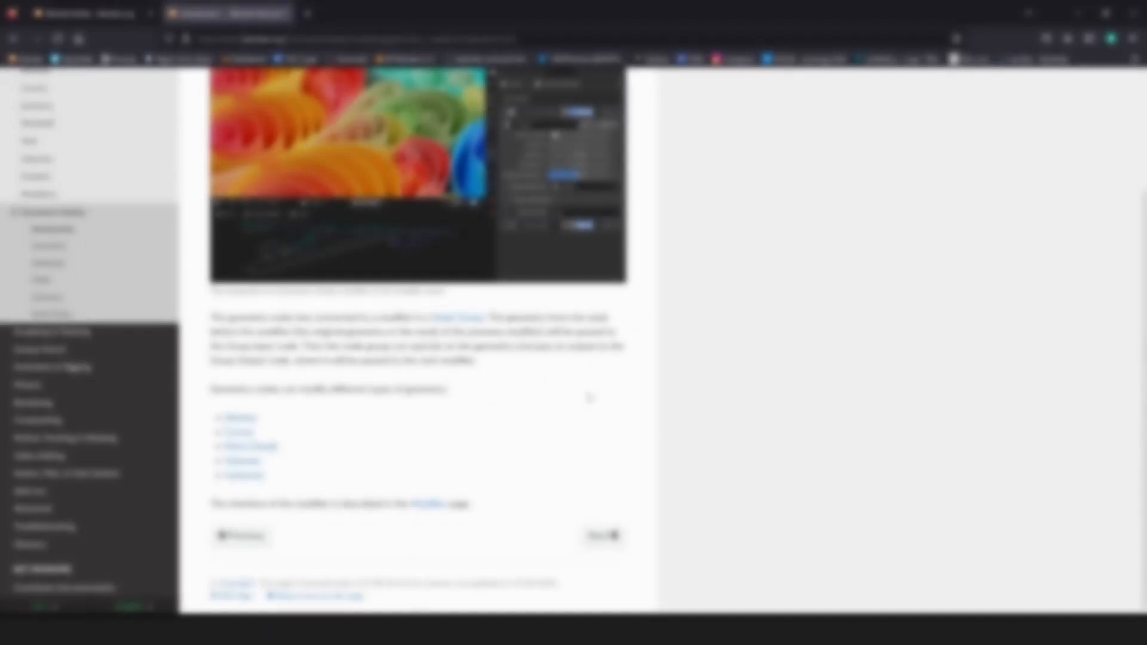
scroll(648, 362, "up", 3)
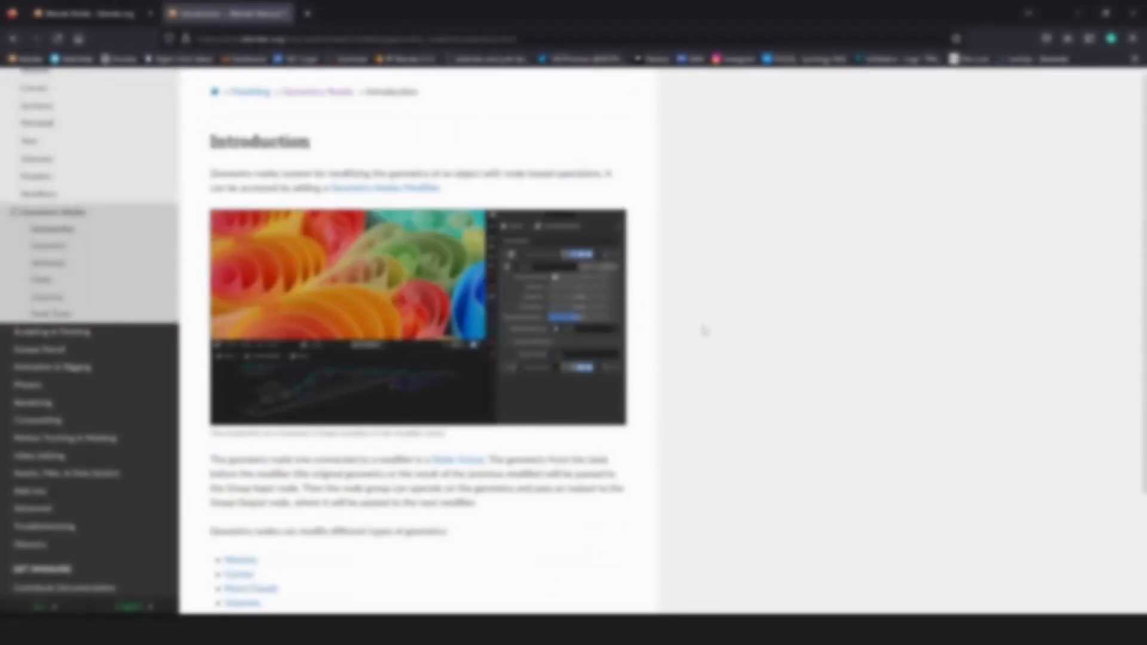
left_click(1070, 20)
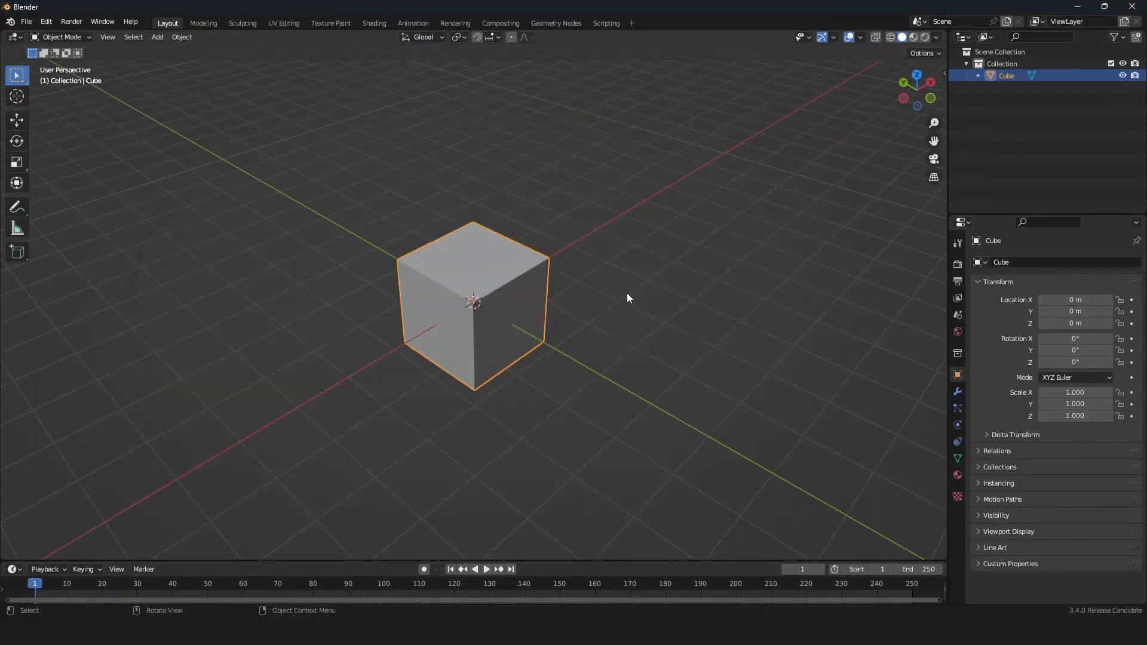
Display the modifier properties of the cube
middle_click_drag(745, 556, 633, 376)
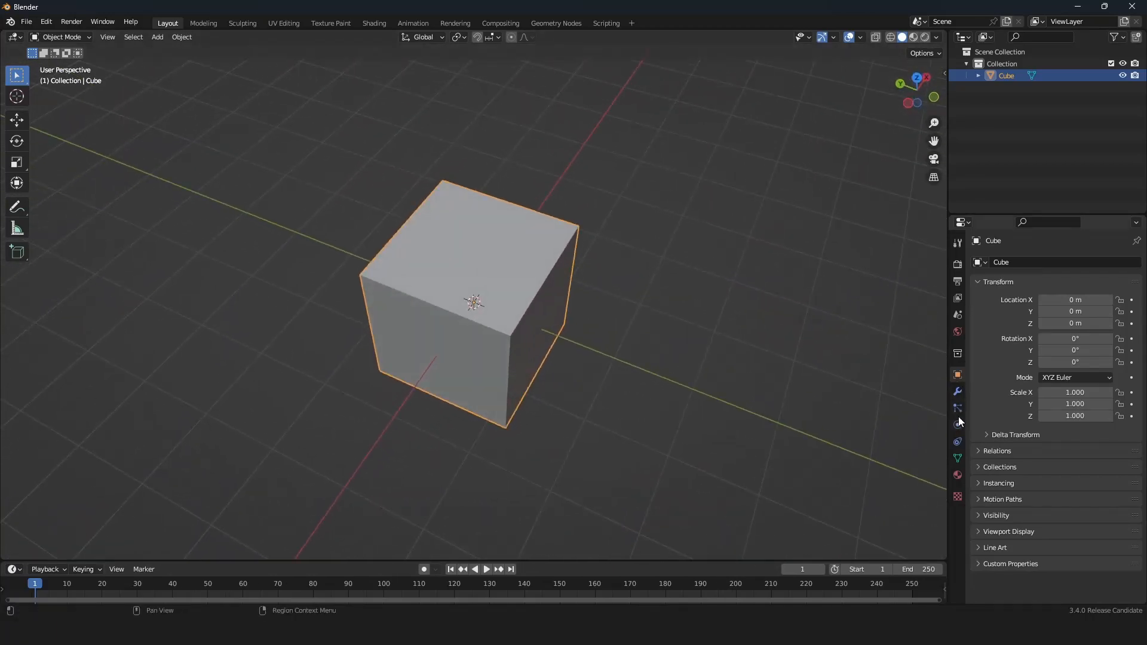
left_click(958, 392)
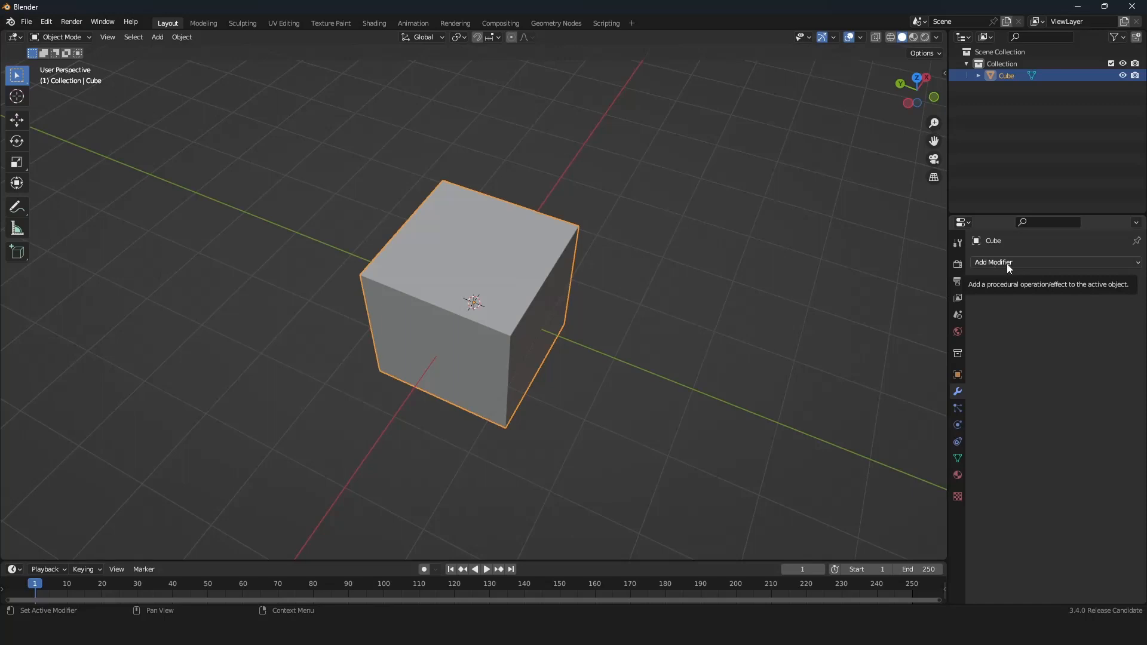
scroll(741, 357, "up", 2)
middle_click_drag(742, 357, 719, 333)
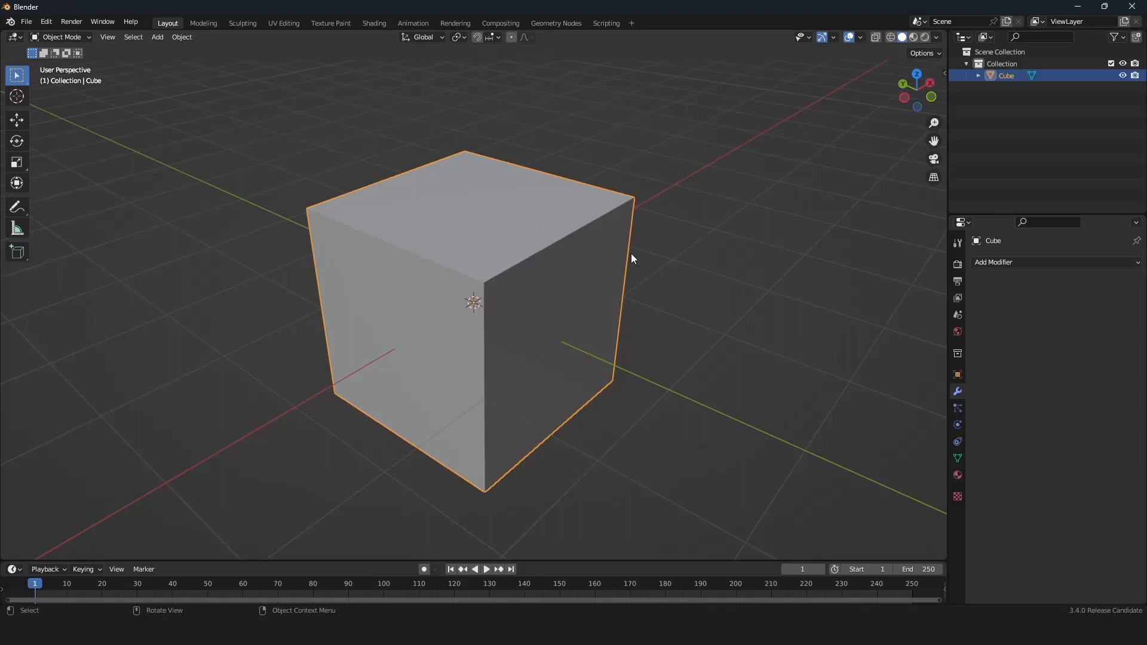
Try a Subdivision Surface modifier with viewport level 5 on the cube and remove it again
left_click(1055, 262)
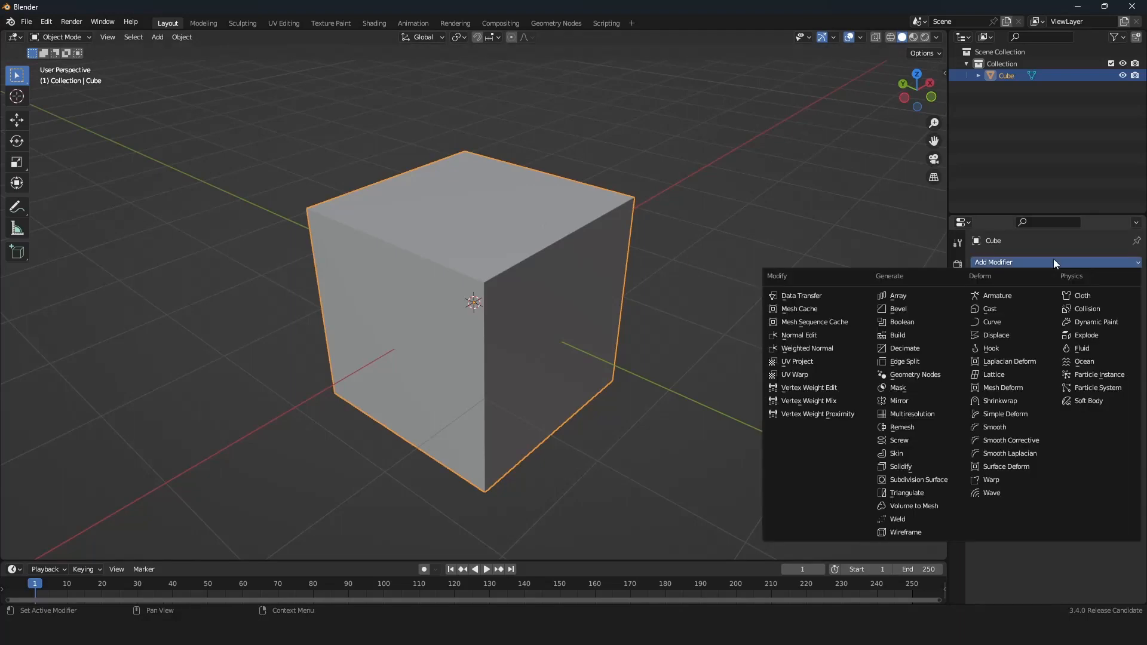
left_click(926, 480)
key("ctrl+5")
middle_click_drag(619, 325, 514, 205)
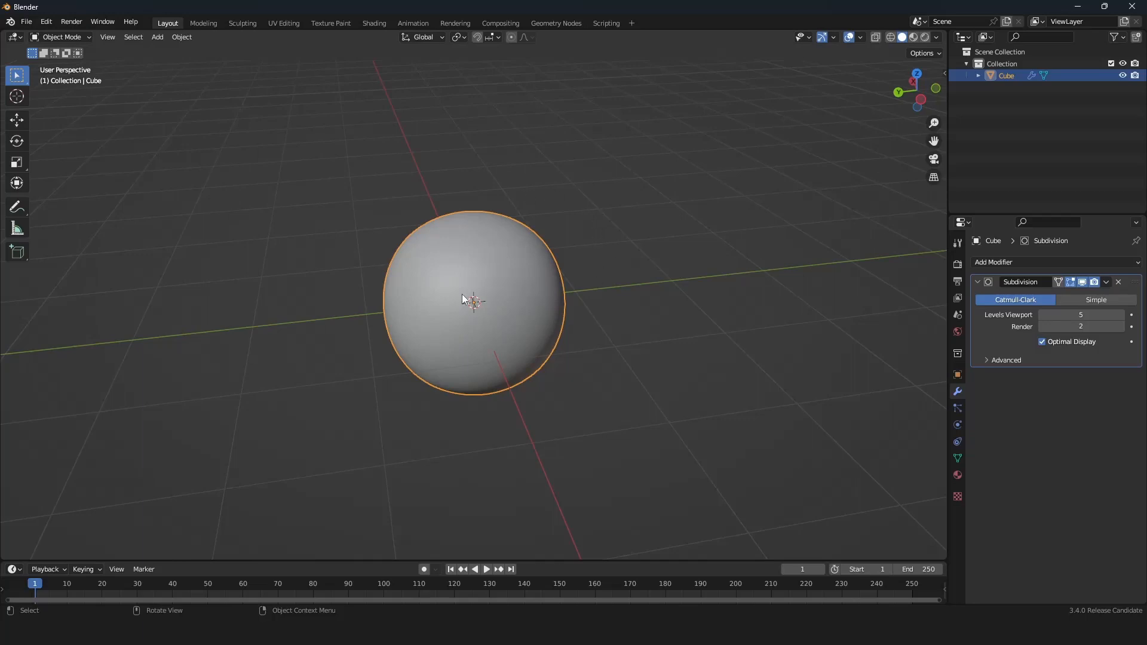
left_click(1119, 282)
scroll(579, 275, "down", 3)
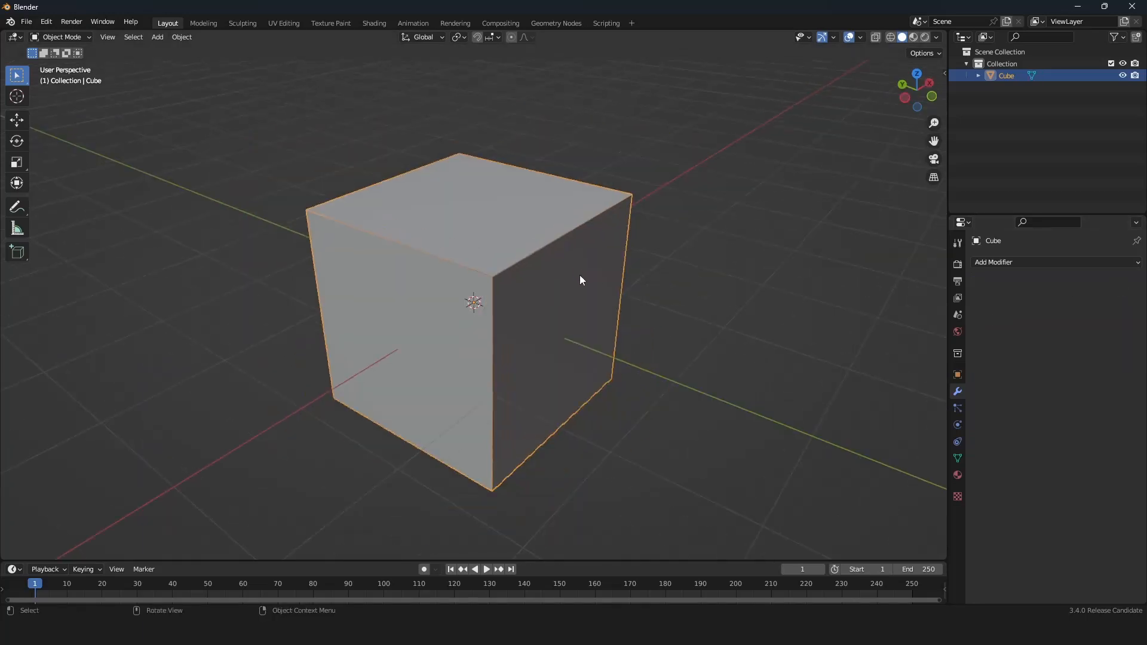
left_click(863, 34)
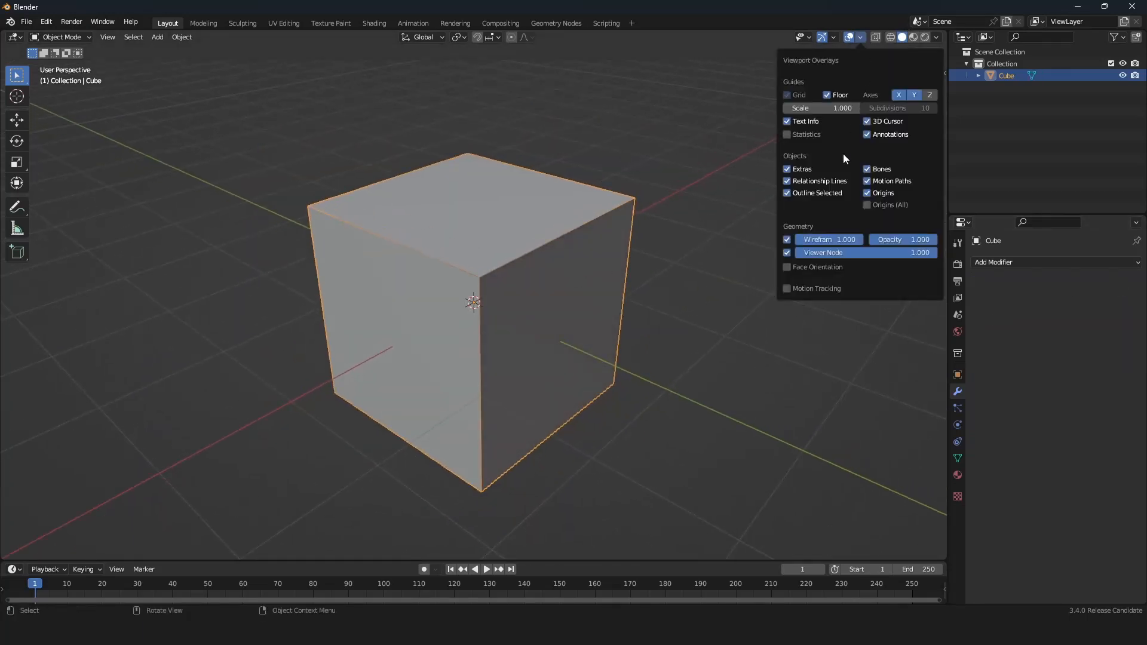
middle_click_drag(677, 264, 672, 277)
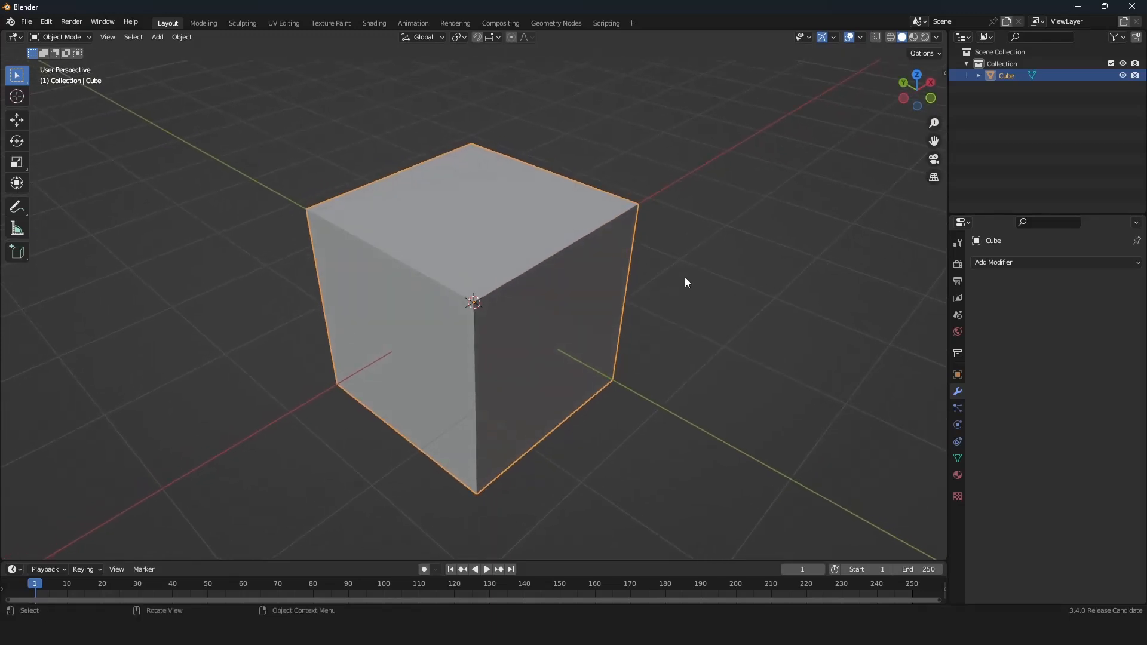
Try a Geometry Nodes modifier on the cube, check its Output Attributes section, and remove it again
left_click(1006, 263)
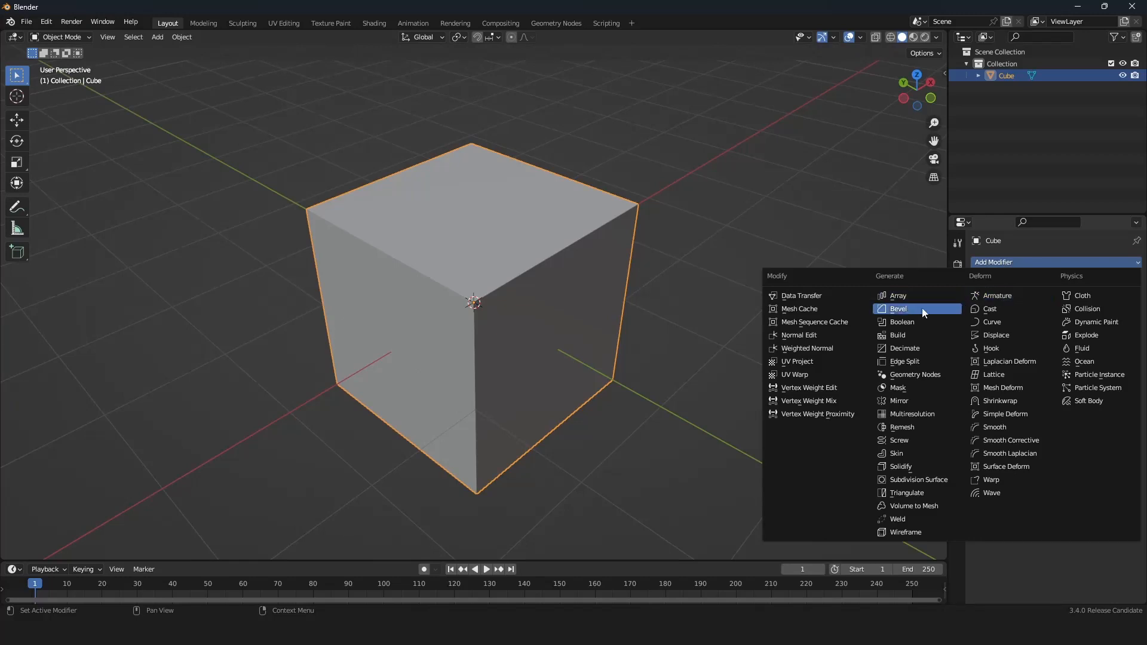
left_click(914, 375)
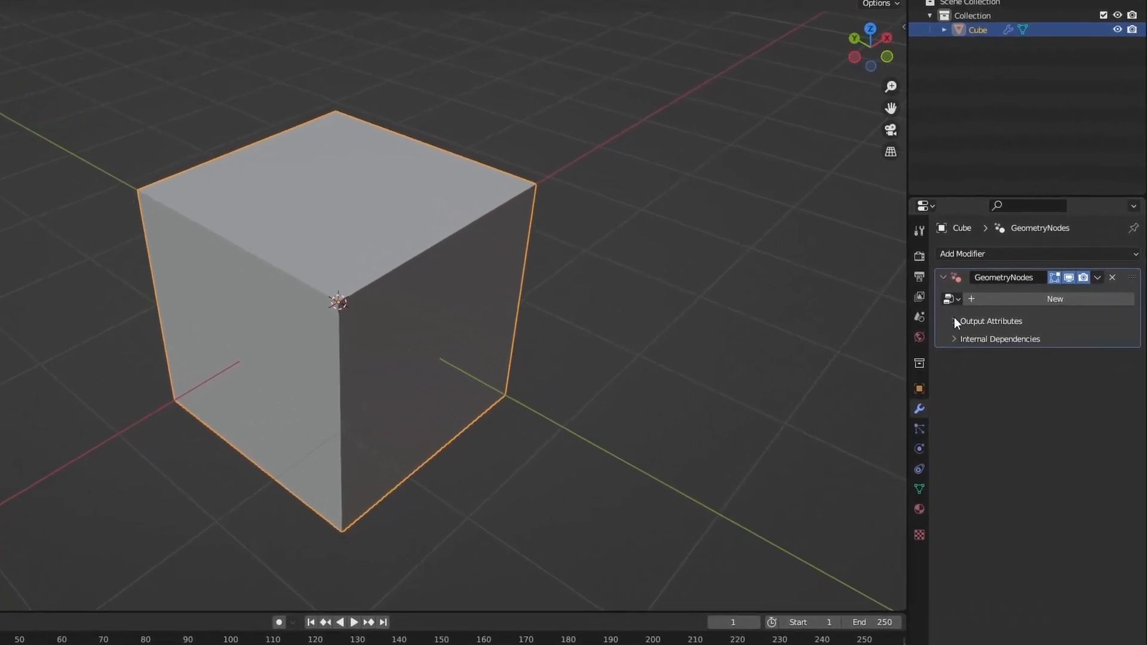
left_click(955, 320)
left_click(955, 320)
left_click_drag(1129, 277, 1143, 170)
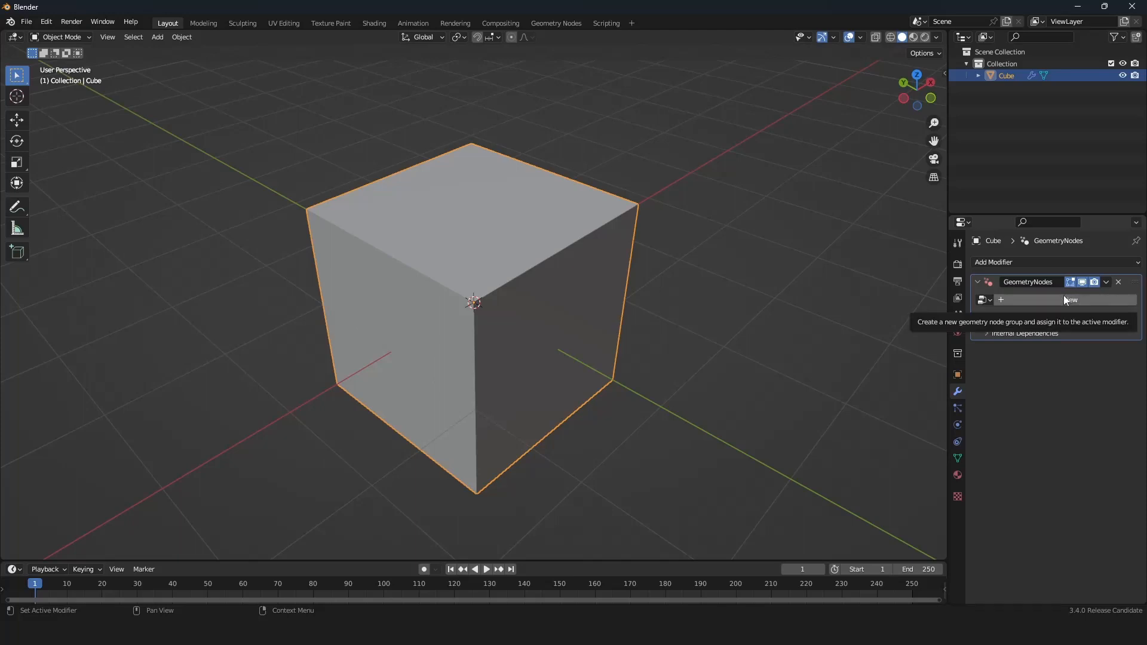
left_click(1118, 282)
Enlarge the timeline area to about half the window height and switch it to the Shader Editor
scroll(536, 299, "down", 2)
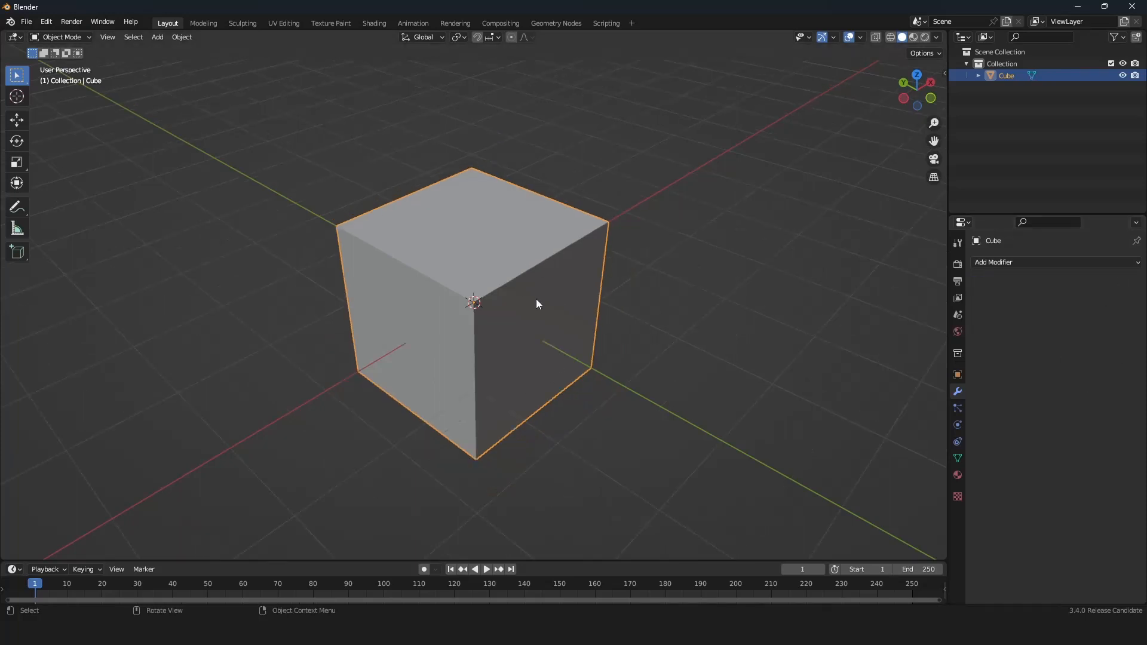
scroll(536, 300, "up", 4)
scroll(536, 300, "down", 2)
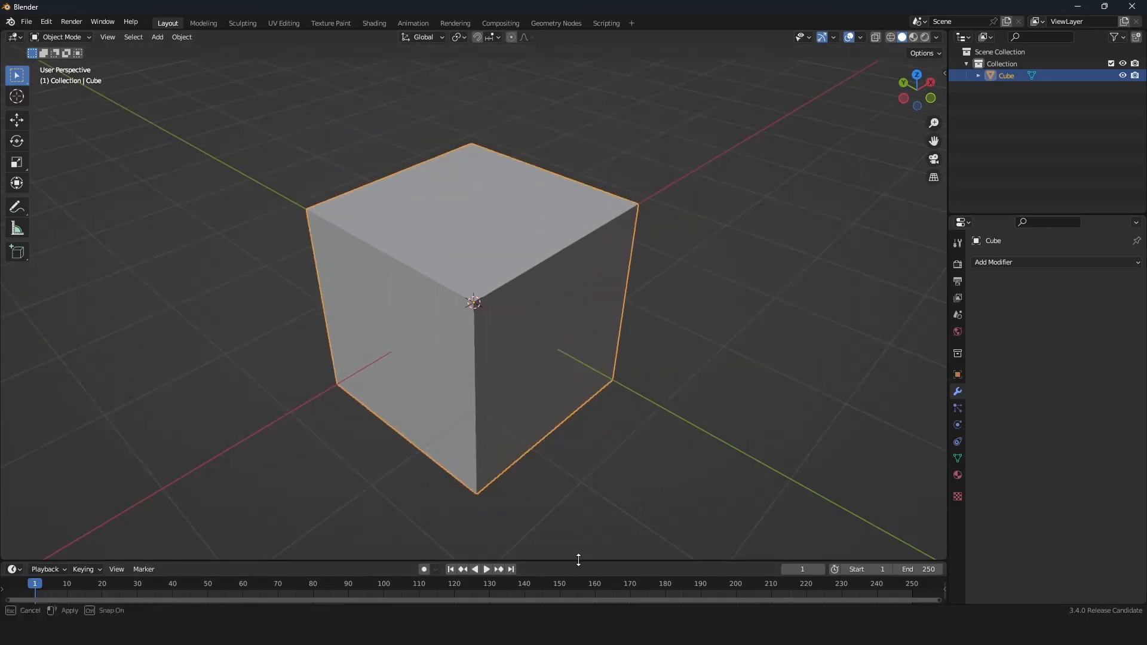
left_click_drag(578, 562, 586, 286)
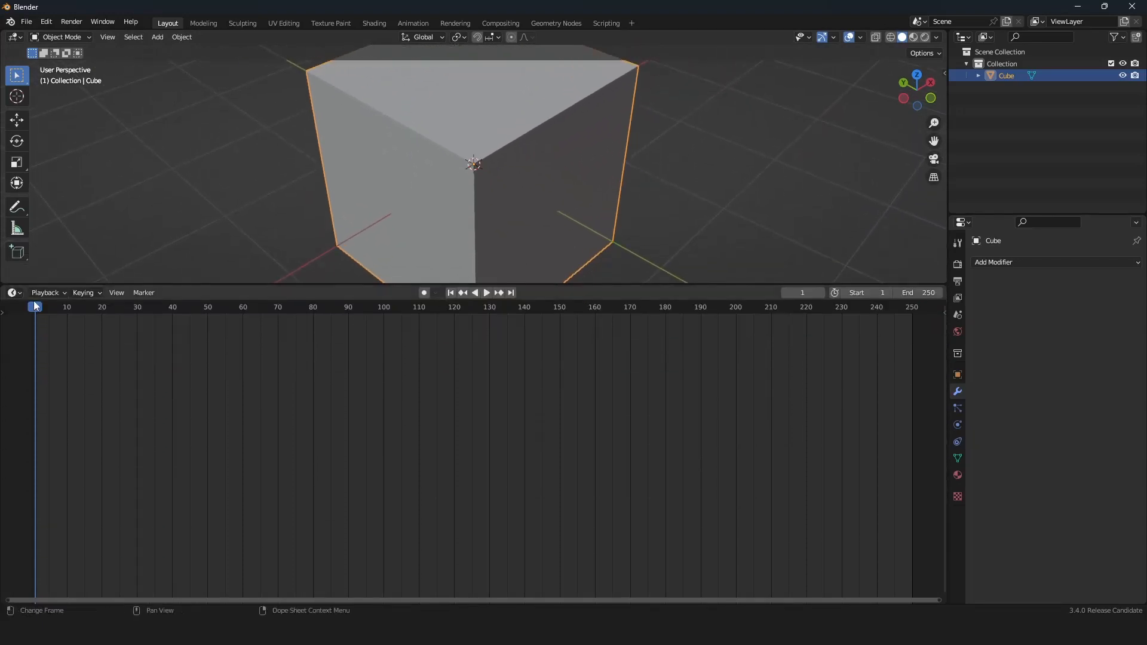
left_click(13, 292)
left_click(36, 406)
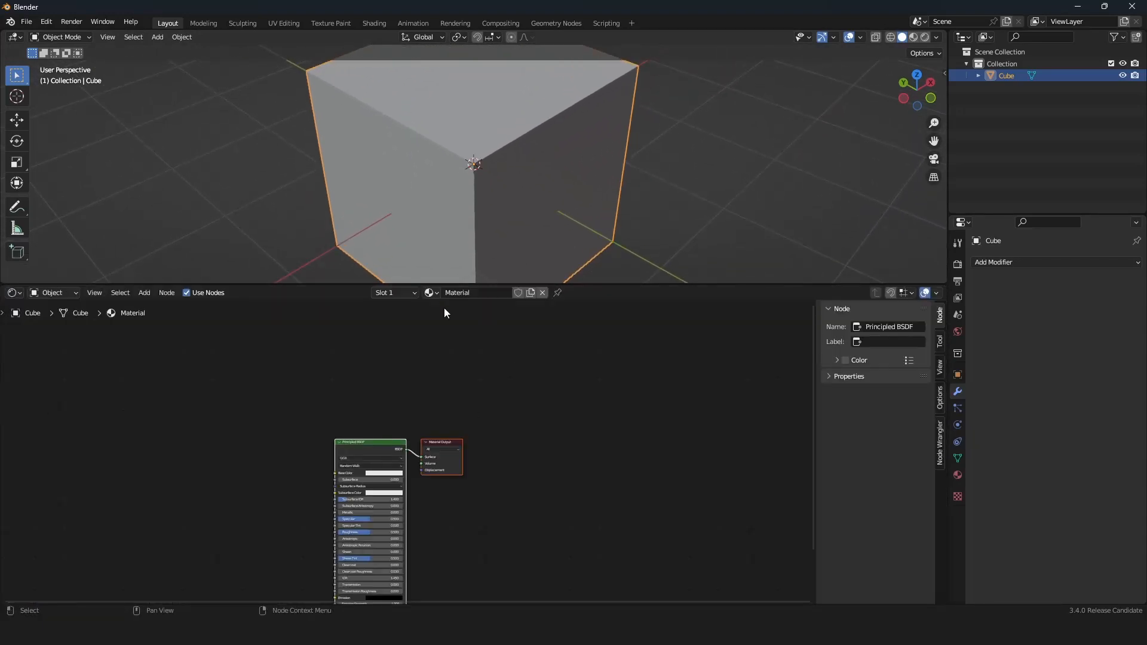
Examine the node tree of the cube's existing material in the Shader Editor
scroll(494, 440, "down", 5)
scroll(545, 399, "up", 8)
middle_click_drag(494, 440, 560, 404)
scroll(545, 399, "down", 1)
scroll(558, 404, "up", 3)
scroll(558, 404, "down", 1)
scroll(558, 404, "down", 1)
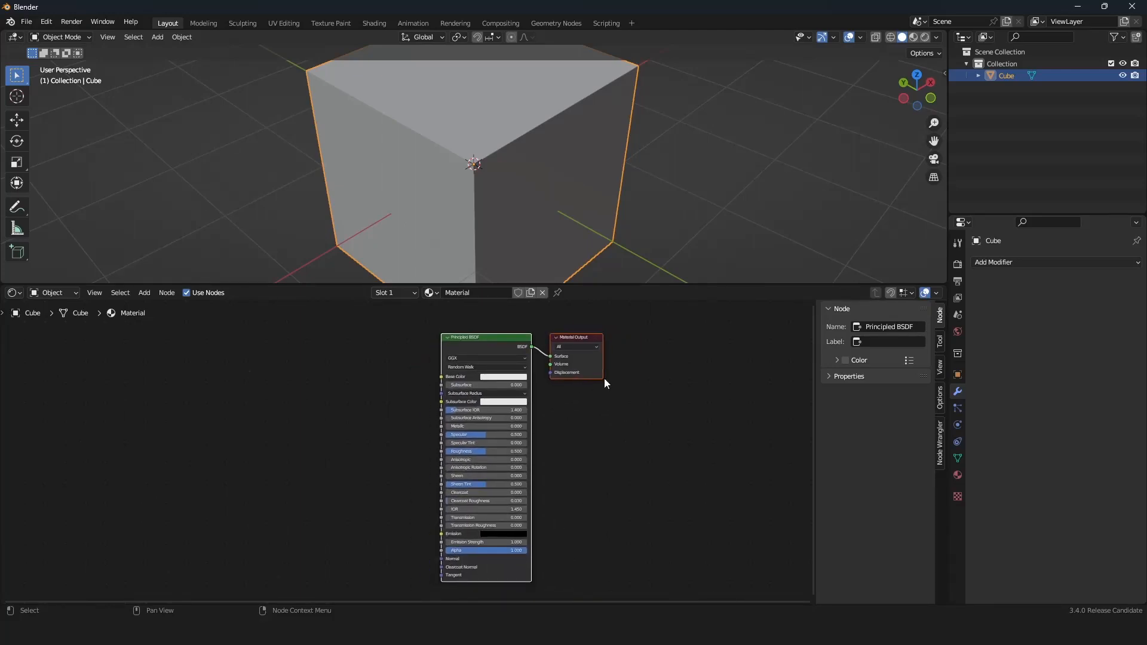
scroll(621, 159, "down", 5)
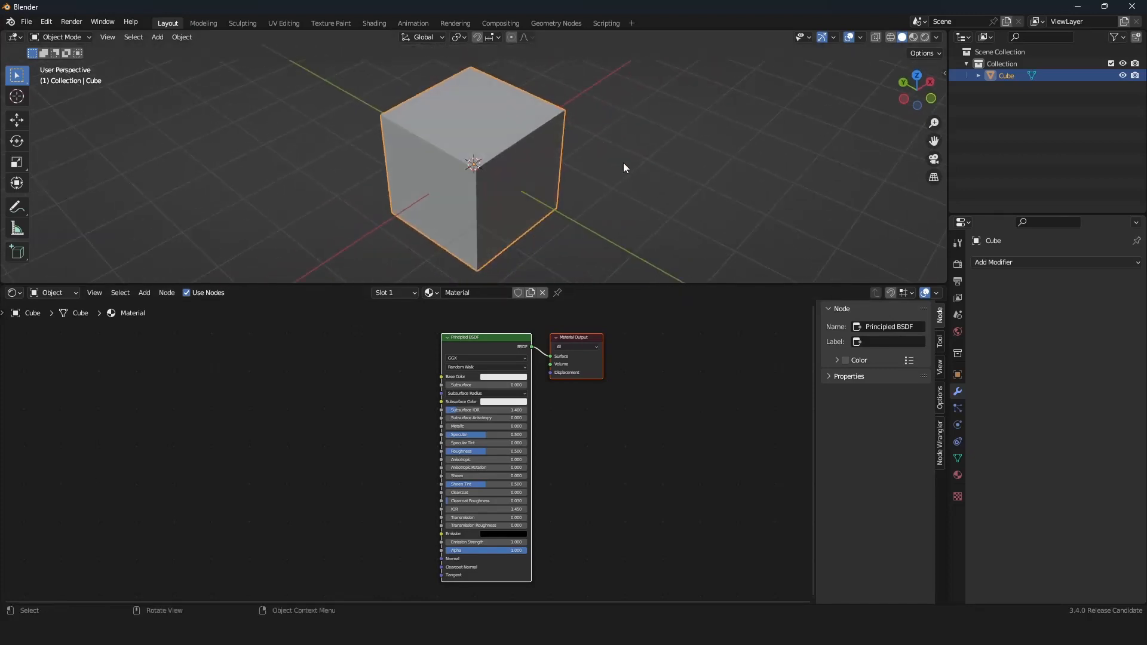
Unlink the existing material from the cube and create a new material for it
left_click(542, 292)
middle_click_drag(533, 207, 550, 209)
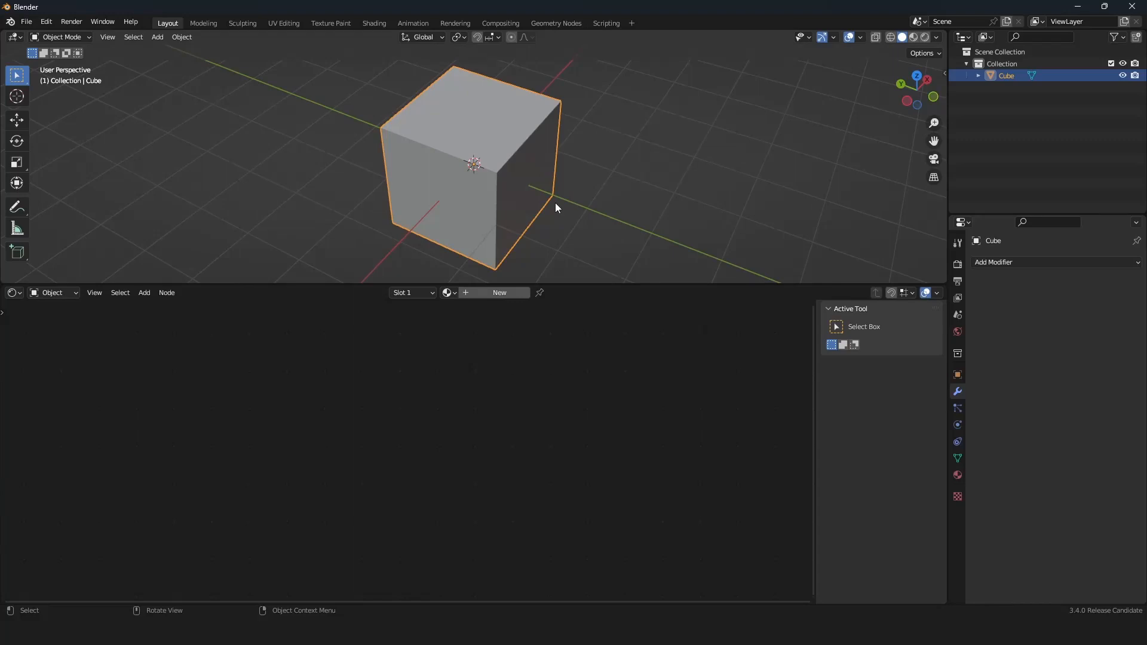
scroll(556, 203, "up", 3)
middle_click_drag(555, 203, 581, 175)
left_click(957, 475)
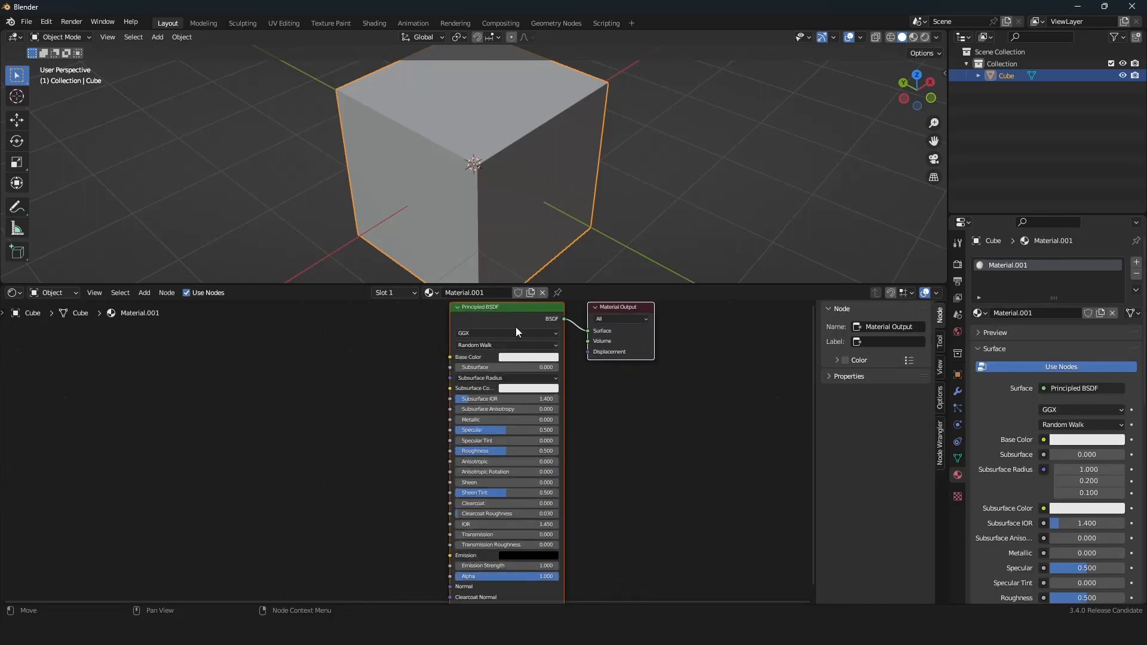
Examine the Principled BSDF and Material Output nodes of the new material
middle_click_drag(516, 327, 476, 358)
scroll(476, 360, "up", 2)
left_click(472, 336)
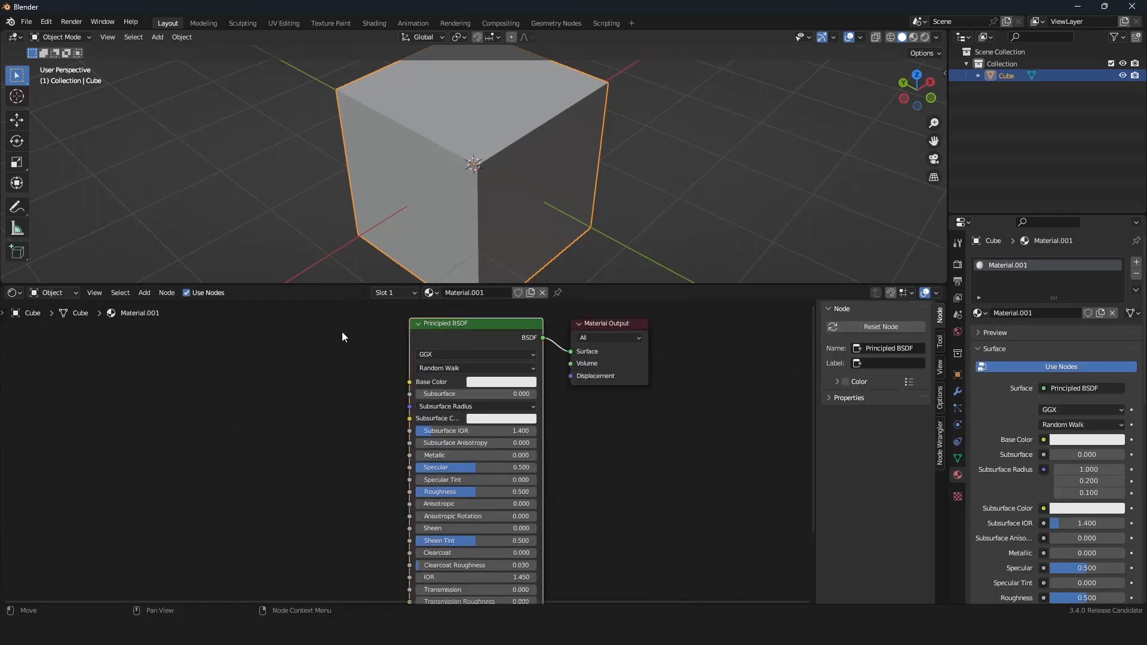
scroll(440, 362, "down", 3)
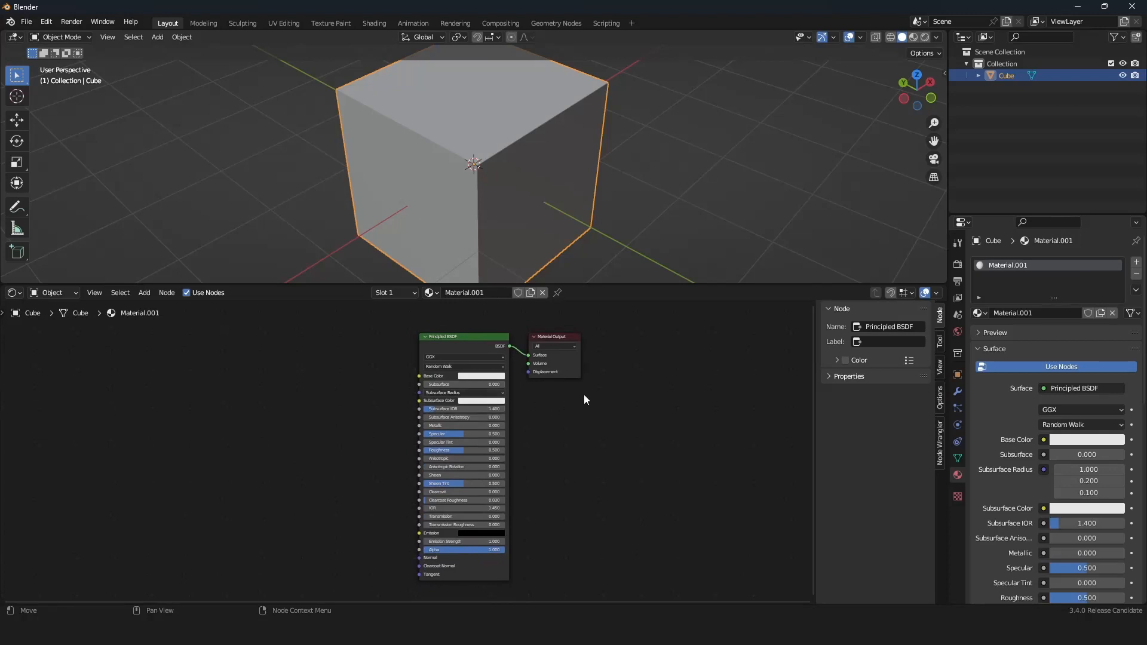
scroll(538, 211, "down", 3)
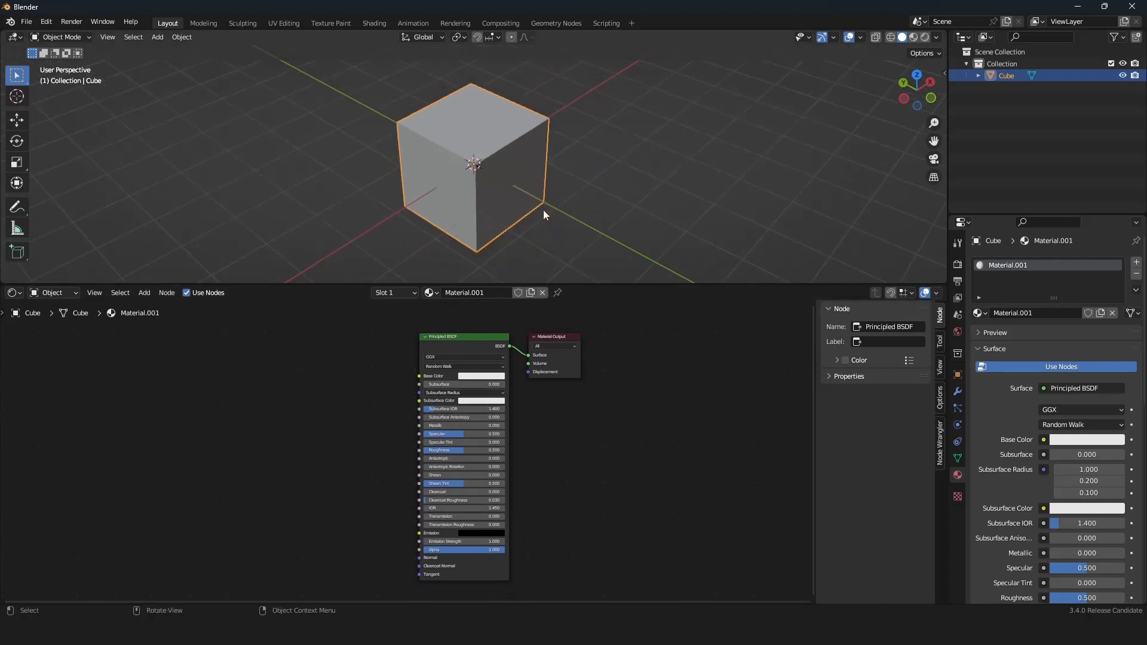
middle_click_drag(544, 209, 540, 209)
scroll(542, 209, "up", 2)
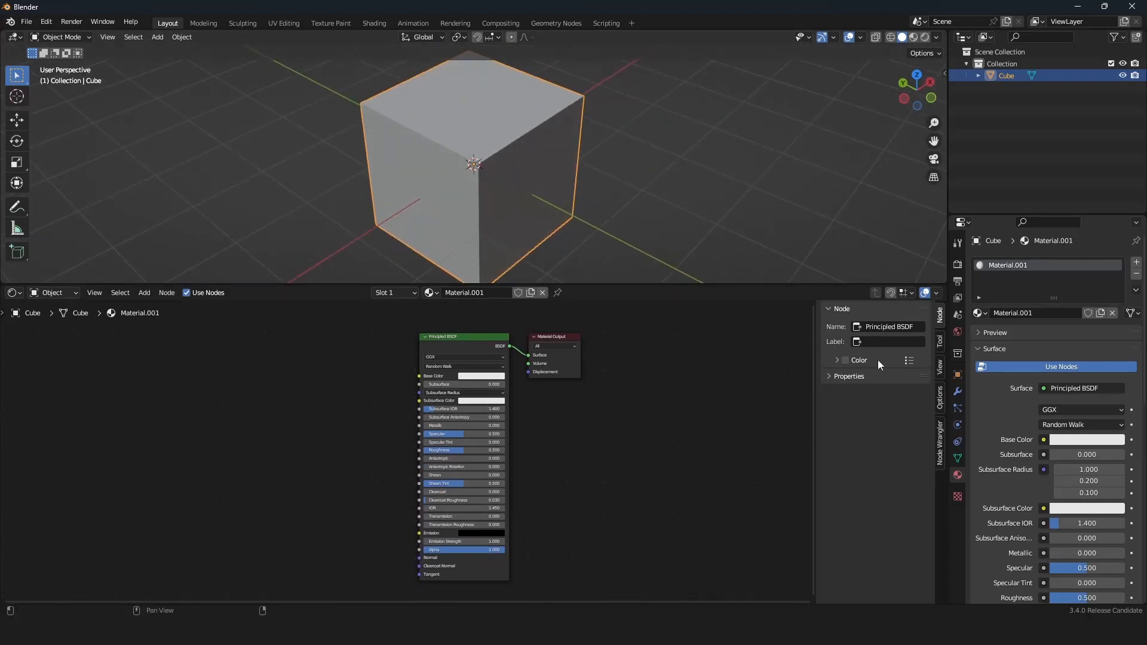
Add a Geometry Nodes modifier to the cube and create a new node group for it
left_click(958, 392)
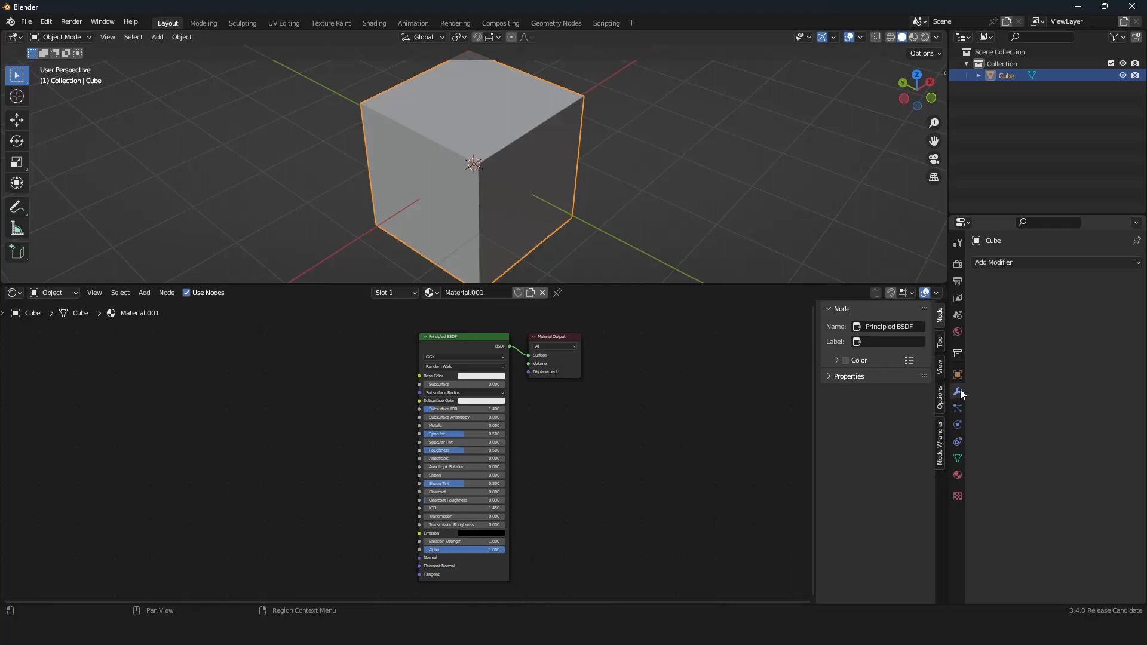
left_click(992, 263)
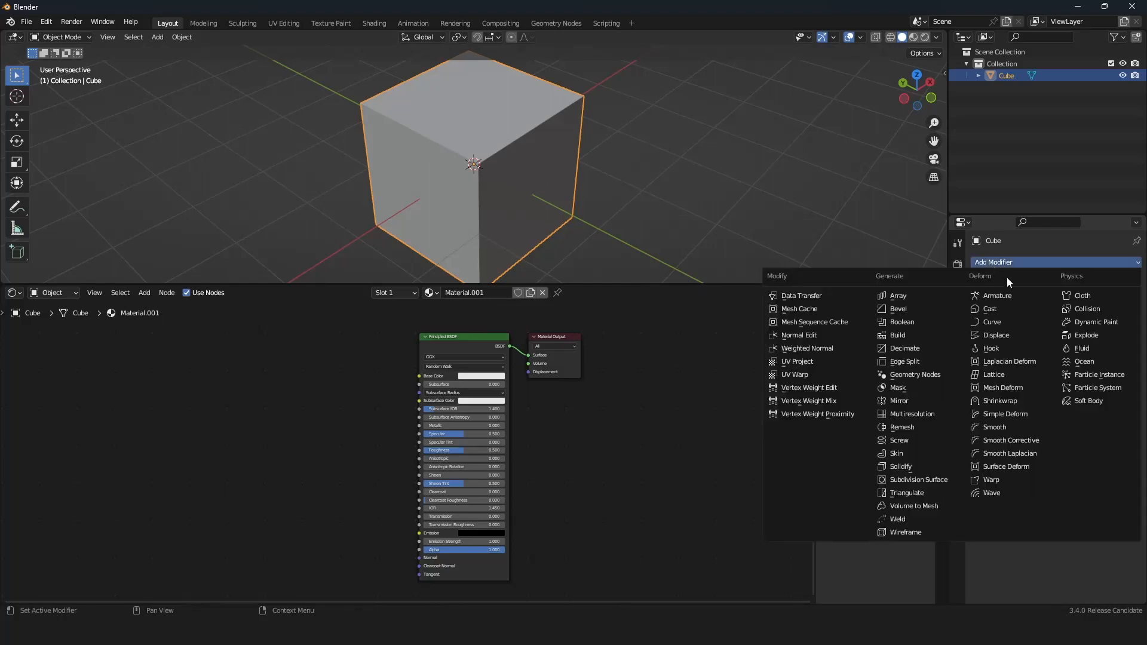
left_click(915, 376)
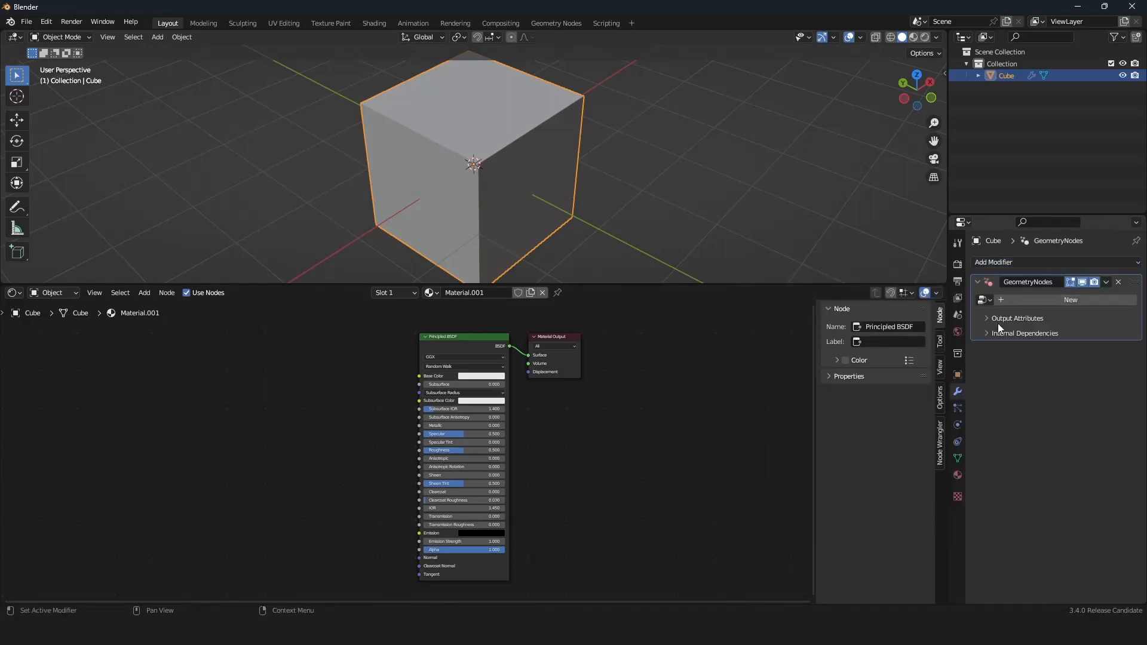
left_click(1118, 282)
left_click(1062, 262)
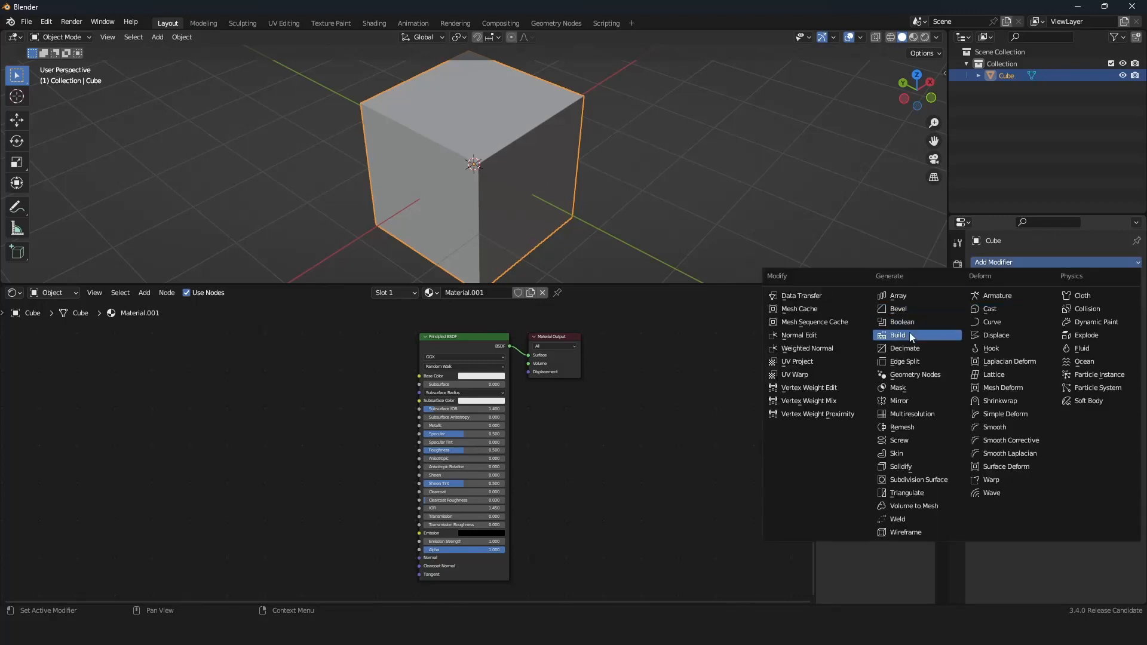
left_click(905, 377)
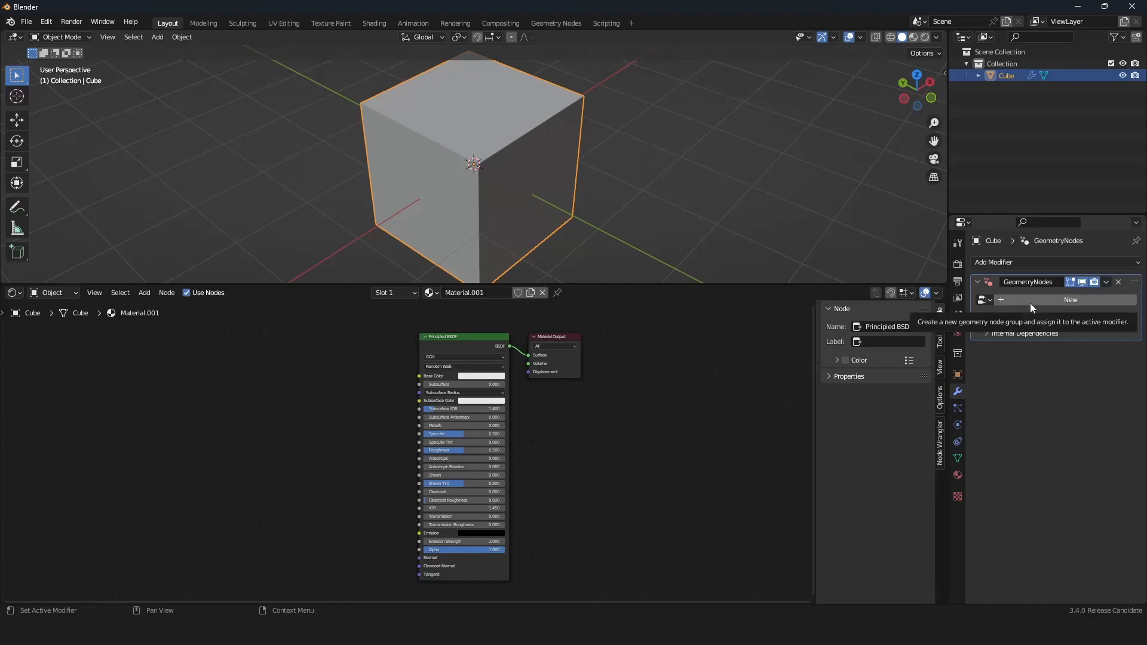
left_click(1070, 303)
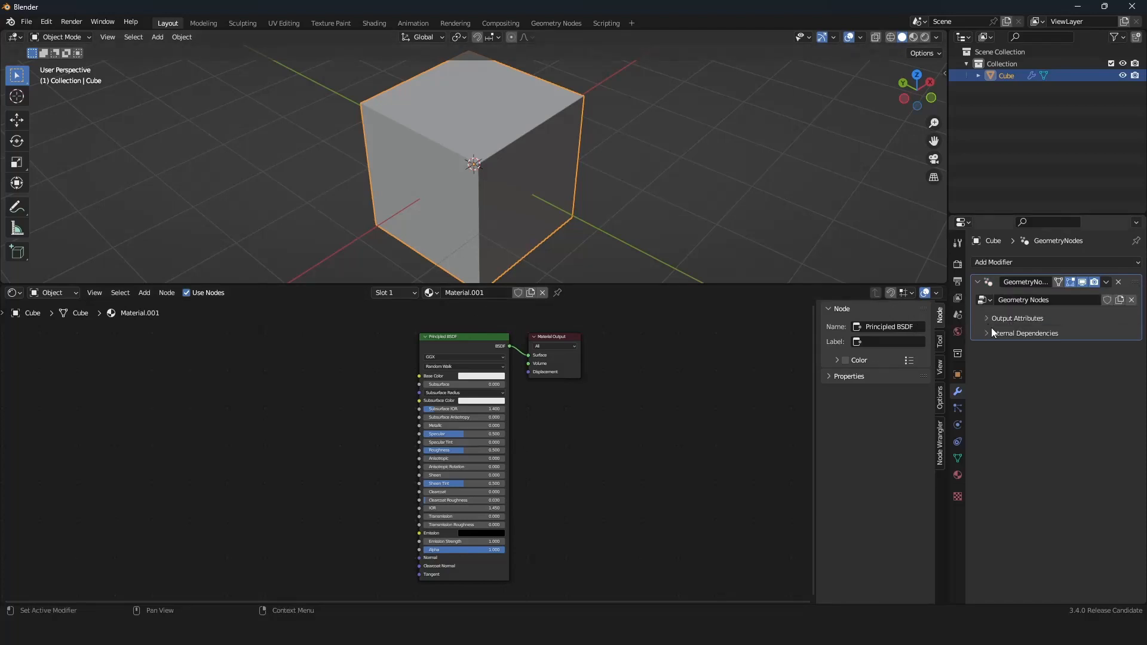
left_click(988, 332)
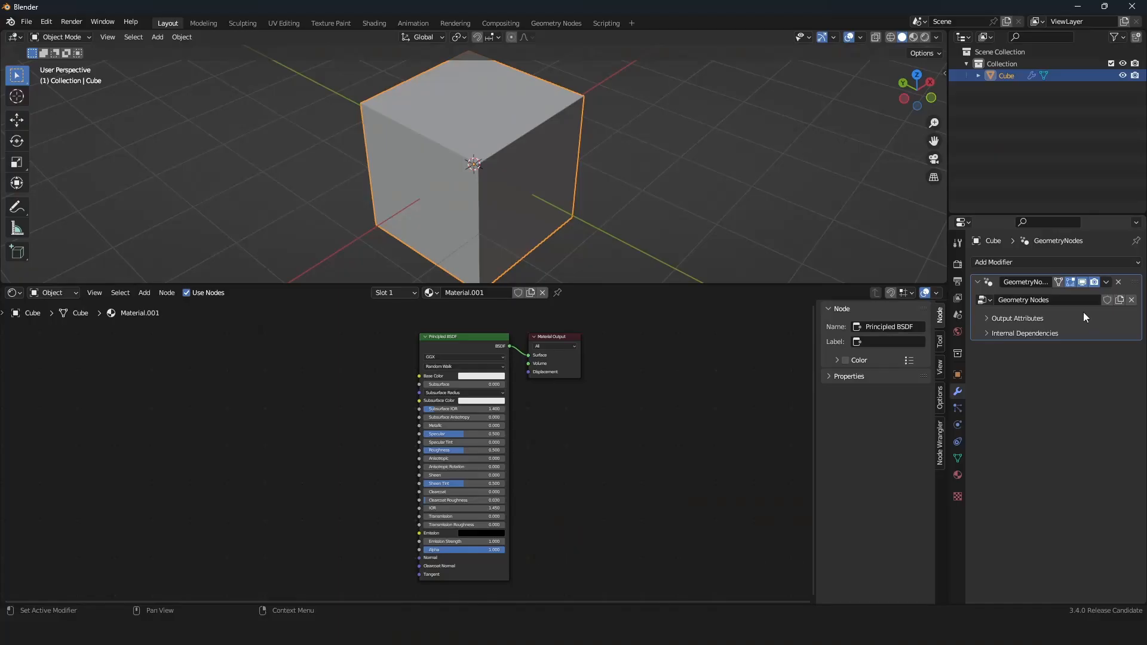
Compare the cube's material nodes in the Shader Editor with the settings in its material properties
middle_click_drag(490, 176, 516, 181)
scroll(516, 182, "up", 1)
scroll(516, 181, "down", 1)
scroll(486, 321, "down", 1)
scroll(486, 322, "up", 3)
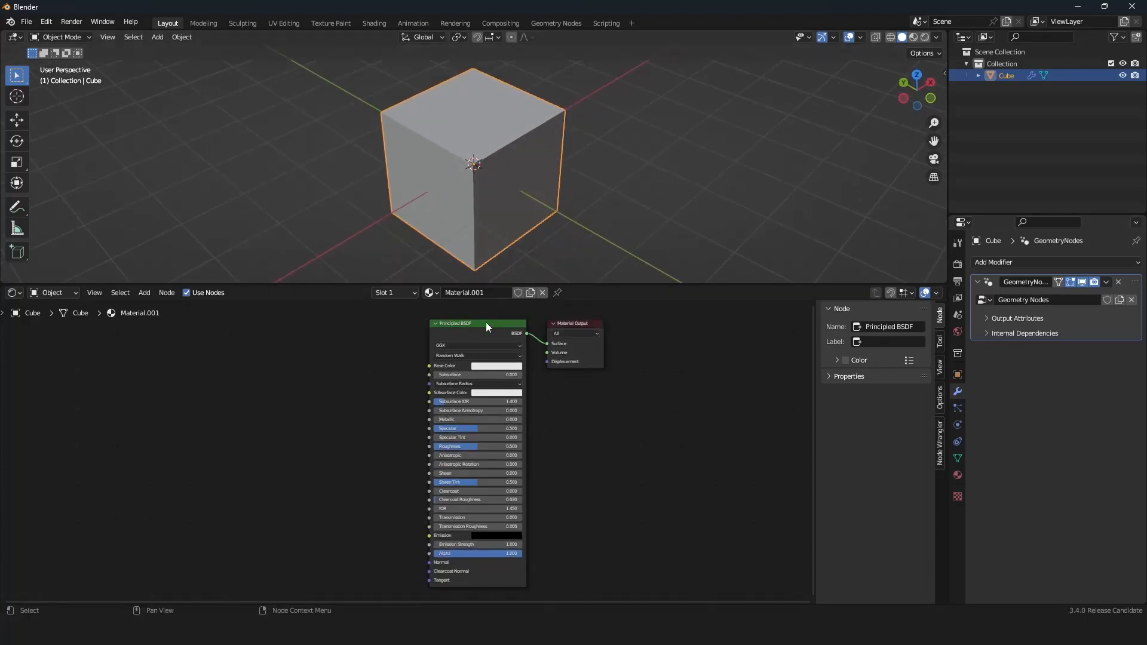
scroll(479, 319, "down", 2)
left_click(957, 475)
scroll(1032, 364, "down", 10)
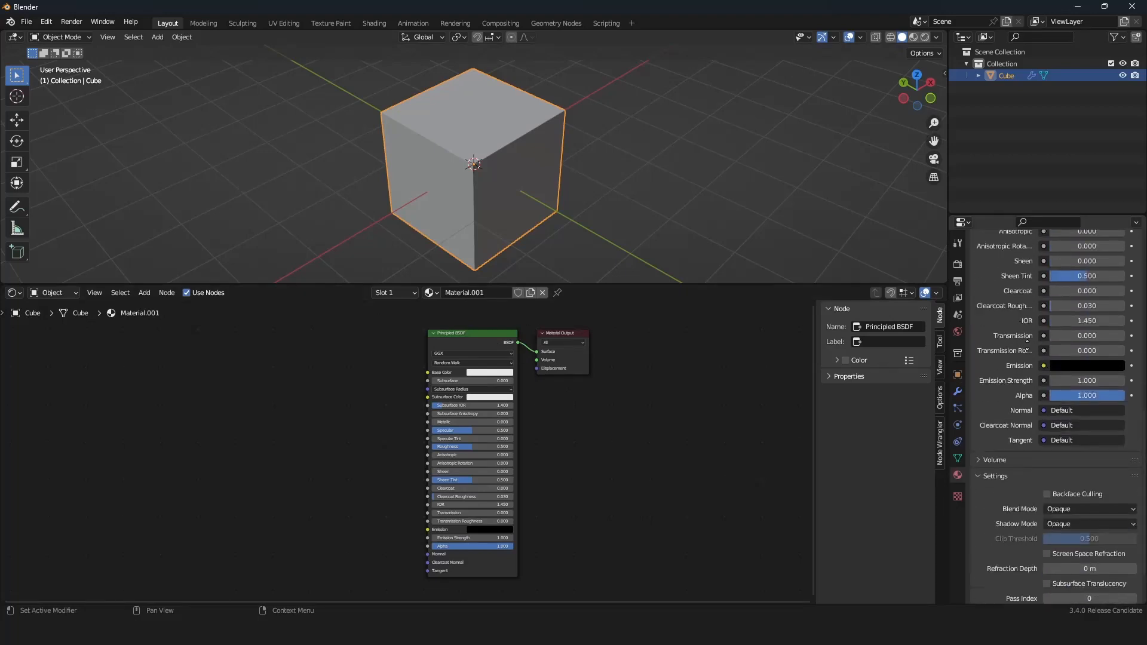
scroll(1031, 363, "up", 10)
scroll(543, 394, "down", 1)
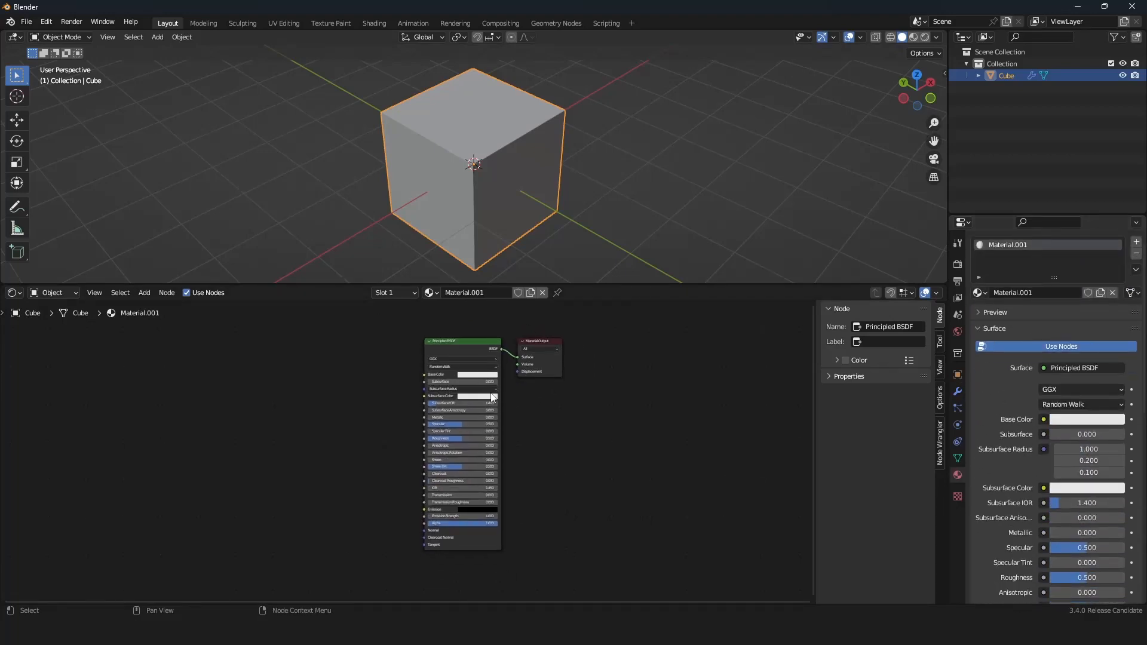
scroll(543, 394, "up", 2)
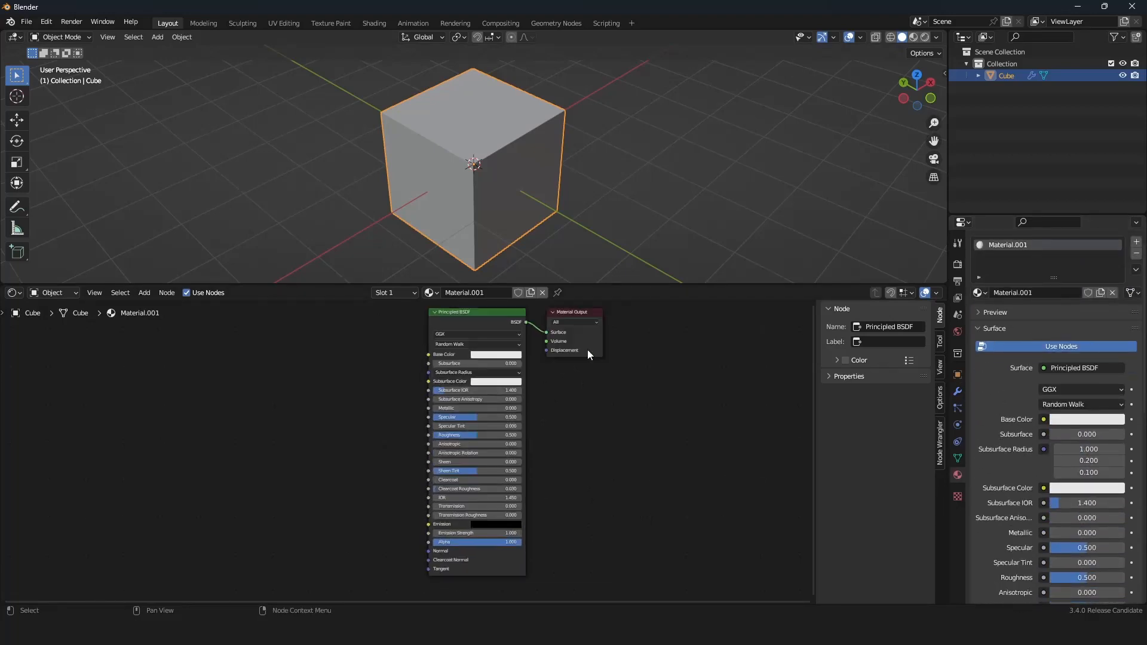
Display the cube's modifier properties again and switch the Shader Editor area to the Geometry Node Editor
left_click(958, 391)
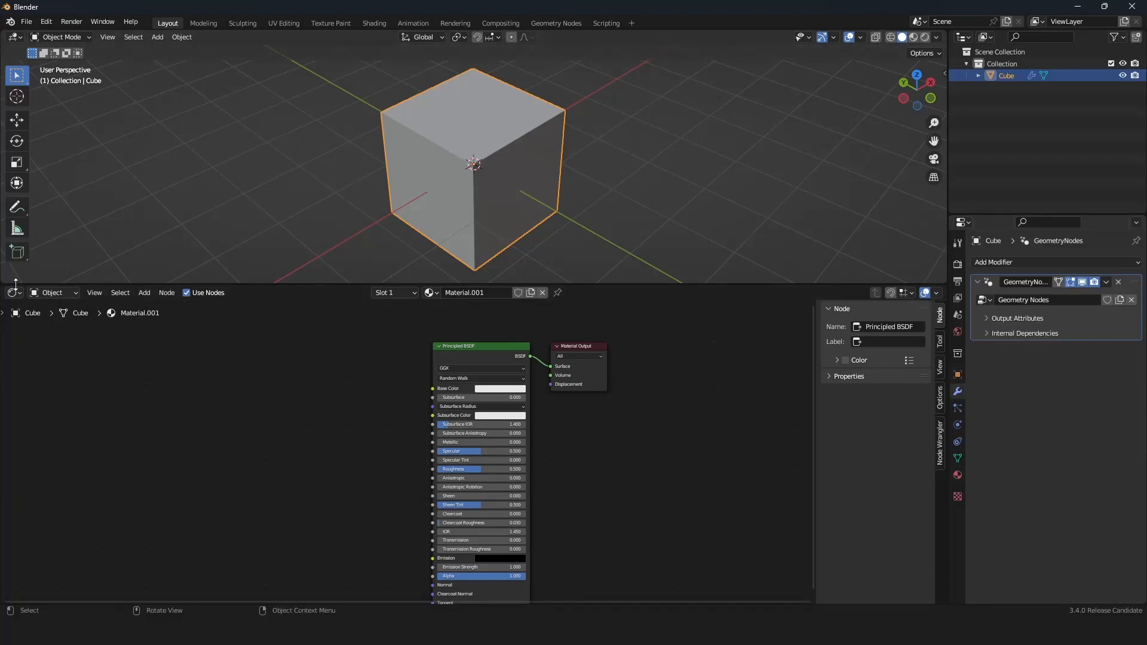
scroll(471, 181, "down", 1)
scroll(471, 181, "up", 1)
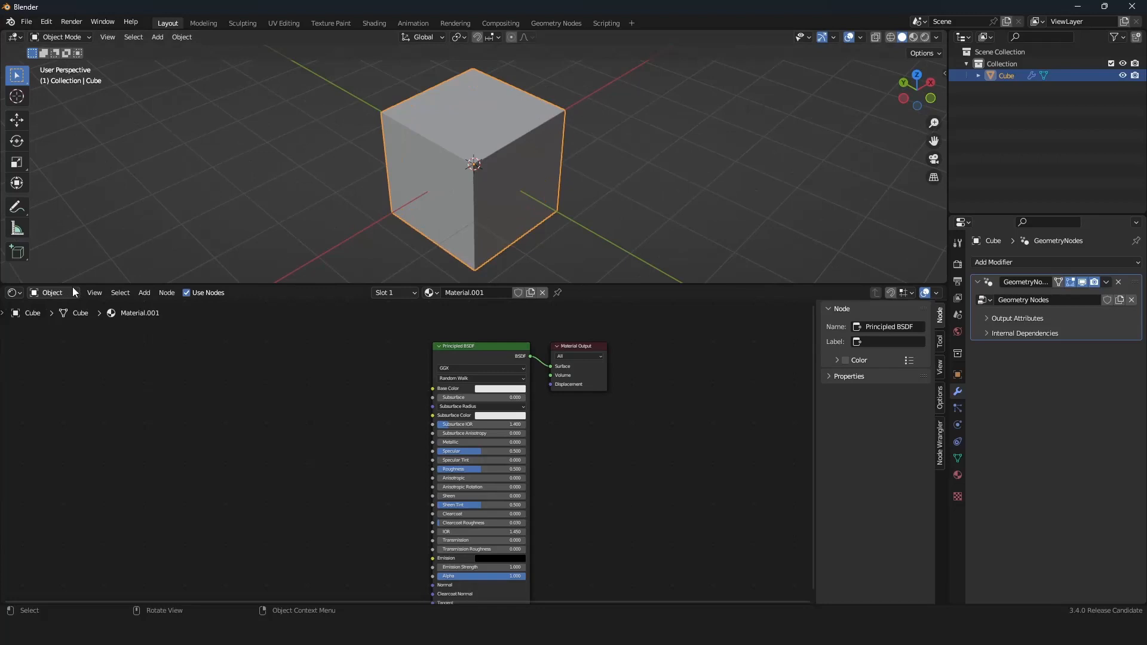
left_click(20, 295)
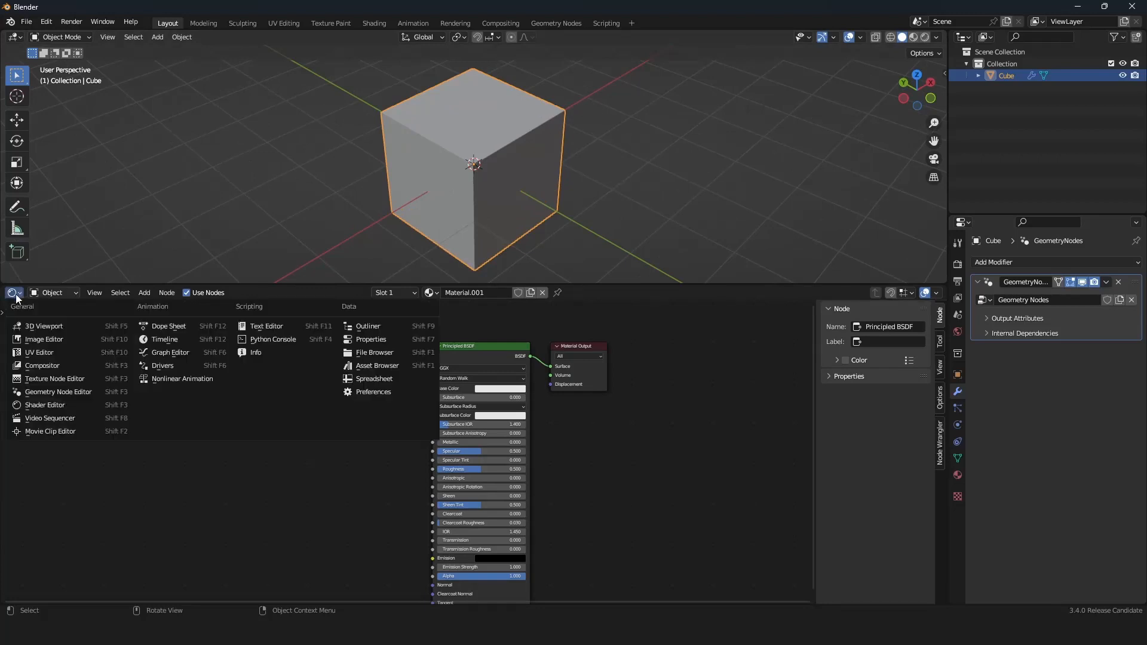
left_click(70, 393)
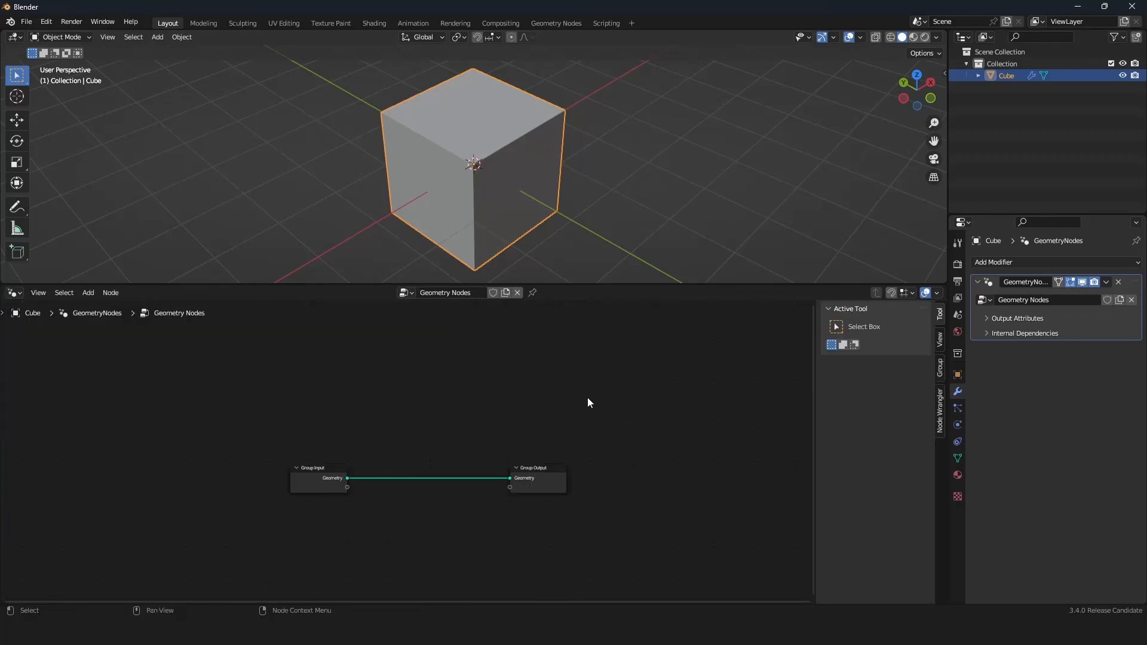
Select the Group Input and Group Output nodes to inspect them, and remove the Geometry Nodes modifier from the cube
left_click_drag(563, 398, 248, 532)
left_click_drag(226, 406, 552, 525)
left_click(416, 386)
left_click(1119, 282)
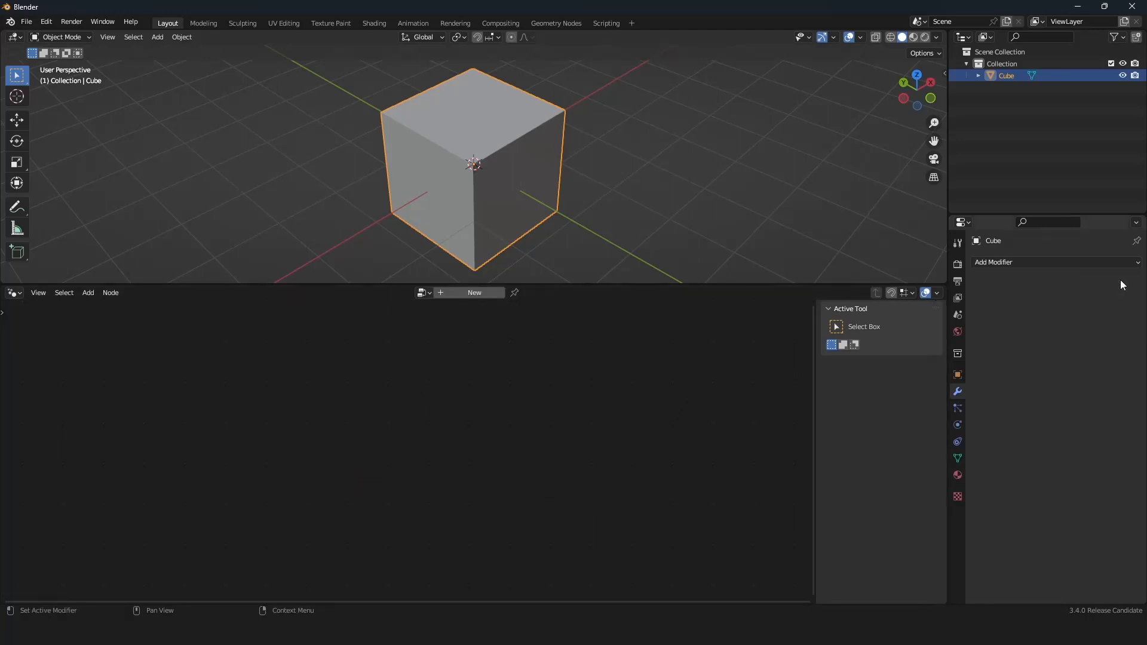
Enlarge the 3D viewport slightly by lowering its border with the Geometry Node Editor
left_click(95, 294)
left_click_drag(124, 283, 230, 324)
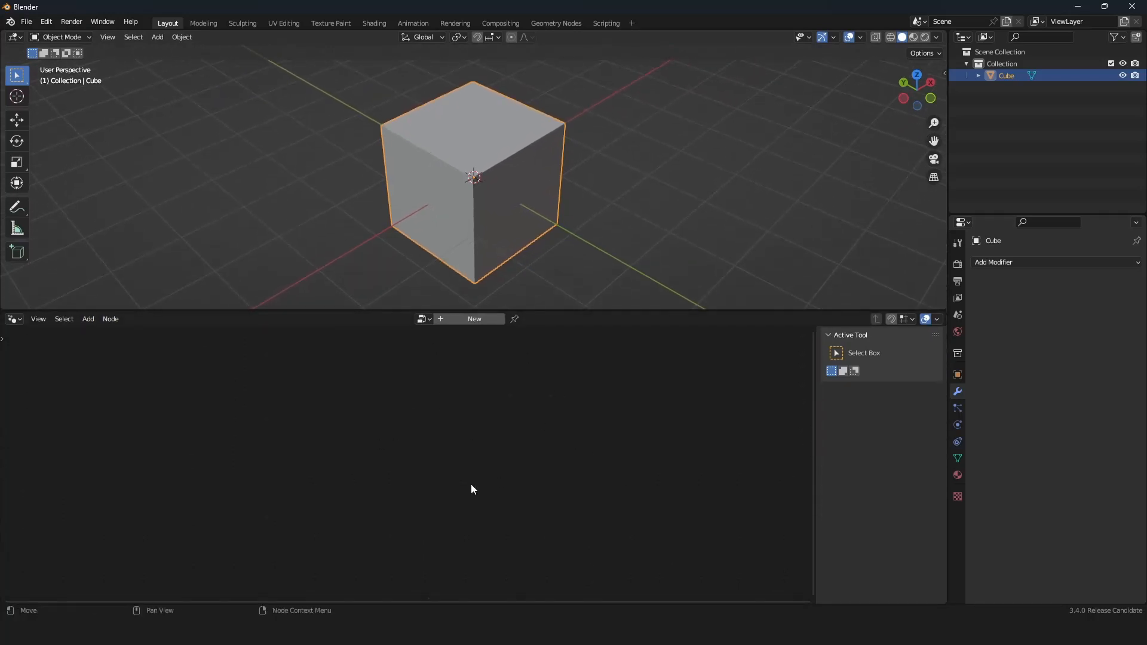
middle_click_drag(591, 157, 606, 163)
left_click(1019, 263)
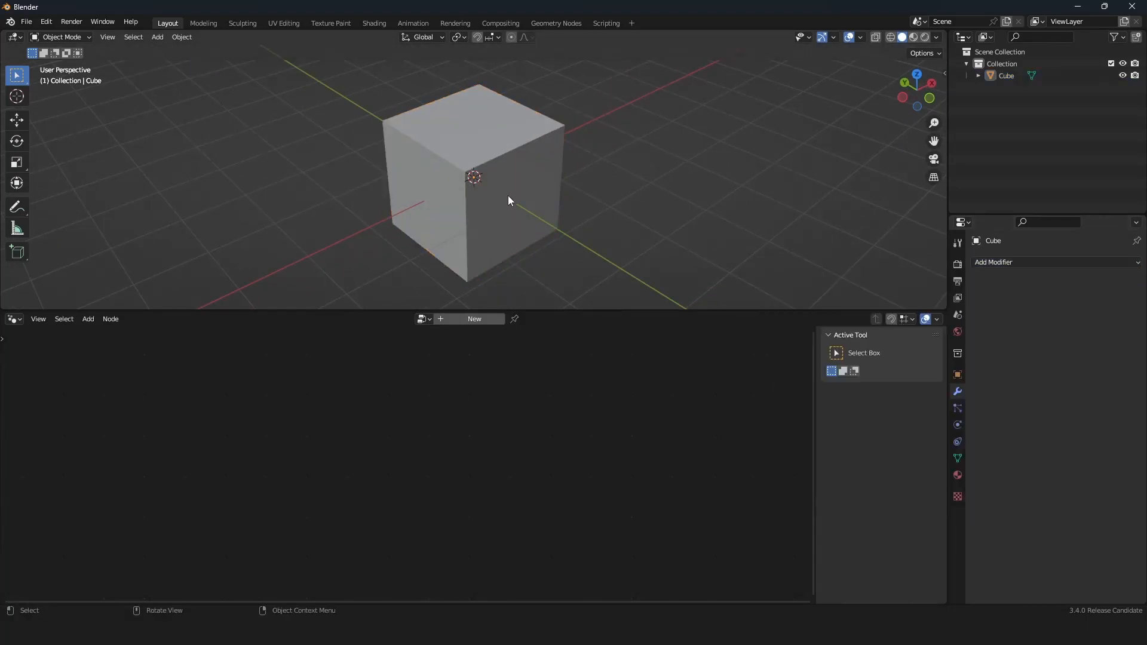
Create a new geometry node tree for the cube in the Geometry Node Editor
scroll(508, 195, "down", 1)
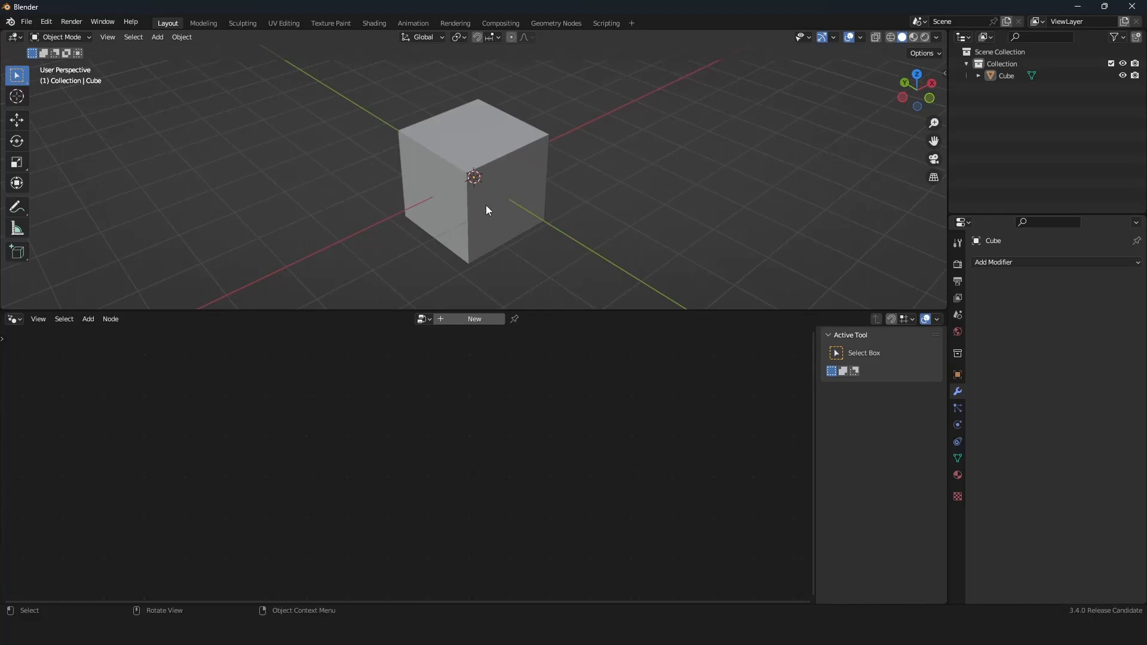
left_click(476, 323)
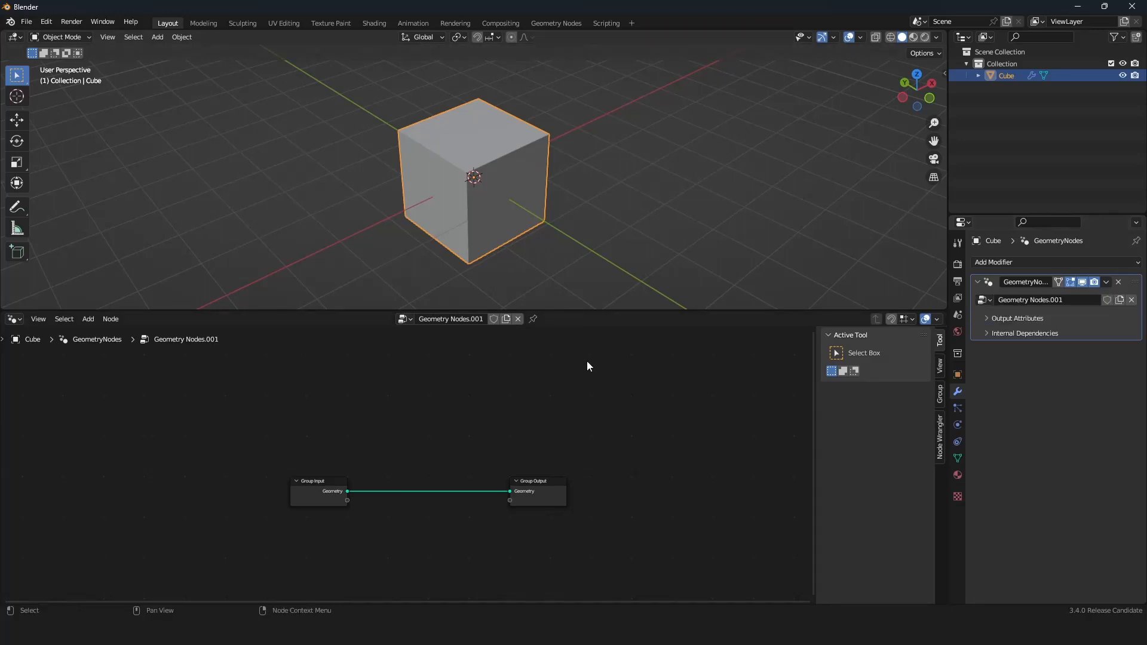
scroll(522, 381, "up", 2)
scroll(521, 381, "up", 1)
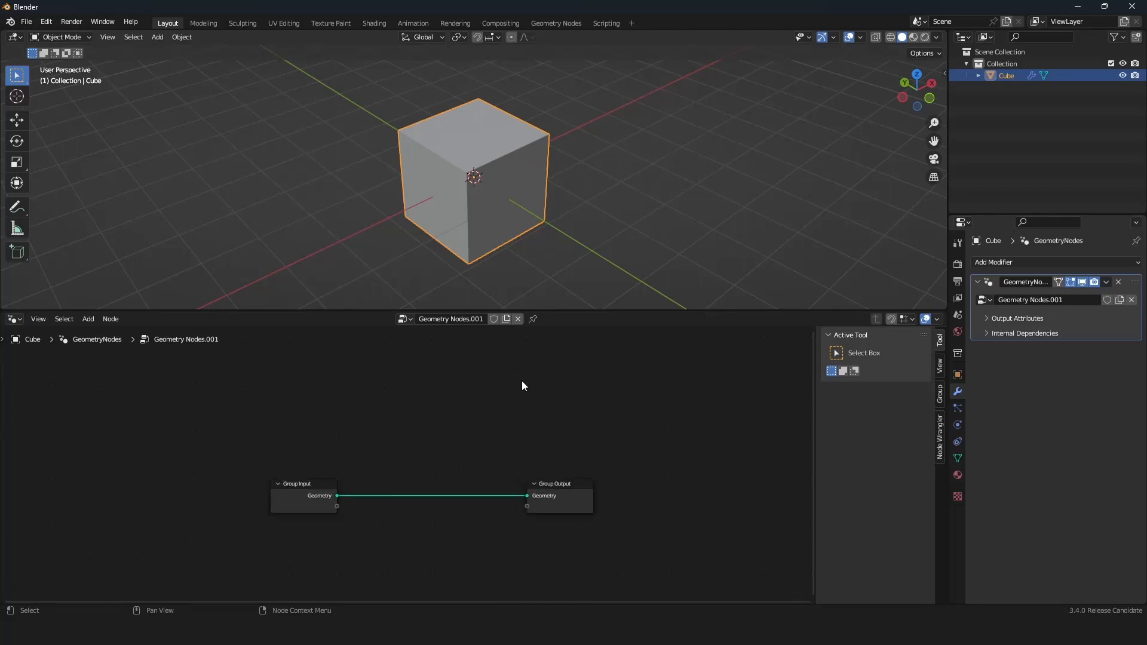
middle_click_drag(506, 424, 520, 381)
scroll(520, 381, "up", 1)
scroll(521, 379, "up", 2)
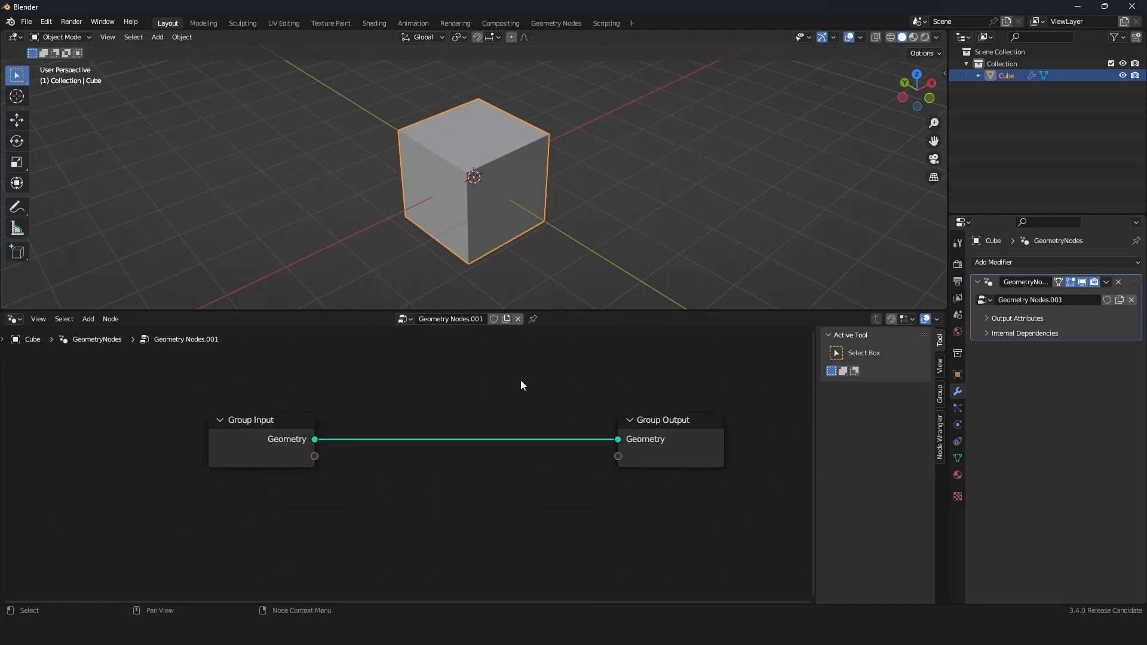
scroll(496, 387, "down", 1)
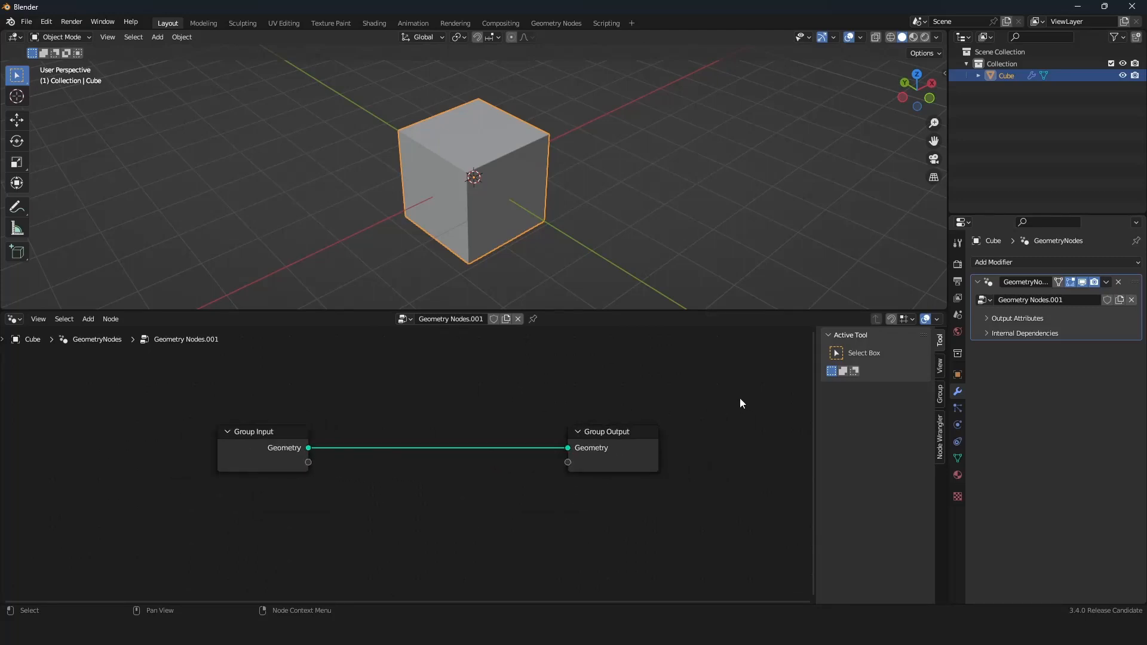
Hide the sidebar of the Geometry Node Editor
left_click_drag(814, 386, 1143, 456)
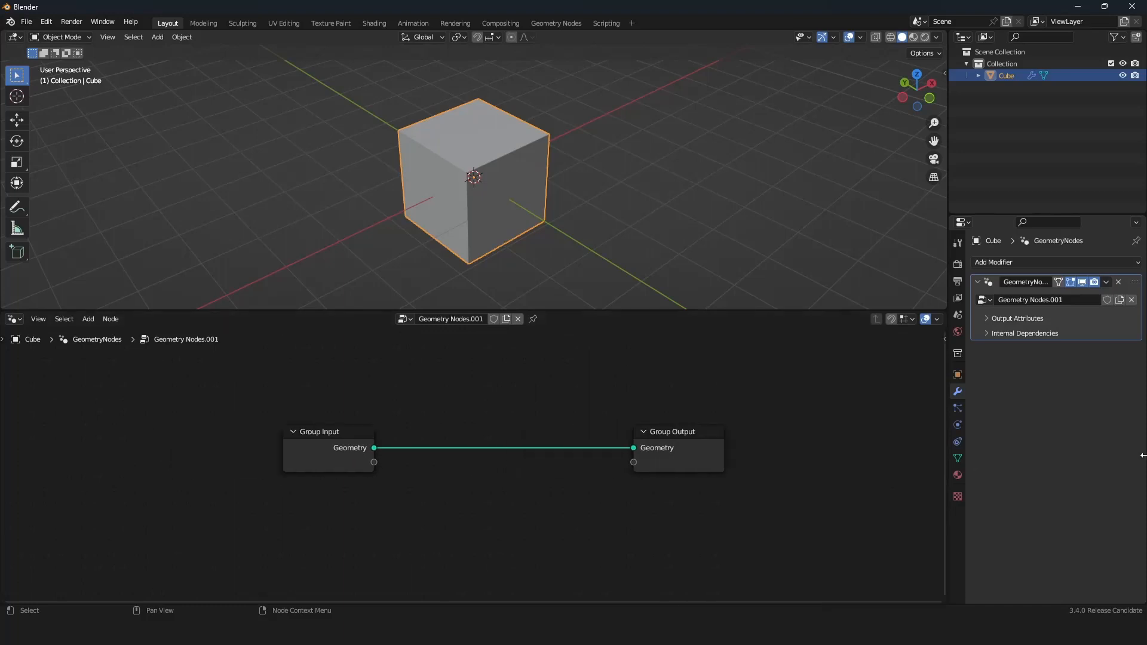
left_click_drag(905, 453, 797, 444)
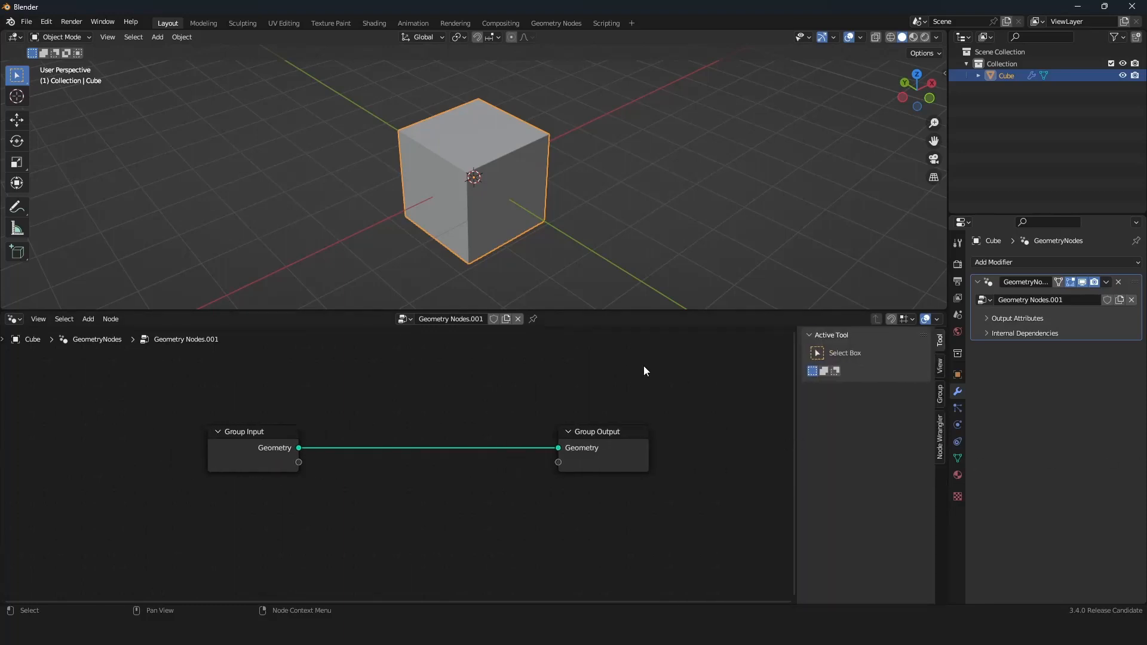
key("n")
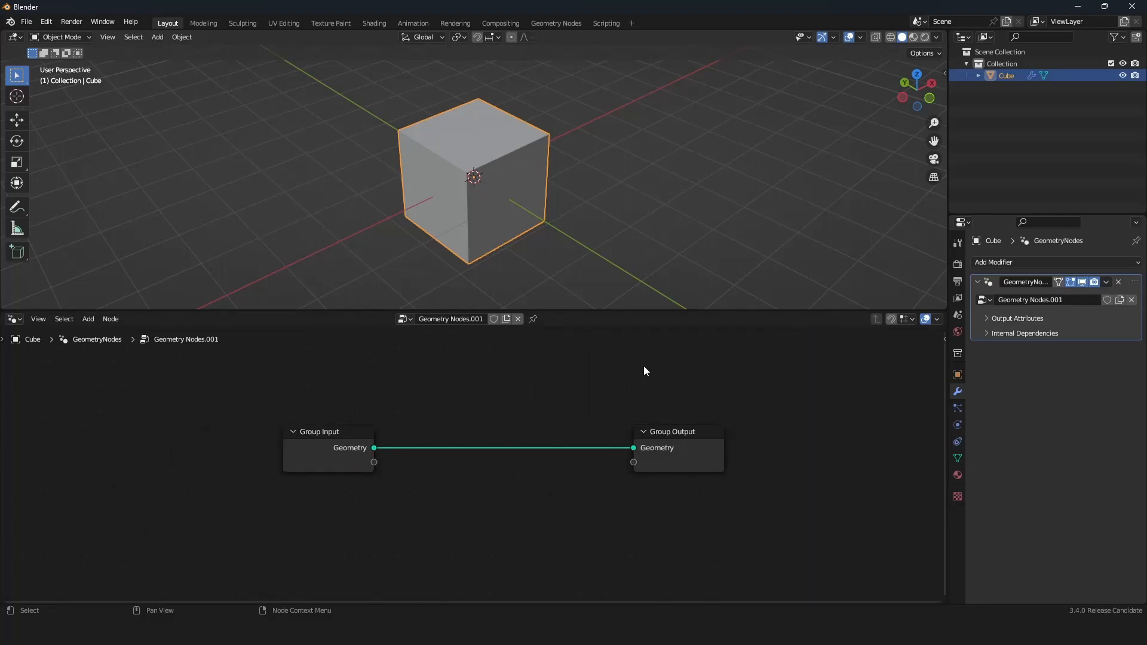
scroll(643, 366, "down", 5)
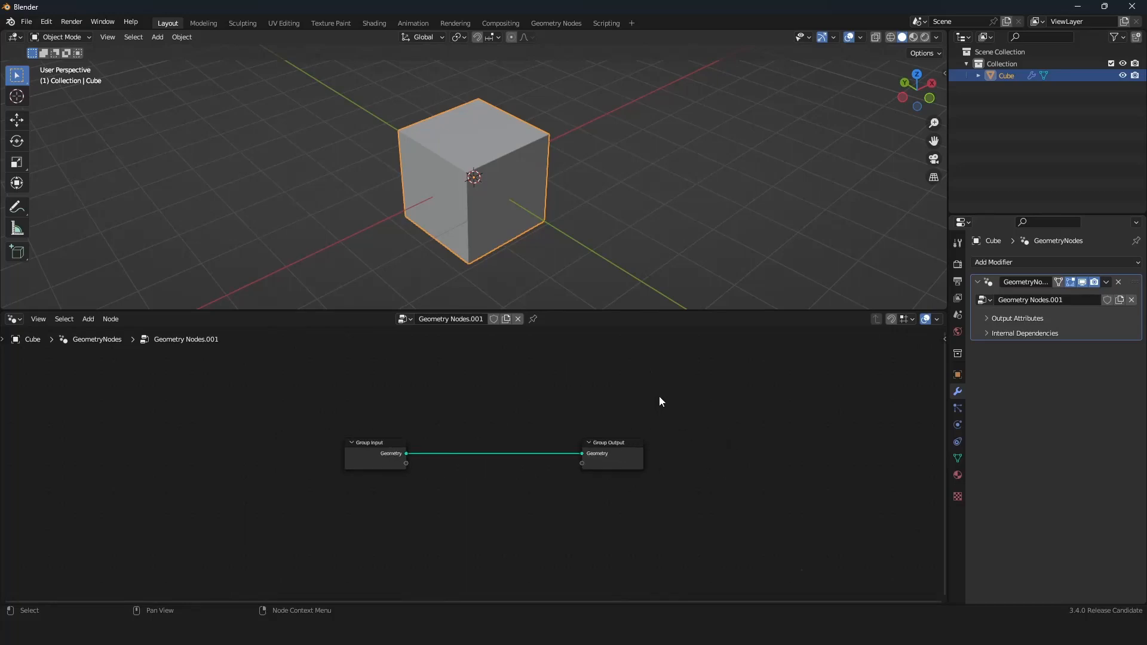
scroll(629, 407, "up", 5)
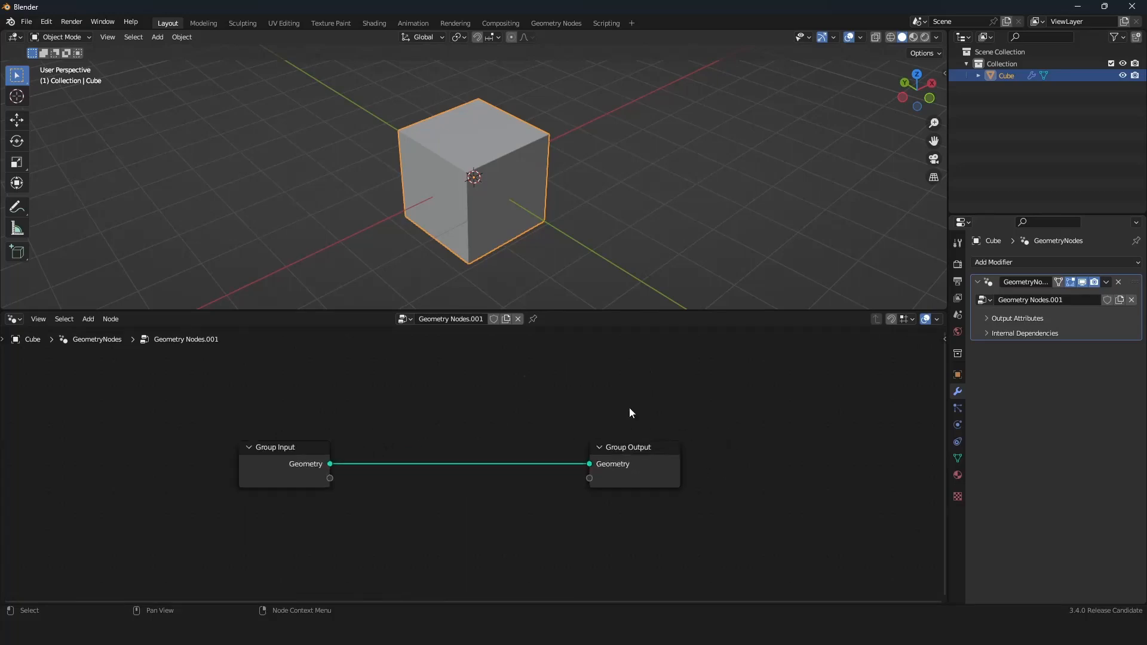
Select the Group Input and Group Output nodes and trace the Geometry link between them
mouse_move(264, 459)
left_mouse_down()
mouse_move(371, 384)
mouse_move(325, 497)
mouse_move(259, 477)
left_mouse_up()
right_click(259, 477)
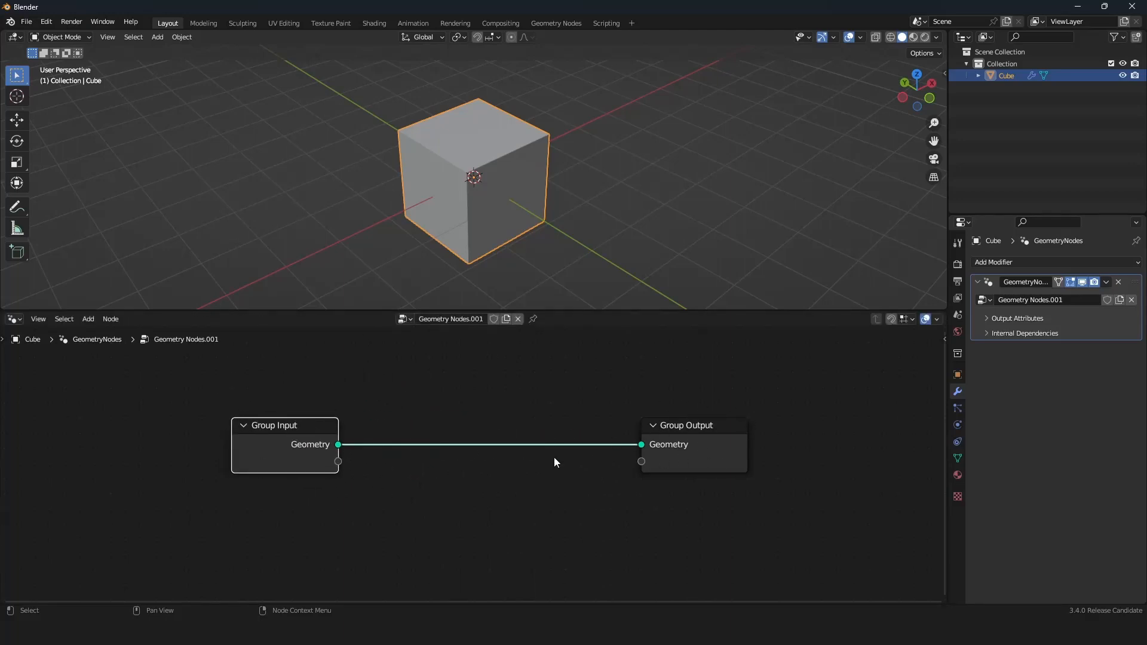
left_click_drag(338, 449, 393, 398)
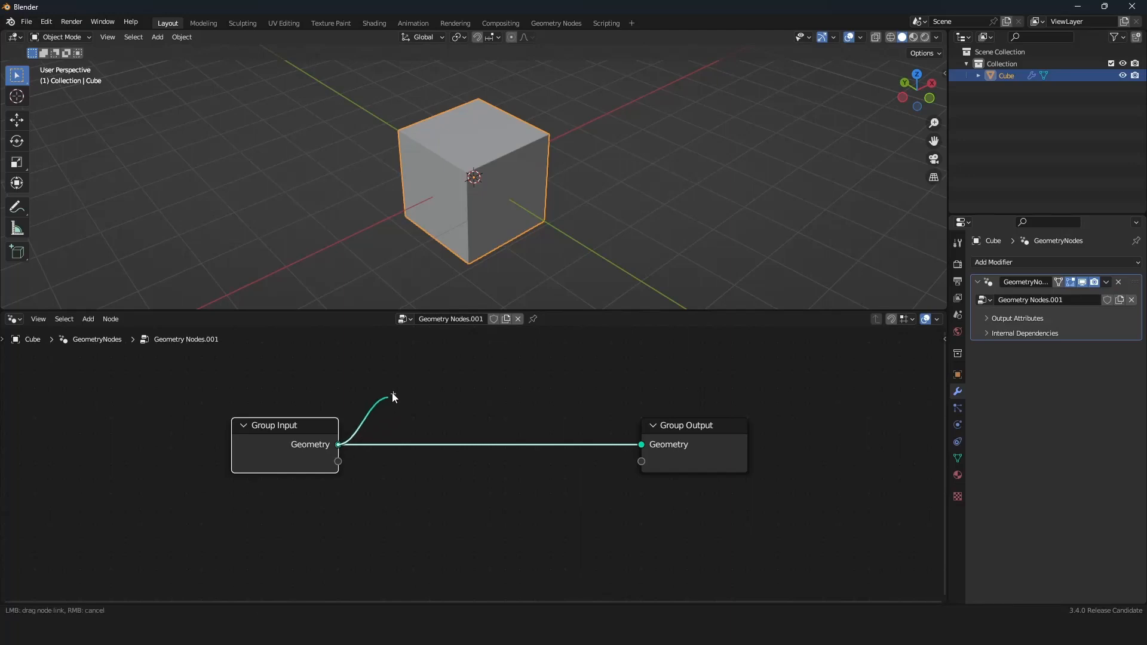
left_click_drag(447, 454, 641, 444)
key("Home")
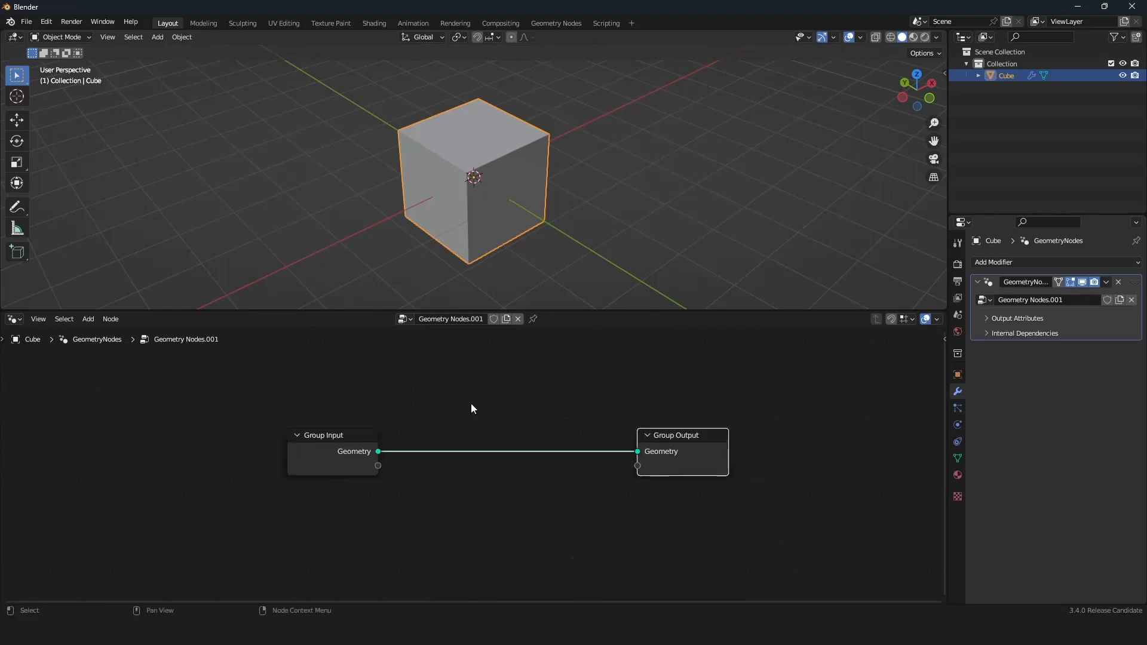
key("a")
key("Home")
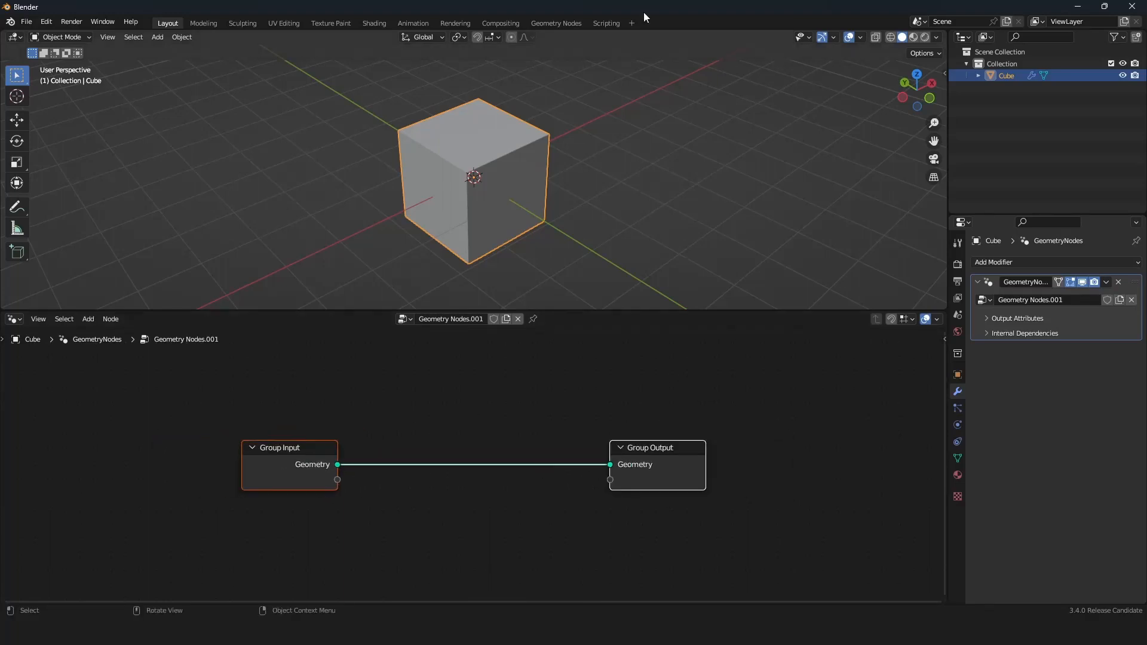
Try to move one of the cube's upper corner vertices in Edit Mode, cancel the move and return to Object Mode
middle_click_drag(655, 146, 633, 169)
key("Tab")
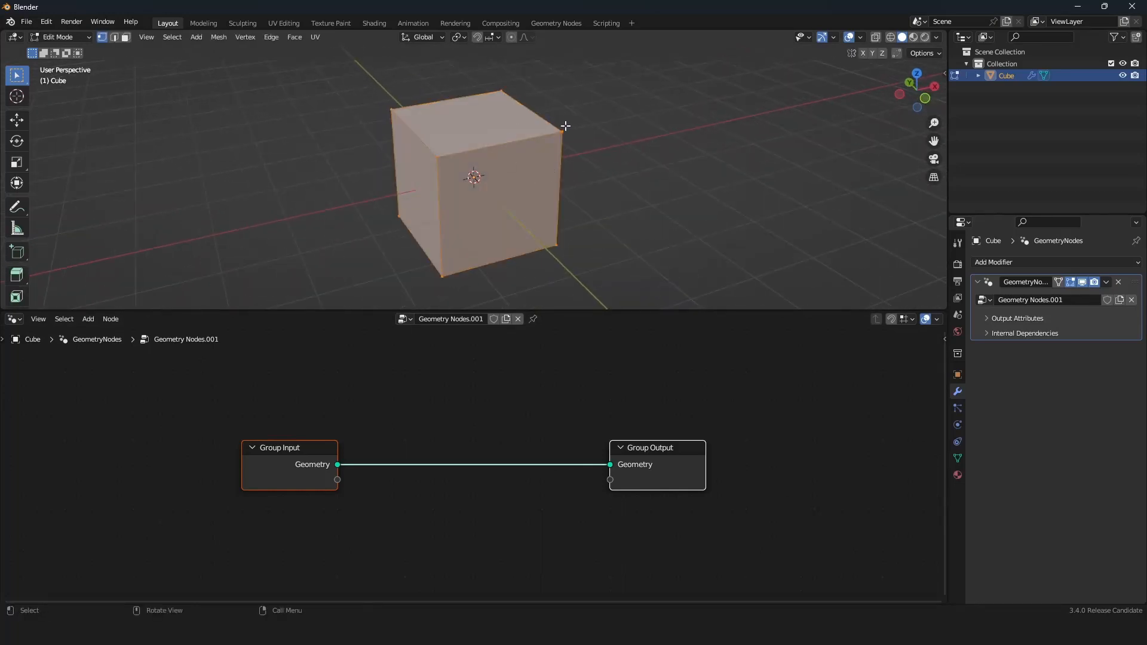
left_click(562, 131)
key("g")
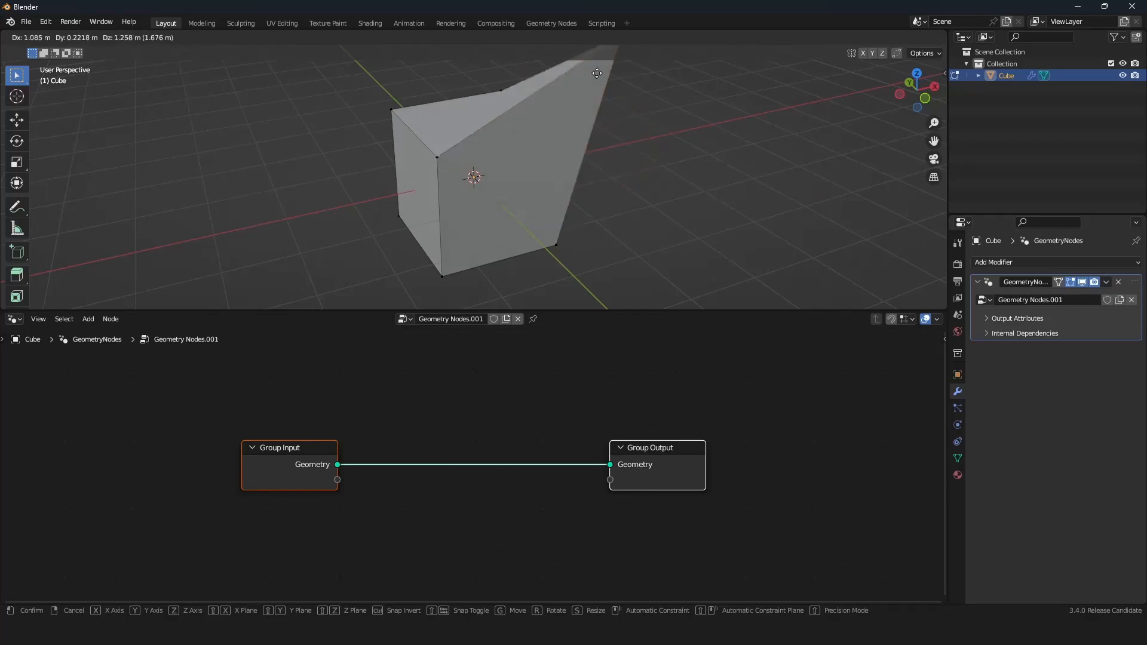
key("Escape")
key("Tab")
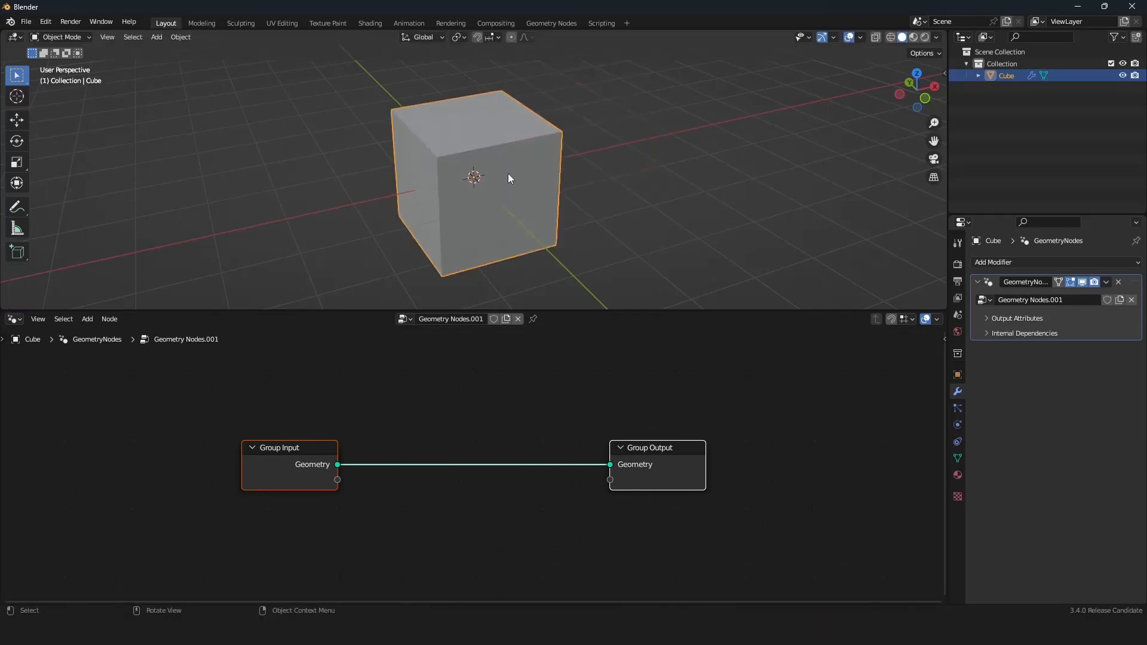
Move the Group Input node farther away from Group Output, trace their Geometry link and select Group Output
left_click(285, 457)
left_click_drag(277, 466, 140, 468)
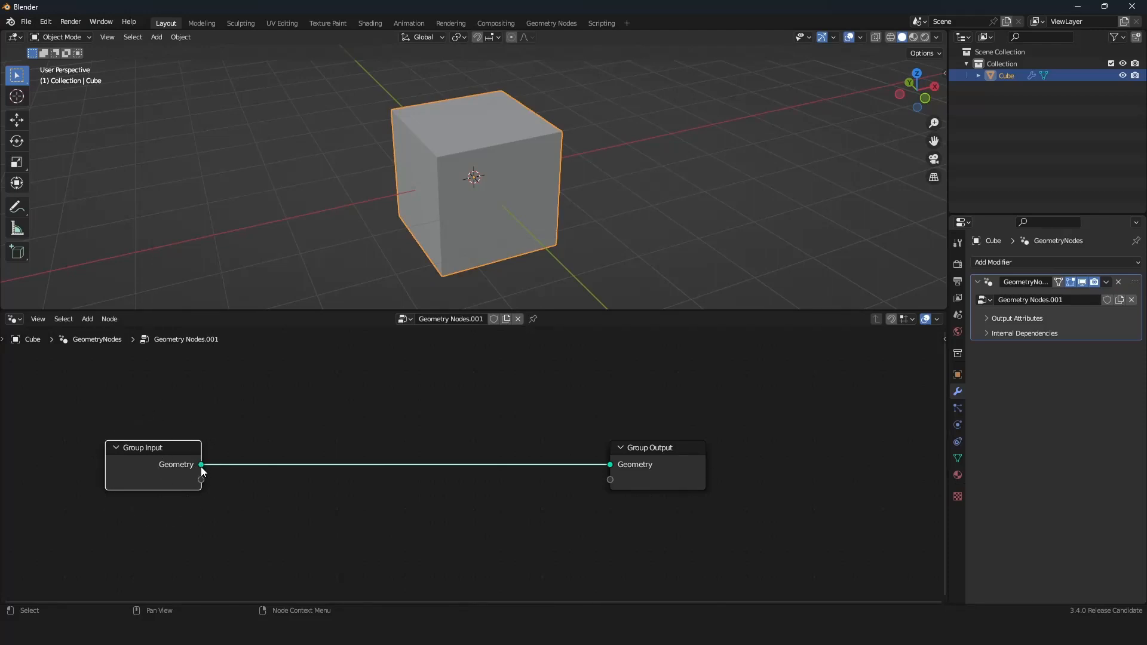
left_click_drag(201, 466, 612, 461)
left_click(637, 469)
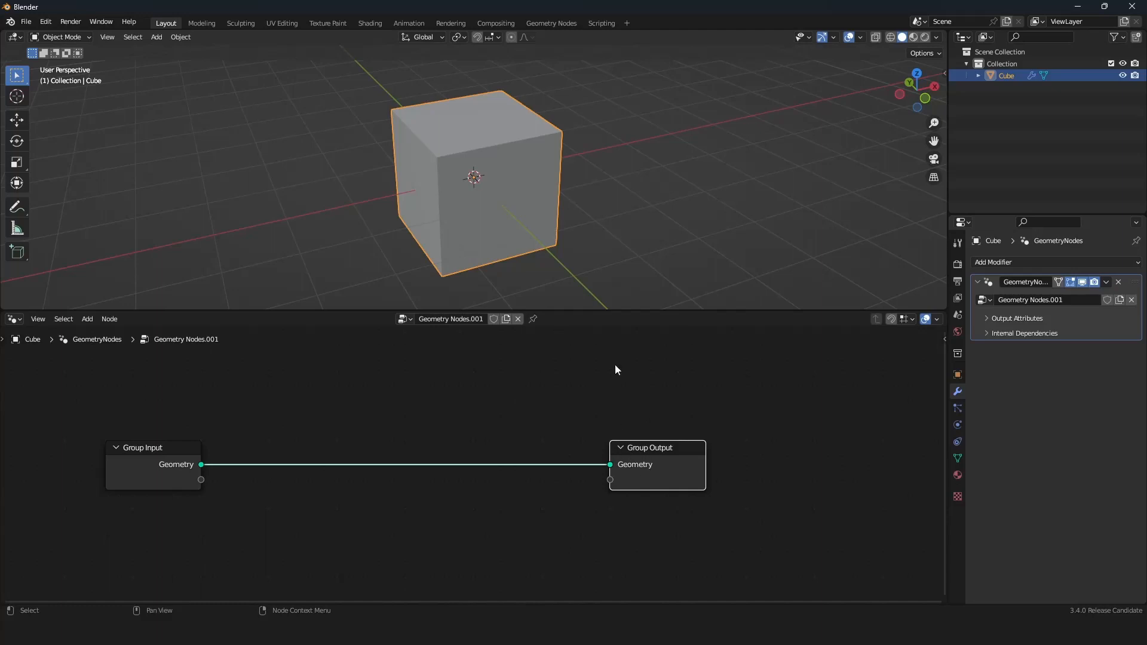
Disconnect the Geometry link from the Group Output node and check the cube in the 3D viewport
scroll(521, 227, "down", 2)
middle_click_drag(520, 224, 536, 232)
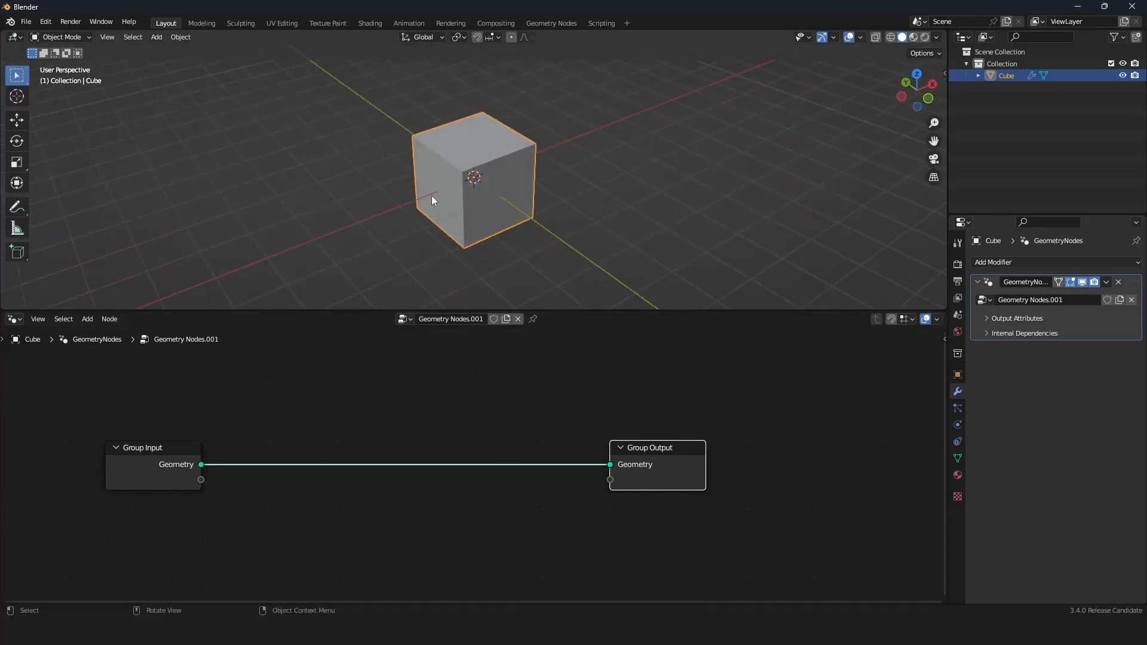
scroll(431, 196, "up", 3)
middle_click_drag(476, 174, 491, 182)
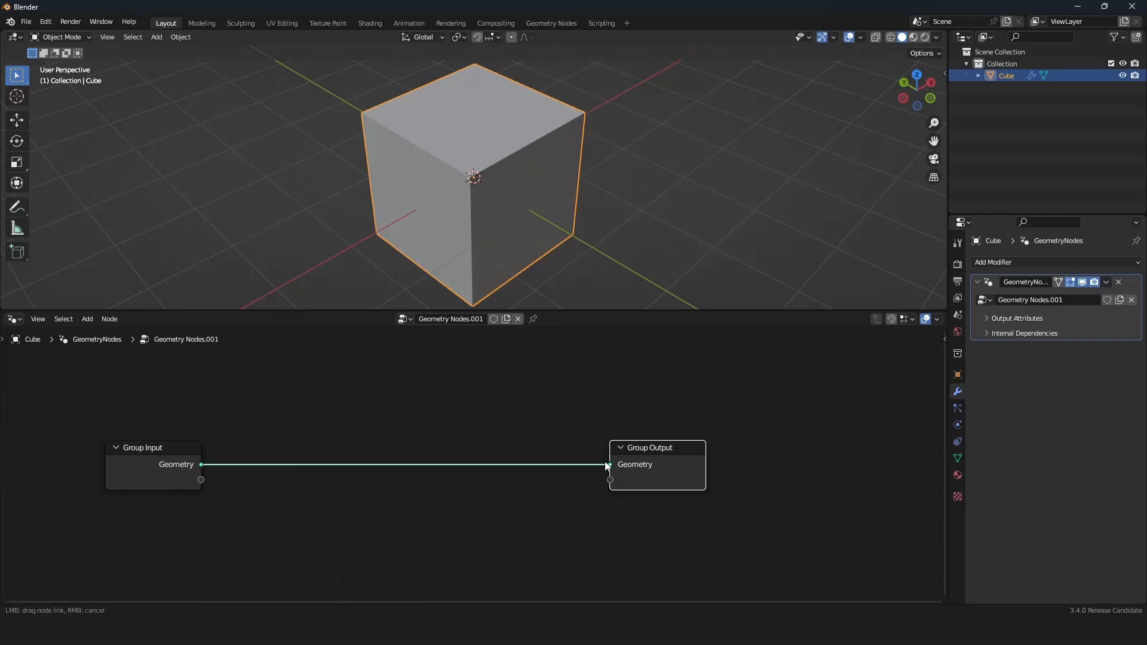
left_click_drag(610, 465, 554, 443)
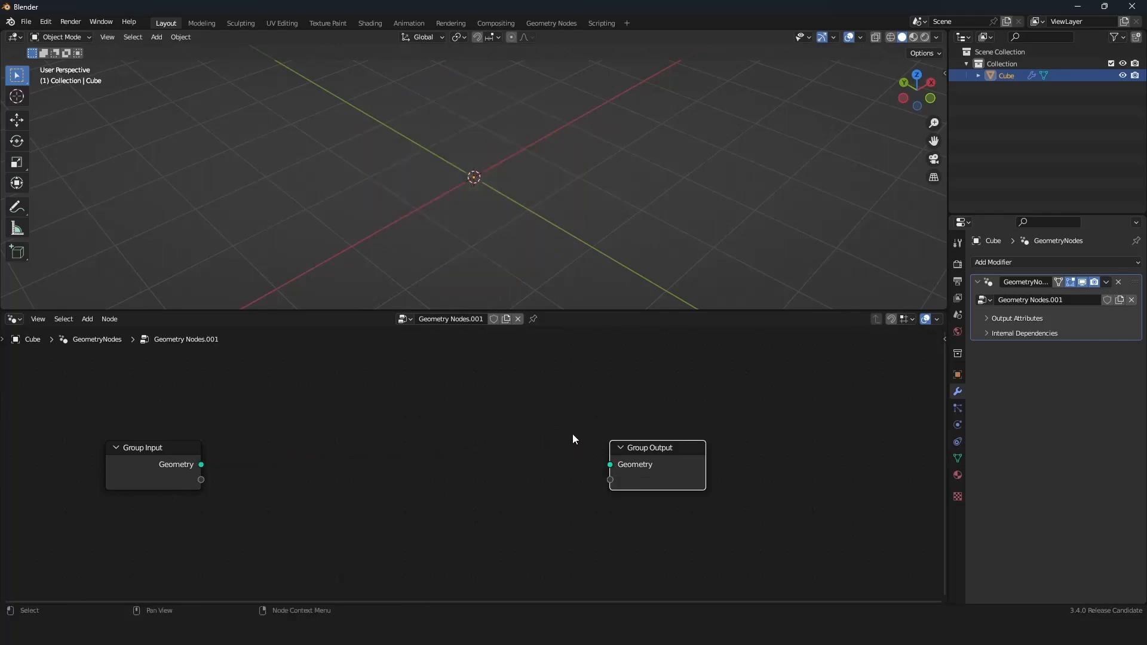
middle_click_drag(515, 228, 500, 227)
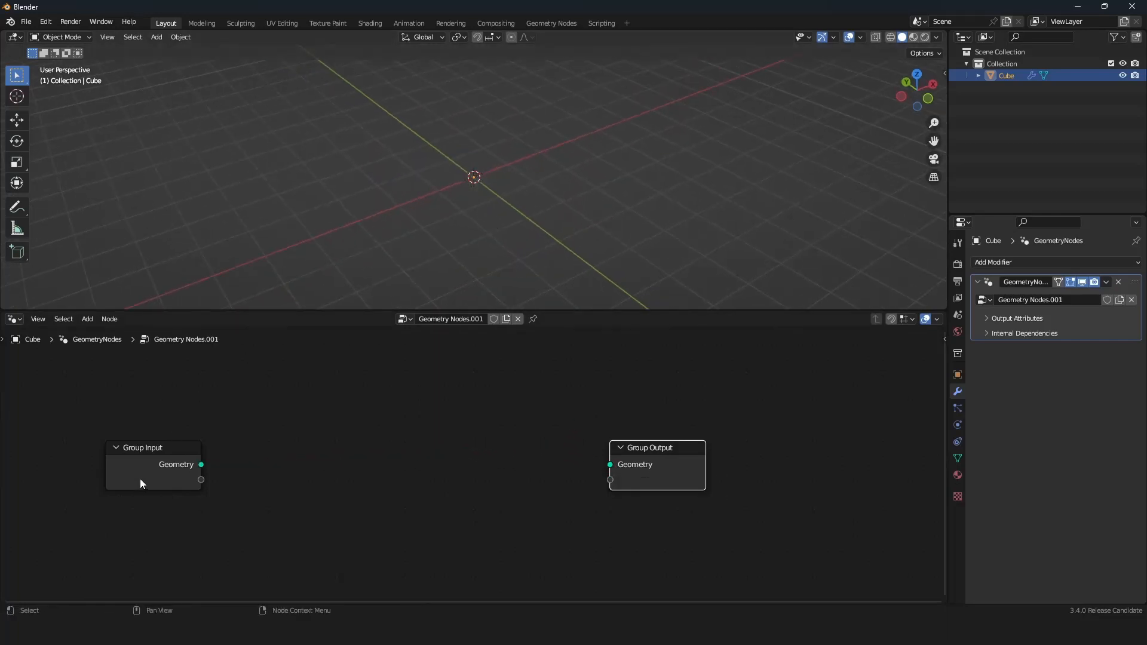
Select the unconnected Group Input and Group Output nodes in turn and inspect the scene in the 3D viewport
left_click_drag(133, 481, 162, 445)
right_click(163, 446)
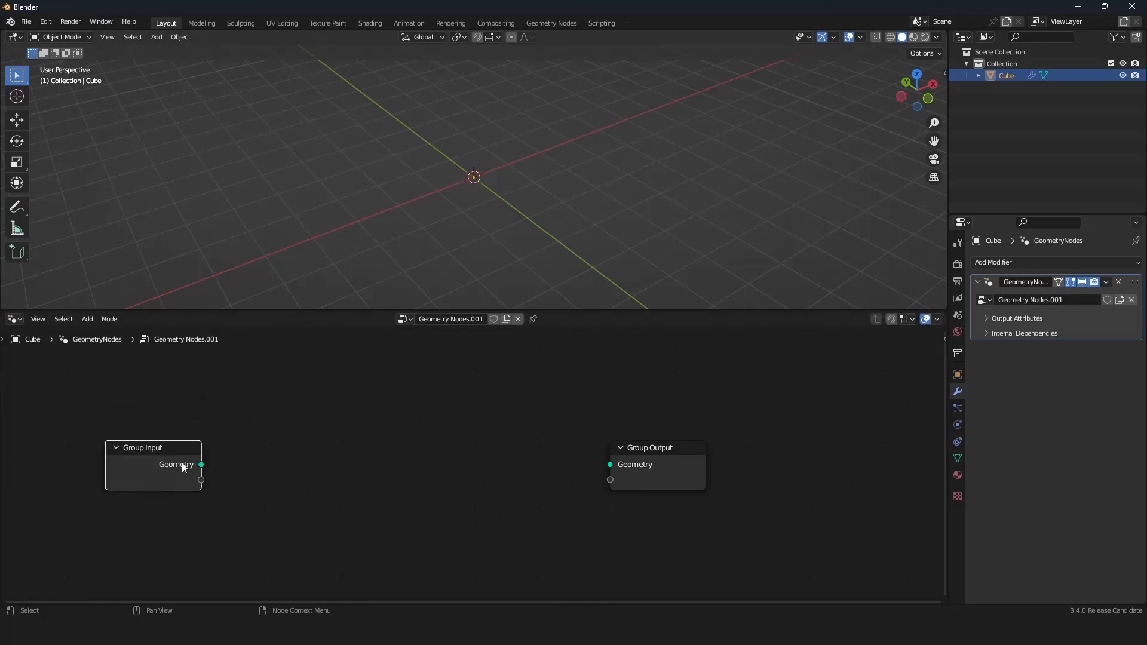
left_click_drag(628, 478, 609, 465)
right_click(609, 465)
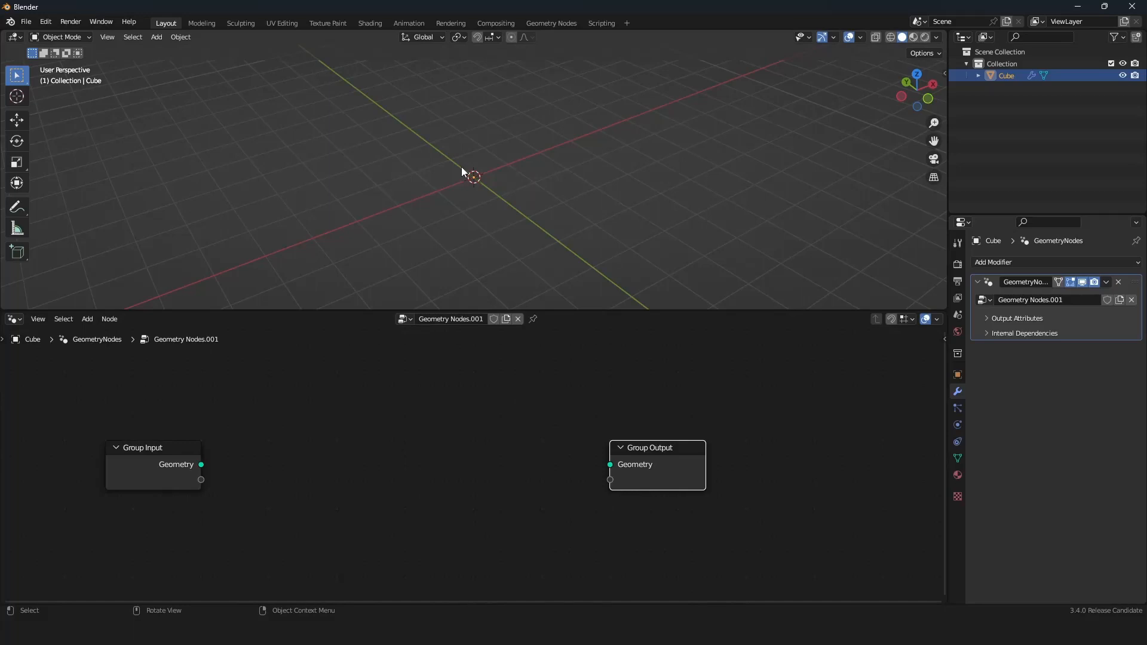
middle_click_drag(550, 170, 555, 192)
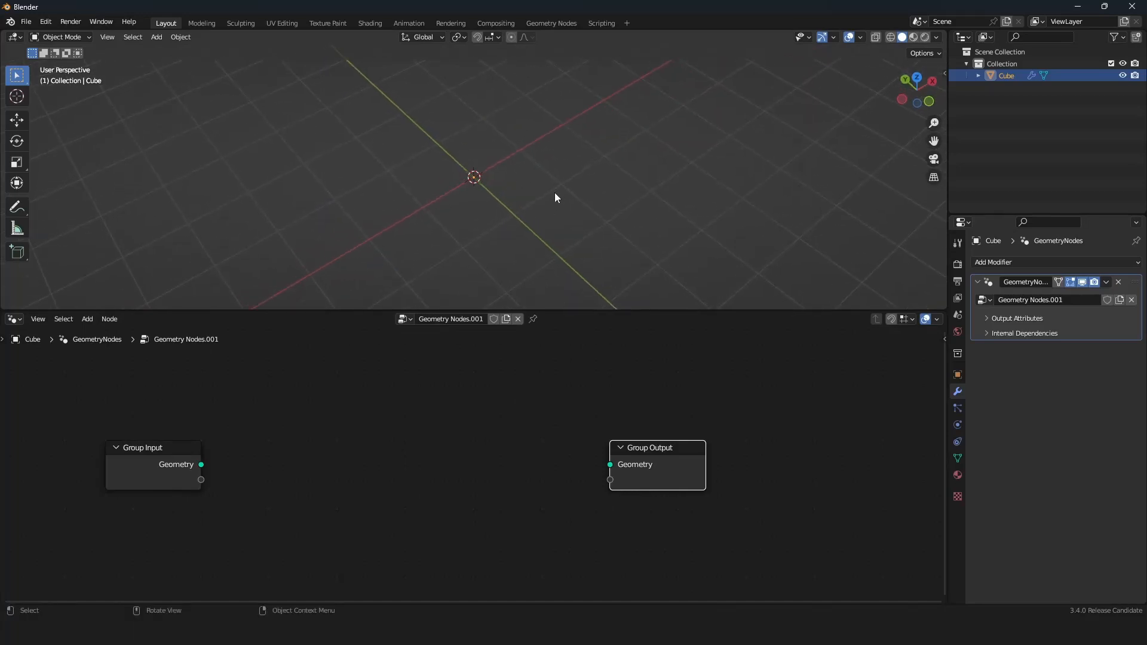
Reconnect Group Input's Geometry output to Group Output and move Group Output farther away from Group Input
left_click_drag(202, 465, 612, 461)
left_click_drag(686, 461, 850, 460)
scroll(520, 423, "down", 4)
middle_click_drag(505, 418, 454, 395)
scroll(486, 408, "up", 4)
left_click(167, 427)
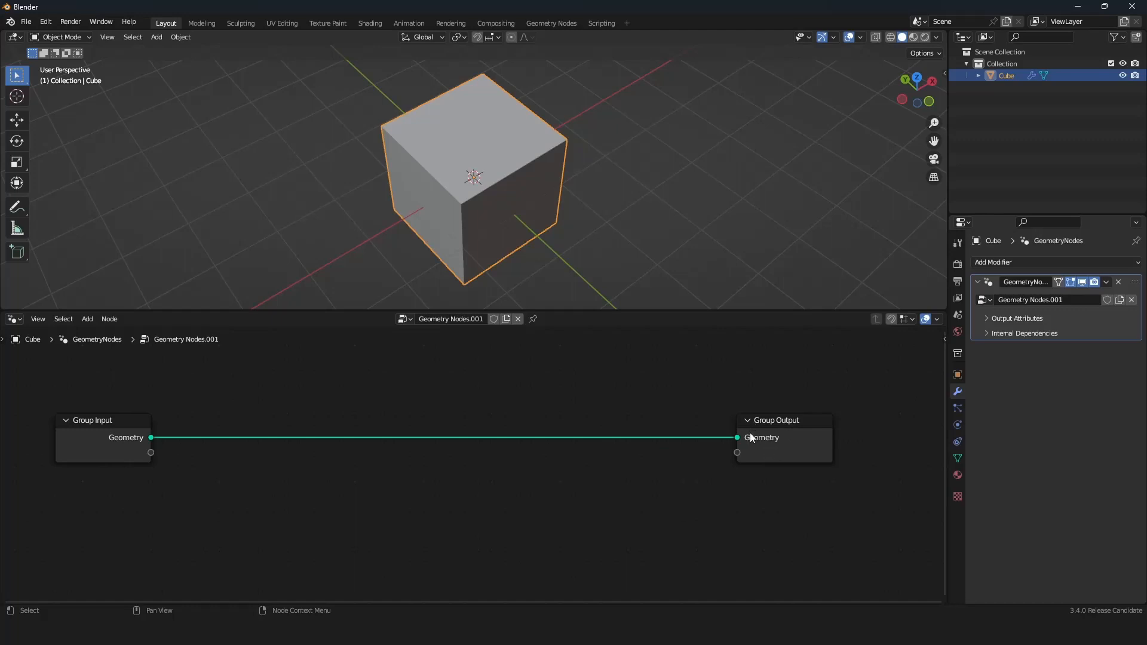
Select the Group Output node and examine the cube from different angles in the 3D viewport
left_click_drag(784, 434, 813, 444)
right_click(813, 443)
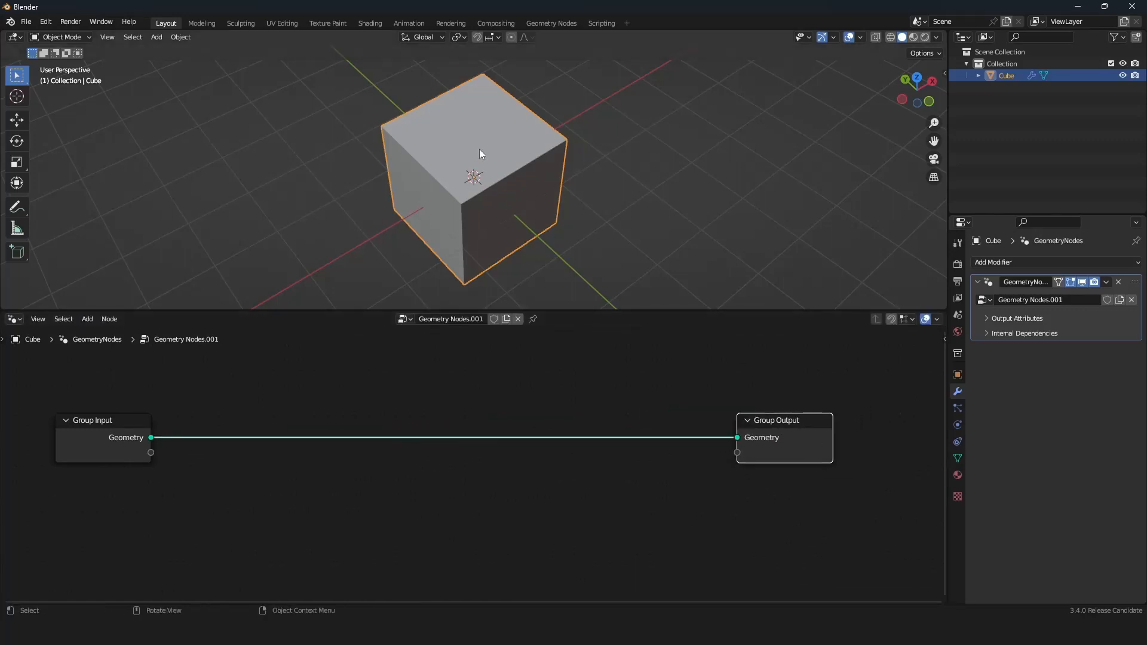
middle_click_drag(491, 156, 454, 192)
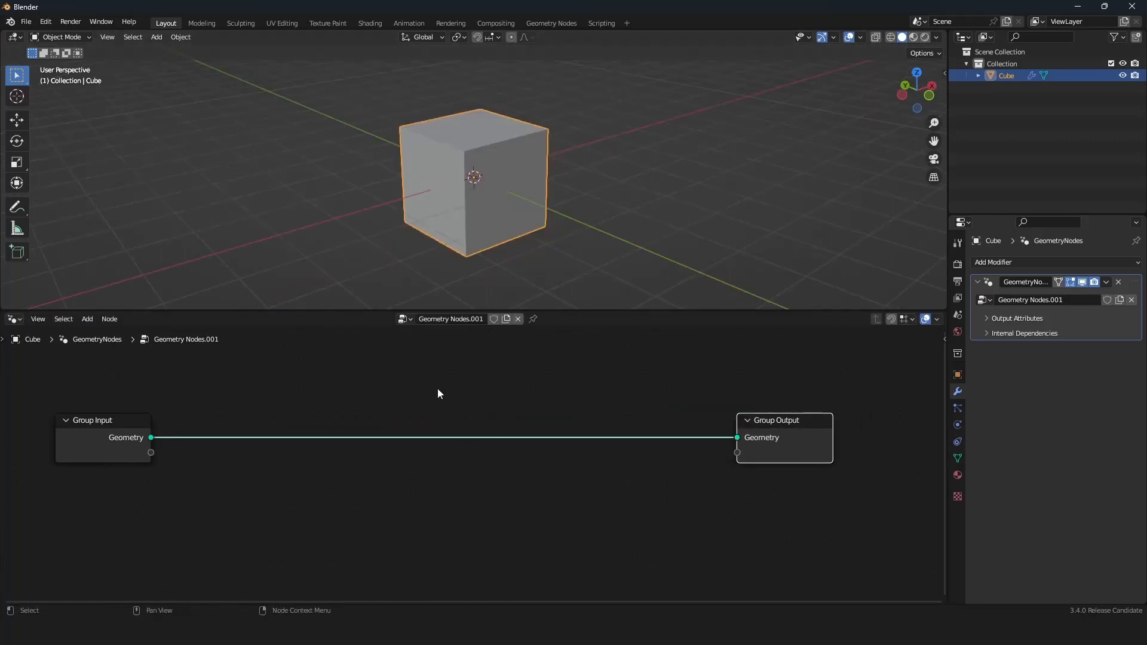
middle_click_drag(472, 272, 513, 236)
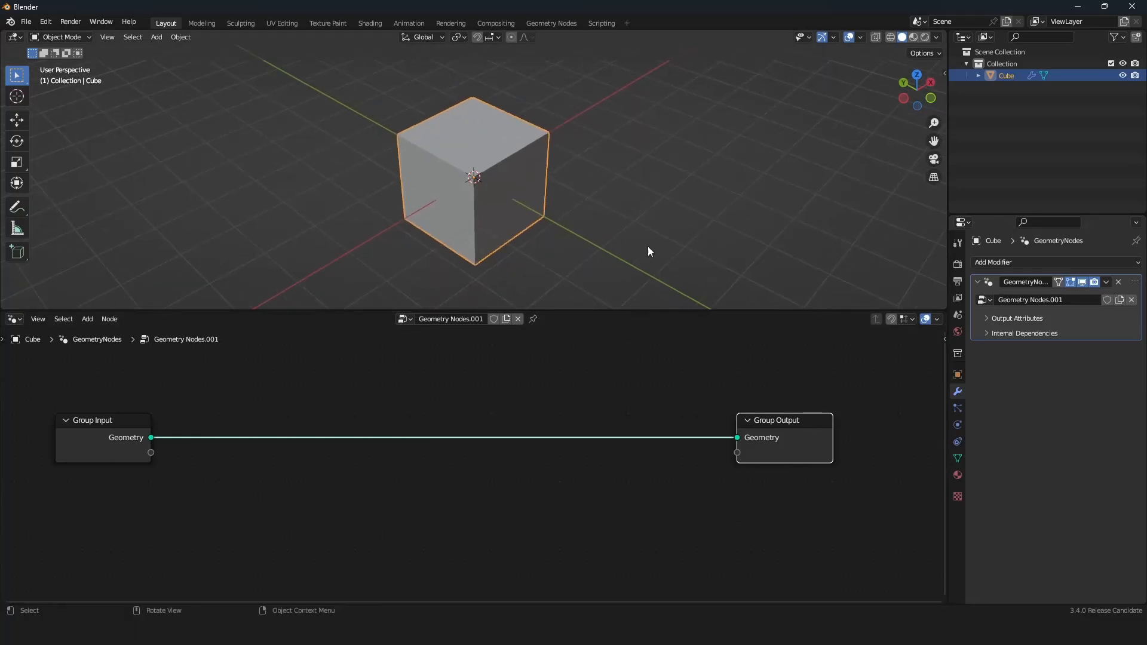
Remove the Geometry Nodes modifier from the cube and enlarge the 3D viewport by lowering its border with the node editor
left_click(1119, 282)
left_click_drag(562, 311, 539, 554)
scroll(533, 346, "up", 2)
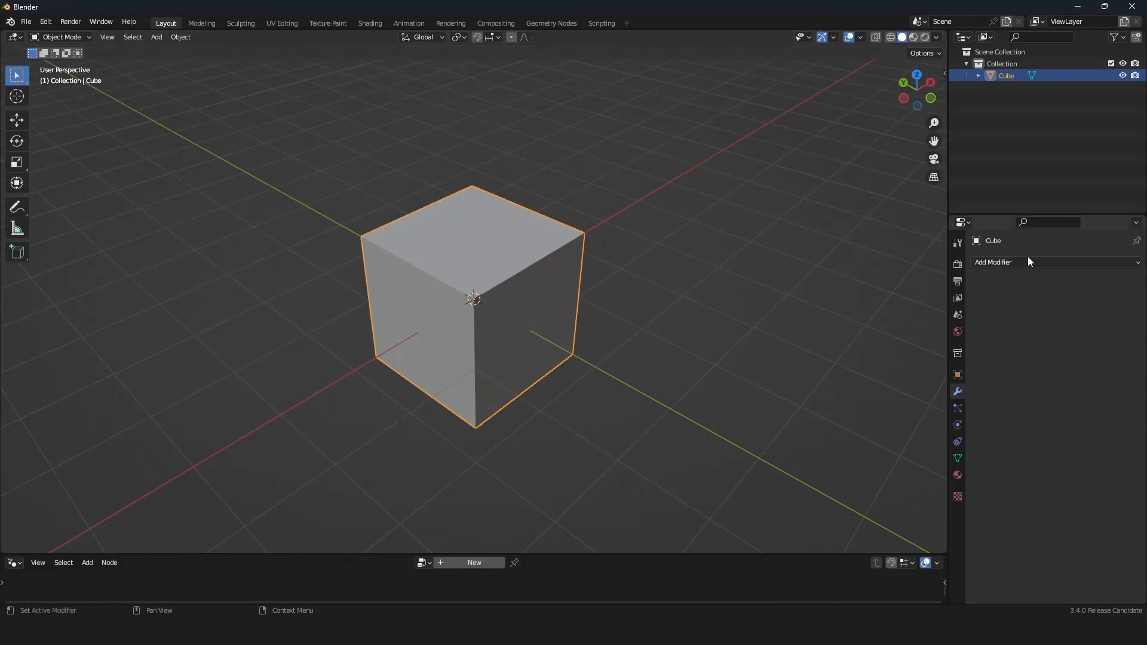
Delete the cube from the scene
scroll(353, 272, "down", 3)
middle_click_drag(353, 272, 396, 283)
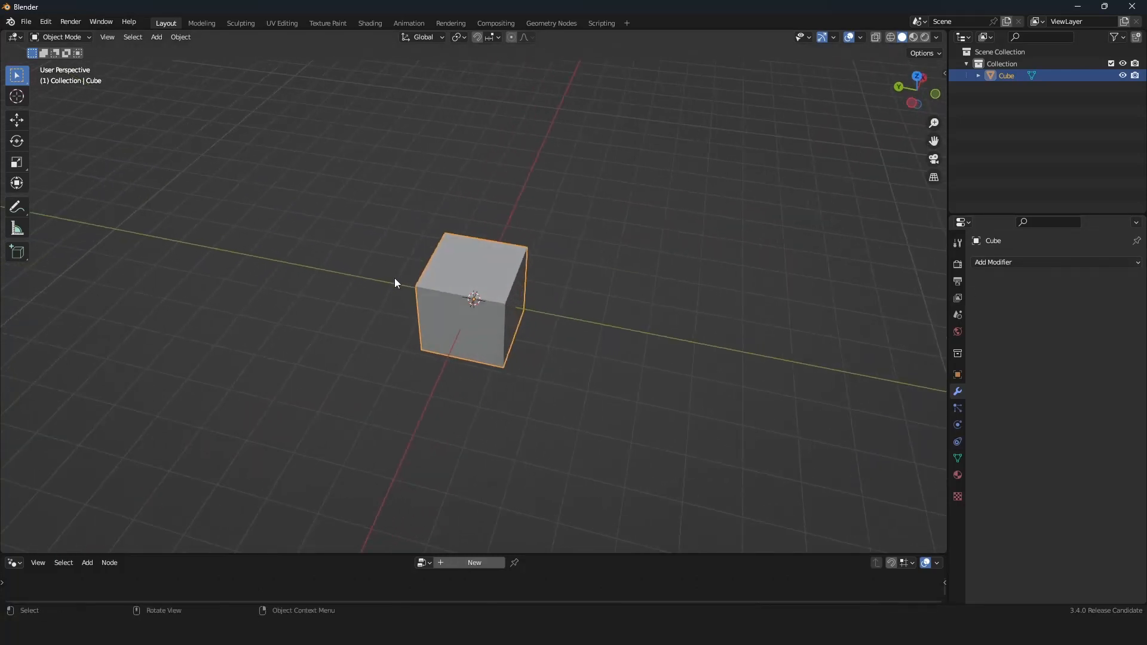
key("Delete")
Add a Monkey mesh at the scene origin and view its face up close
key("shift+a")
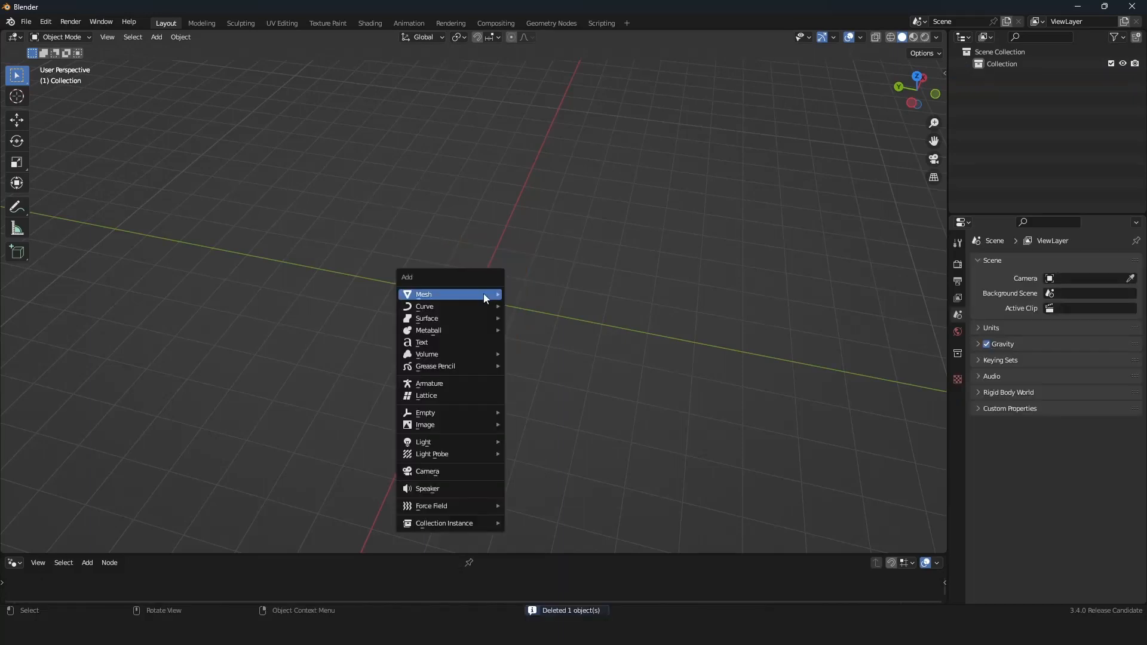
mouse_move(484, 296)
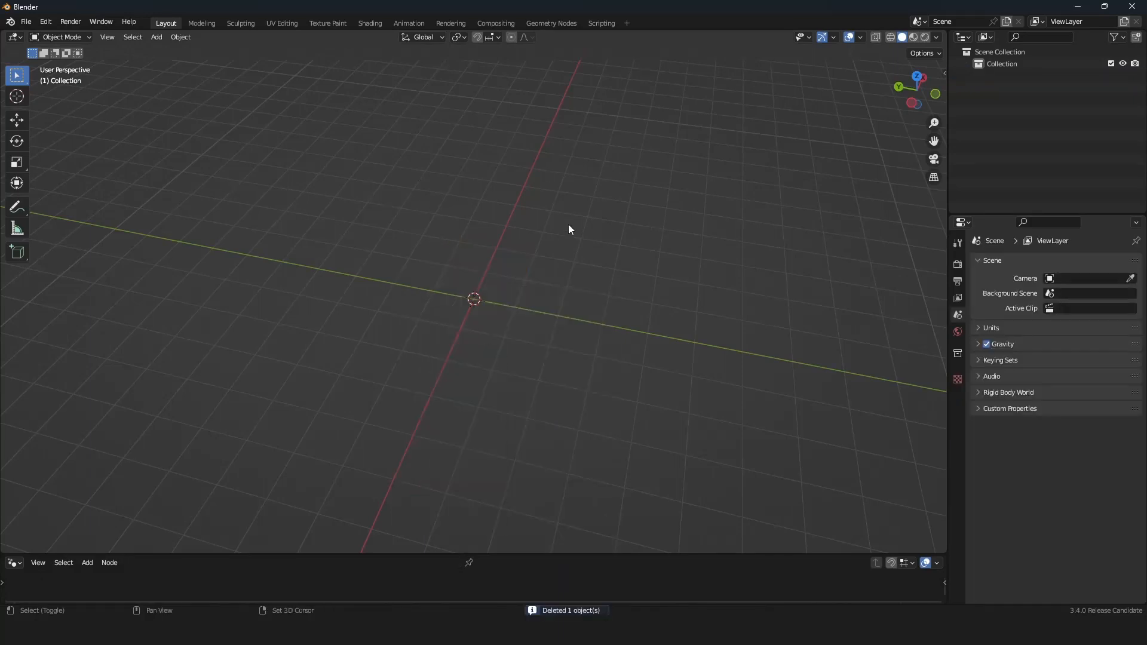
key("shift+a")
mouse_move(568, 224)
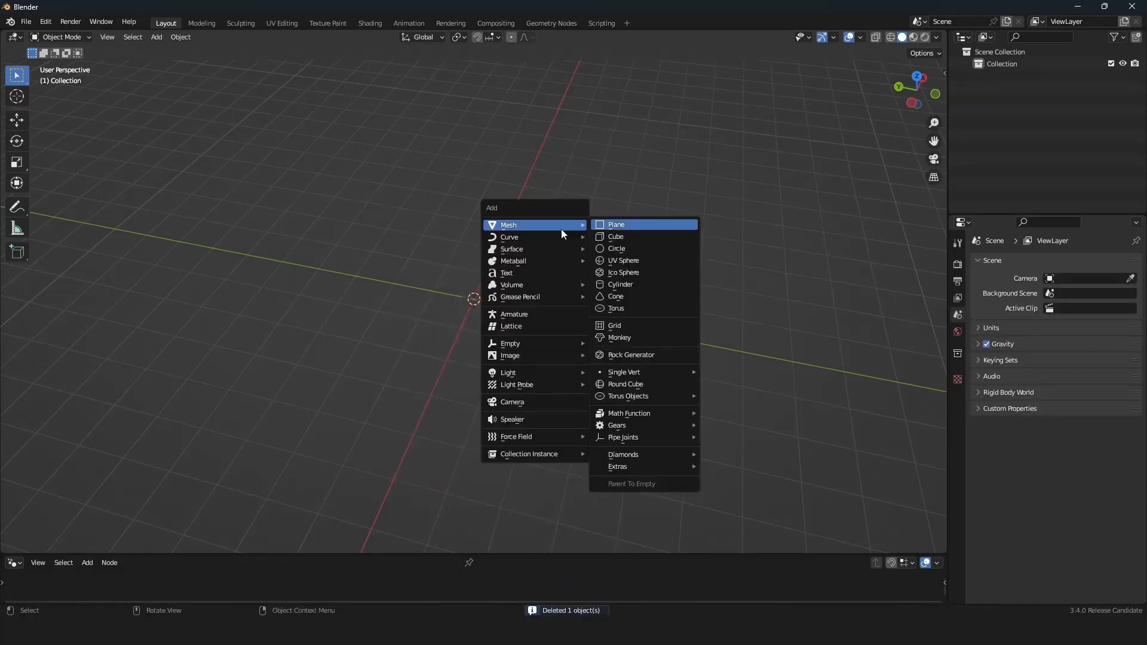
left_click(629, 338)
scroll(522, 317, "up", 4)
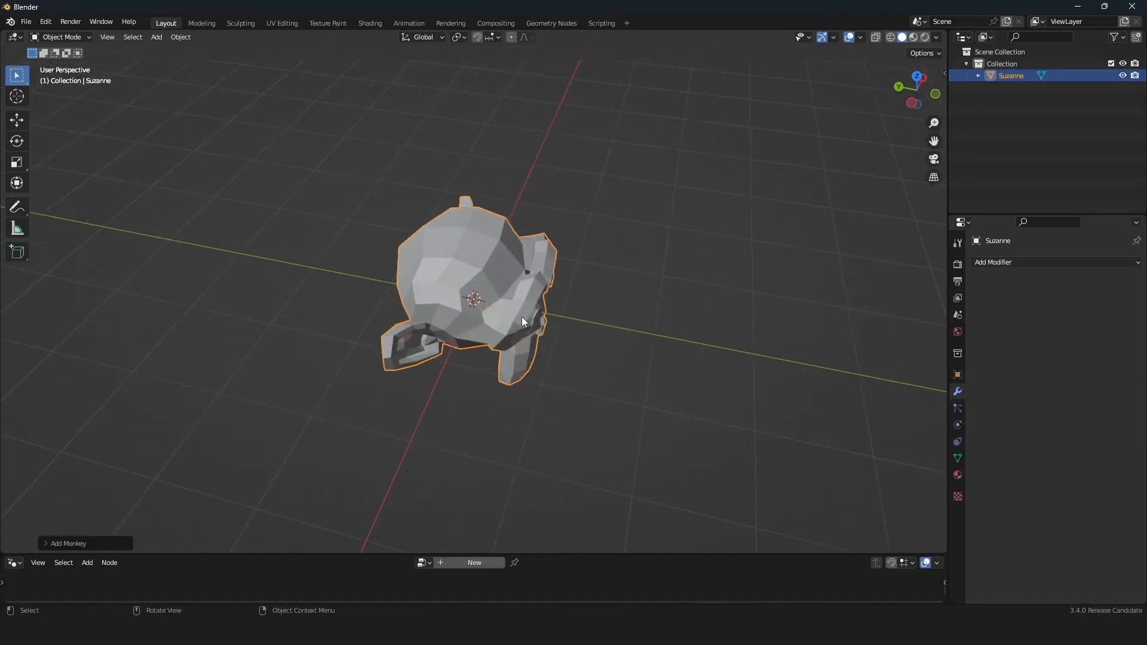
middle_click_drag(521, 317, 444, 271)
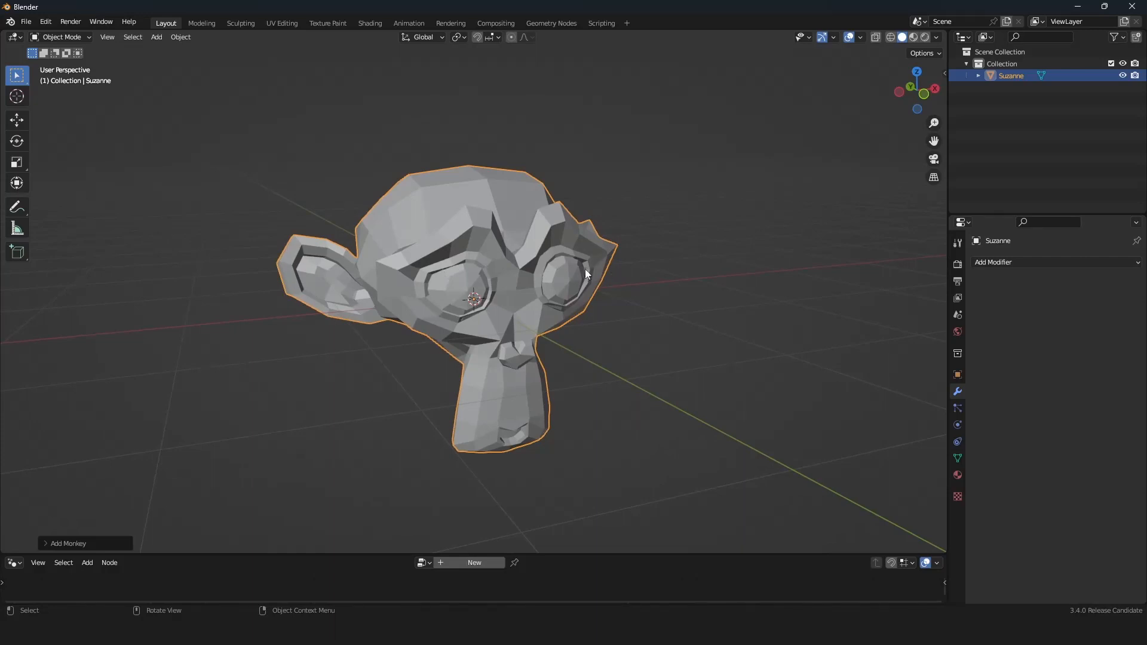
mouse_move(571, 282)
middle_mouse_down()
mouse_move(647, 285)
mouse_move(548, 278)
mouse_move(586, 282)
middle_mouse_up()
scroll(587, 282, "up", 1)
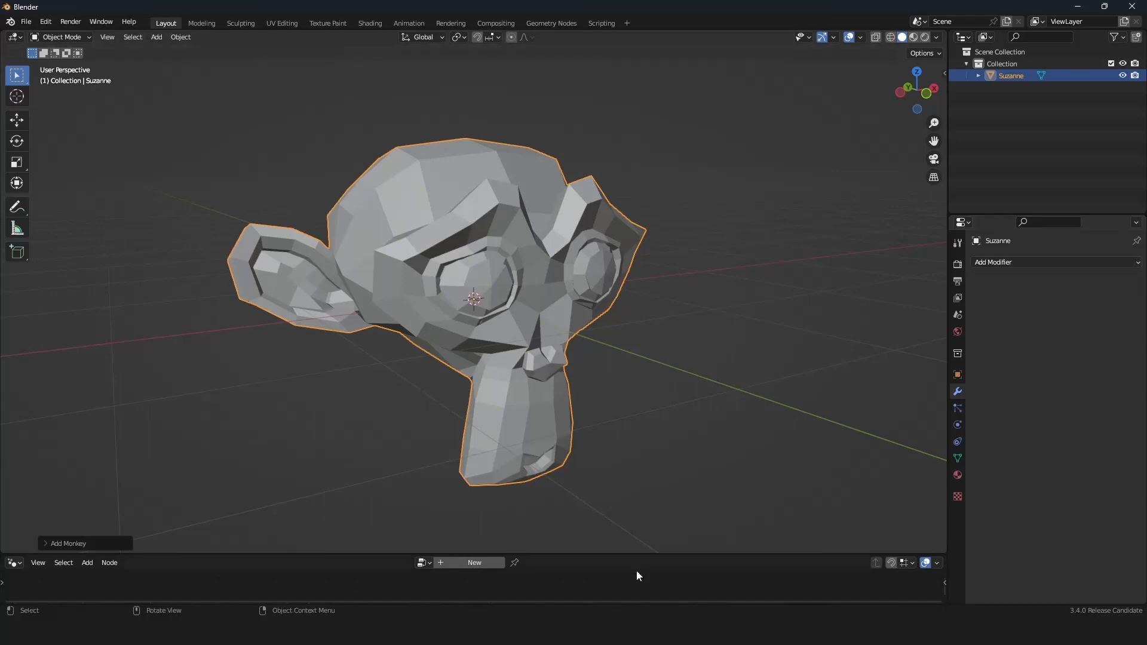
Slightly enlarge the node editor by raising its border and add a Triangulate modifier to the monkey
left_click_drag(611, 553, 581, 530)
scroll(576, 366, "down", 1)
scroll(598, 354, "up", 1)
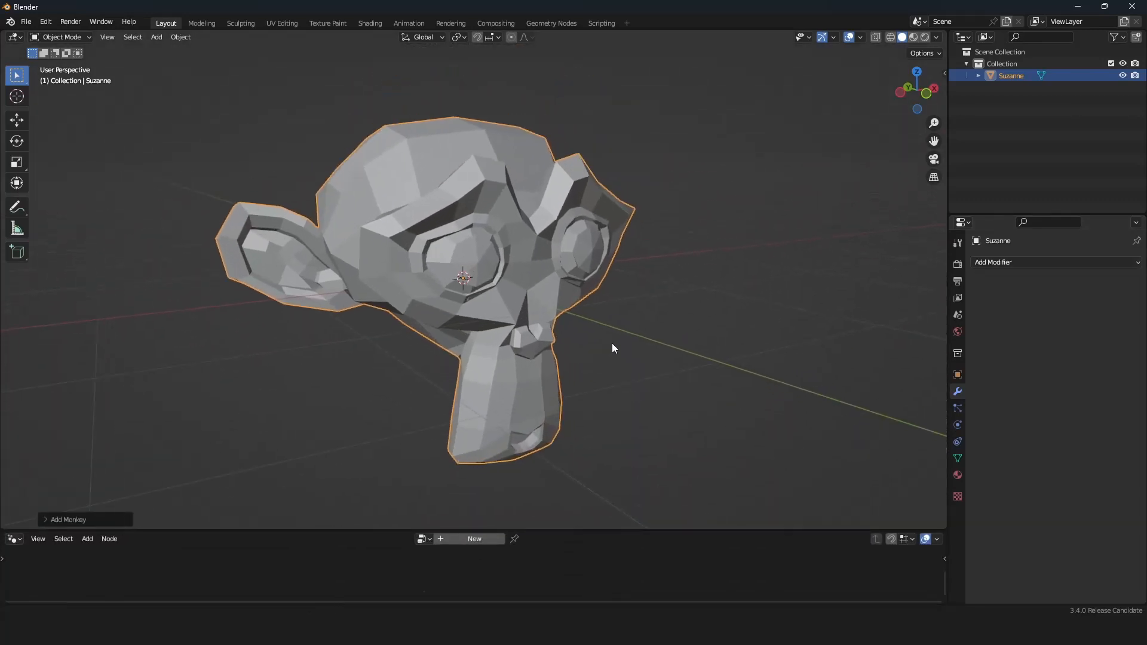
left_click(1047, 262)
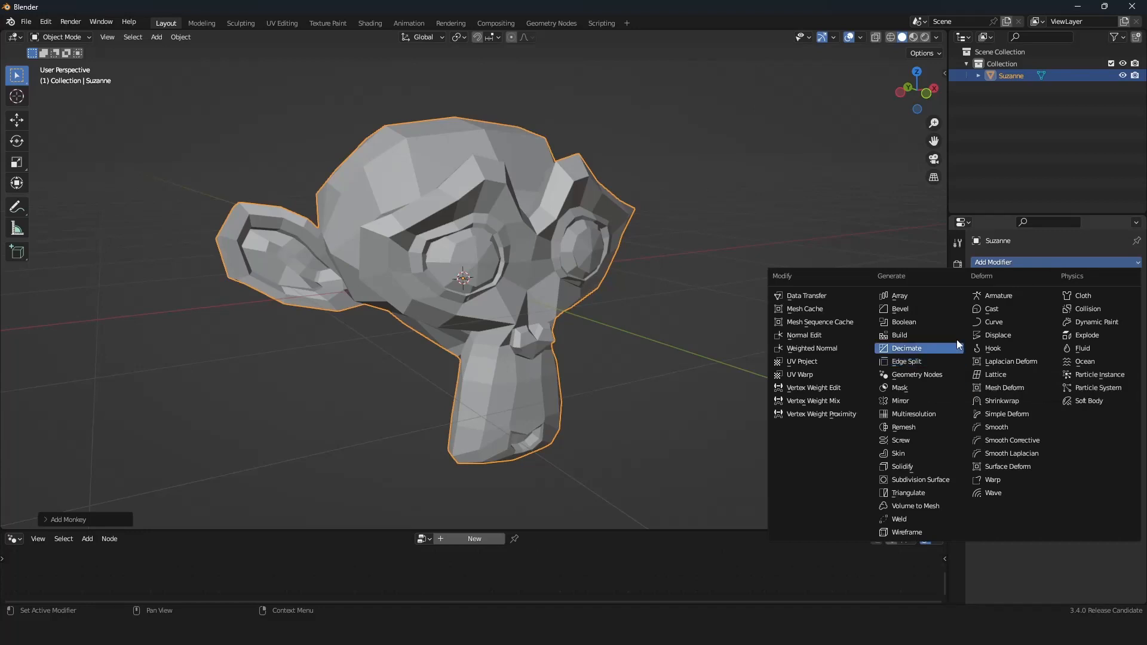
left_click(932, 493)
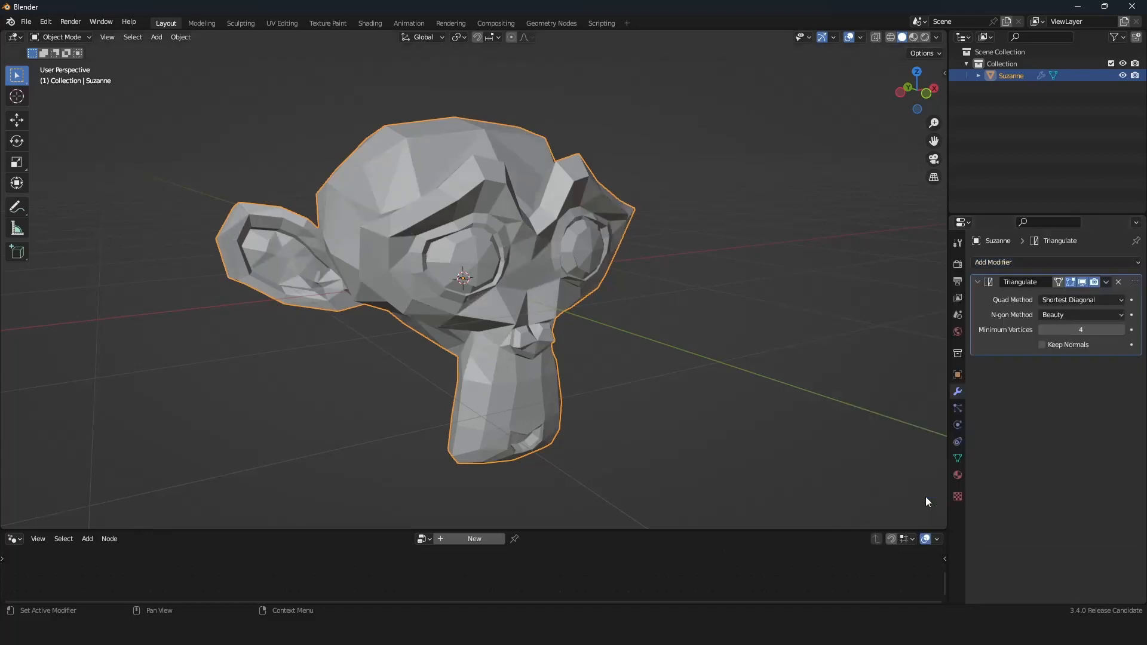
scroll(582, 317, "up", 1)
middle_click_drag(582, 317, 576, 310)
scroll(572, 303, "down", 1)
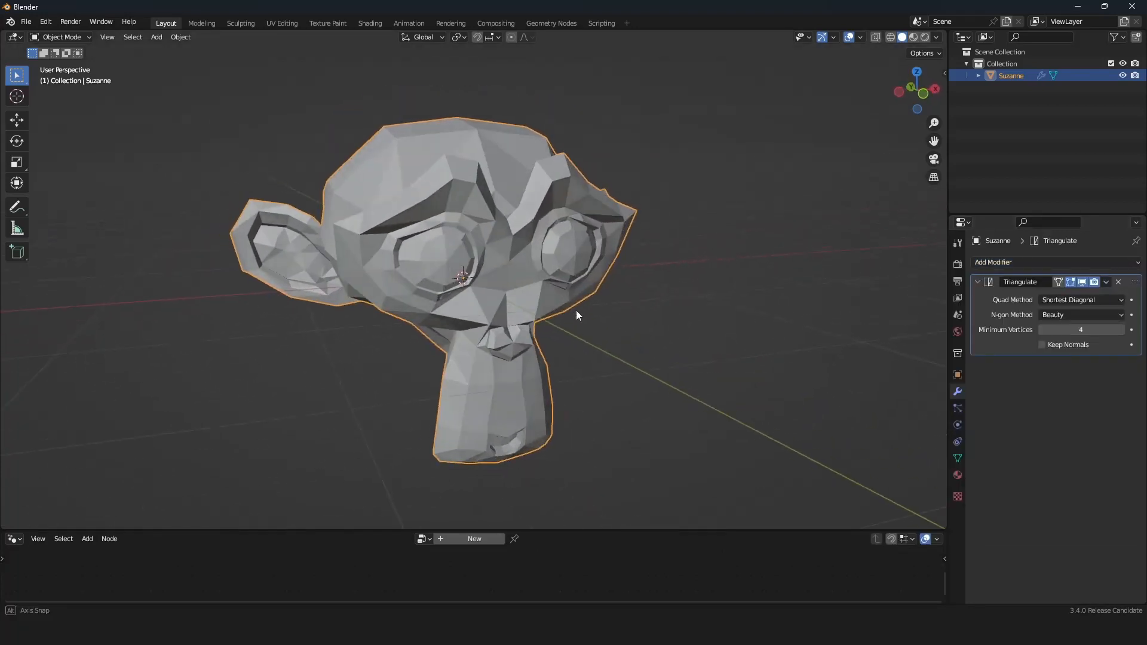
Add an Edge Split modifier to the monkey below the Triangulate modifier
left_click(1037, 263)
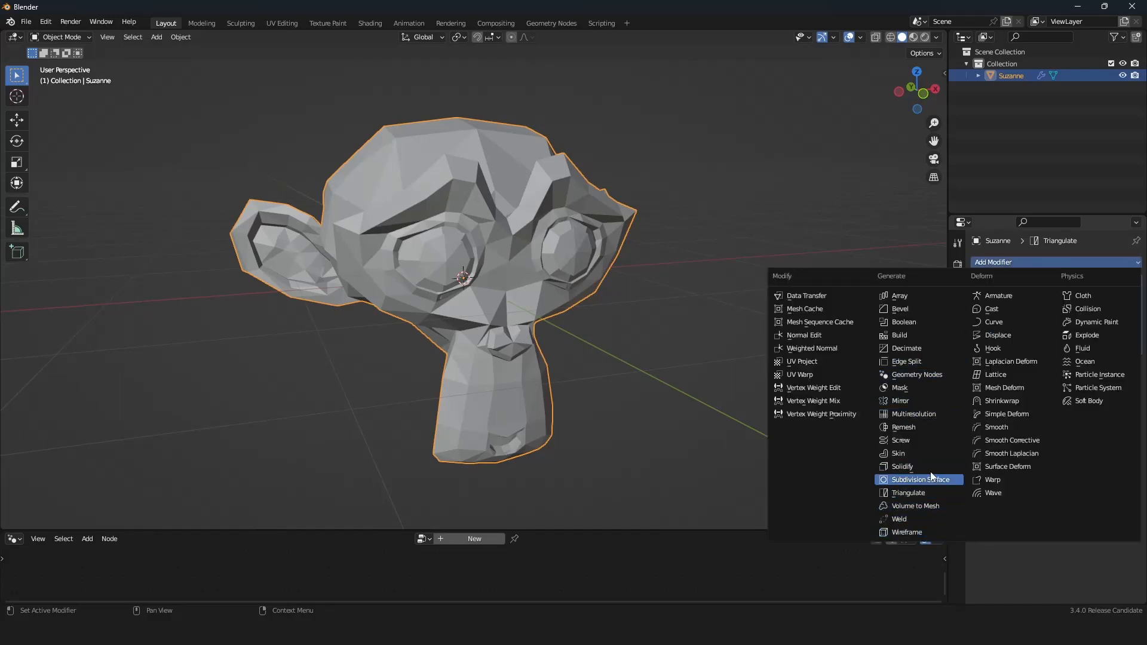
left_click(920, 361)
scroll(775, 336, "down", 2)
middle_click_drag(718, 347, 702, 341)
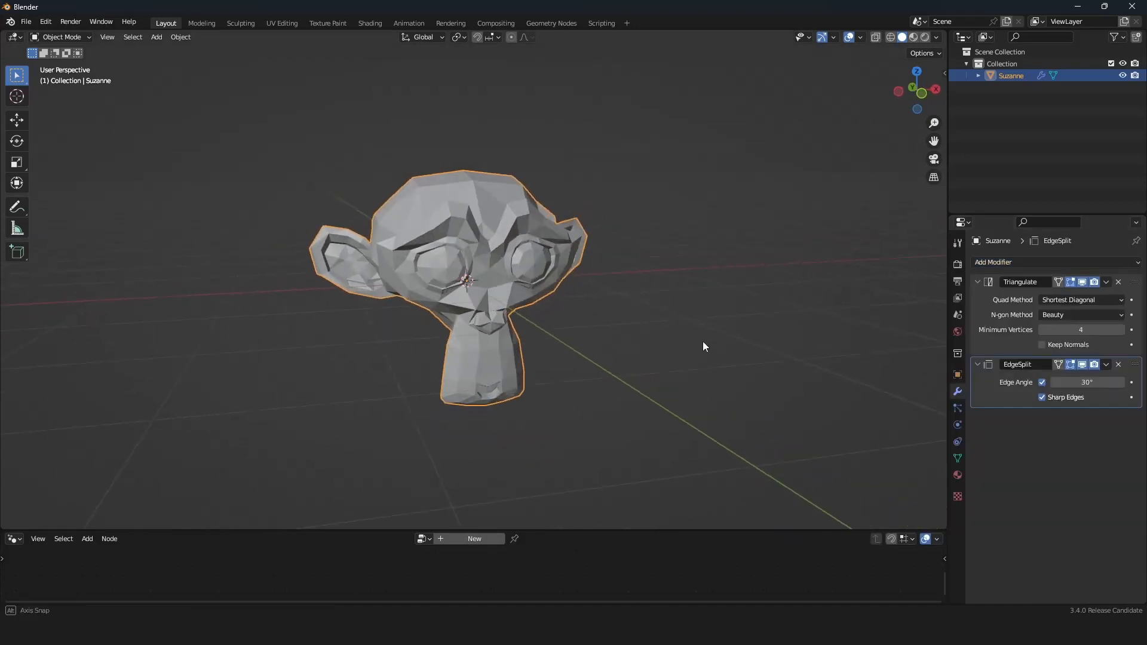
scroll(703, 346, "up", 2)
Add a Subdivision Surface modifier to the monkey and set the Edge Split angle to 26°
left_click(1049, 263)
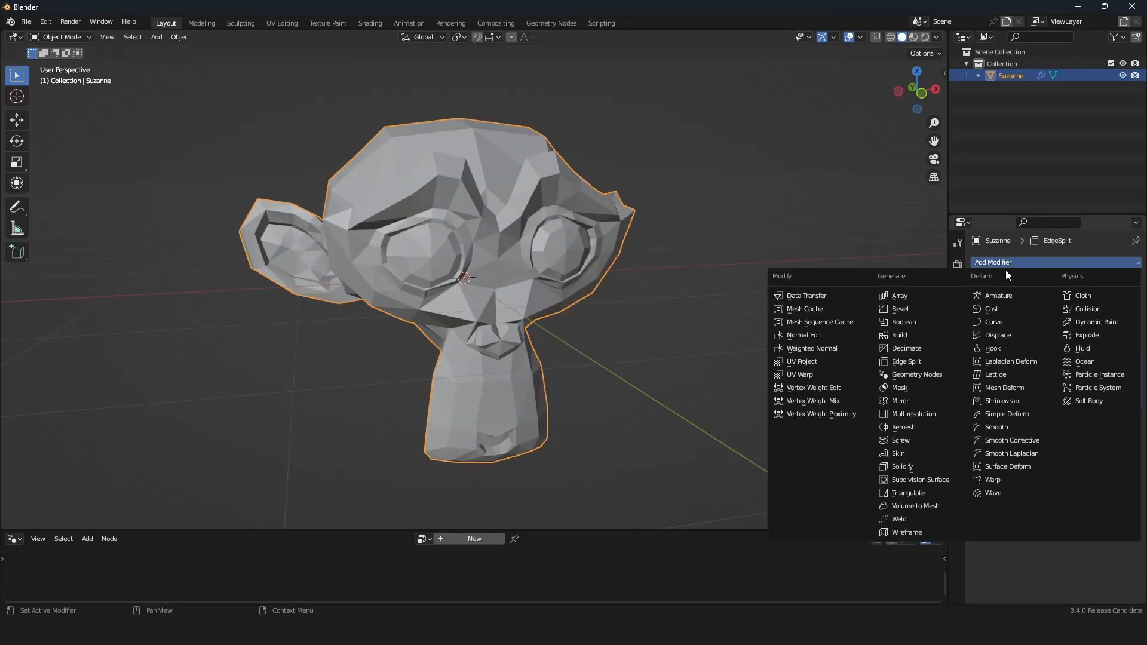
left_click(914, 479)
mouse_move(568, 332)
middle_mouse_down()
mouse_move(733, 348)
mouse_move(645, 328)
mouse_move(473, 332)
mouse_move(586, 327)
middle_mouse_up()
left_click_drag(1081, 390, 1072, 390)
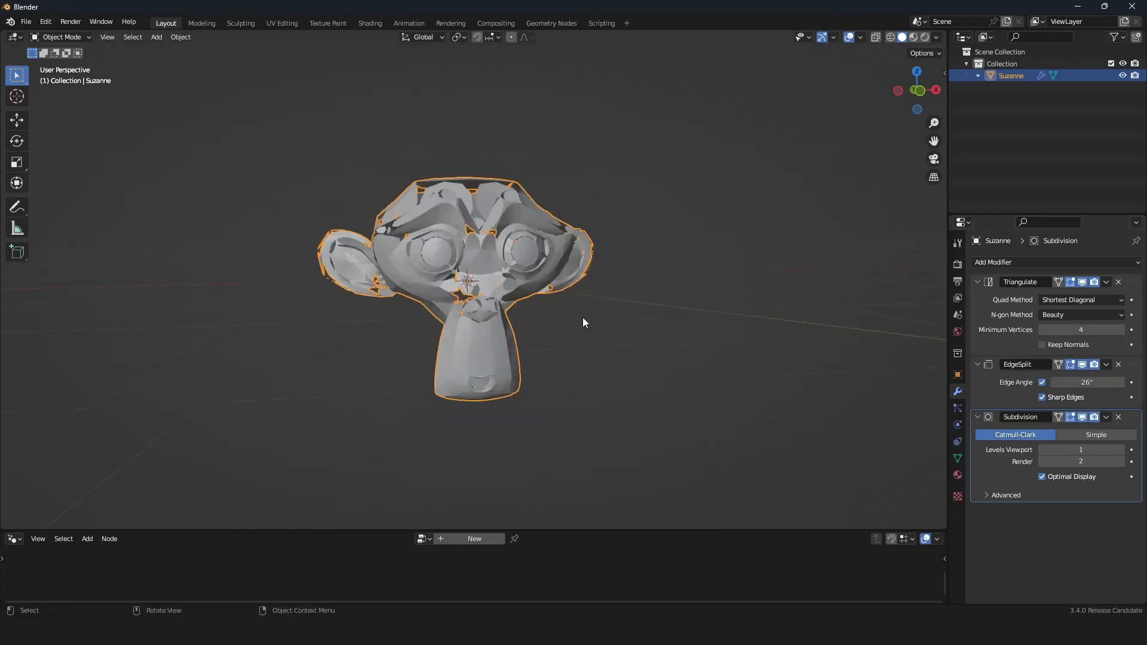
Inspect the split surfaces around the eye and raise the Subdivision modifier's viewport level to 3
mouse_move(583, 318)
middle_mouse_down()
mouse_move(621, 328)
mouse_move(577, 304)
mouse_move(636, 370)
mouse_move(536, 380)
mouse_move(493, 349)
mouse_move(519, 346)
middle_mouse_up()
scroll(519, 345, "up", 5)
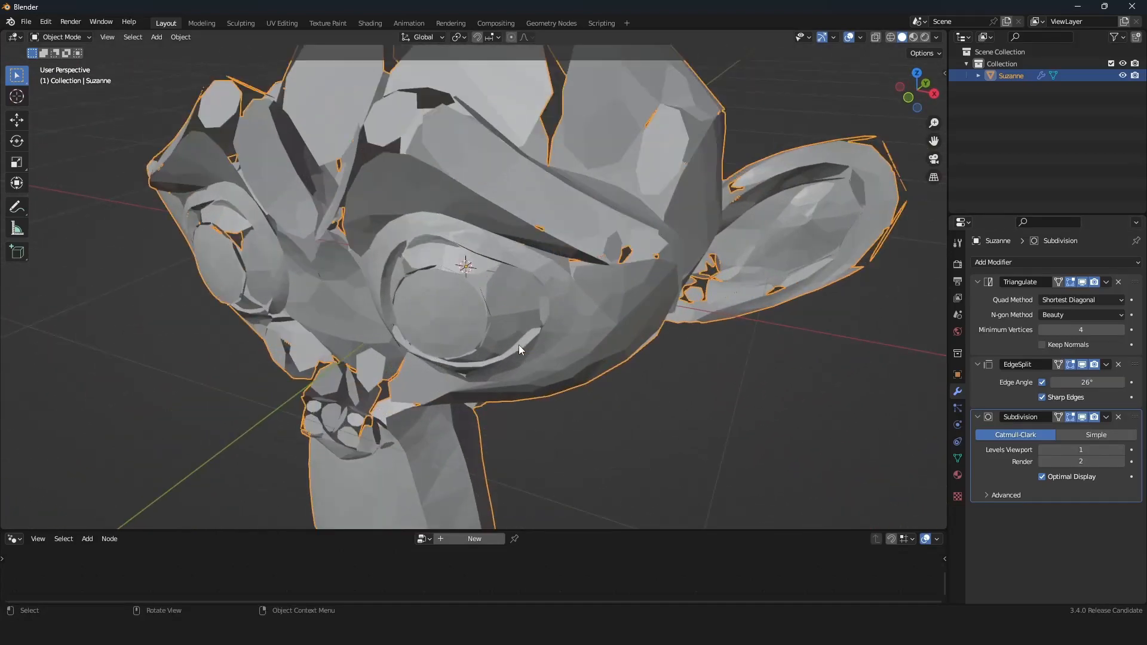
left_click(1121, 449)
Add a Solidify modifier to the monkey with a thickness of -0.019 m and inspect the resulting plates from several angles
left_click(1025, 263)
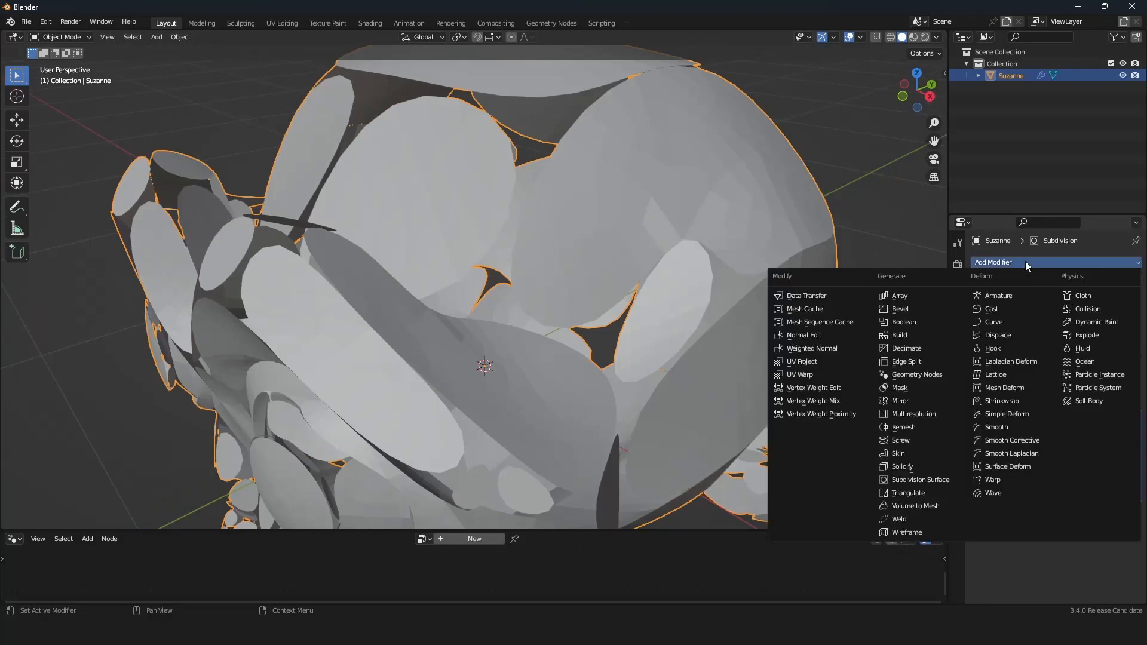
left_click(920, 468)
middle_click_drag(628, 345, 572, 311)
scroll(551, 270, "down", 5)
middle_click_drag(551, 270, 598, 345)
scroll(604, 238, "up", 5)
mouse_move(1085, 383)
left_mouse_down()
mouse_move(1121, 383)
mouse_move(1084, 382)
left_mouse_up()
scroll(647, 362, "down", 1)
middle_click_drag(651, 377, 618, 359)
scroll(648, 362, "up", 1)
scroll(618, 358, "down", 1)
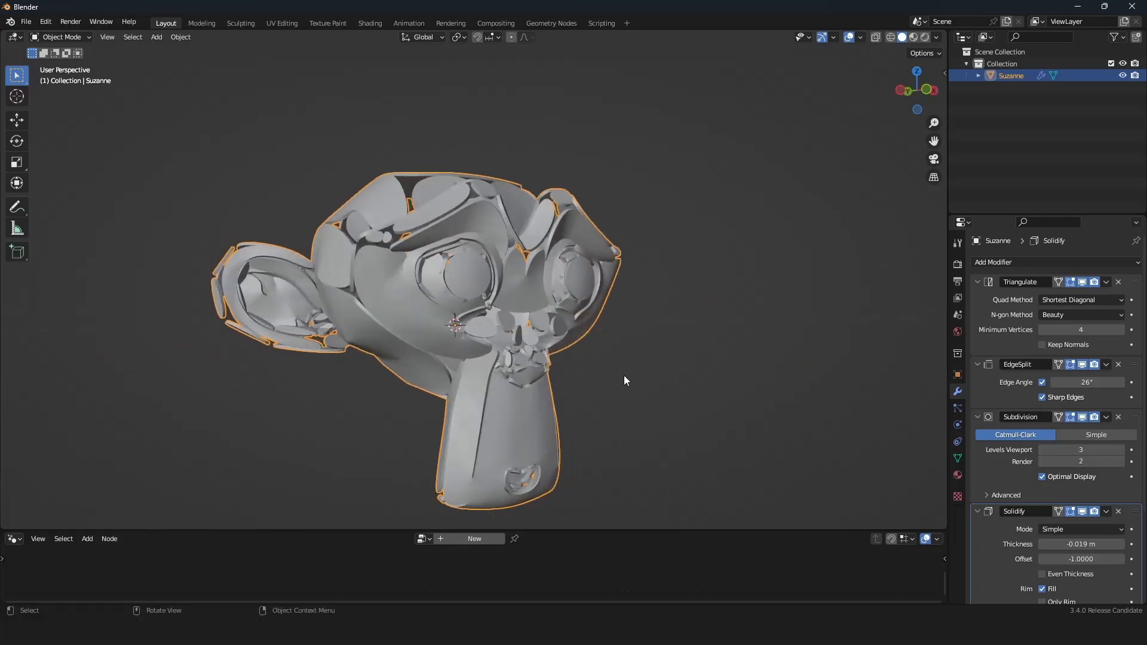
scroll(1019, 394, "down", 5)
scroll(1019, 394, "up", 5)
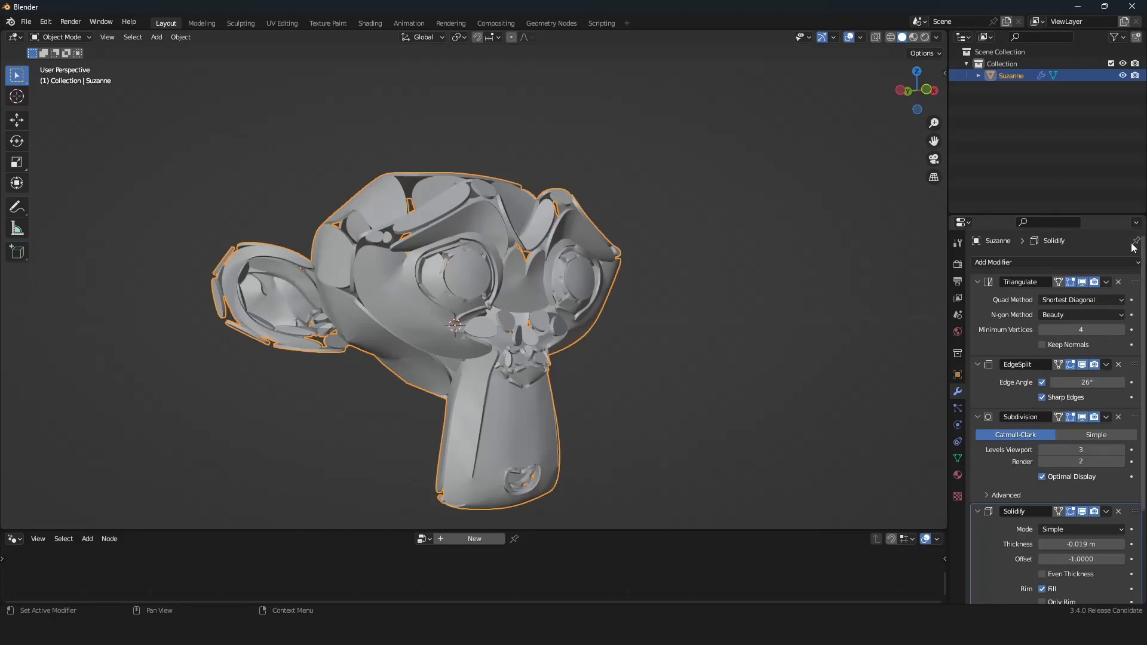
Remove the Triangulate, Edge Split, Subdivision and Solidify modifiers from the monkey
left_click(1119, 282)
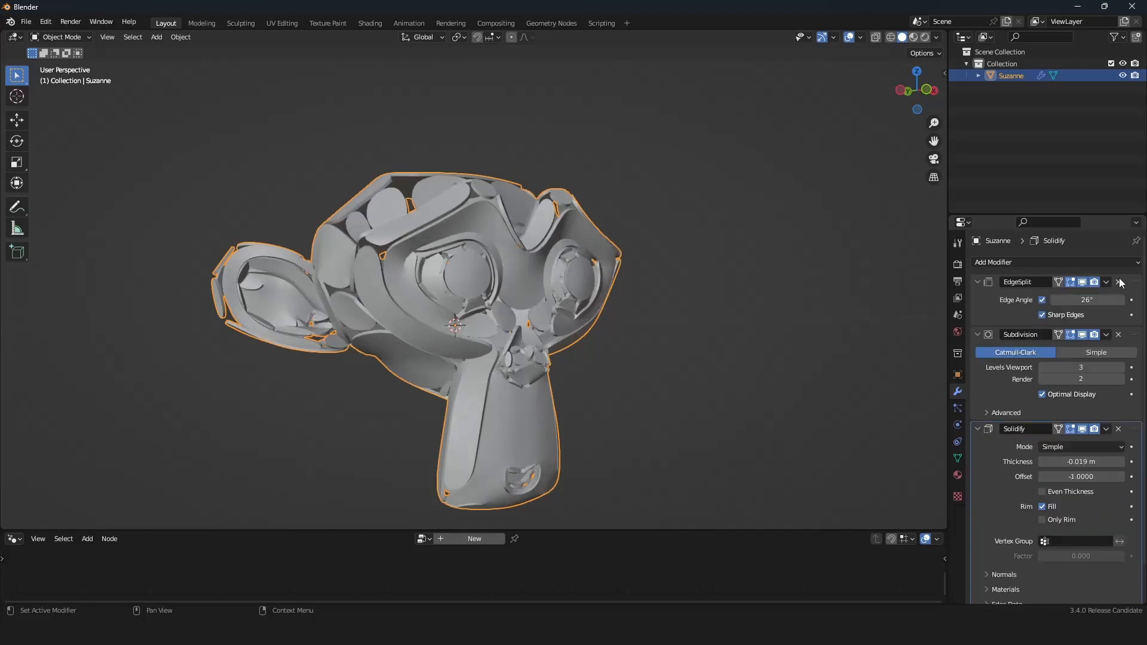
left_click(1119, 282)
left_click(1119, 282)
left_click(1119, 282)
middle_click_drag(680, 310, 661, 330)
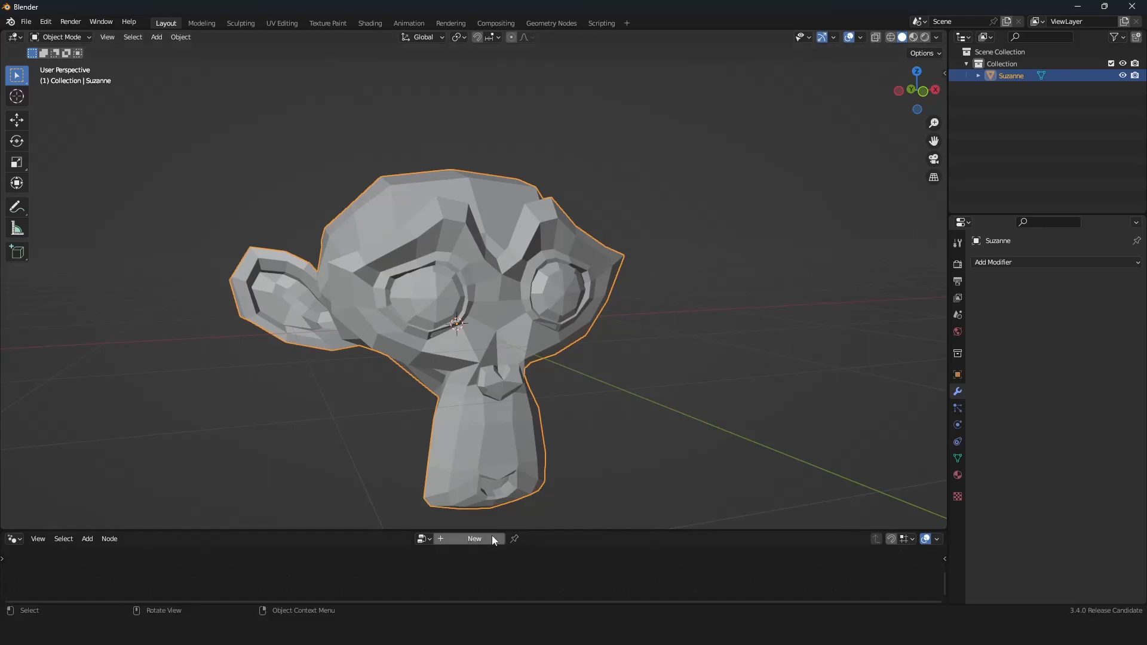
Enlarge the area below the 3D viewport and set it to the Geometry Node Editor
left_click_drag(520, 530, 554, 306)
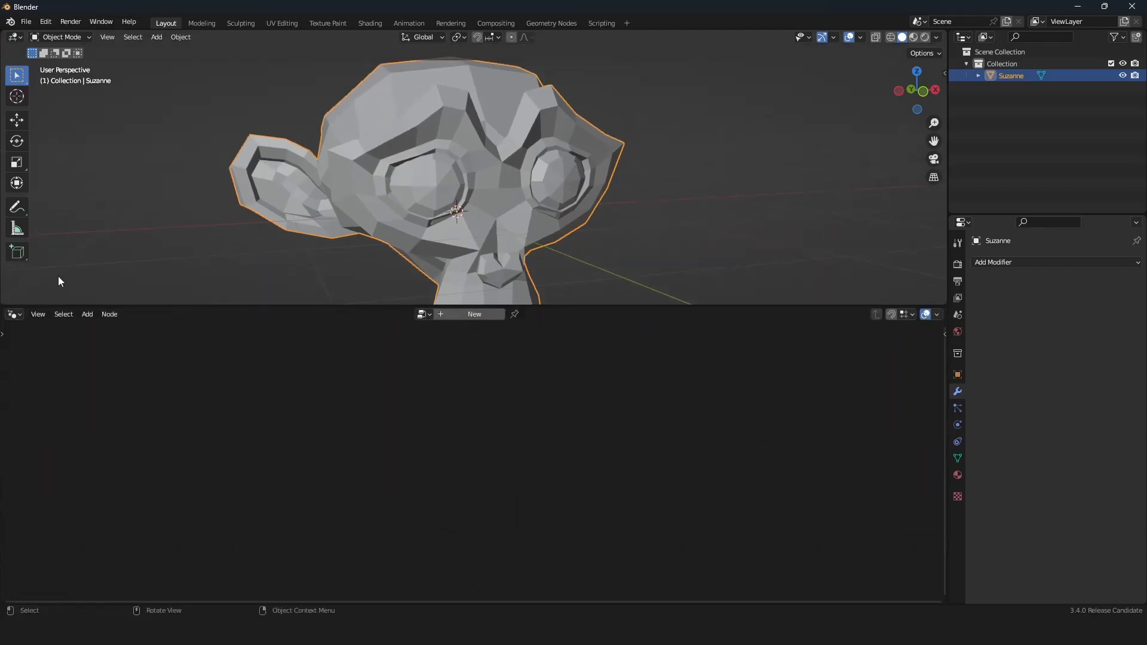
left_click(14, 317)
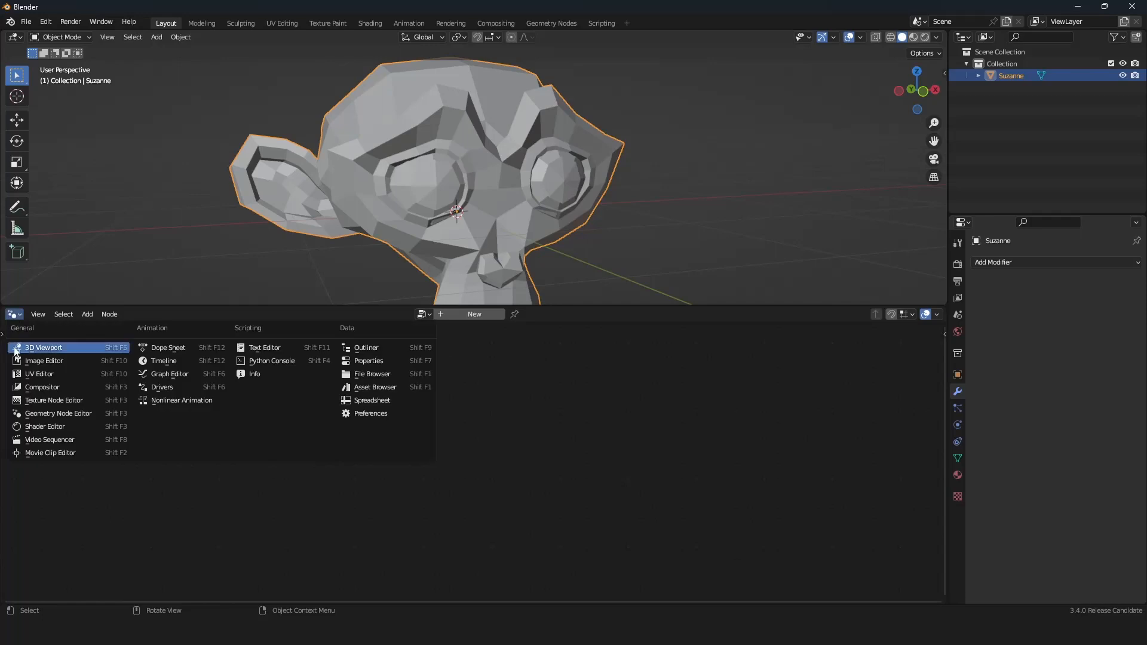
left_click(46, 415)
left_click_drag(299, 308, 309, 391)
left_click(465, 399)
key("ctrl+z")
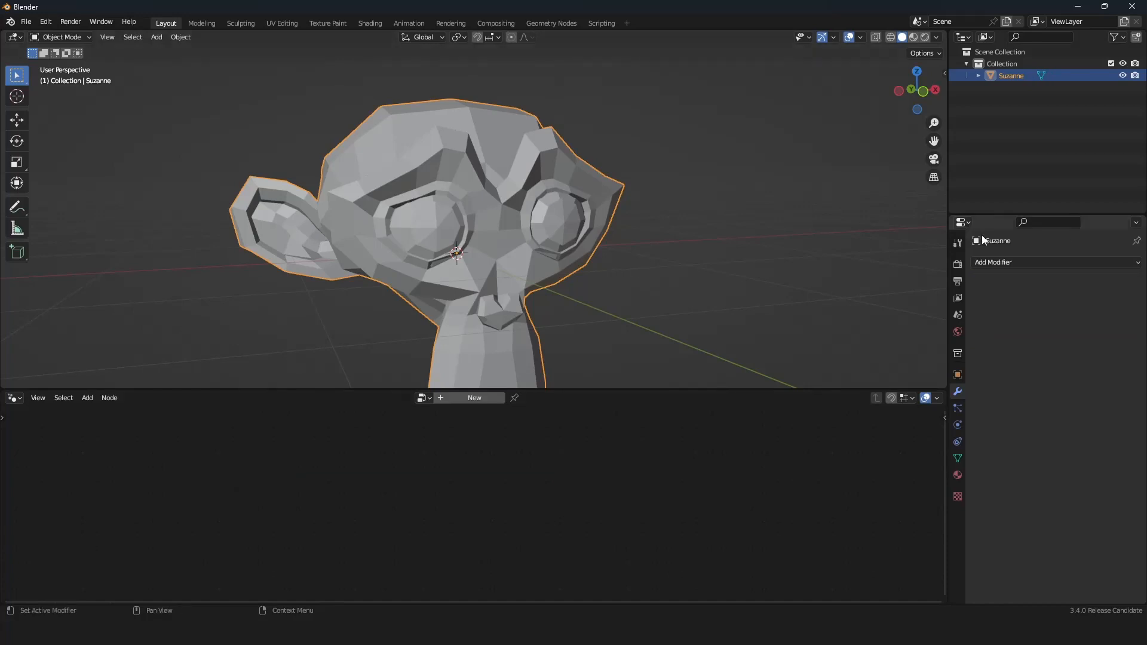
Add a Geometry Nodes modifier with a new node tree to the monkey and display it in the Geometry Node Editor
left_click(987, 262)
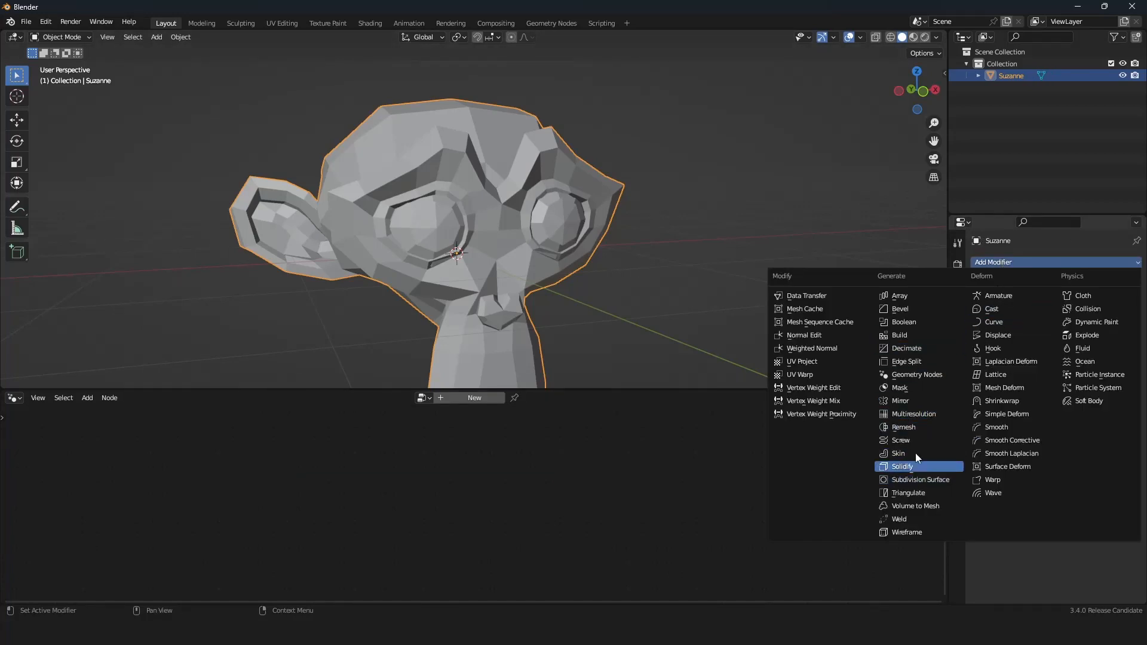
left_click(920, 376)
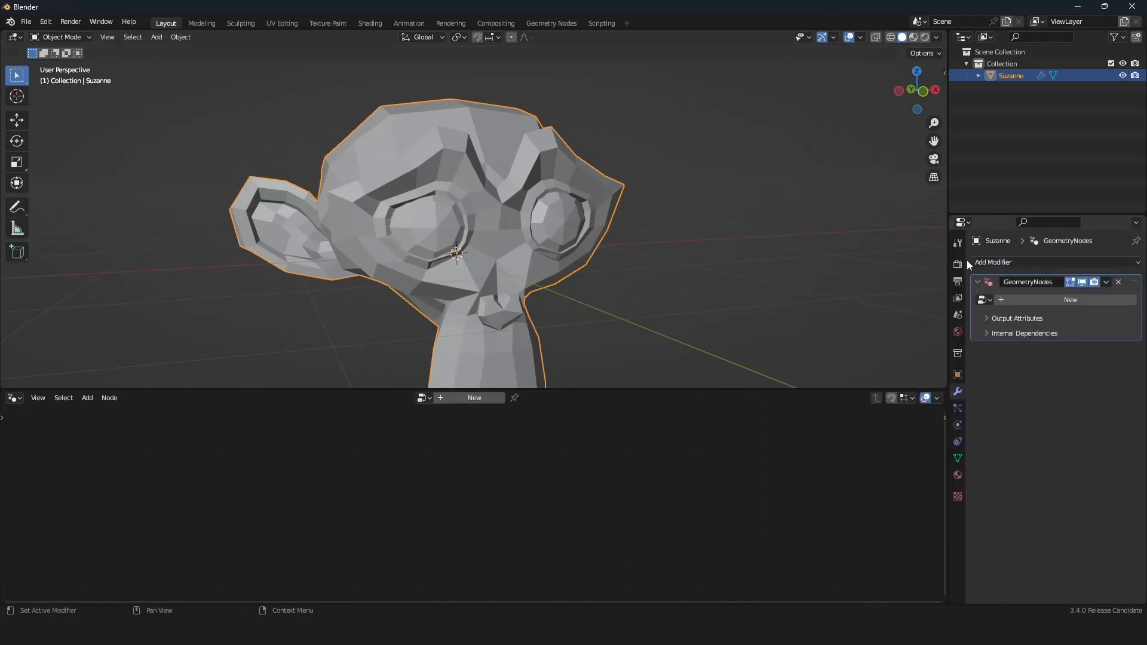
left_click(1072, 299)
middle_click_drag(464, 480, 492, 467)
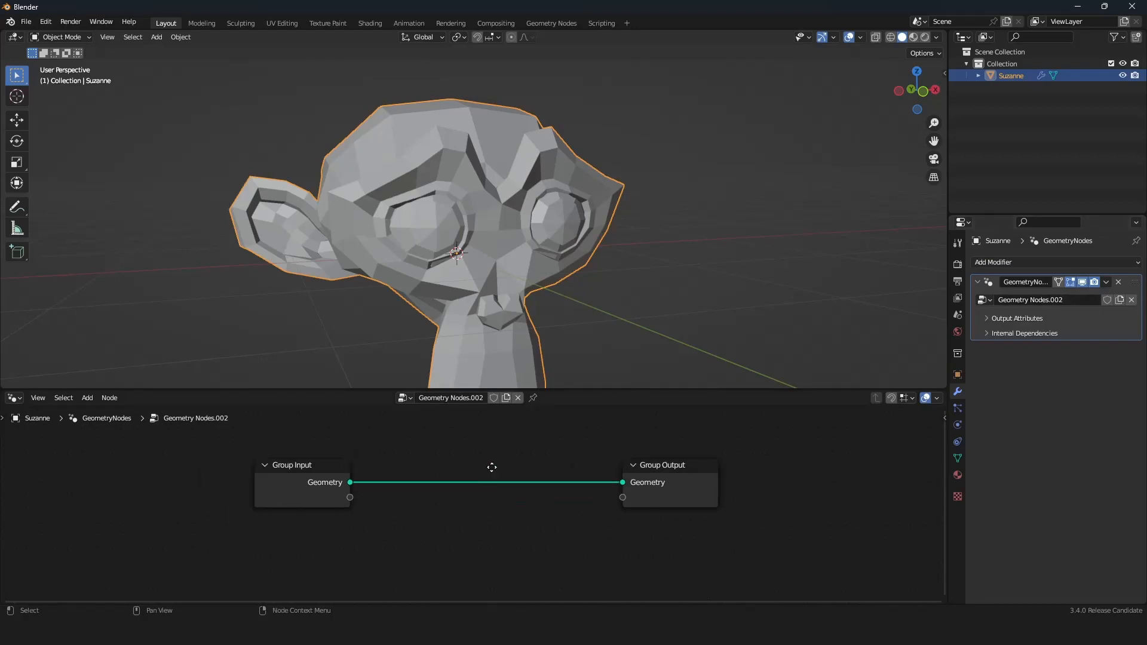
scroll(490, 478, "up", 2)
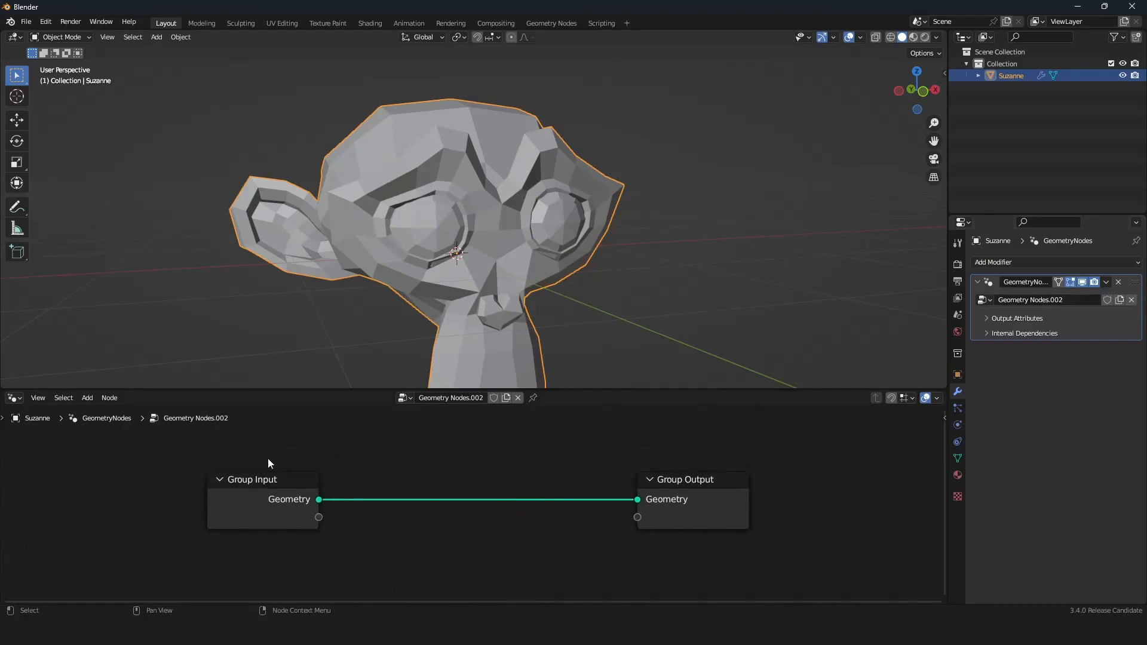
left_click(18, 399)
left_click(38, 497)
Move the Group Output and Group Input nodes far apart and clear the node selection
middle_click_drag(515, 466, 493, 464)
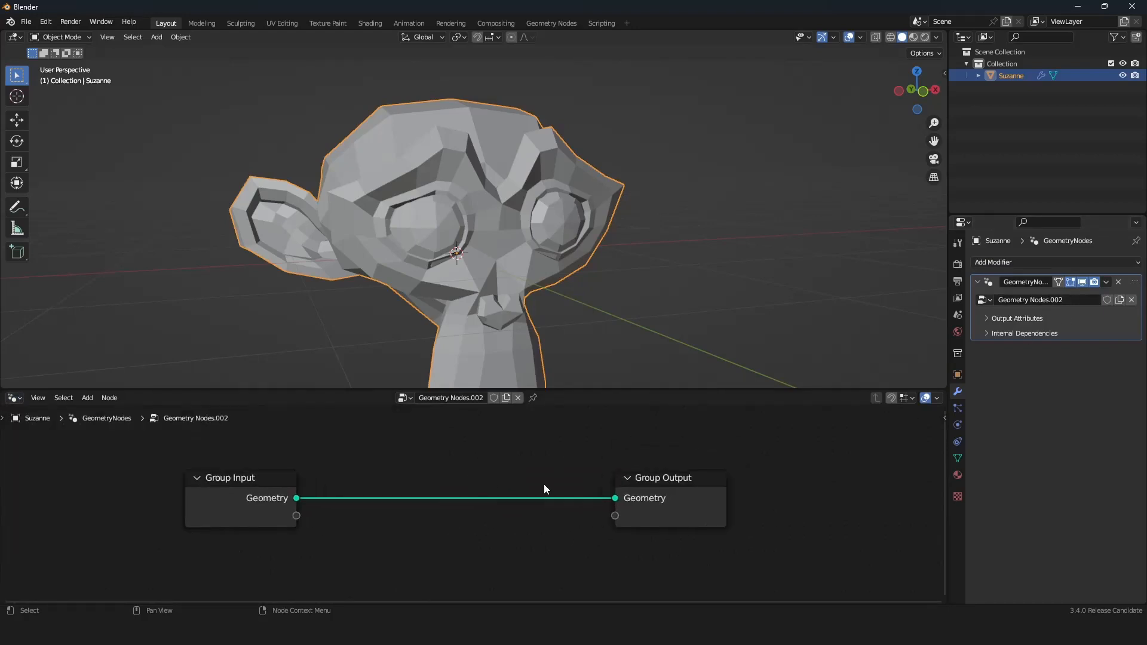
left_click_drag(710, 513, 876, 512)
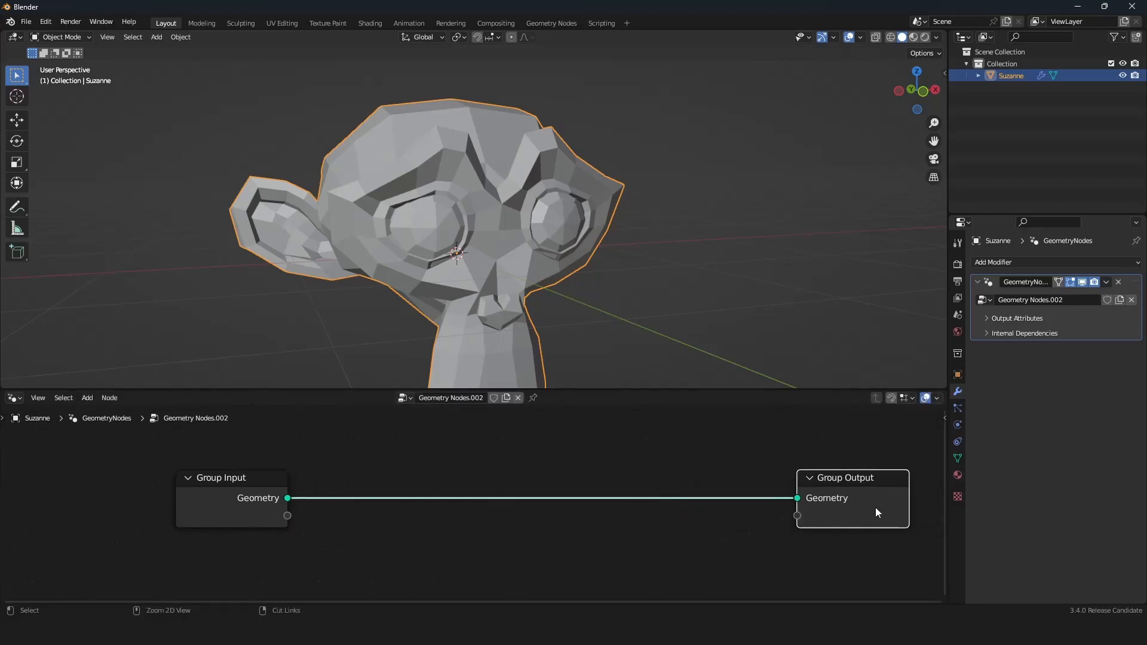
left_click_drag(213, 500, 57, 500)
scroll(371, 473, "down", 2)
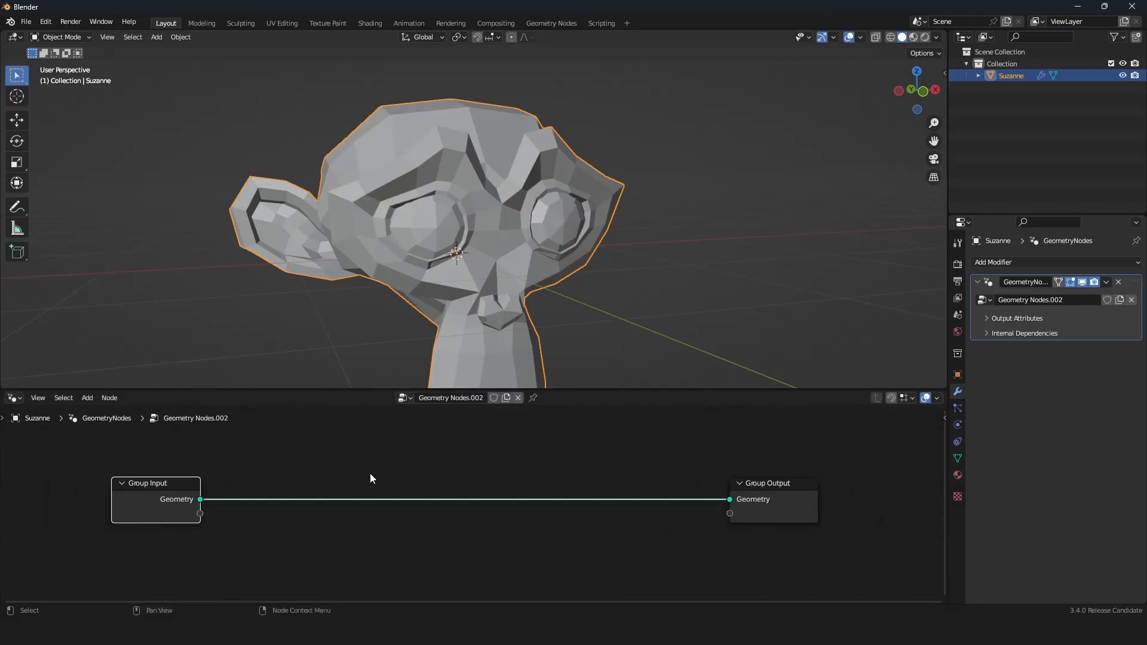
scroll(412, 476, "up", 2)
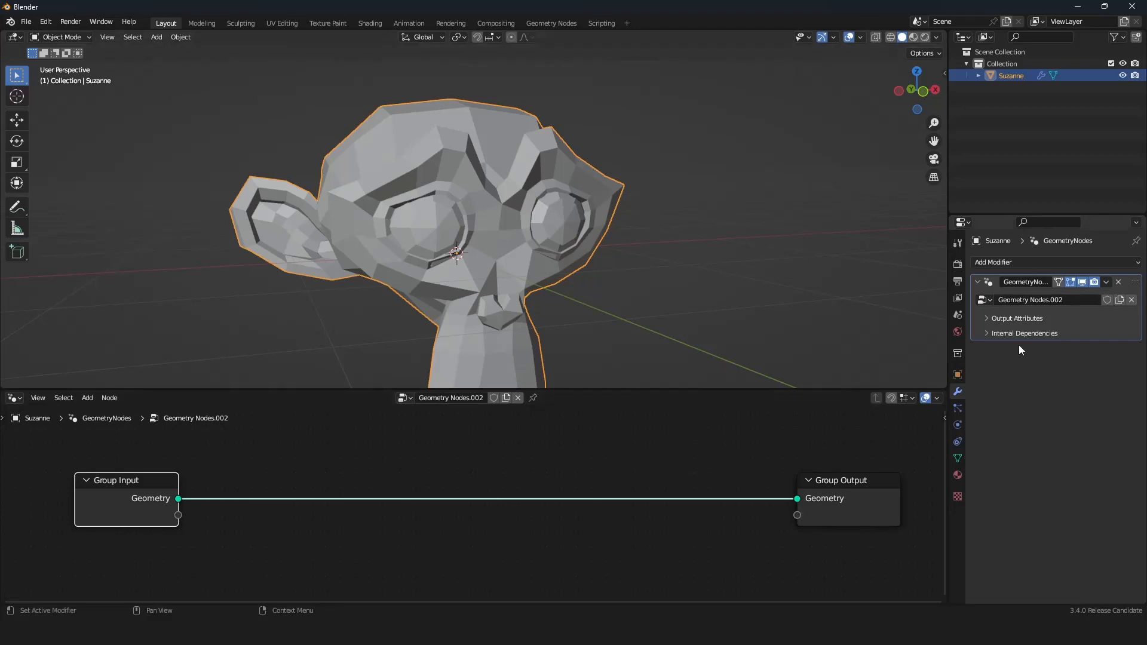
middle_click_drag(524, 476, 512, 469)
scroll(512, 472, "up", 1)
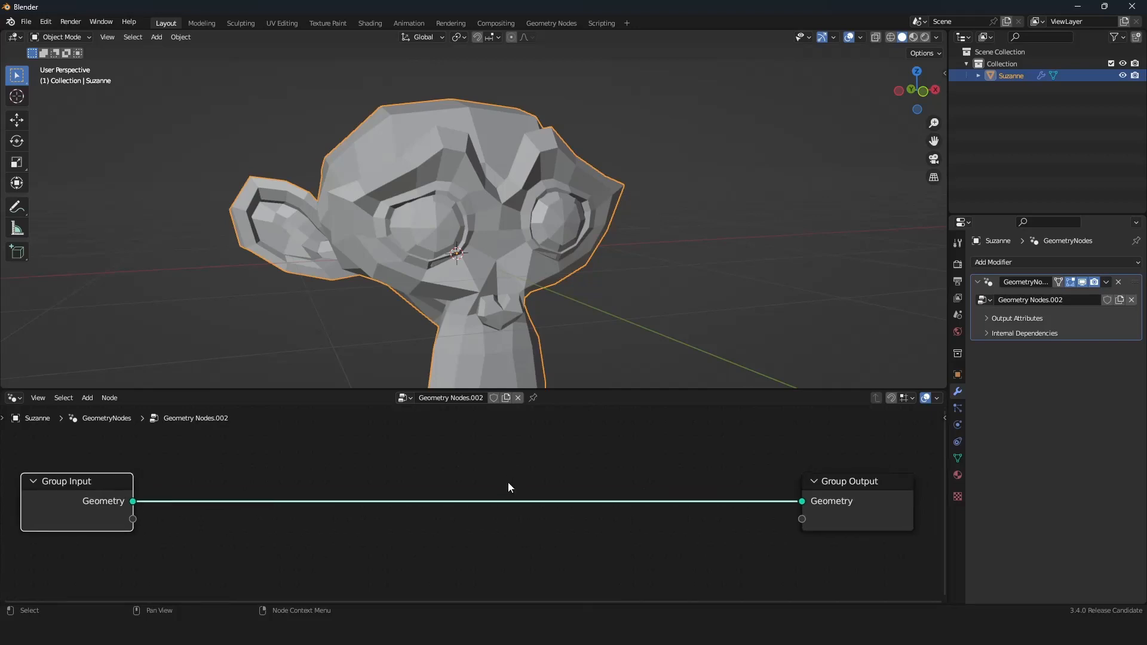
left_click(134, 504)
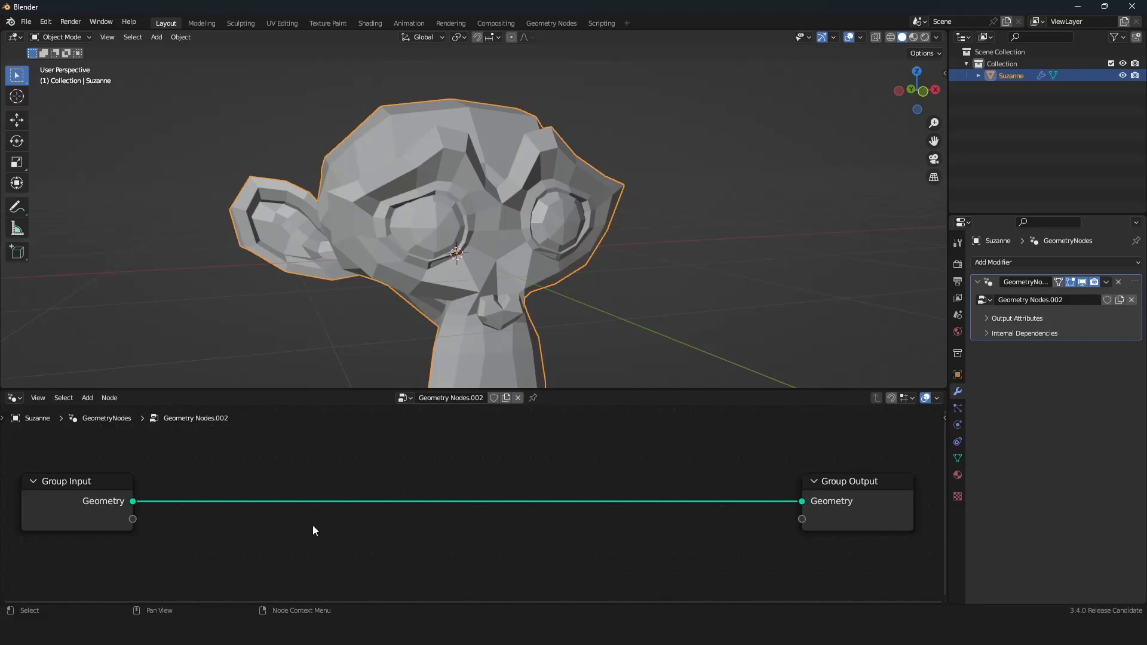
middle_click_drag(306, 469, 302, 474)
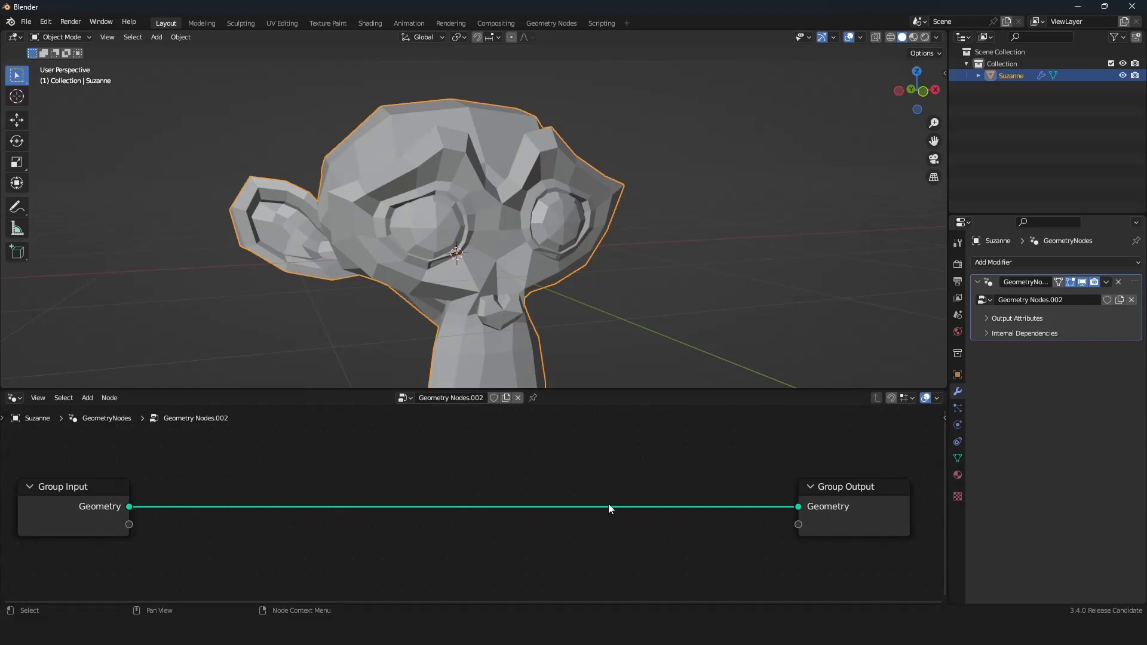
scroll(440, 505, "down", 3)
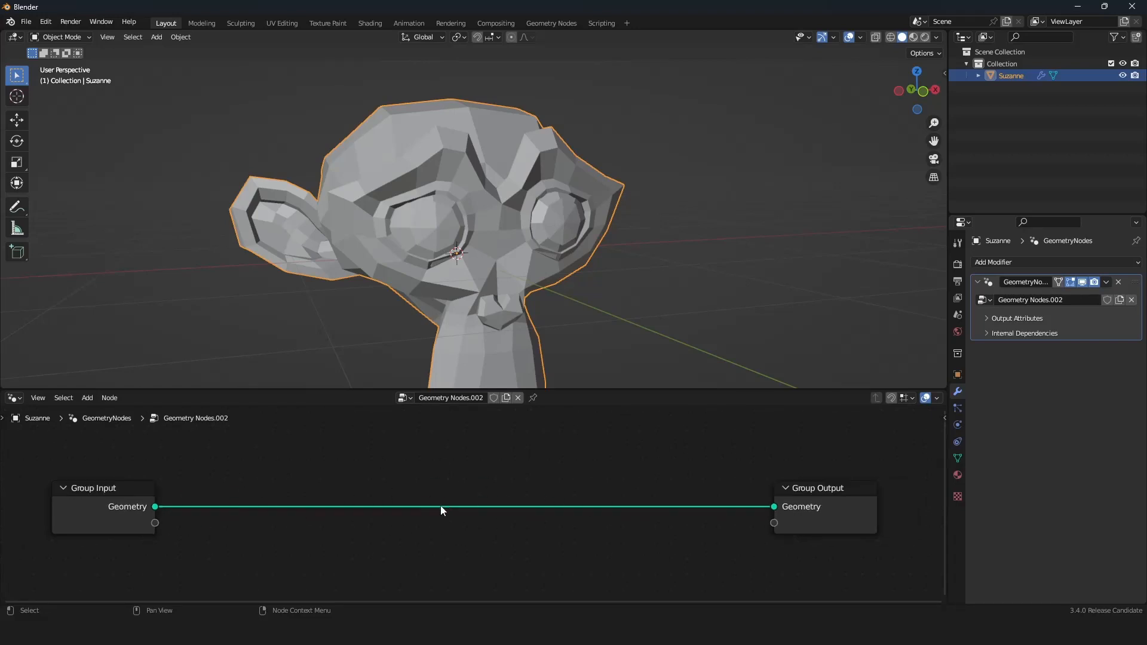
Look through the categories of nodes that can be added to the geometry node tree
middle_click_drag(429, 515, 417, 507)
scroll(417, 508, "up", 2)
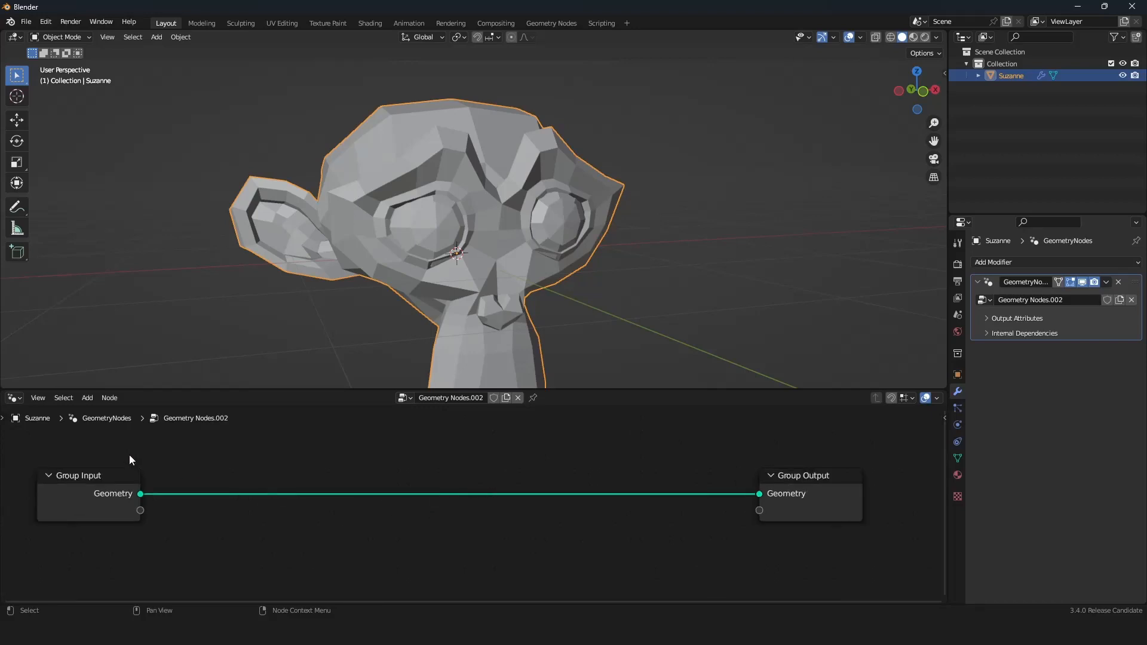
left_click(87, 398)
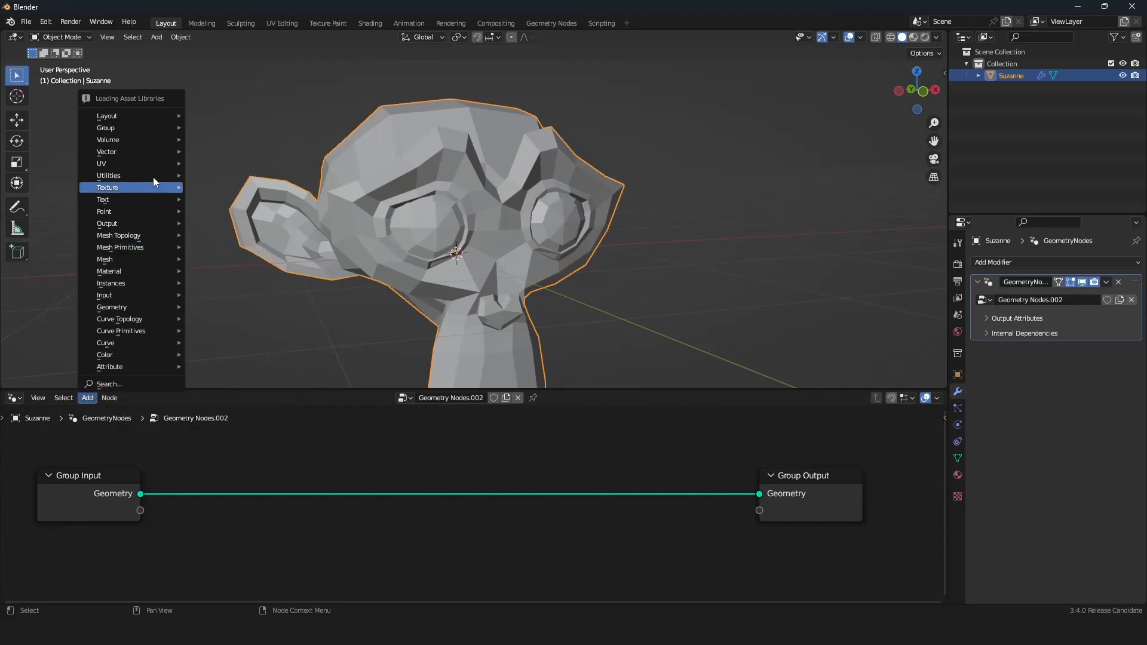
mouse_move(162, 138)
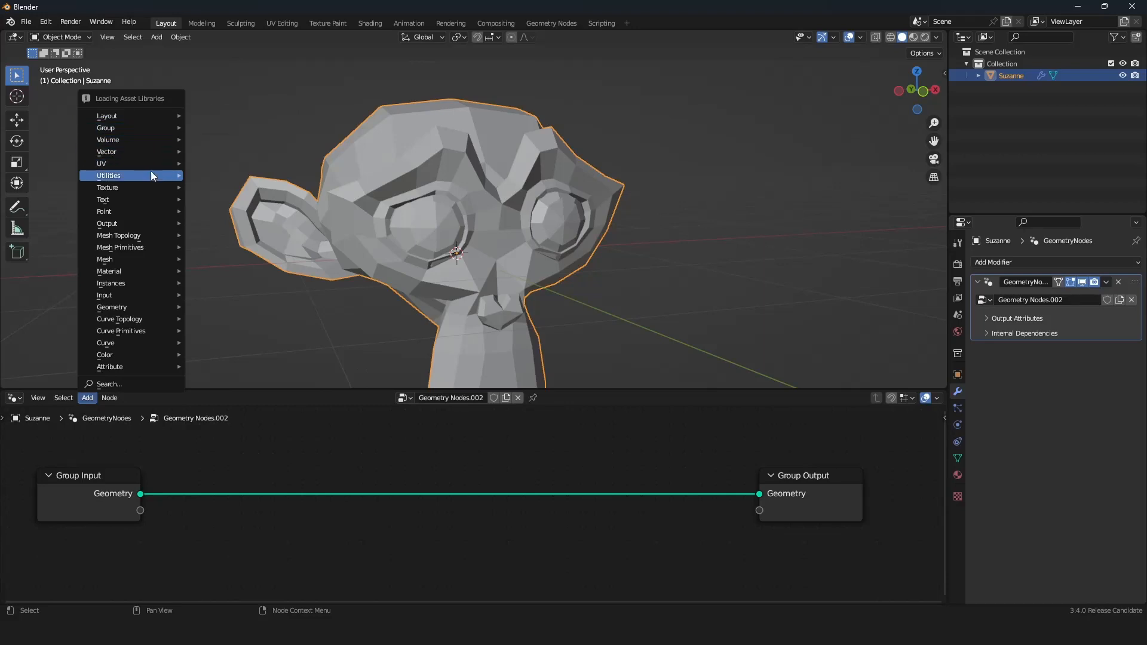
mouse_move(146, 189)
mouse_move(149, 213)
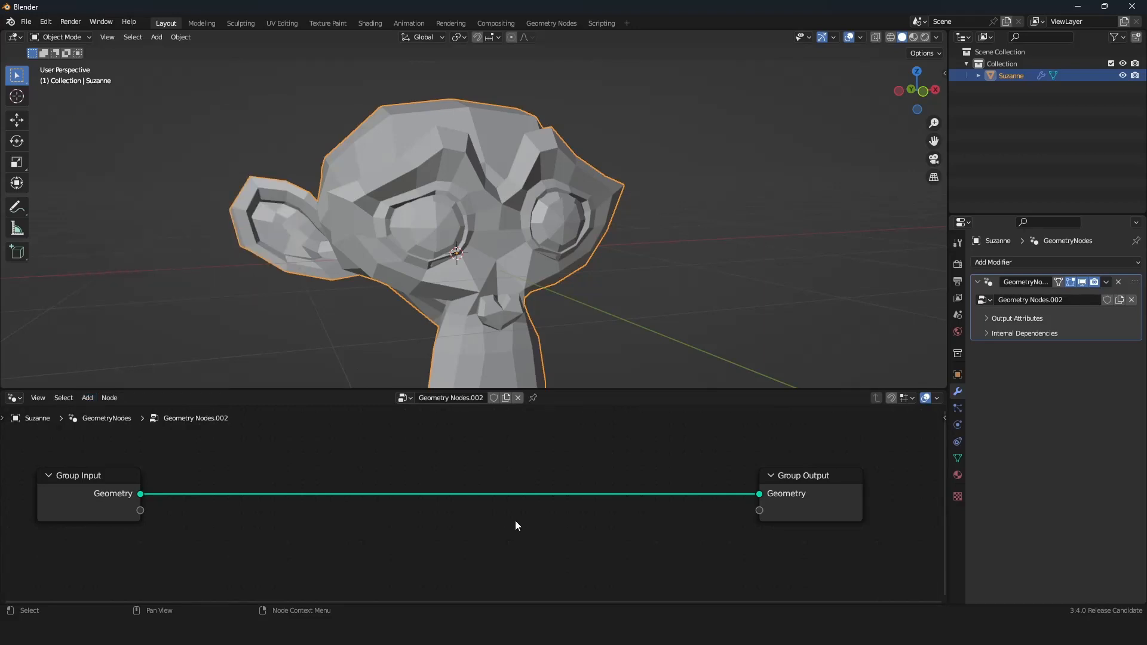
mouse_move(468, 494)
middle_mouse_down()
mouse_move(457, 487)
mouse_move(477, 498)
middle_mouse_up()
scroll(460, 488, "down", 5)
scroll(478, 498, "up", 3)
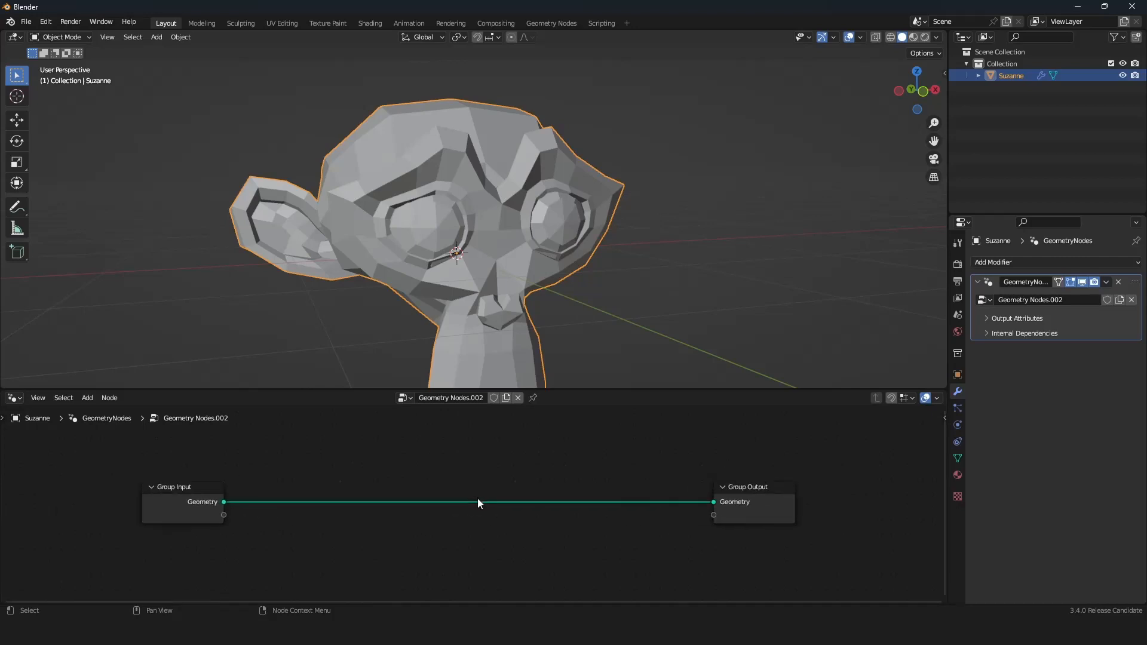
scroll(469, 494, "down", 2)
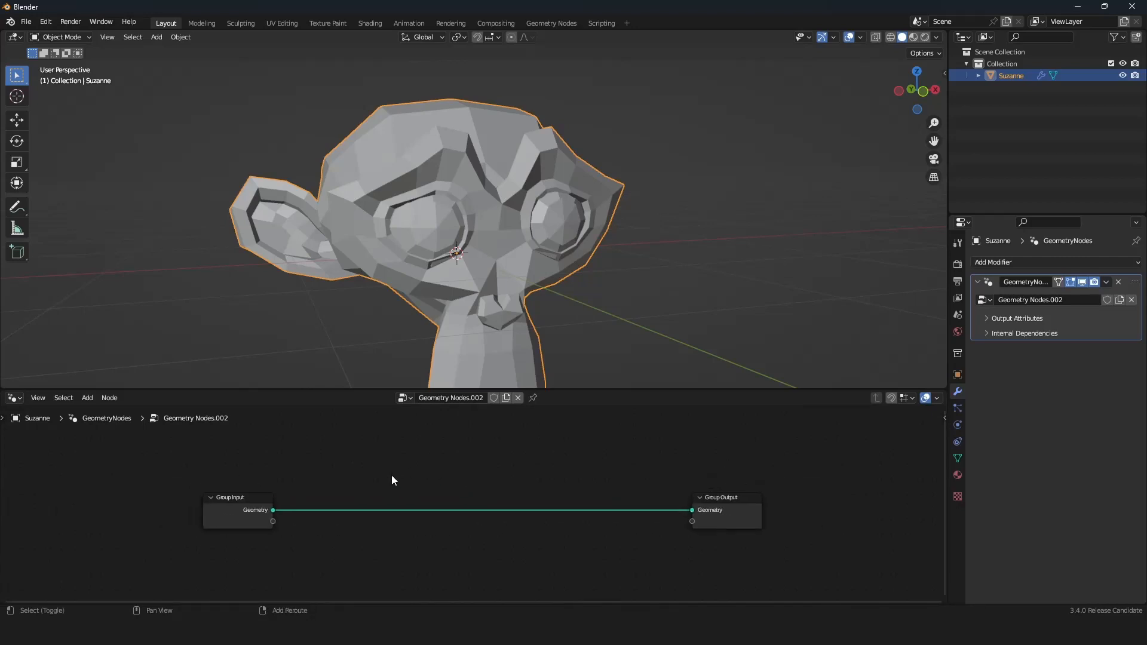
key("shift+a")
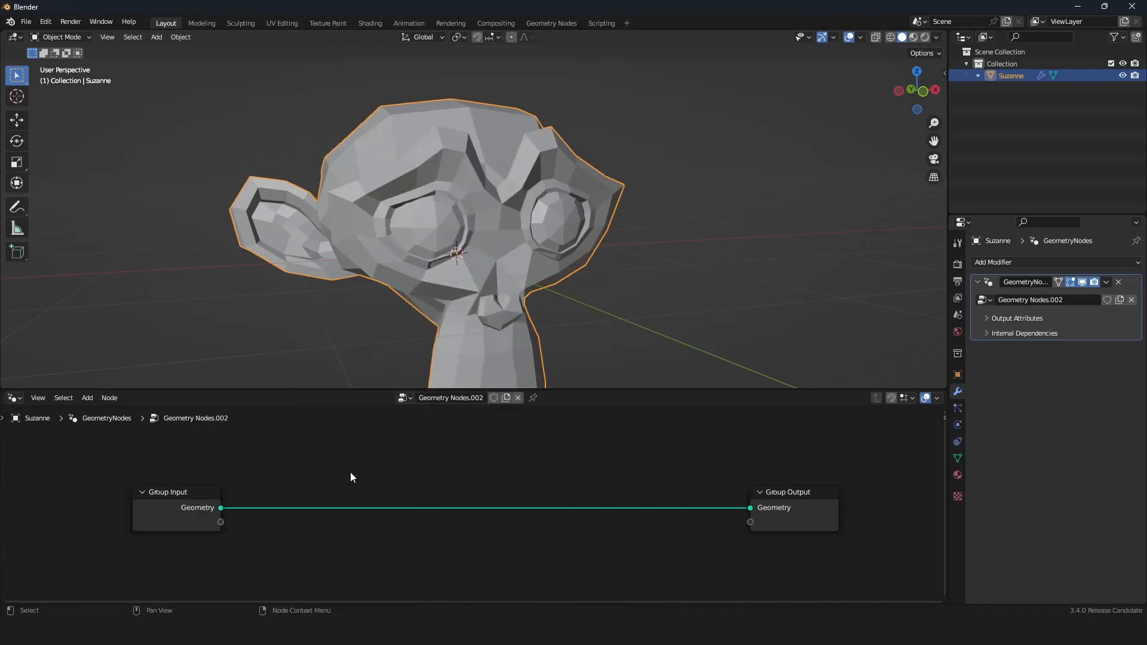
scroll(350, 477, "down", 2)
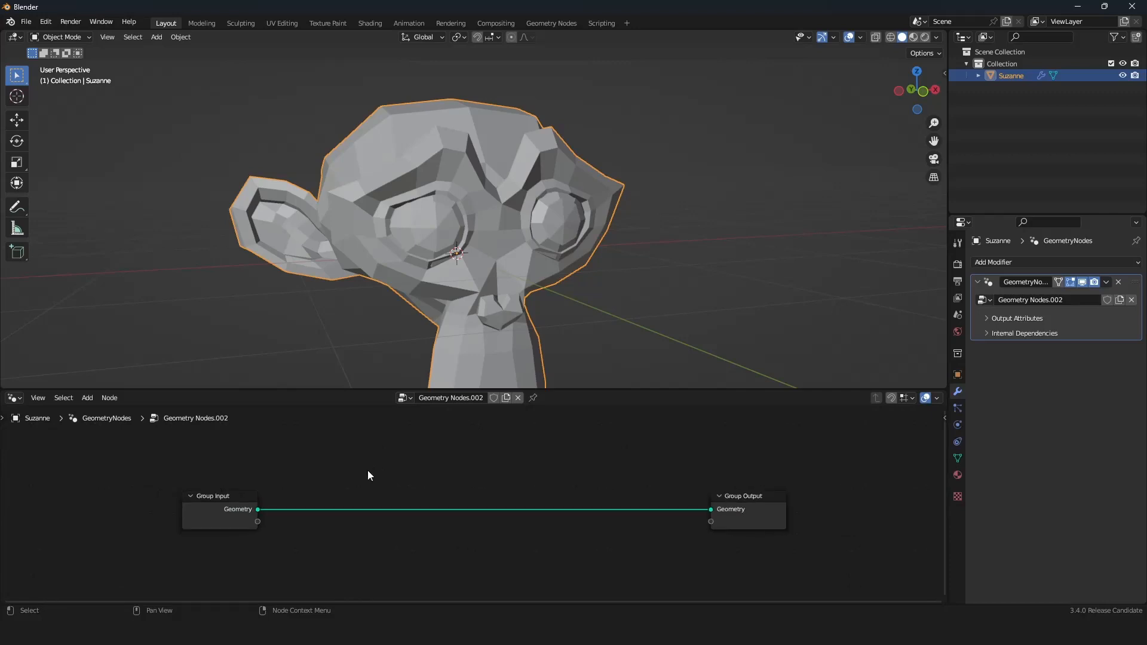
middle_click_drag(366, 477, 362, 510)
scroll(361, 504, "up", 1)
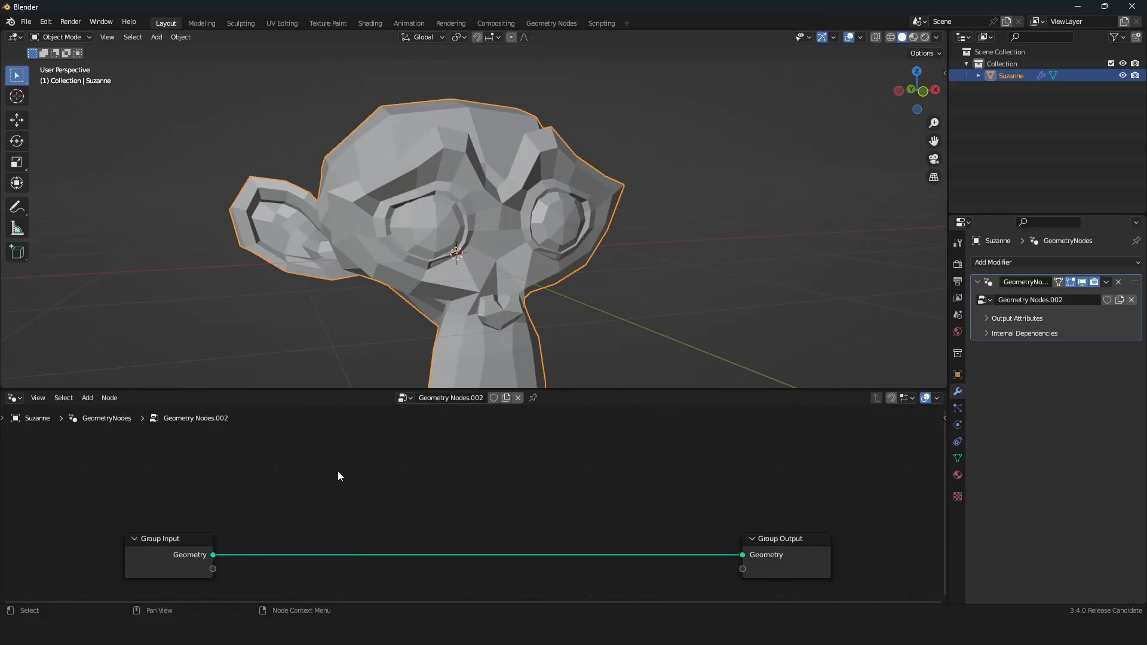
scroll(339, 472, "down", 2)
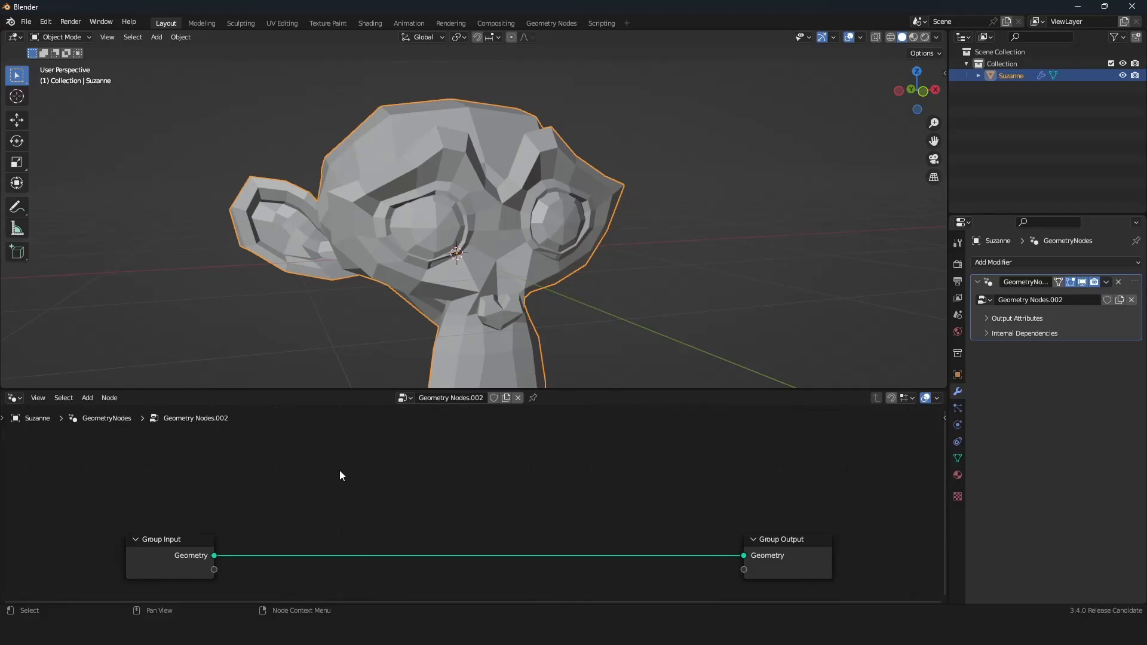
middle_click_drag(332, 488, 321, 493)
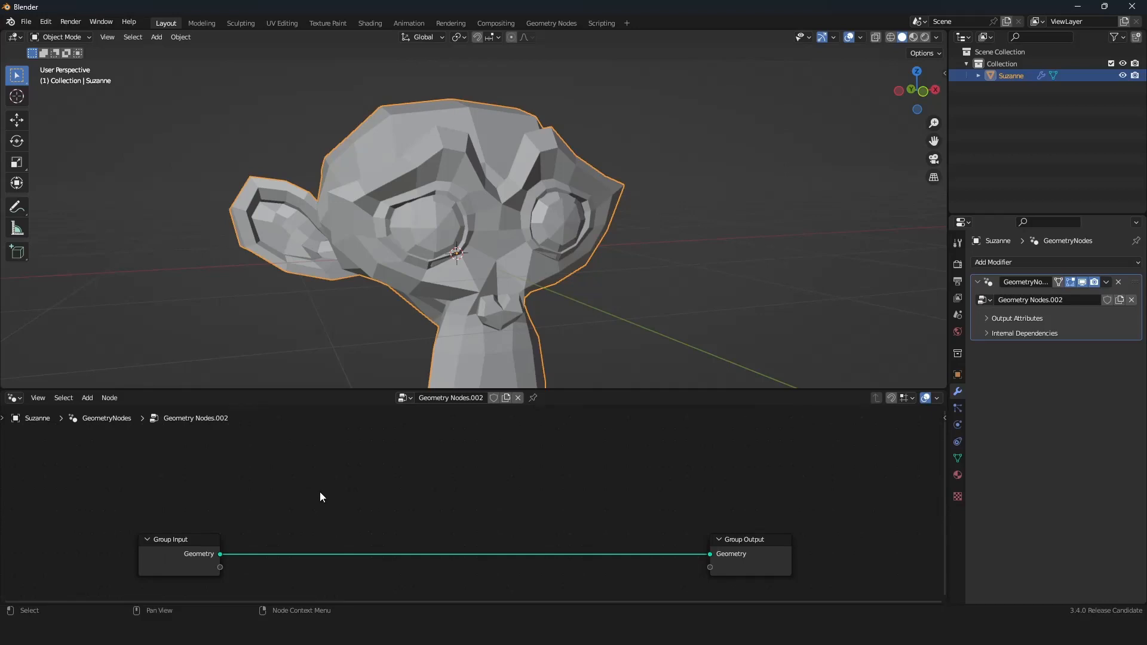
scroll(320, 493, "up", 1)
middle_click_drag(349, 485, 334, 477)
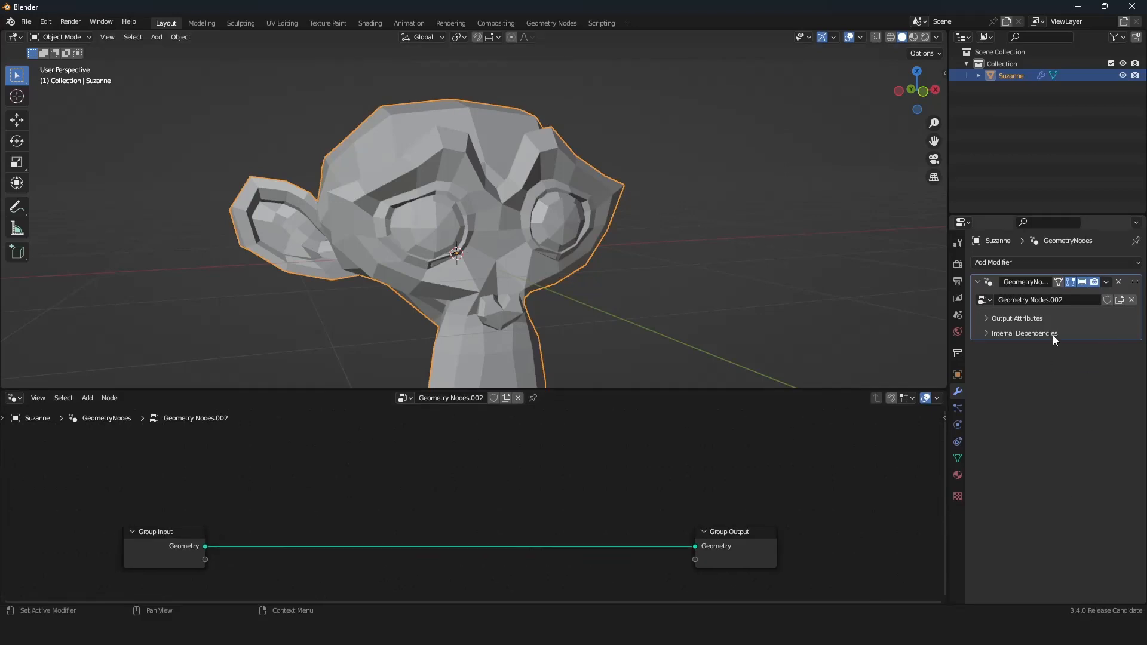
middle_click_drag(424, 466, 438, 470)
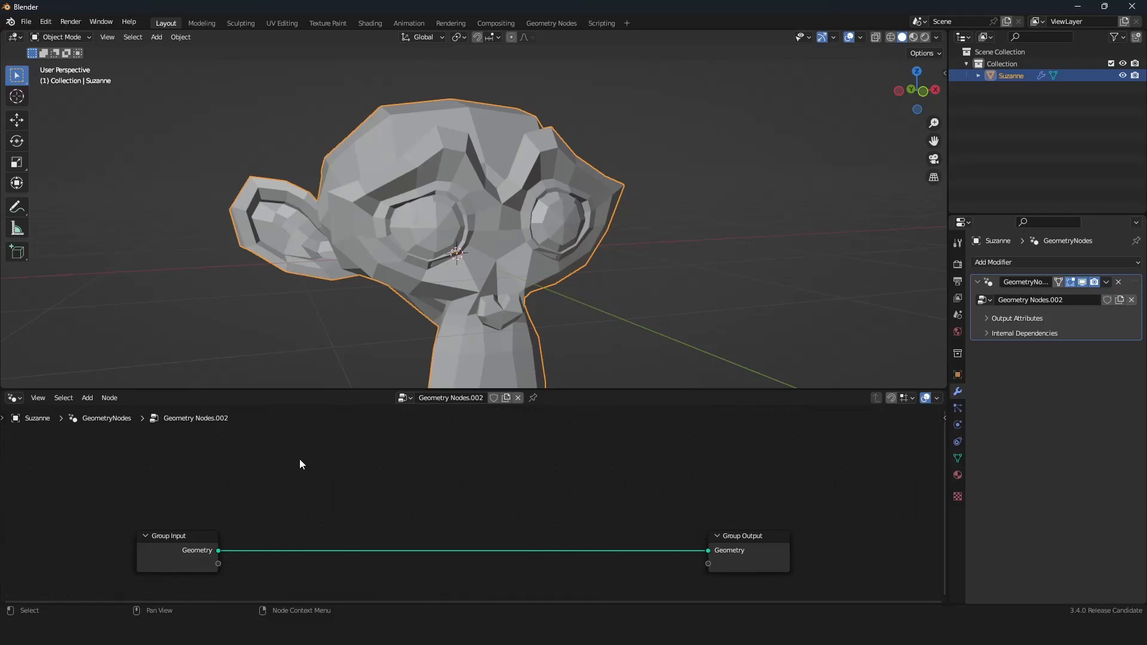
scroll(534, 260, "down", 2)
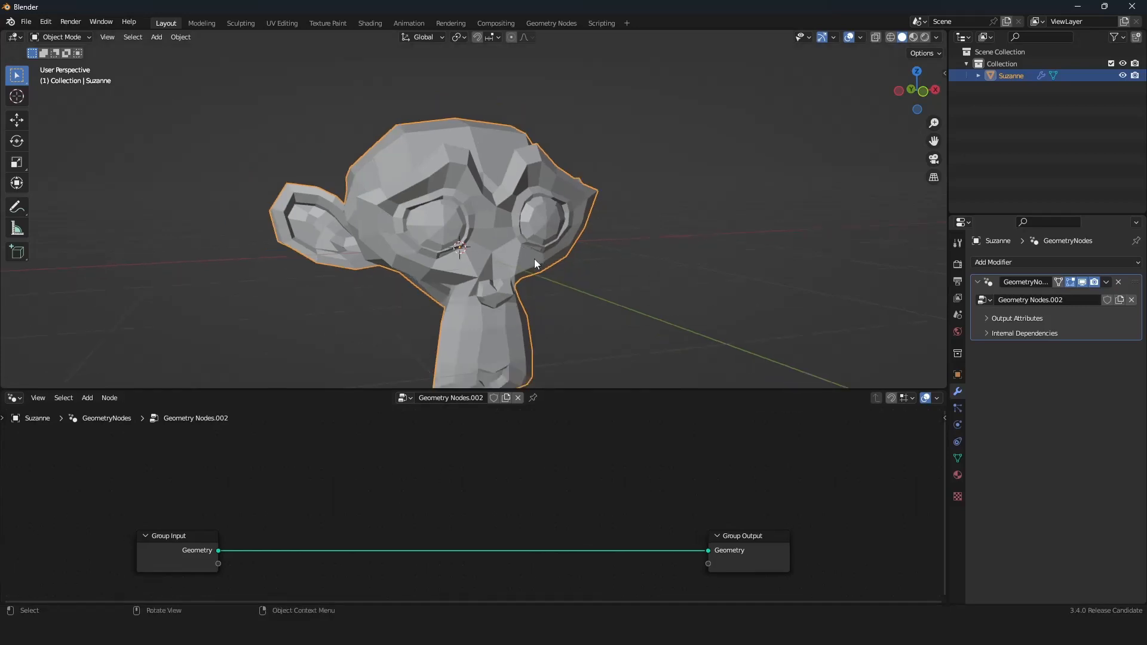
middle_click_drag(532, 271, 493, 178)
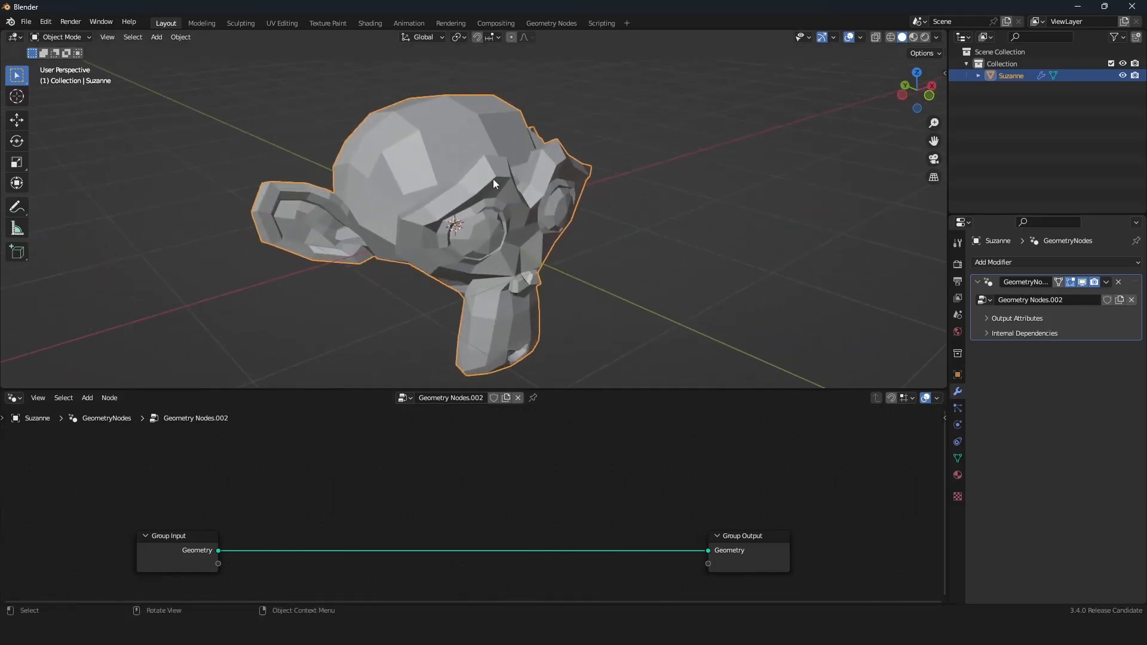
middle_click_drag(410, 491, 402, 478)
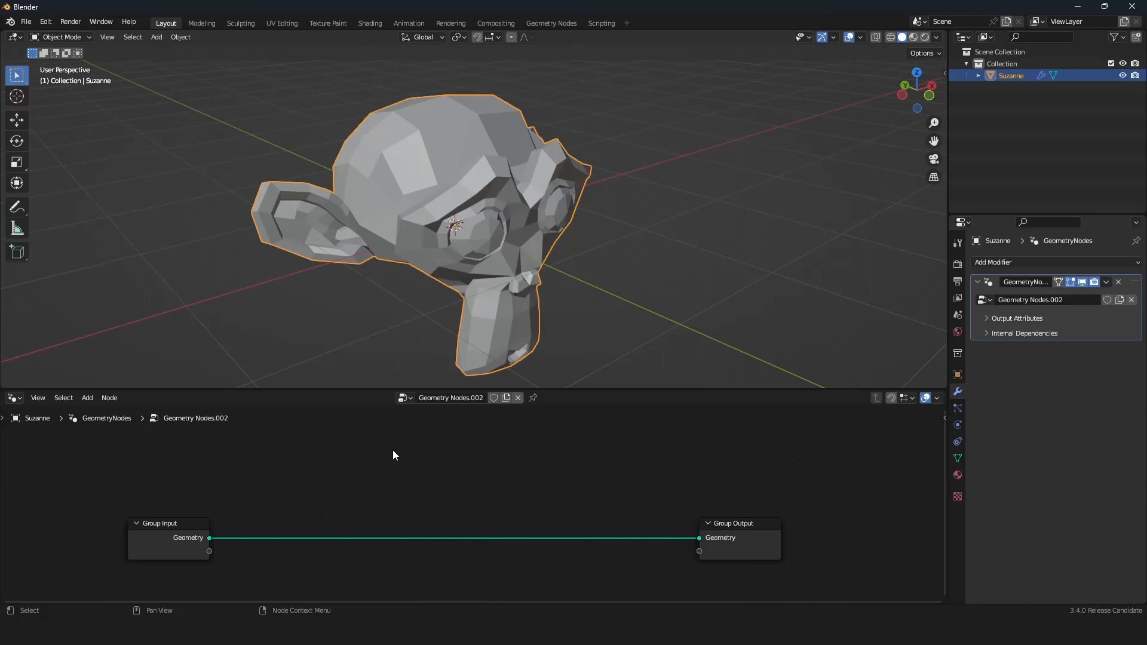
Examine the Mesh category of nodes available for the tree, including Subdivision Surface, without adding one
key("shift+a")
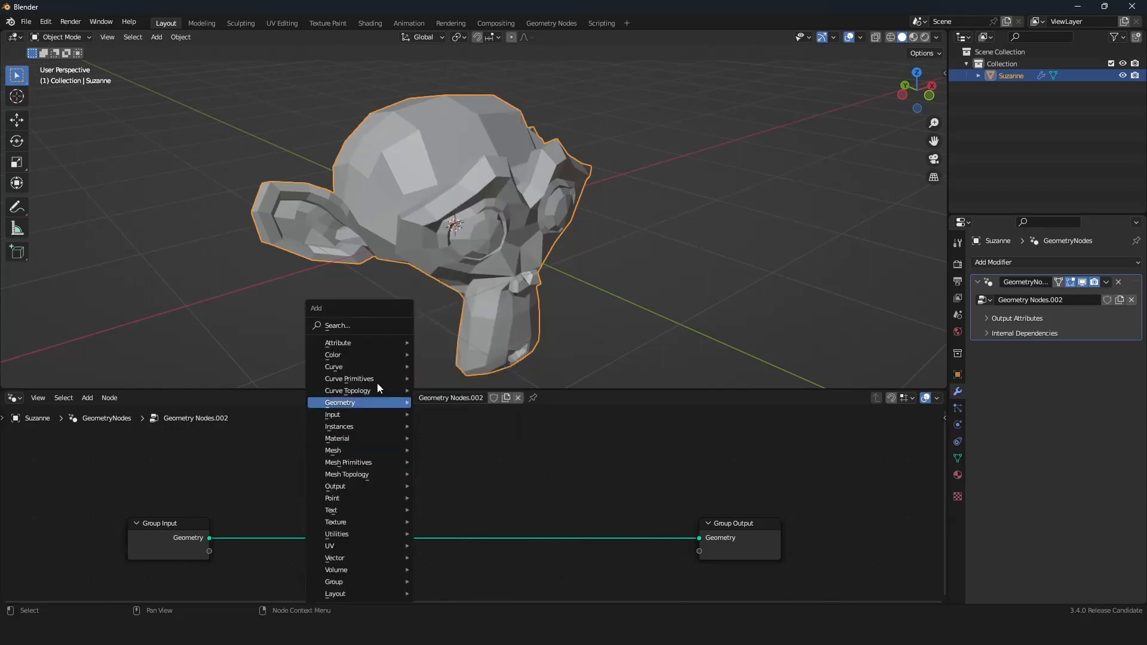
mouse_move(354, 341)
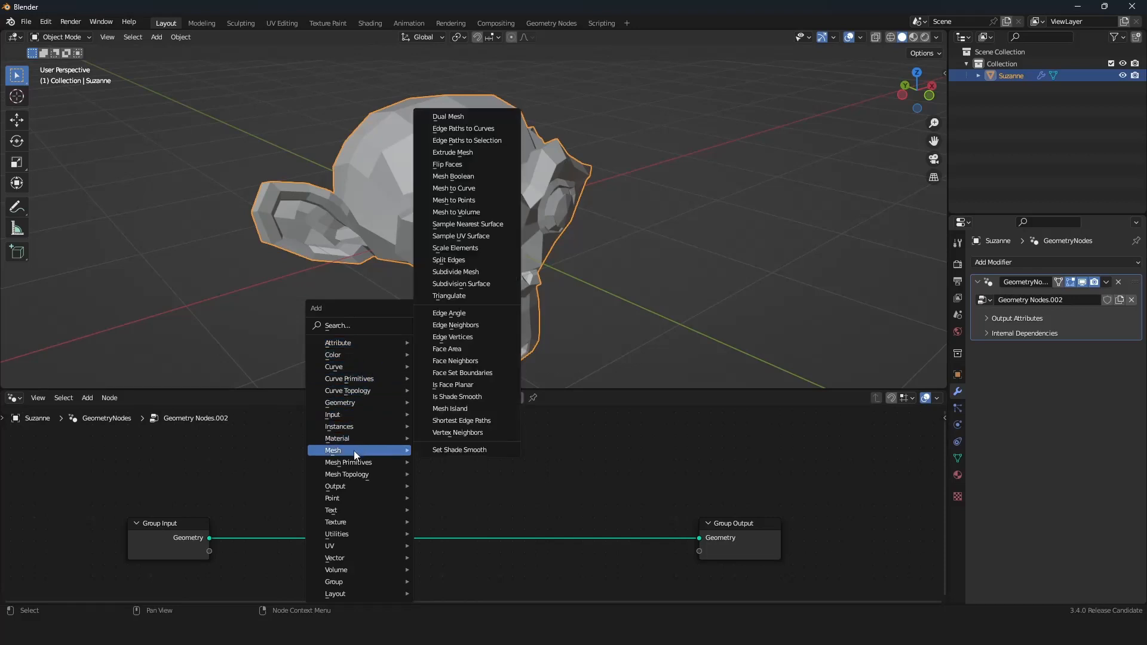
mouse_move(396, 450)
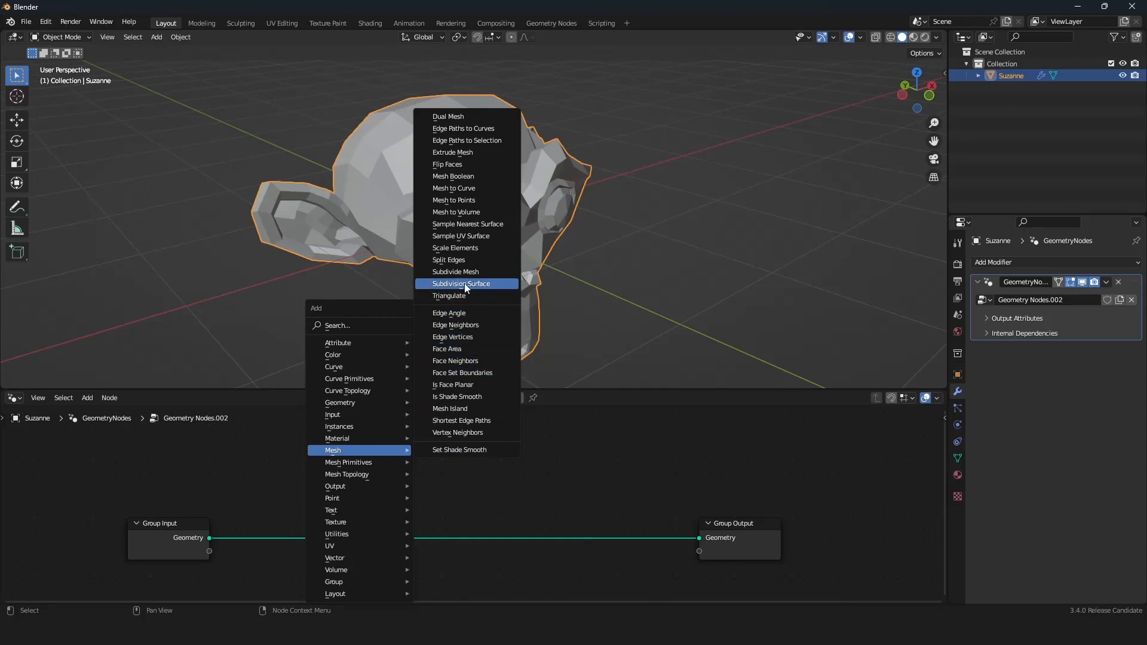
key("Escape")
Search the nodes for "subd", place a Subdivision Surface node above the link between the group nodes, and set its Level to 3
middle_click_drag(397, 446, 408, 452)
key("shift+a")
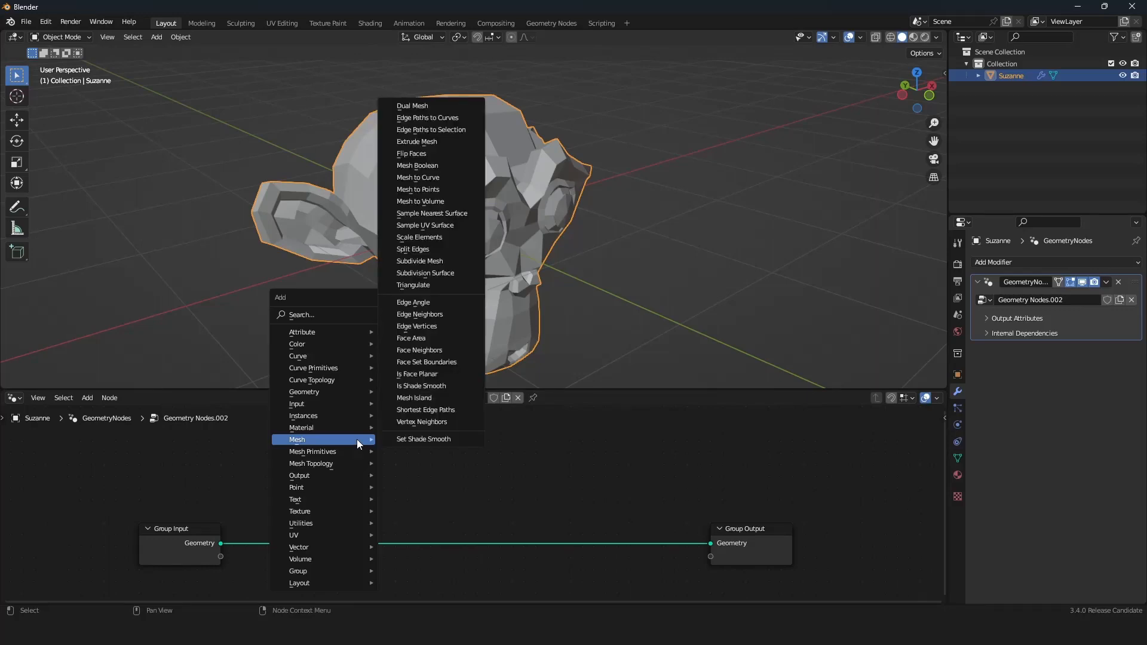
left_click(317, 314)
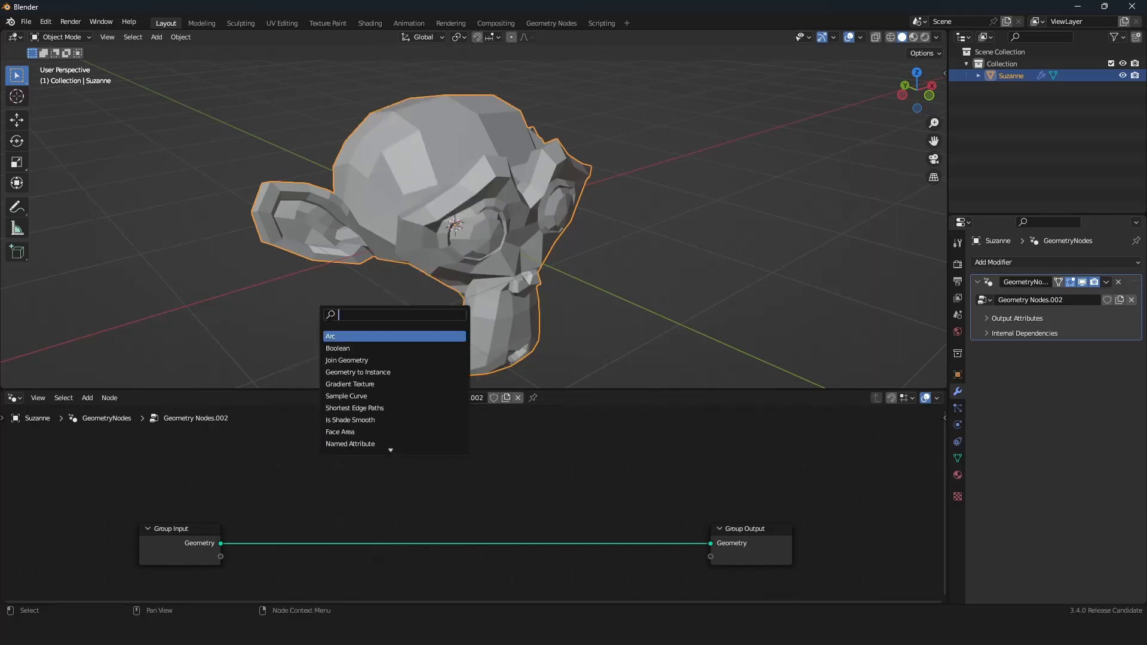
type("subd")
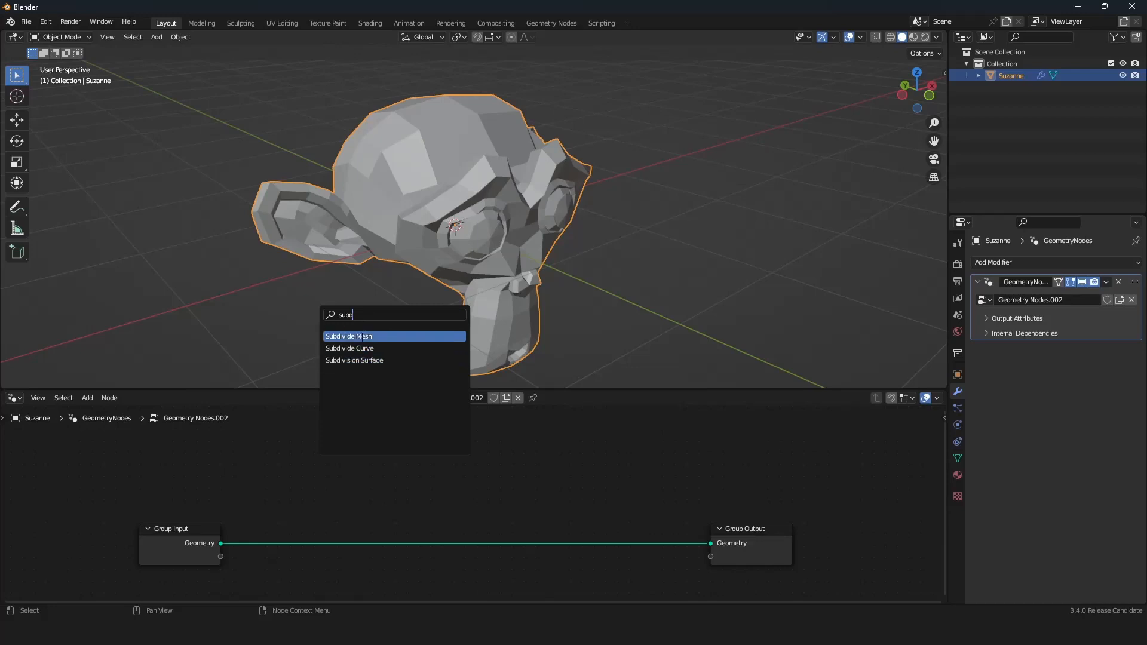
left_click(359, 361)
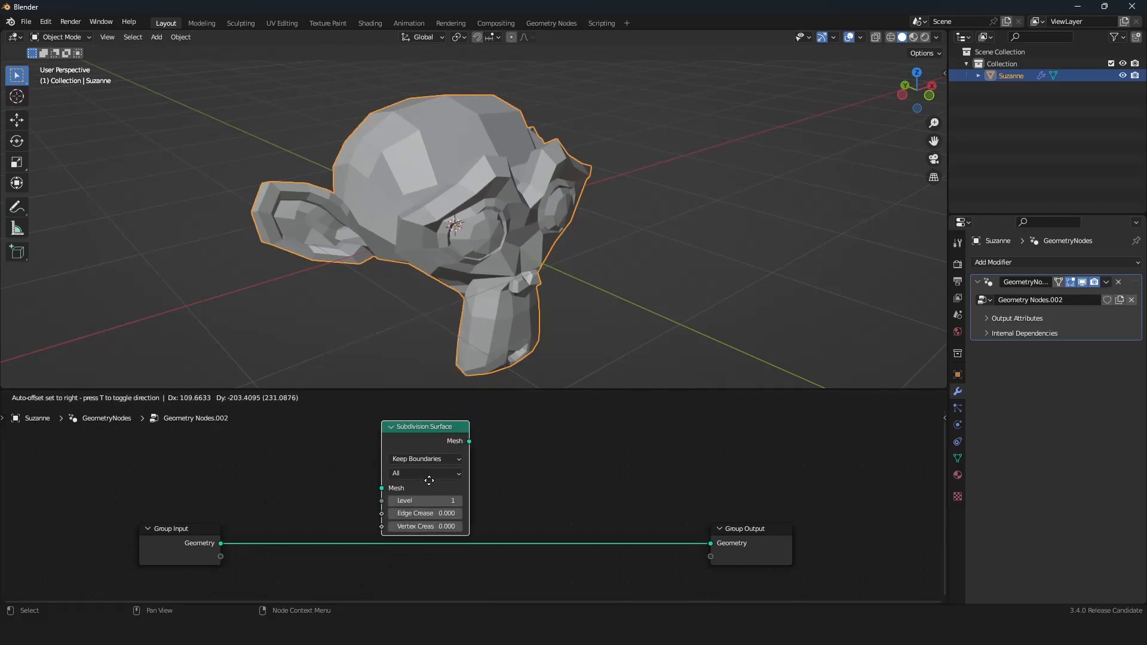
left_click(438, 474)
scroll(626, 490, "down", 4)
scroll(484, 490, "up", 4)
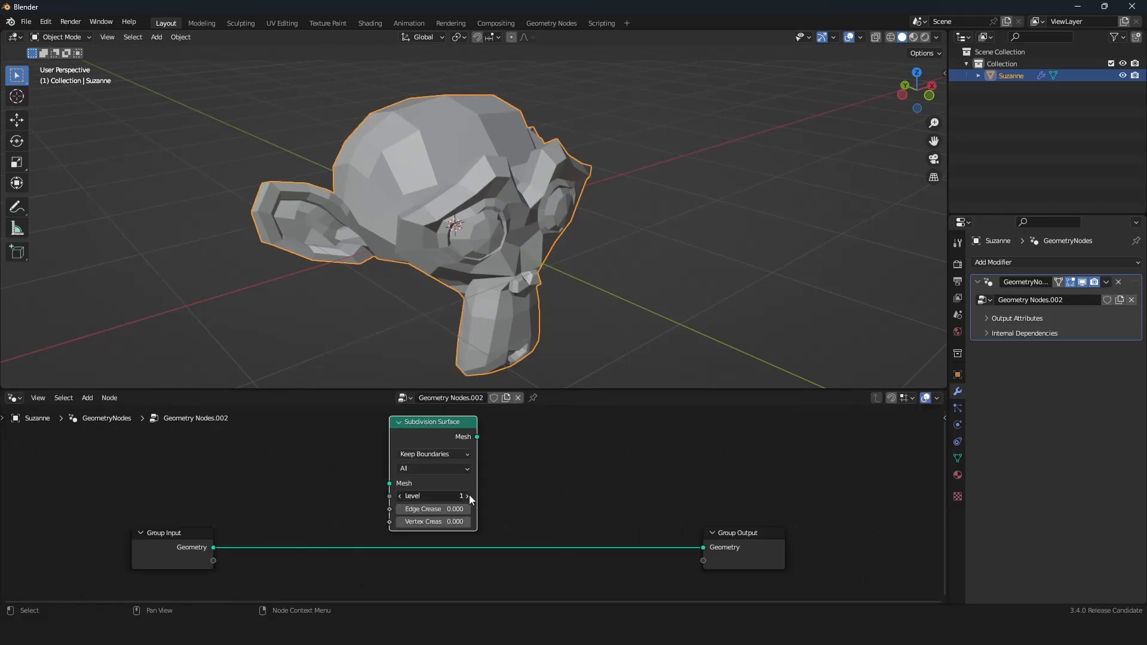
left_click(400, 495)
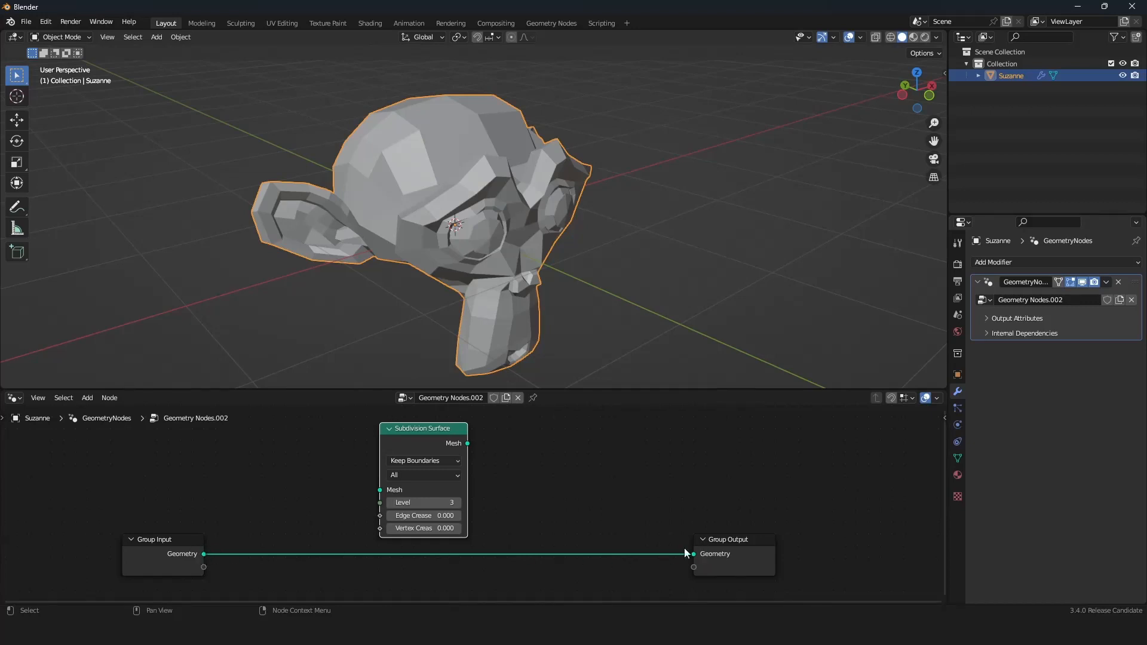
Route the geometry from Group Input through the Subdivision Surface node's Mesh input and output into Group Output
mouse_move(406, 437)
left_mouse_down()
mouse_move(430, 412)
mouse_move(406, 438)
left_mouse_up()
mouse_move(158, 564)
left_mouse_down()
mouse_move(131, 550)
mouse_move(158, 564)
left_mouse_up()
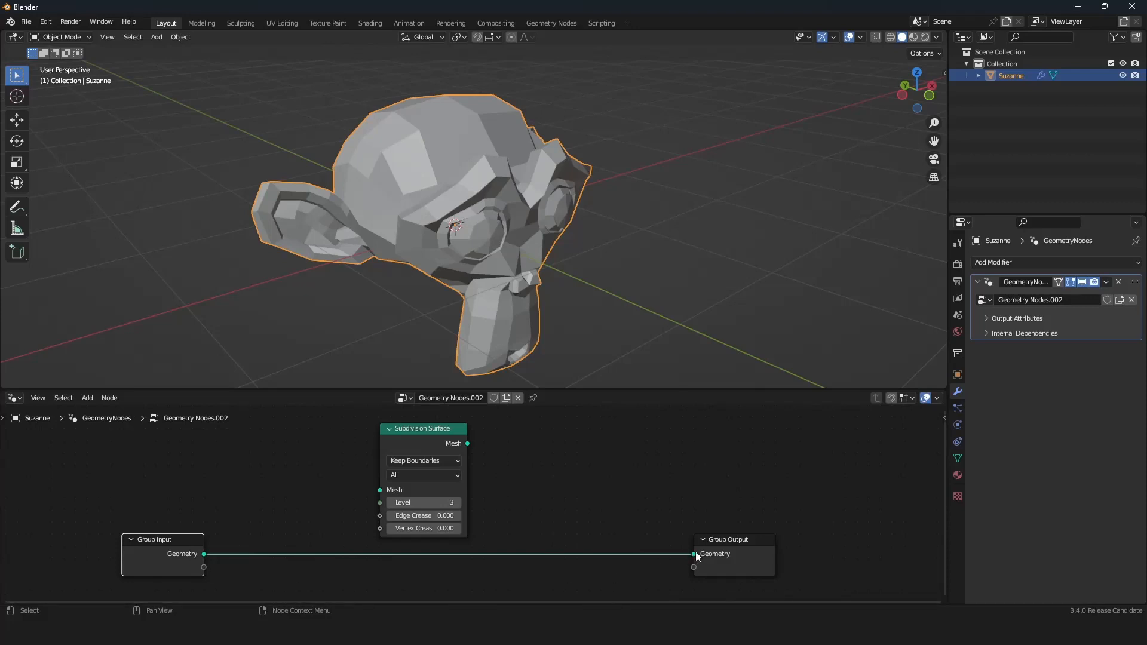
left_click_drag(696, 554, 386, 486)
left_click_drag(428, 444, 423, 494)
middle_click_drag(502, 497, 479, 481)
left_click_drag(442, 482, 671, 545)
middle_click_drag(588, 307, 561, 300)
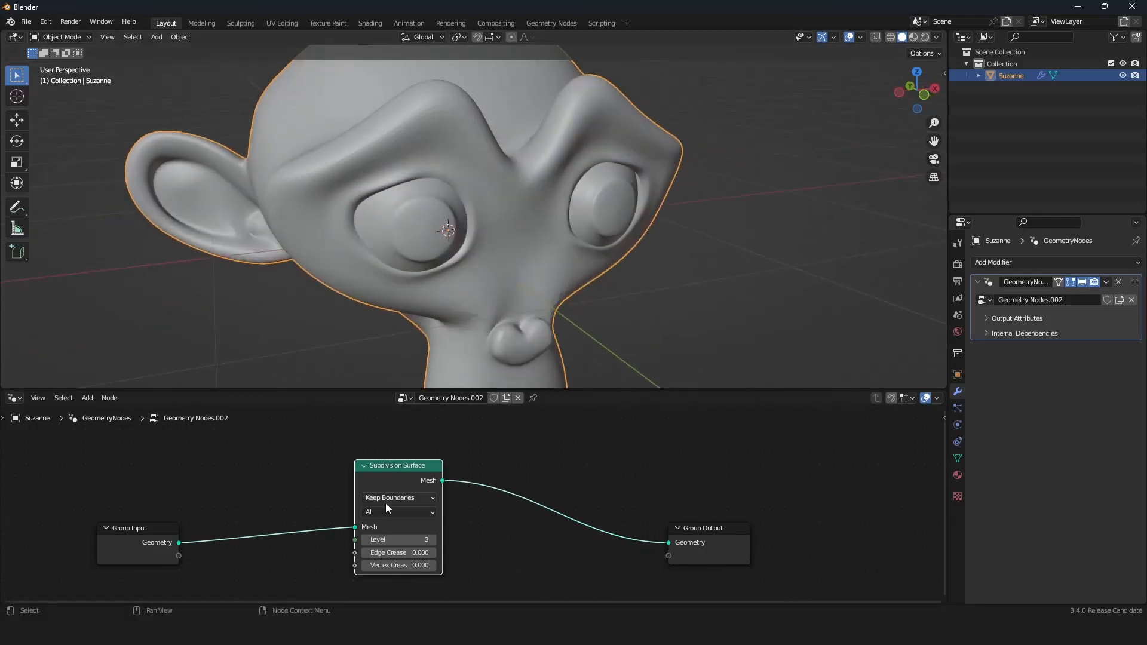
Set the Subdivision Surface node's Level to 2 and reposition the node between Group Input and Group Output
left_click(364, 540)
left_click(365, 539)
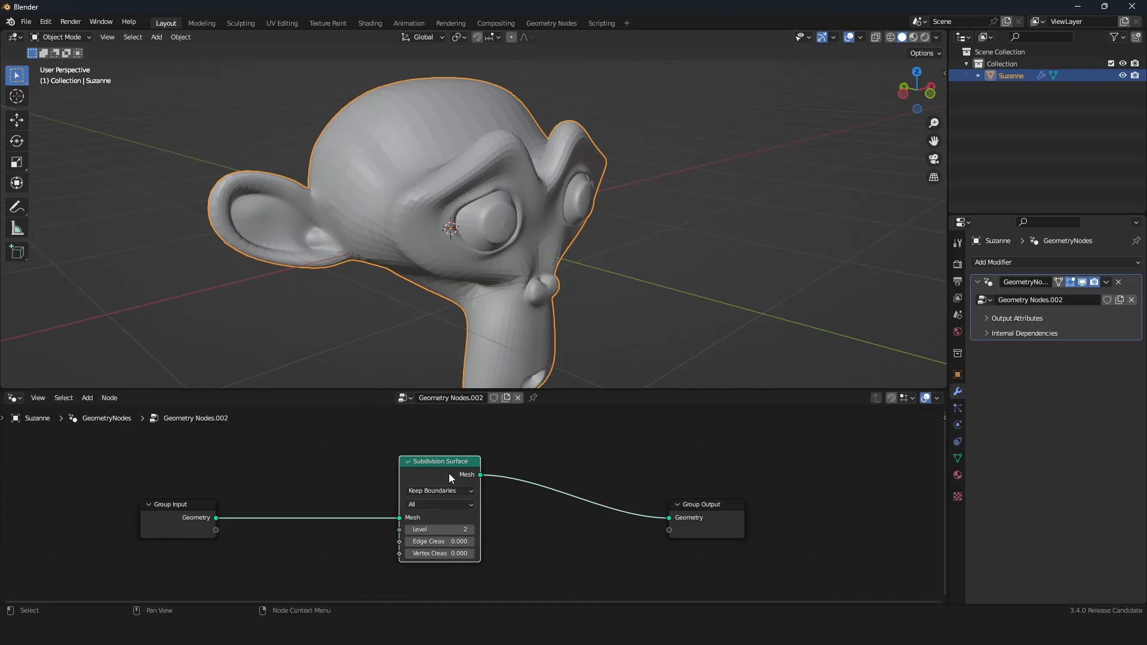
key("g")
right_click(569, 502)
scroll(568, 528, "up", 1)
Try an Edge Crease of about 0.37 with Level 3 on the Subdivision Surface node, and return the crease to 0
left_click_drag(445, 539, 471, 540)
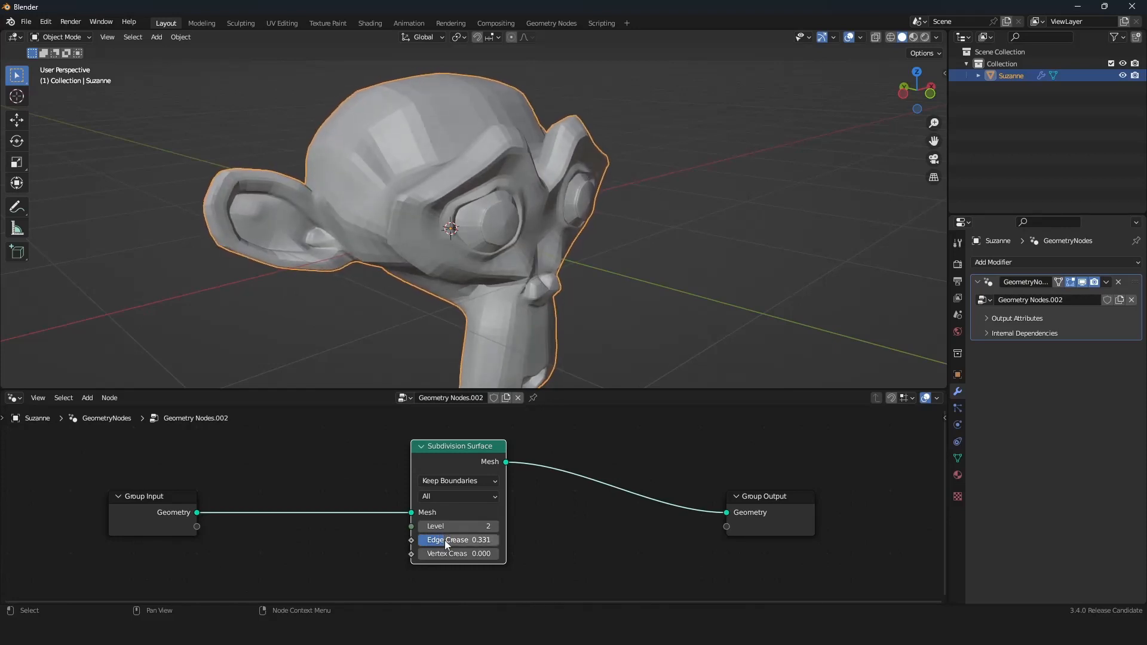
scroll(478, 532, "up", 1)
left_click(499, 530)
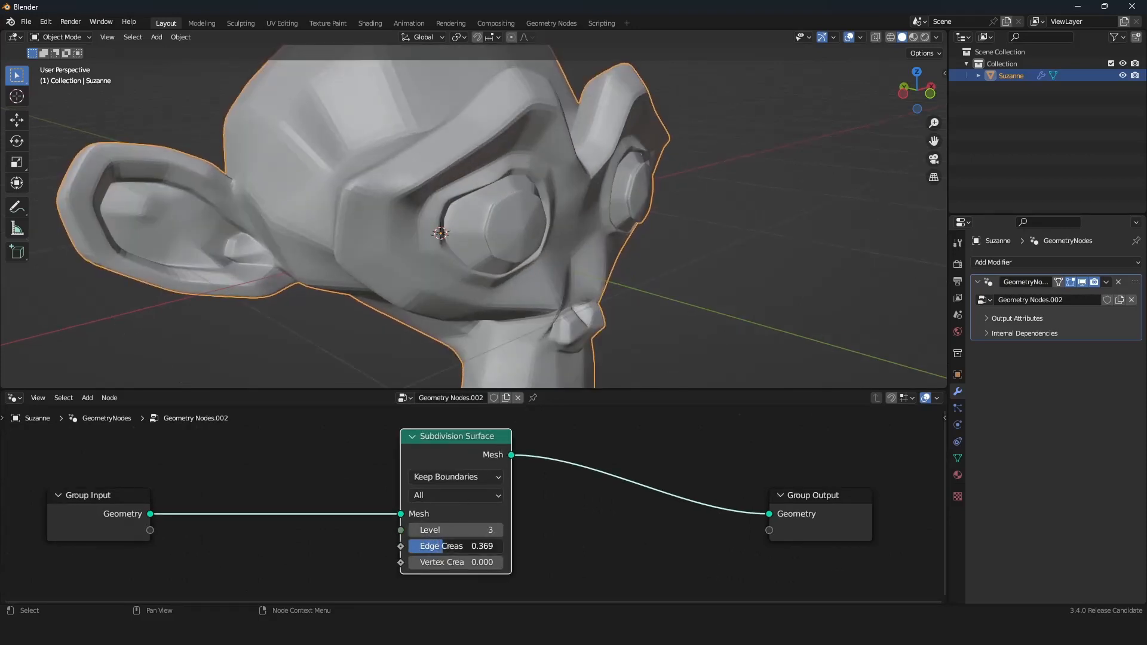
mouse_move(443, 546)
left_mouse_down()
mouse_move(410, 546)
mouse_move(493, 563)
mouse_move(448, 563)
left_mouse_up()
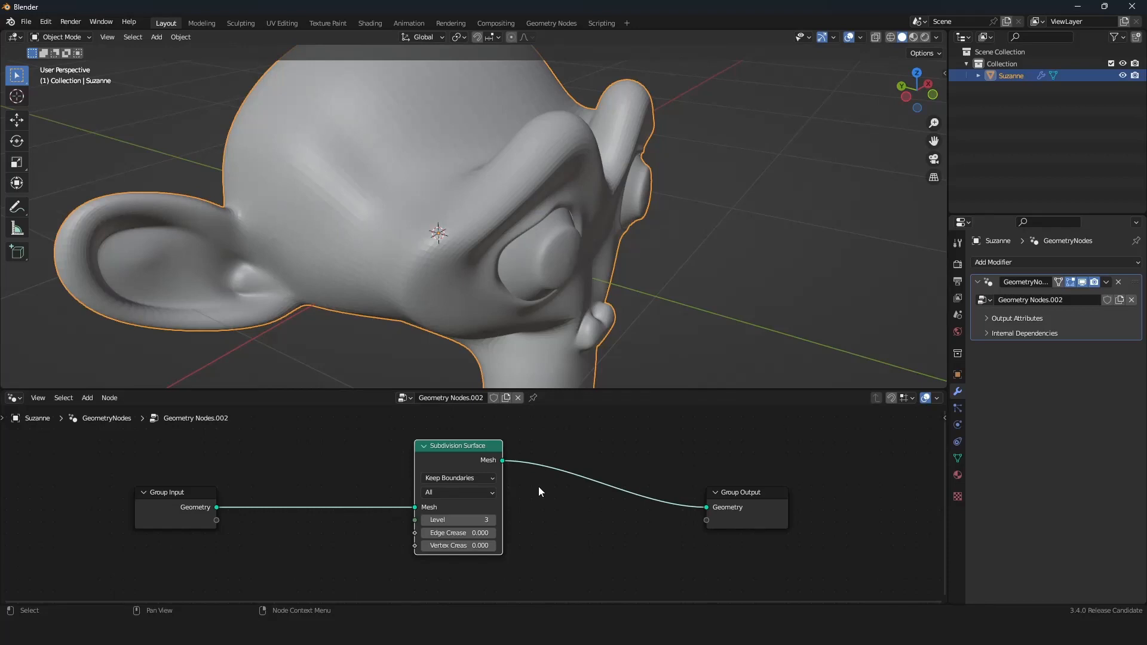
Enlarge the Geometry Node Editor upward over most of the 3D viewport and frame the three connected nodes
left_click_drag(597, 389, 600, 138)
scroll(600, 314, "up", 2)
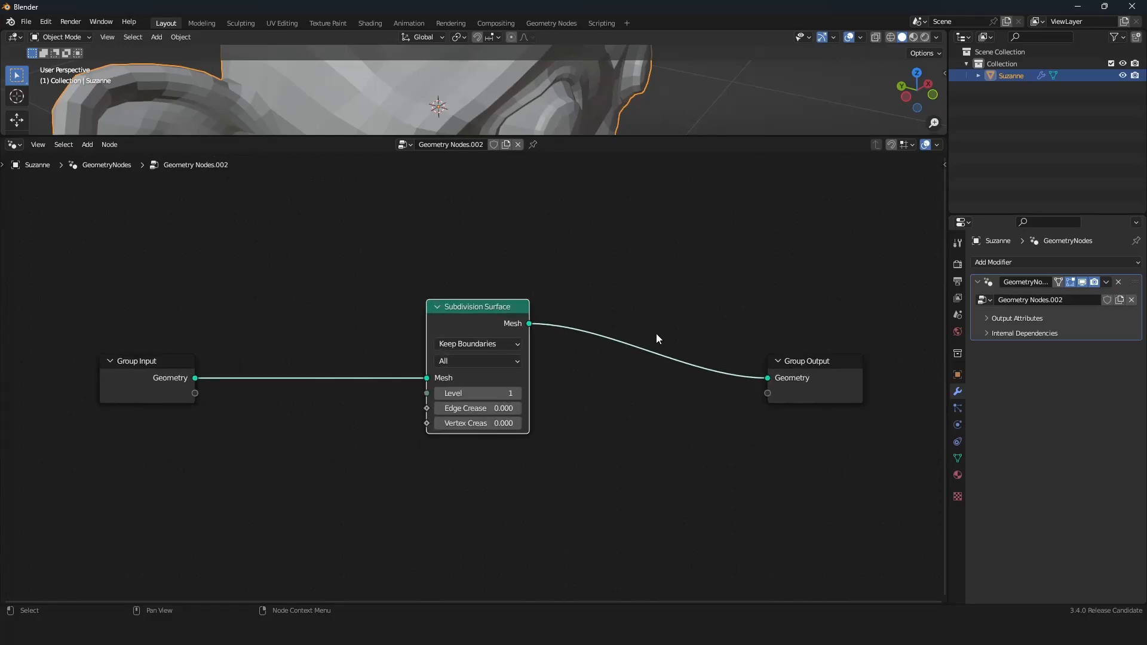
scroll(550, 295, "down", 4)
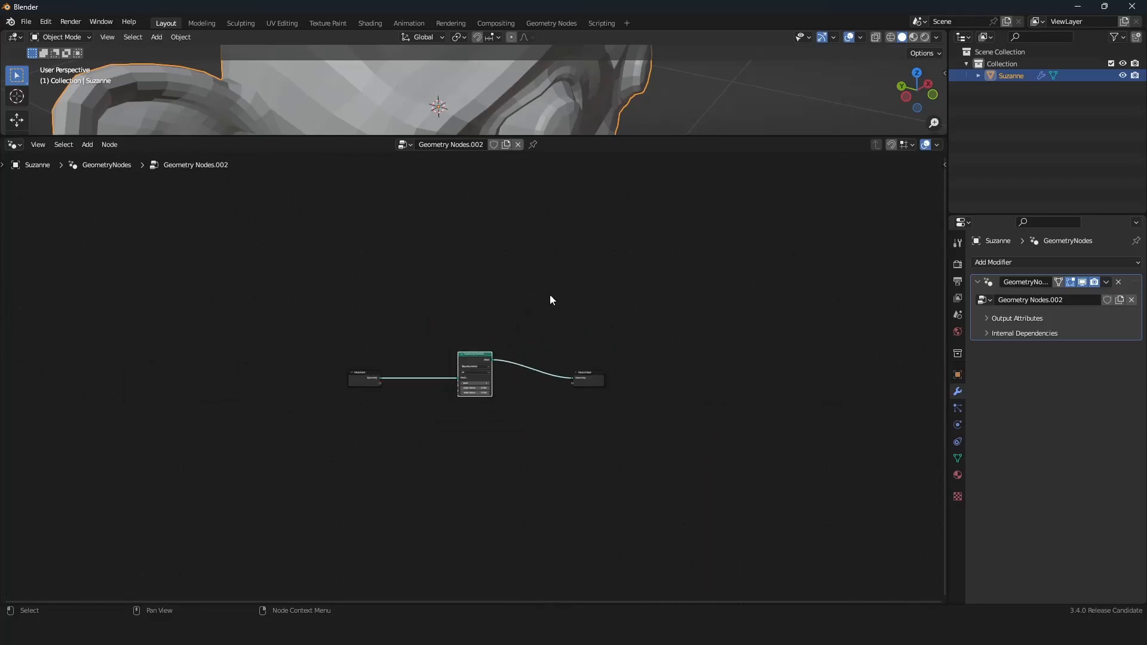
scroll(550, 295, "up", 1)
scroll(550, 296, "up", 3)
scroll(550, 295, "down", 2)
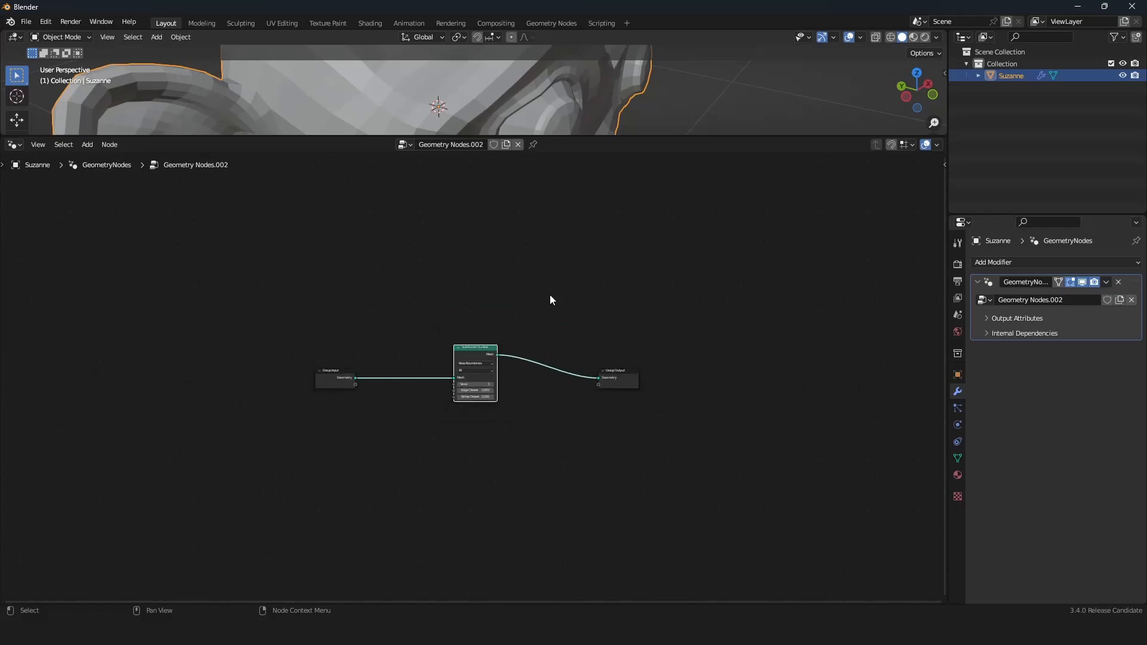
scroll(549, 298, "up", 3)
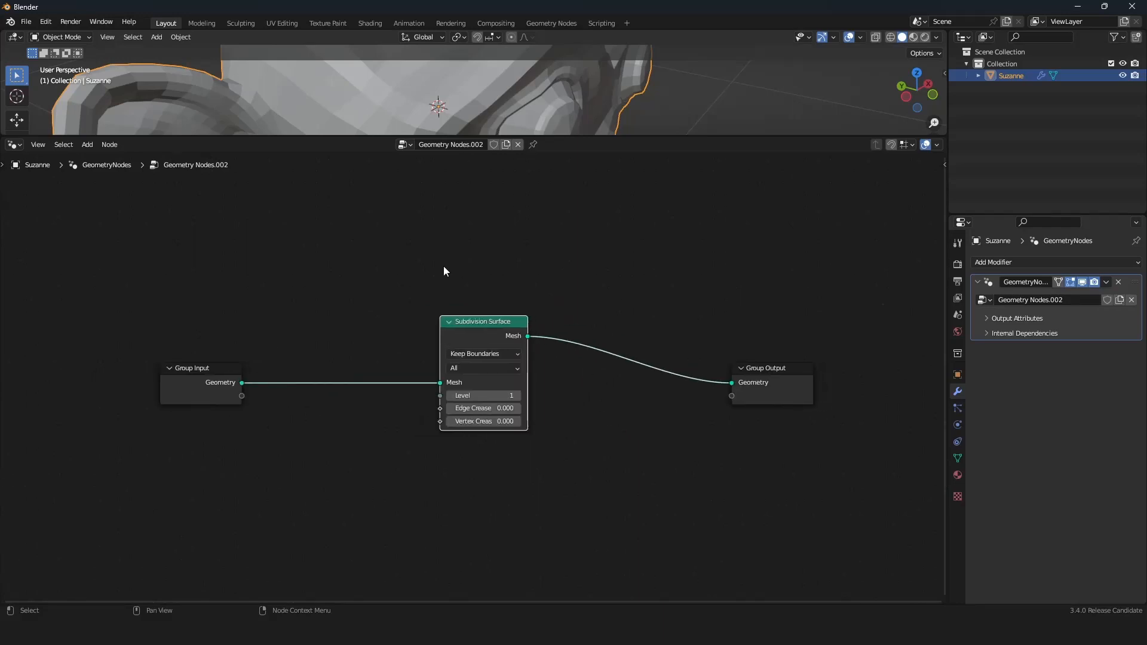
Bypass the Subdivision Surface node by unlinking it and connecting Group Input's Geometry directly to Group Output
key("shift+a")
key("Escape")
left_click_drag(475, 347, 461, 313)
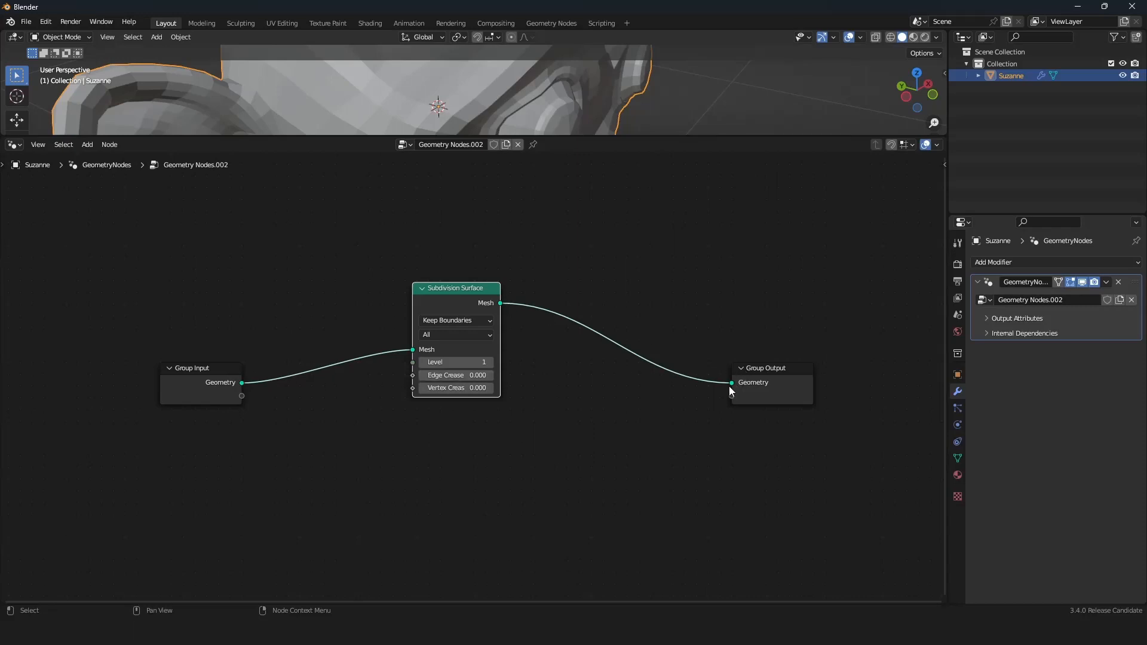
left_click_drag(731, 383, 639, 365)
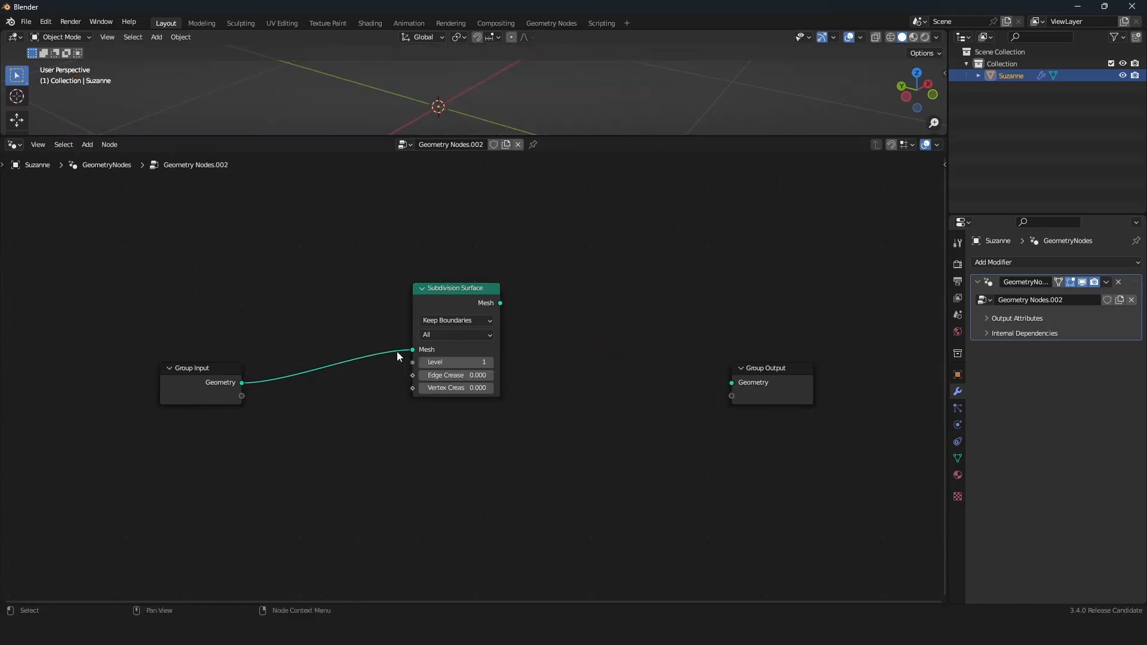
left_click_drag(412, 349, 658, 391)
left_click_drag(658, 390, 729, 384)
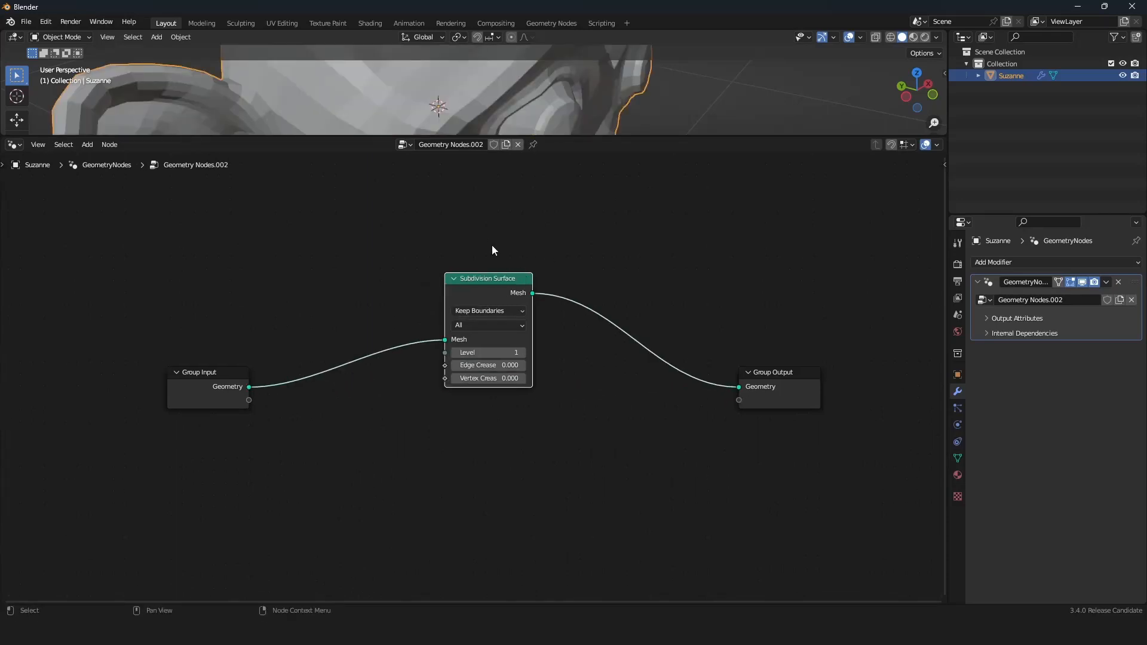
Detach the Subdivision Surface node from its links and move it above the direct Group Input to Group Output connection
left_click_drag(490, 293, 498, 254)
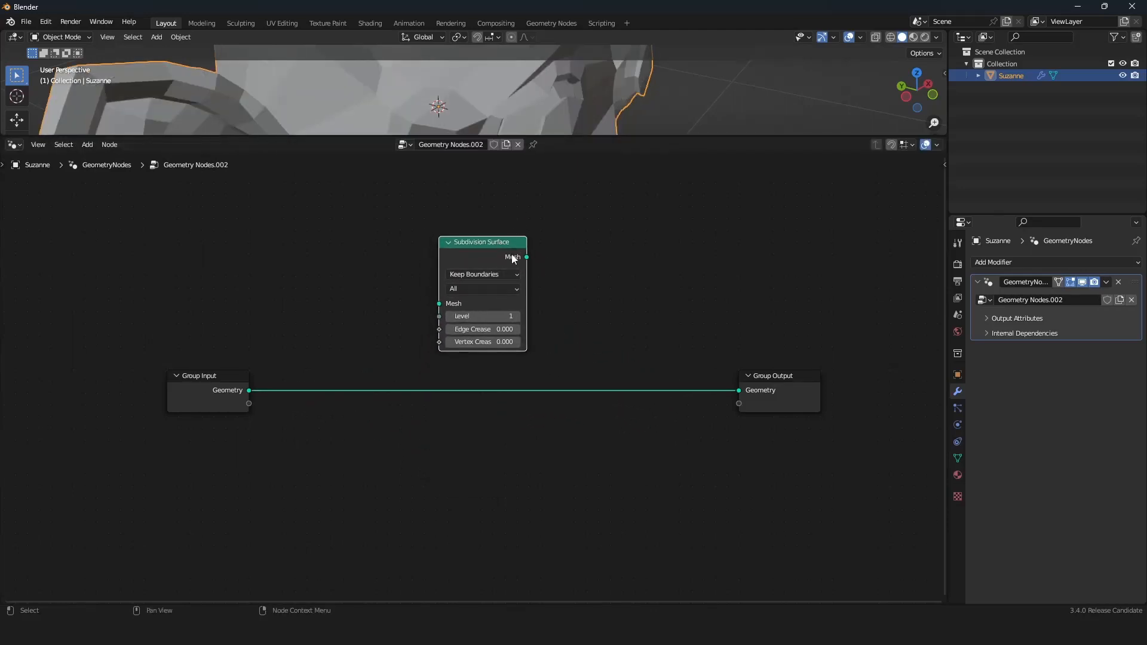
key("g")
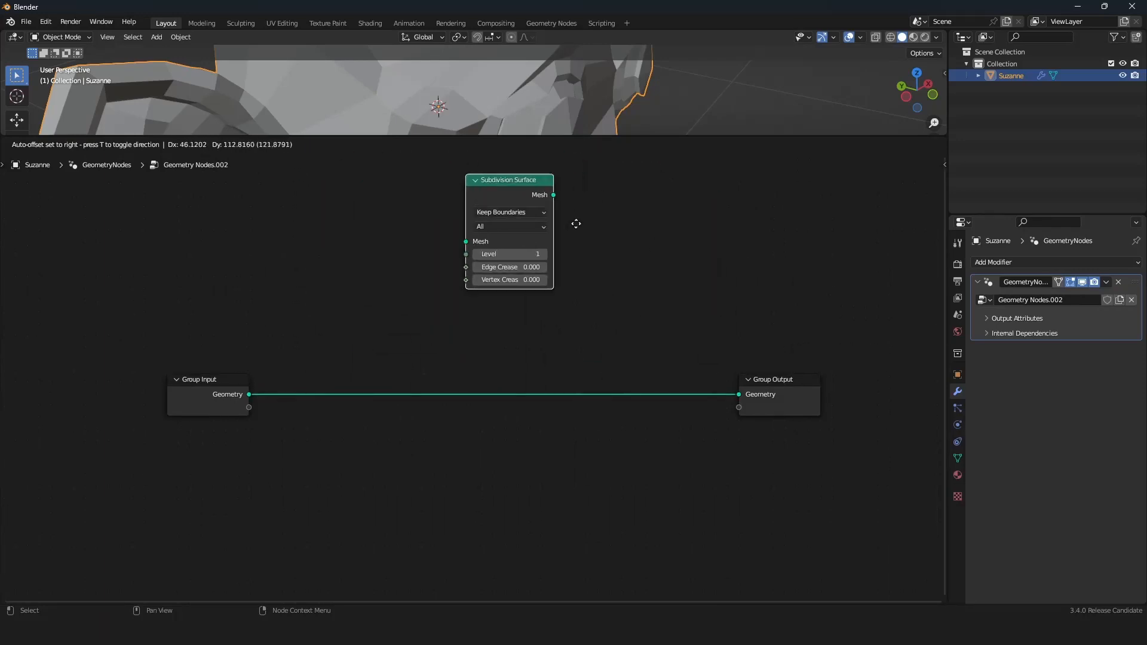
left_click(586, 304)
Insert the Subdivision Surface node back into the link between Group Input and Group Output
scroll(637, 290, "up", 1)
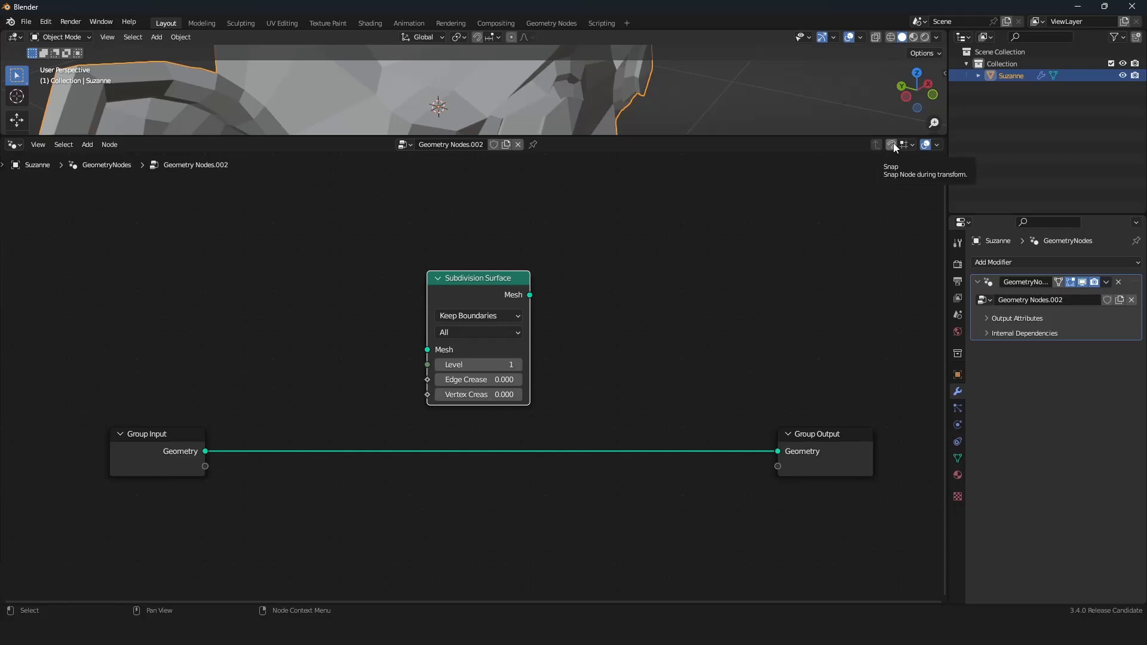
left_click_drag(507, 285, 487, 301)
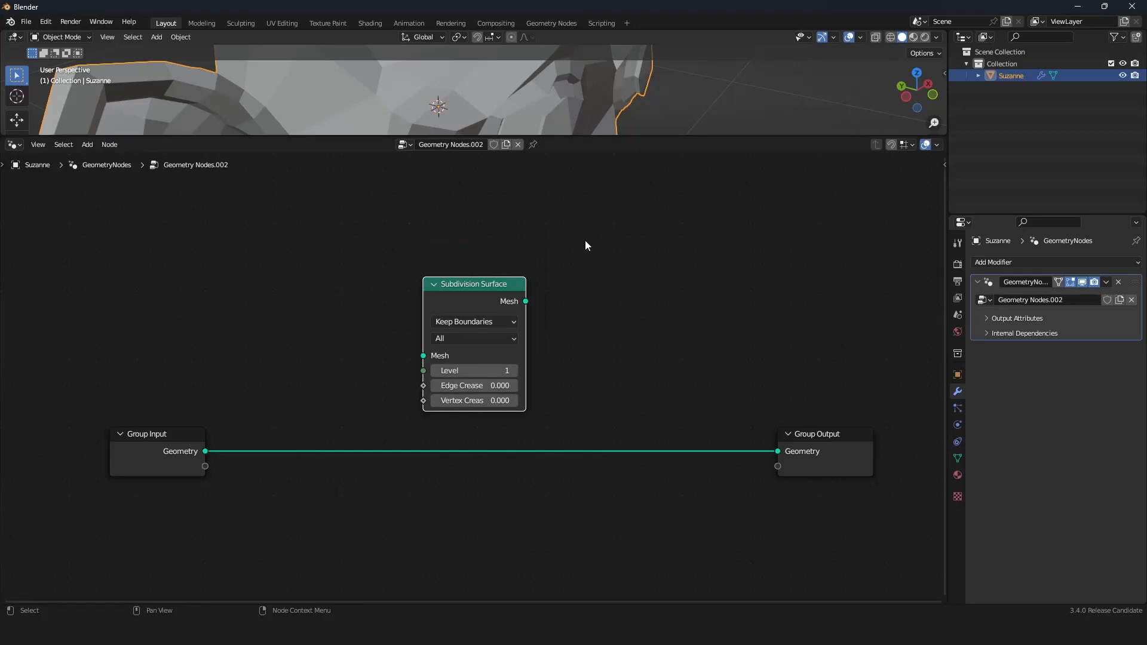
left_click(940, 144)
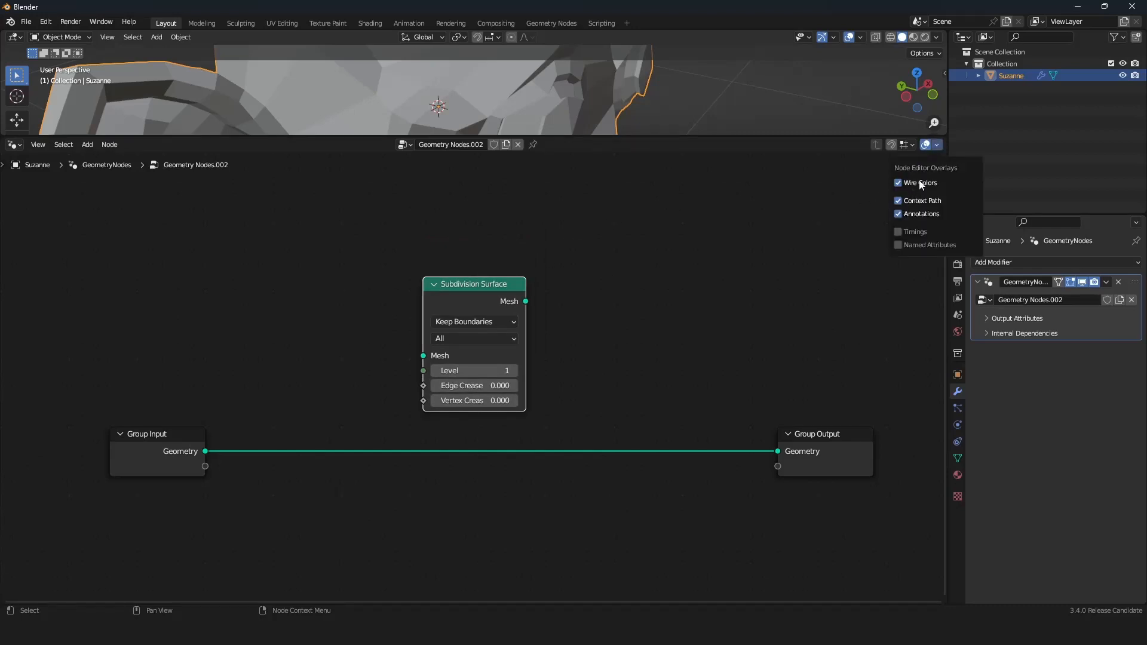
left_click_drag(496, 300, 450, 346)
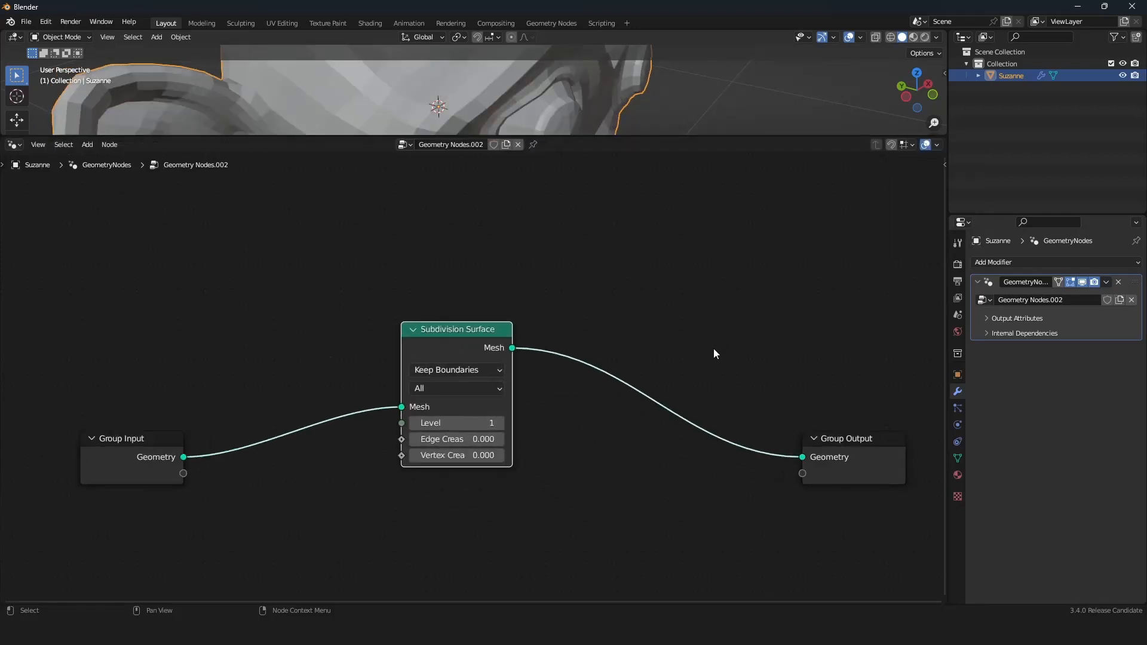
Turn the node editor's Wire Colors overlay off and back on to compare the link display
scroll(712, 349, "up", 2)
left_click(936, 145)
left_click(902, 185)
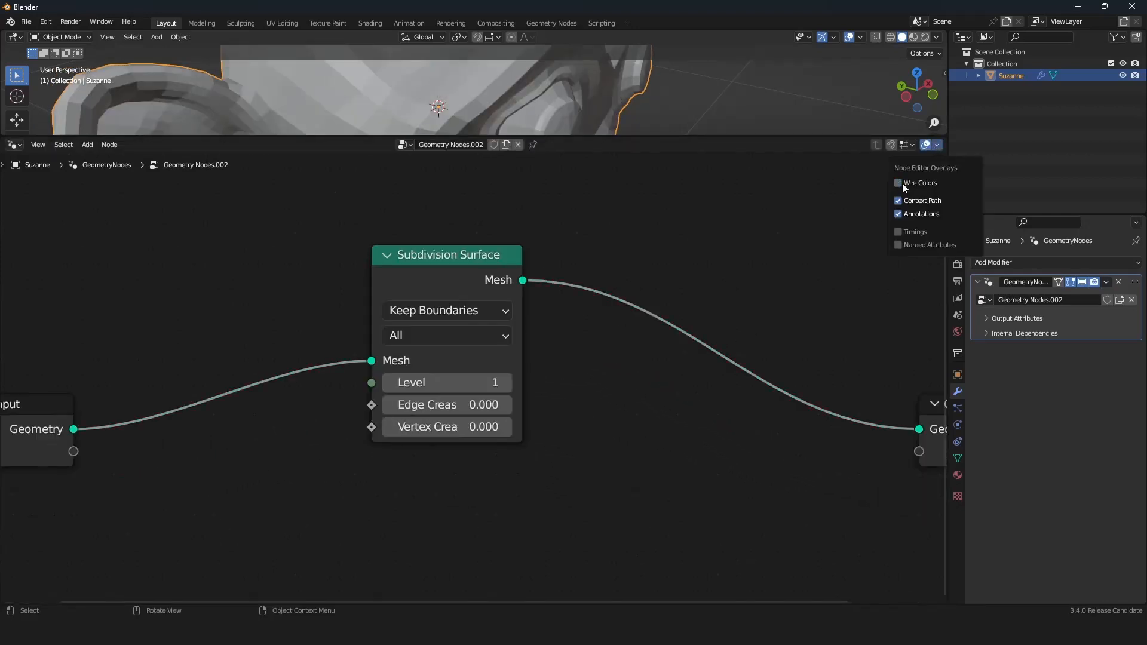
scroll(638, 279, "down", 3)
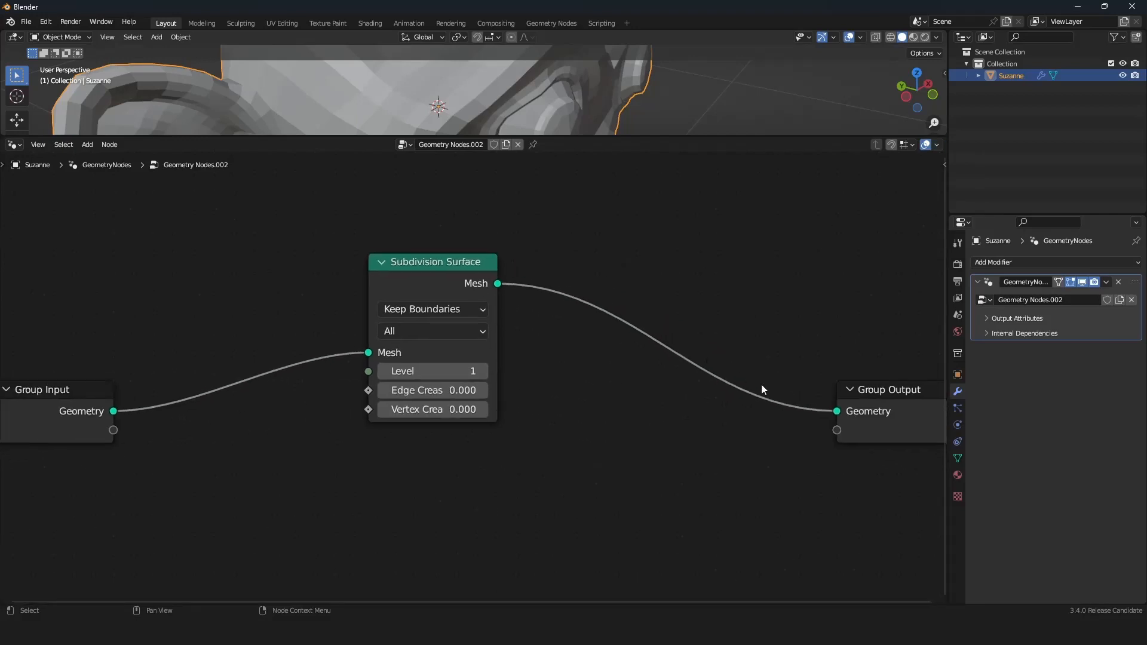
left_click(936, 145)
left_click(914, 184)
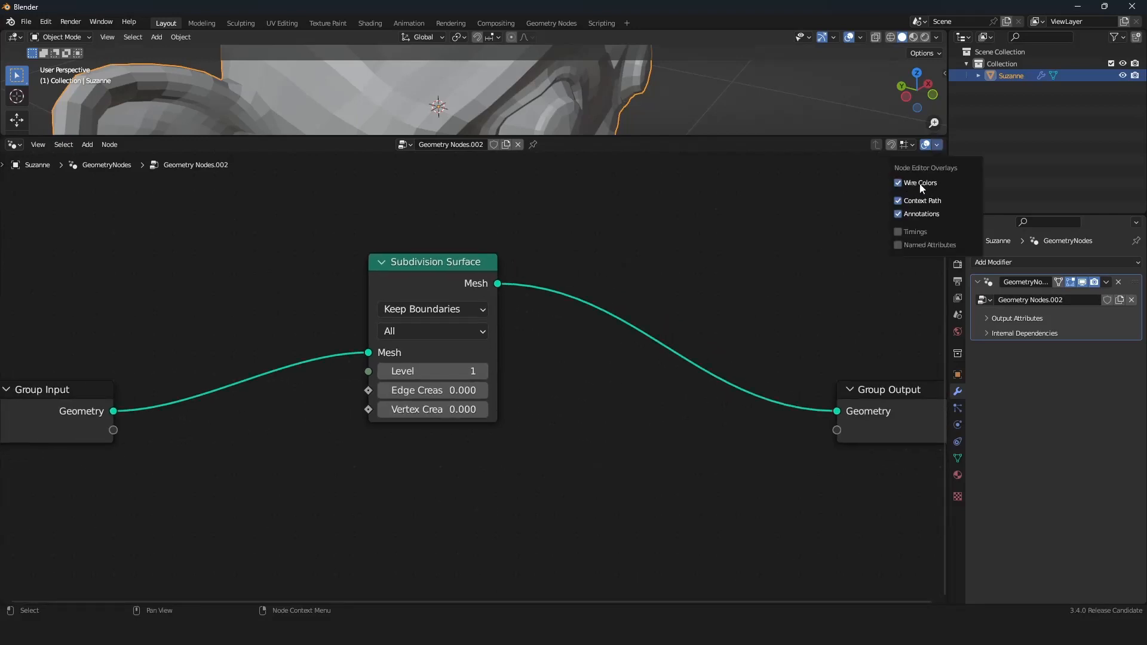
Enable the Timings overlay in the node editor
left_click(905, 234)
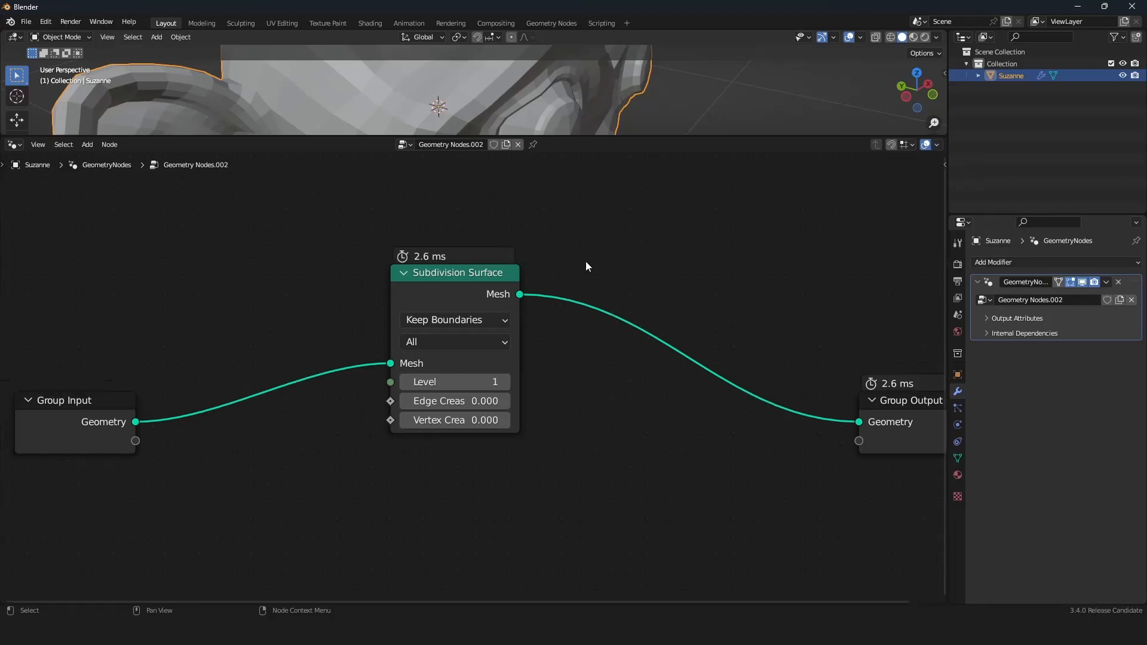
left_click_drag(435, 303, 445, 330)
right_click(444, 330)
Examine the node tree at different zoom levels, from far out to all nodes framed
scroll(421, 387, "down", 4)
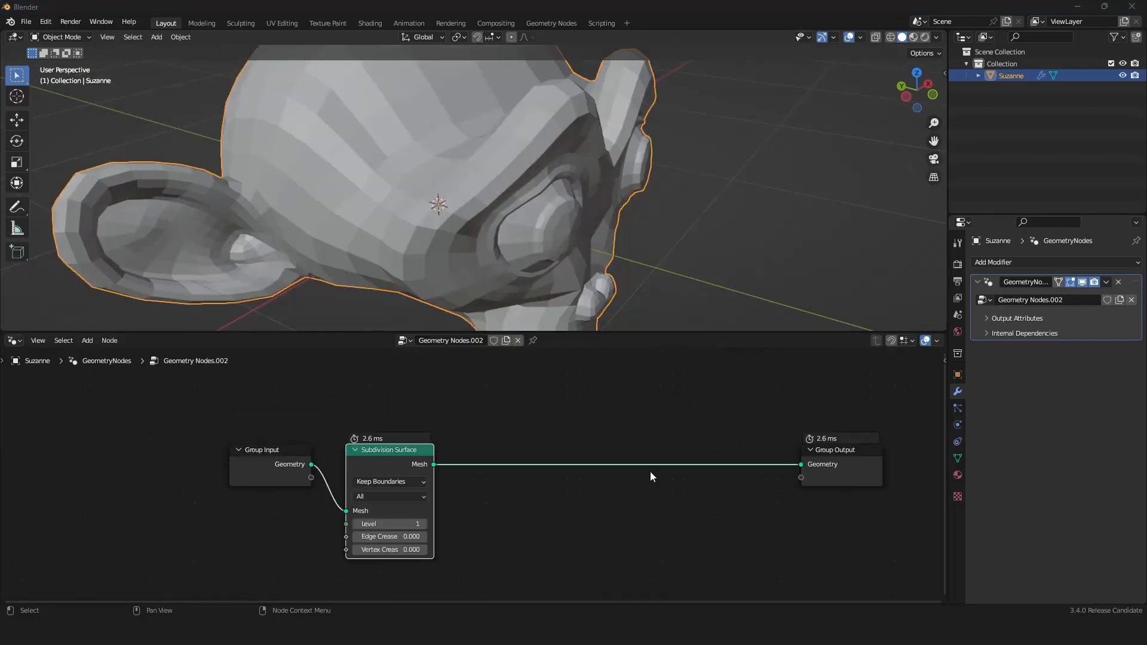
middle_click_drag(623, 467, 564, 483)
scroll(569, 468, "up", 2)
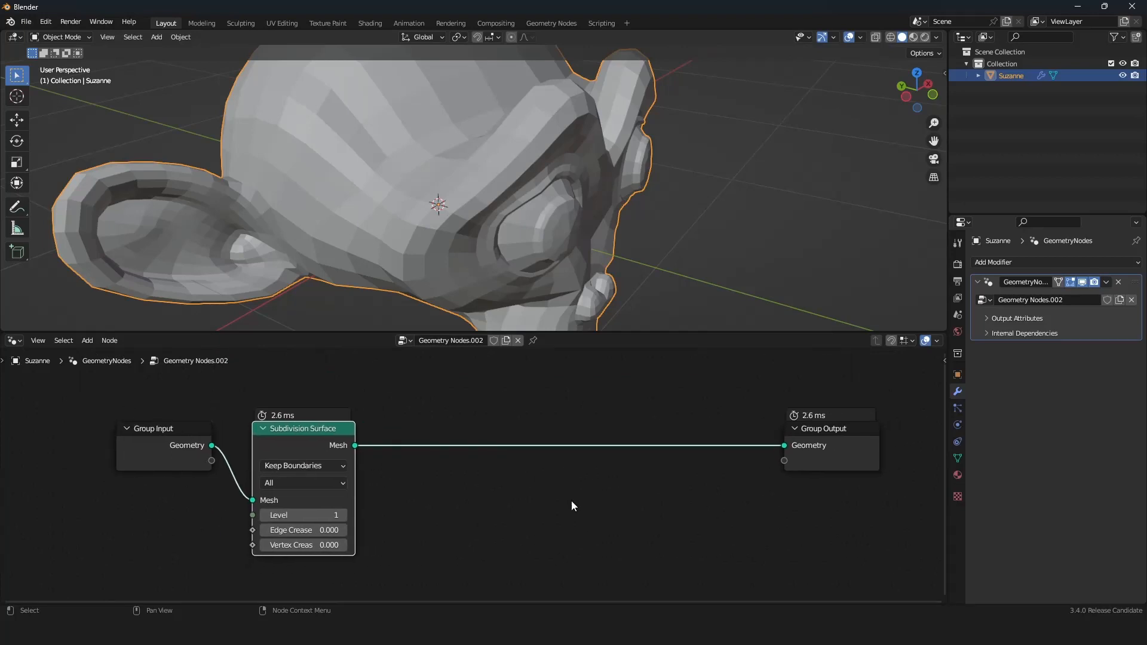
scroll(524, 503, "down", 20)
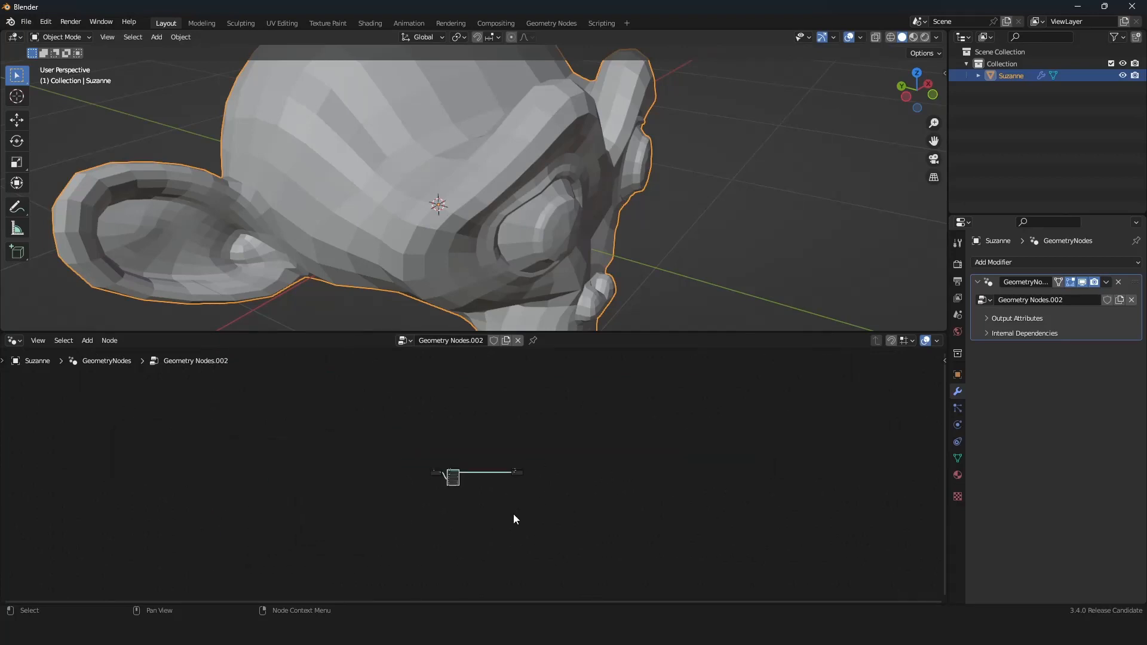
middle_click_drag(487, 519, 471, 504)
left_click_drag(505, 434, 427, 485)
key("b")
key("Home")
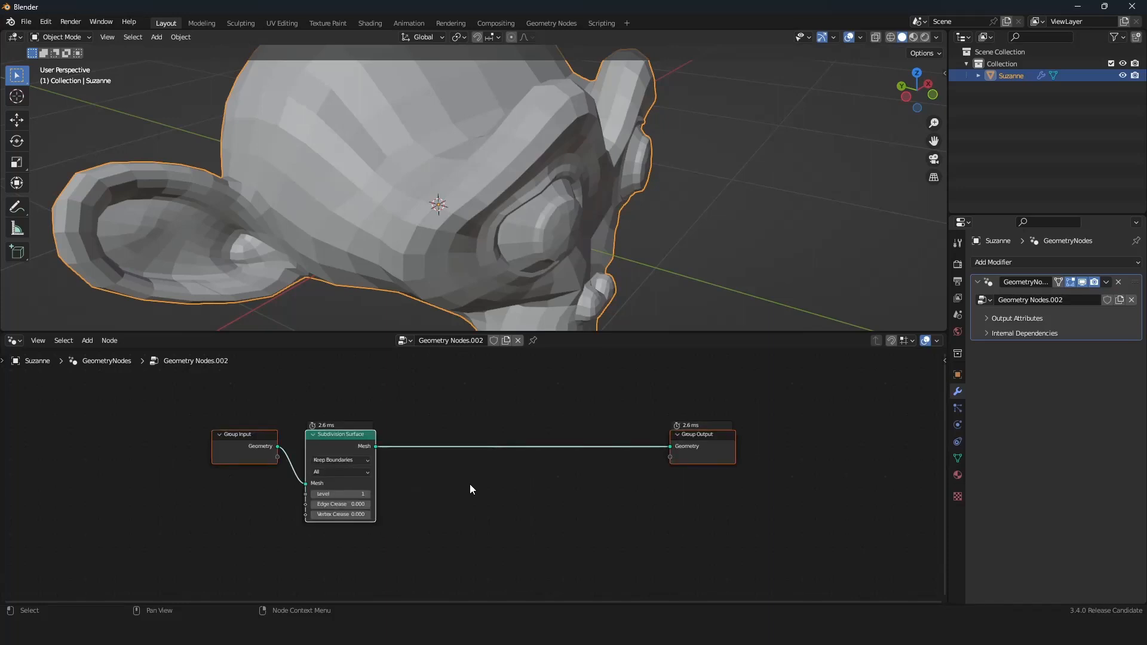
Frame the selected nodes in the node editor, and bring the whole node tree back into view
left_click_drag(415, 371, 322, 540)
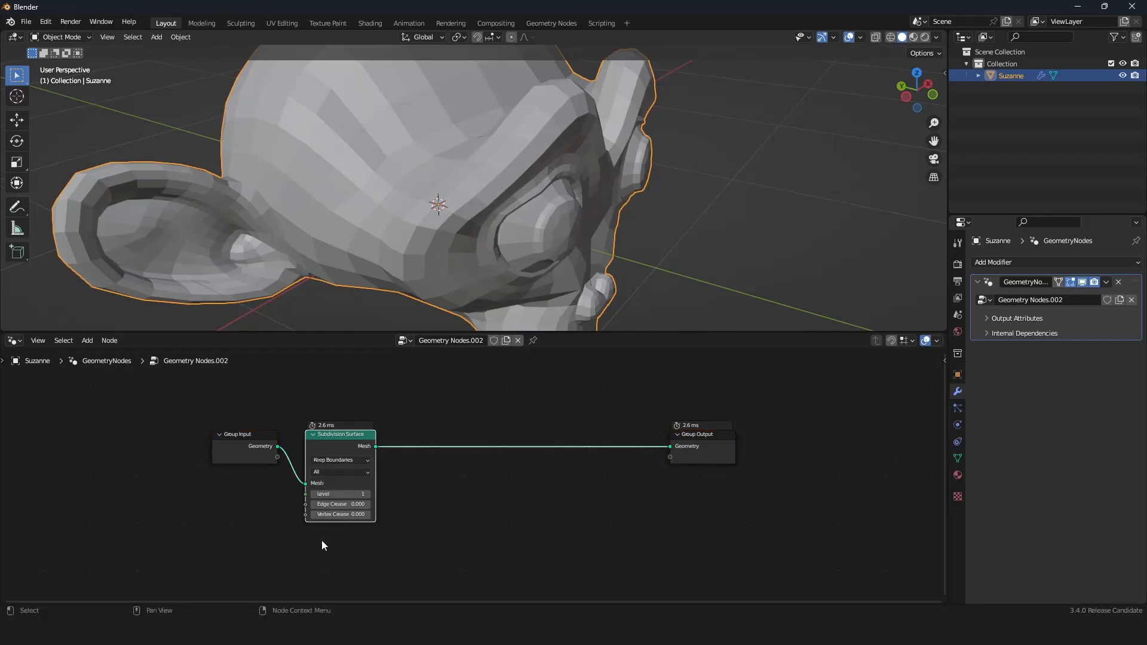
key("KP_Decimal")
left_click(375, 450)
key("KP_Decimal")
scroll(400, 486, "down", 5)
middle_click_drag(399, 486, 289, 471)
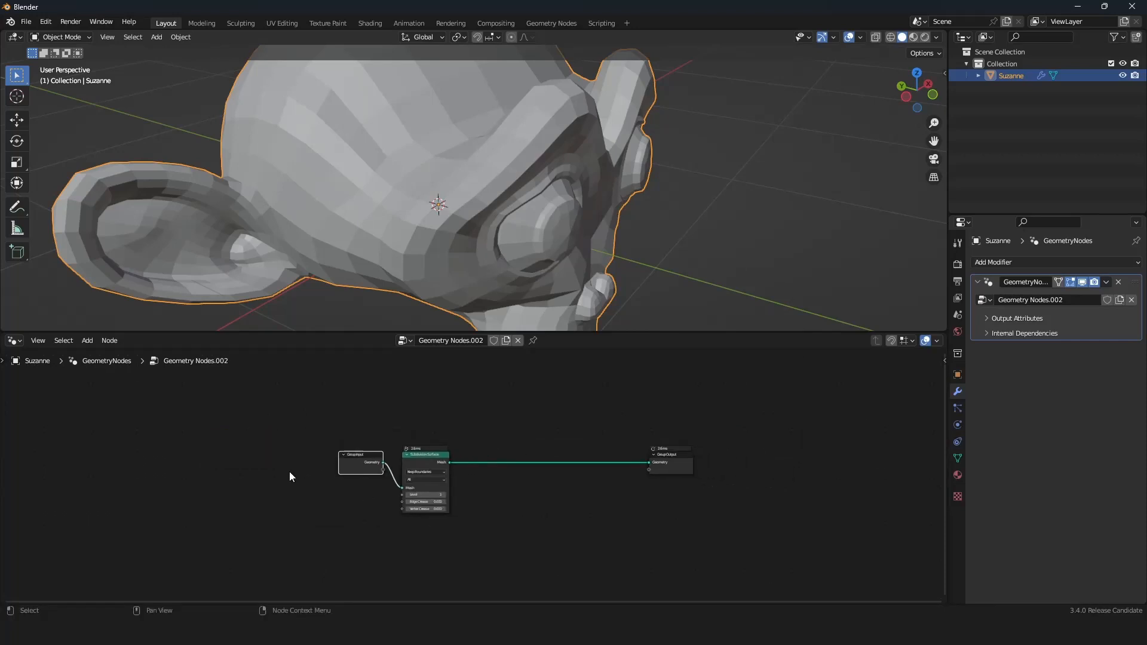
scroll(289, 472, "up", 4)
key("Home")
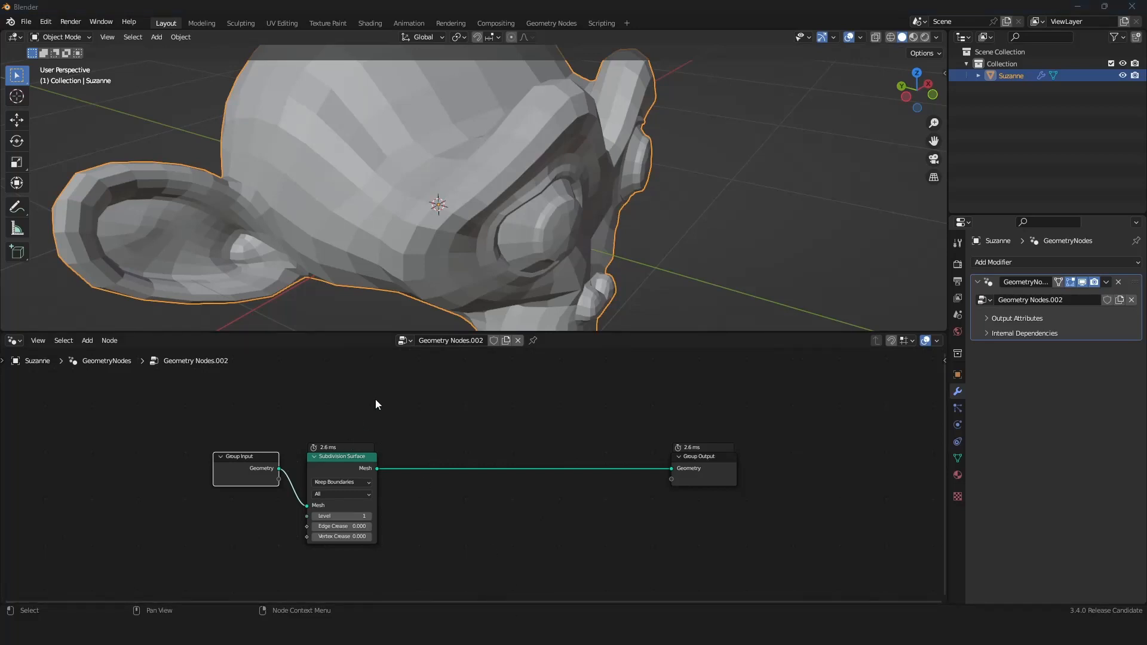
Detach the Subdivision Surface node from the chain and delete it, keeping Group Input linked to Group Output
left_click(436, 444)
scroll(428, 486, "up", 1)
middle_click_drag(428, 486, 435, 468)
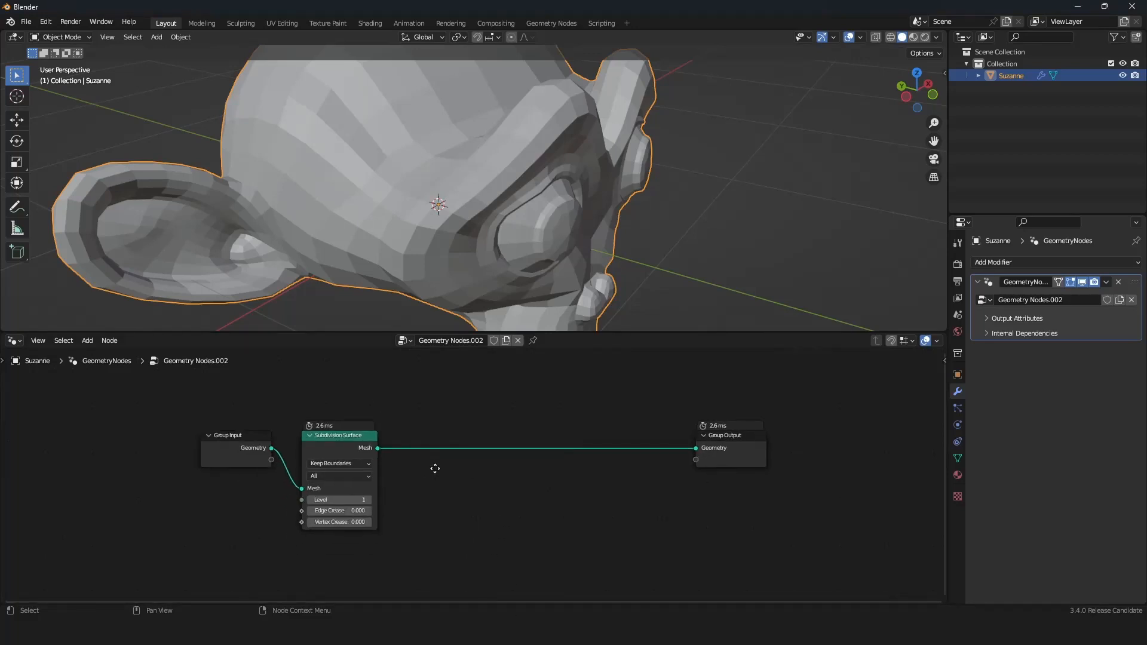
left_click_drag(318, 440, 482, 473, "alt")
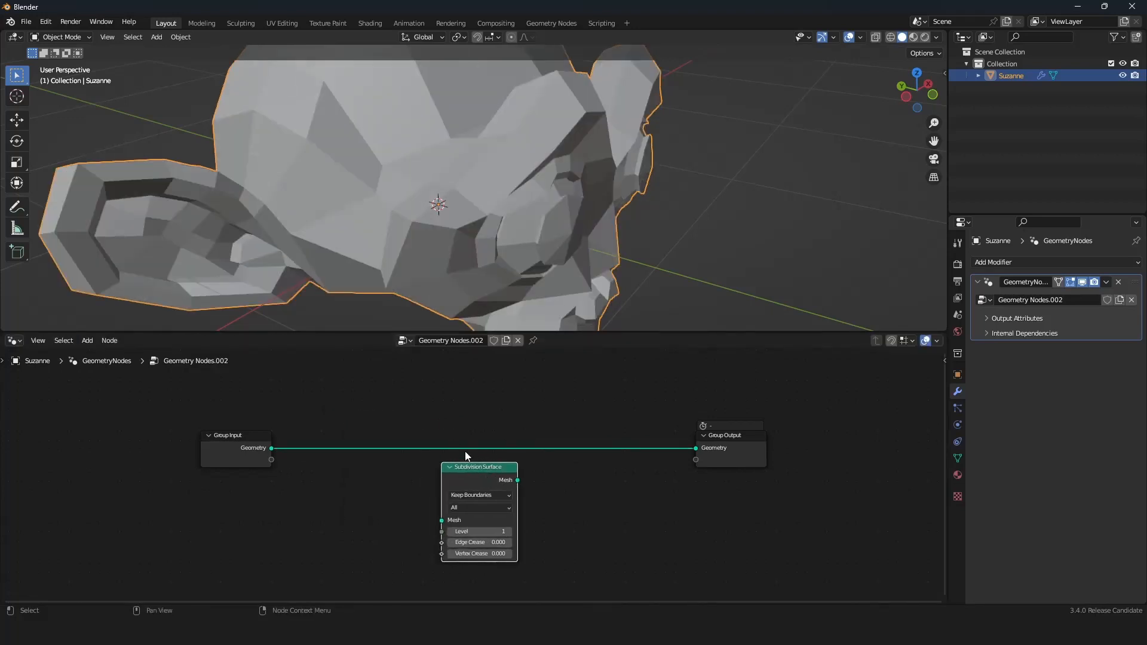
key("x")
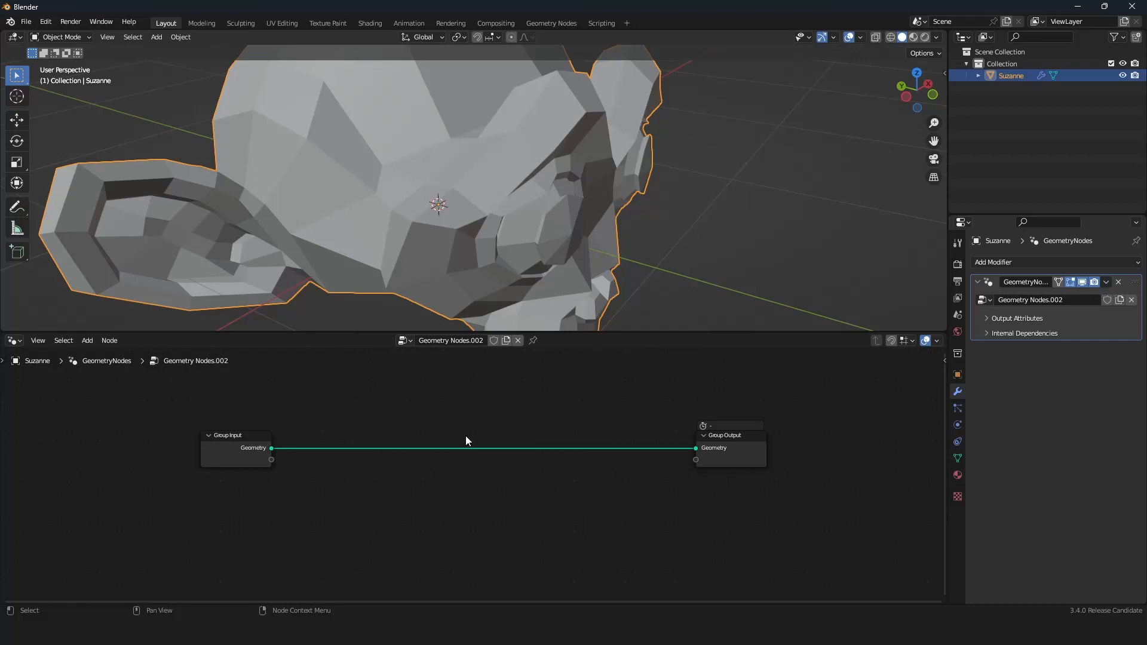
Examine the unsubdivided monkey head from several angles and look over the list of available modifiers
scroll(598, 232, "down", 5)
middle_click_drag(599, 232, 556, 233)
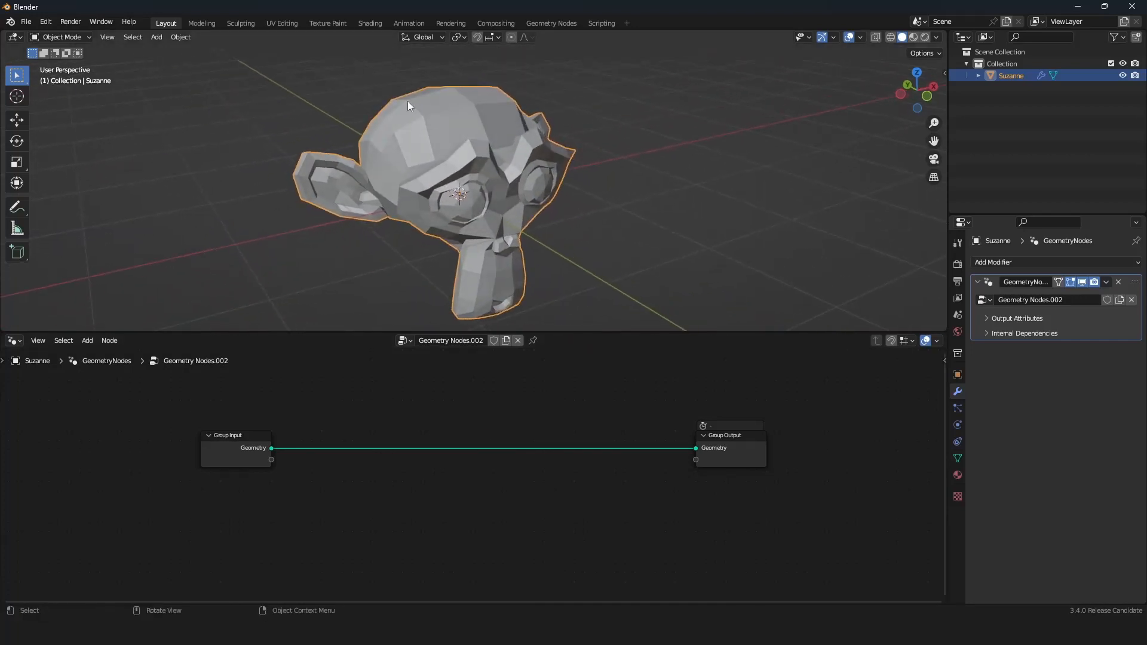
mouse_move(453, 222)
middle_mouse_down()
mouse_move(449, 210)
mouse_move(464, 214)
middle_mouse_up()
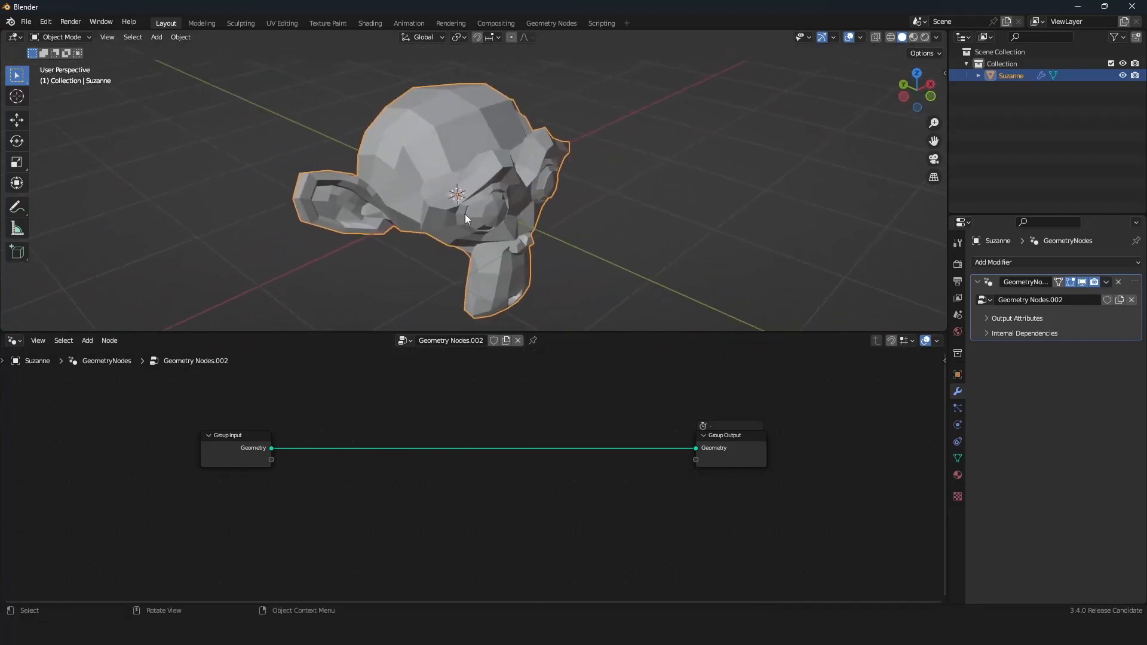
scroll(465, 214, "up", 4)
scroll(514, 431, "up", 1)
scroll(514, 431, "up", 2)
middle_click_drag(516, 434, 502, 472)
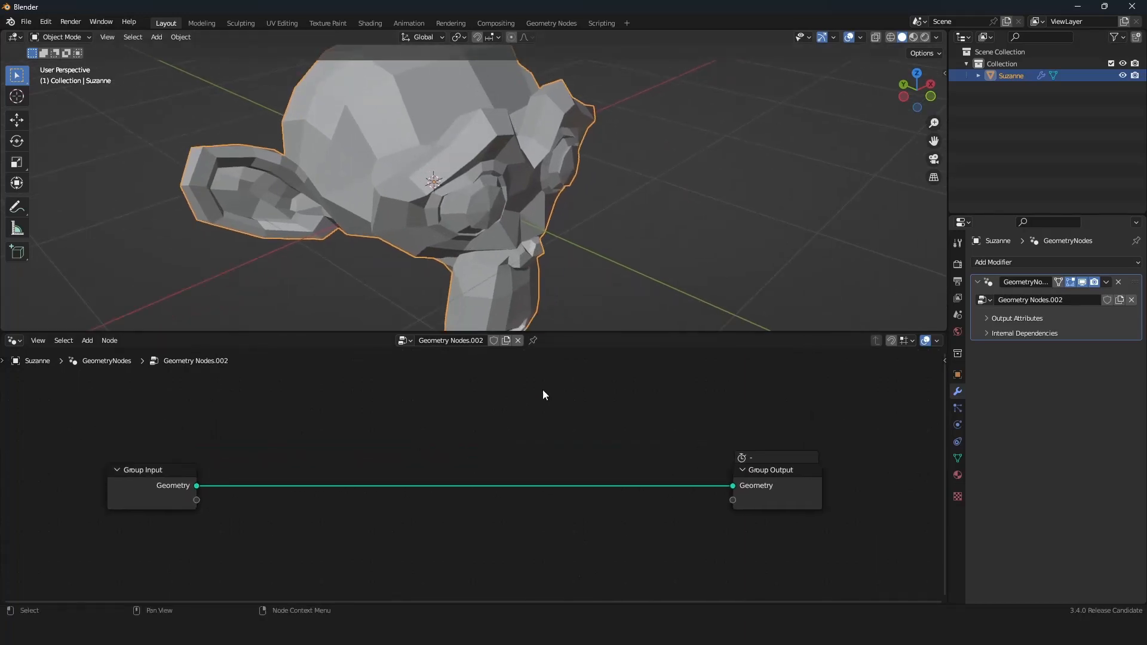
left_click(1019, 264)
left_click(920, 378)
Add a Triangulate node and insert it into the link right after Group Input
key("shift+a")
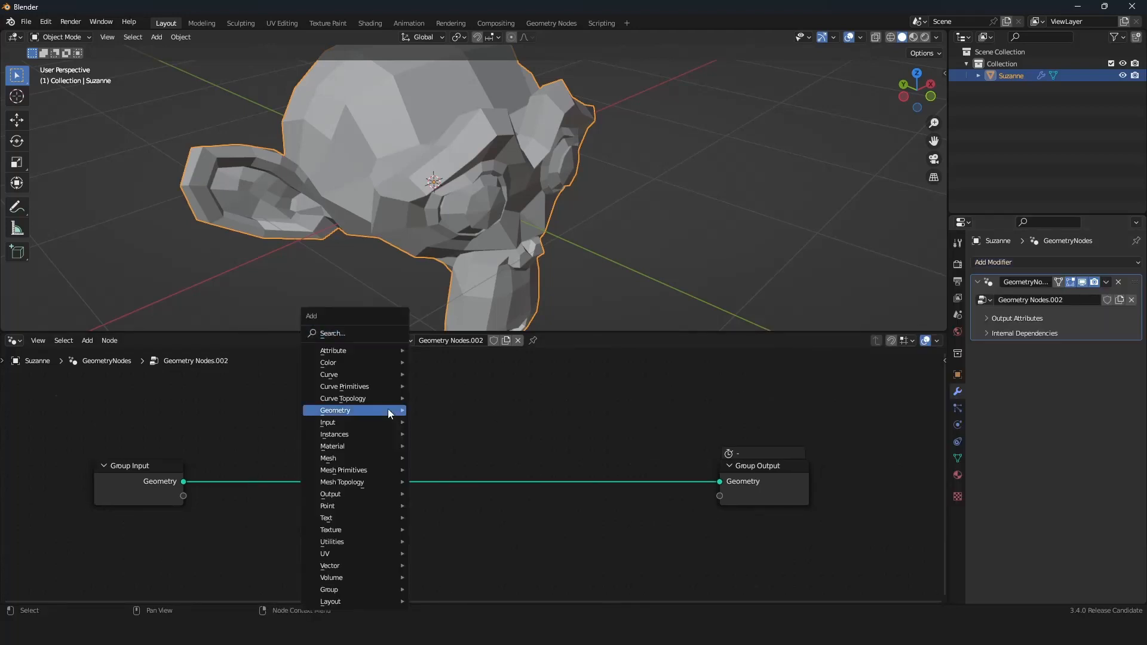
left_click(368, 335)
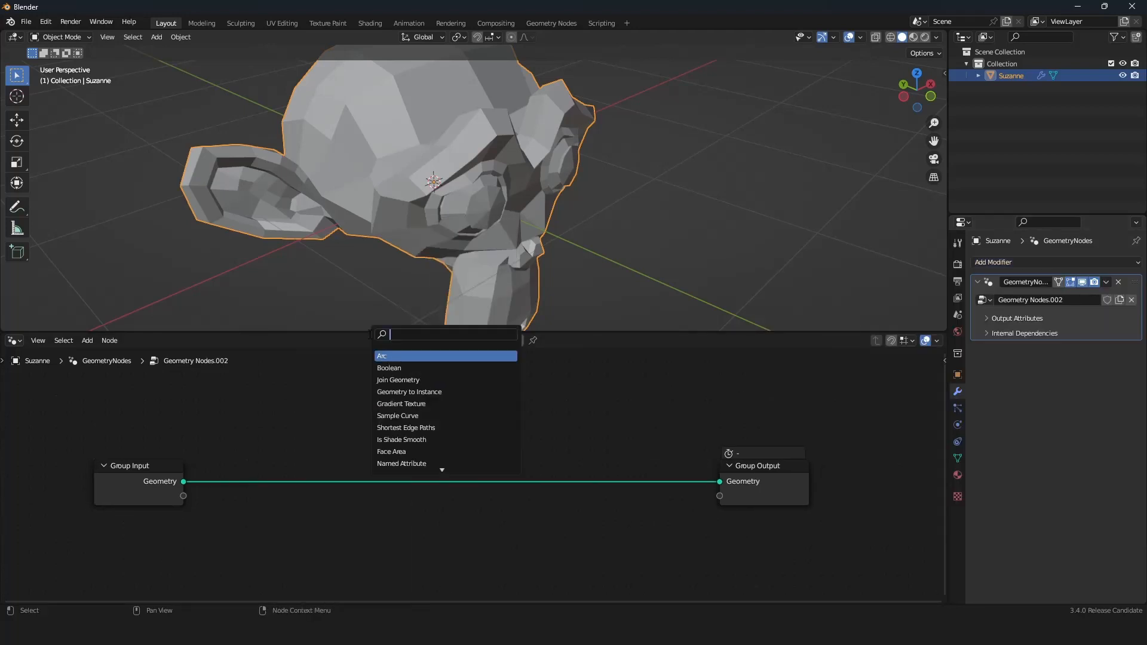
type("tri")
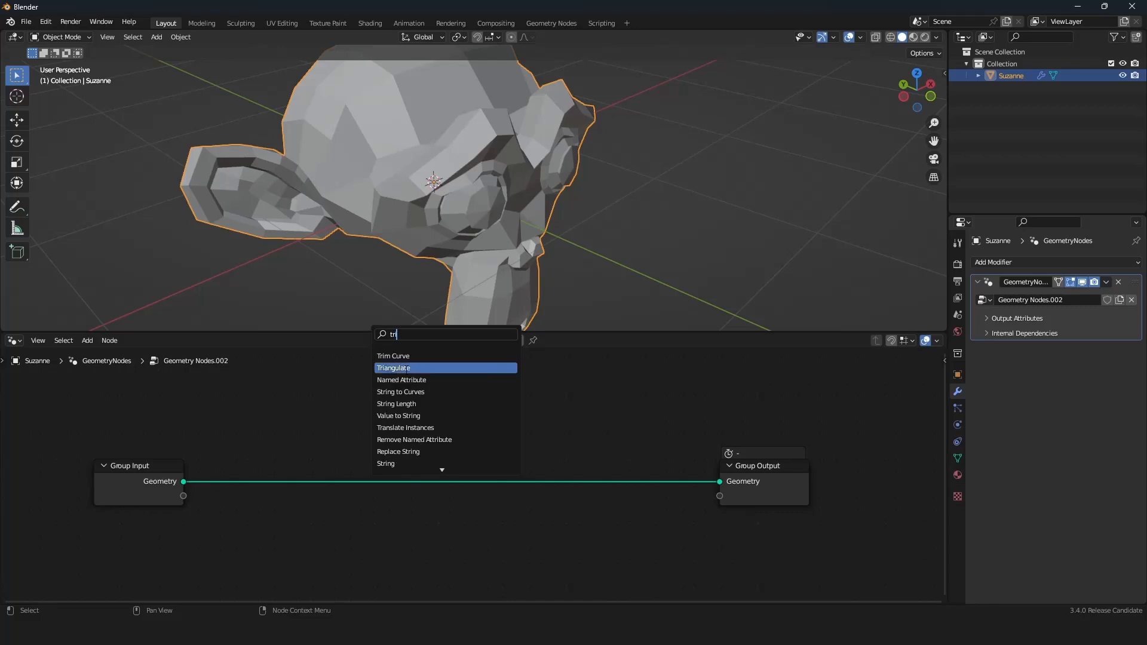
left_click(408, 369)
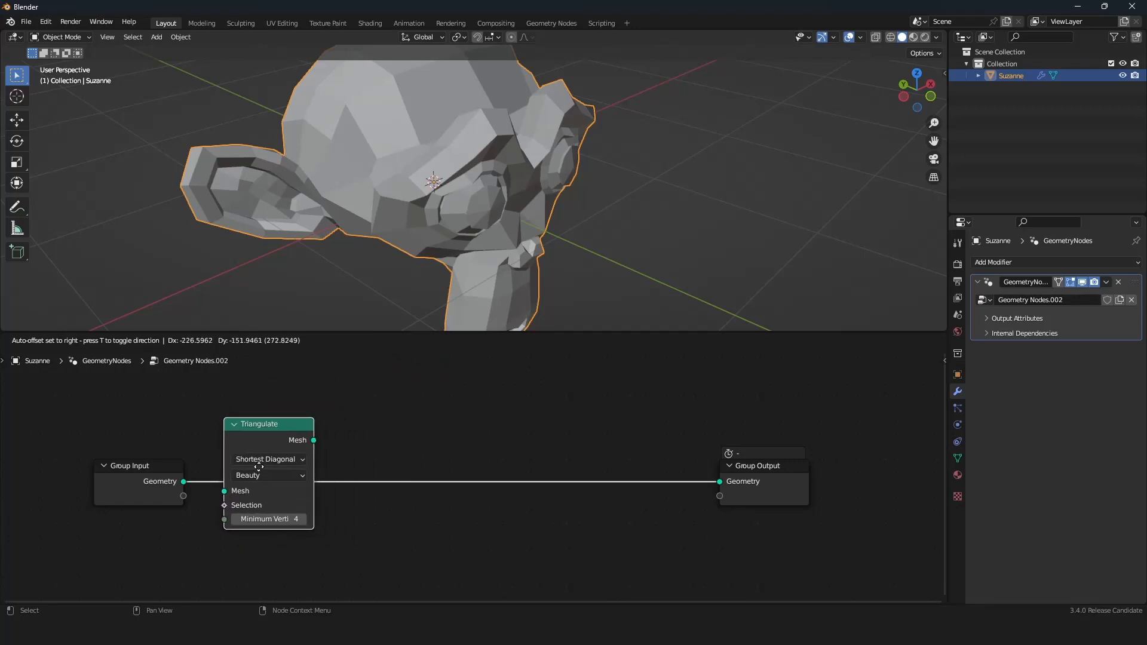
left_click(258, 467)
left_click_drag(277, 442, 261, 470)
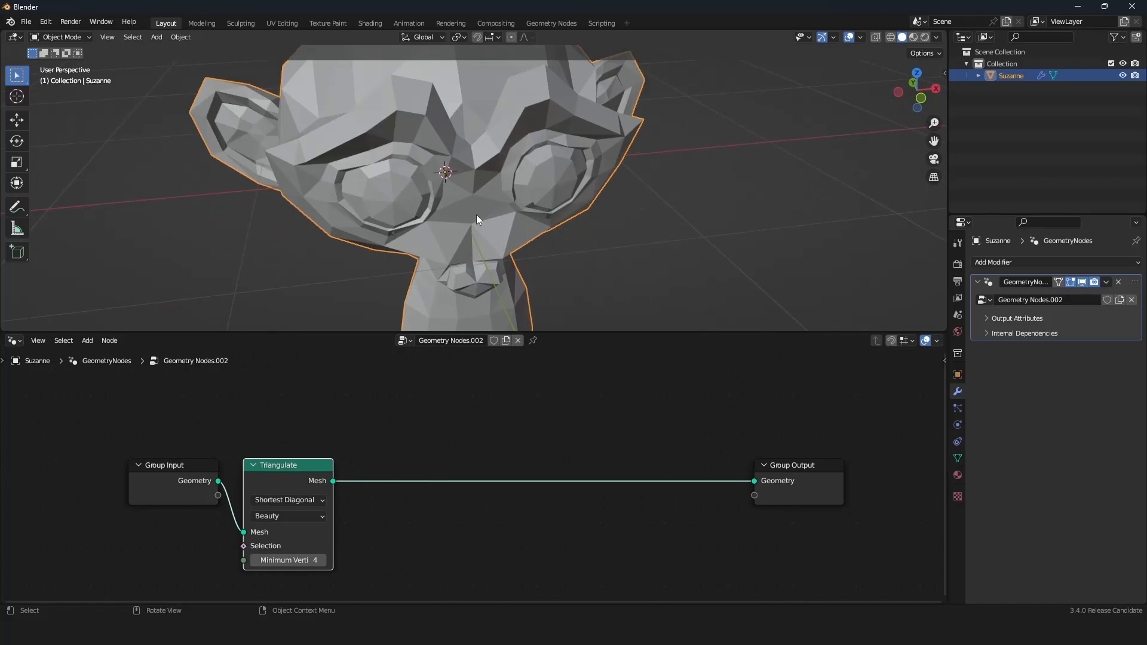
Add a Split Edges node and insert it into the link between Triangulate and Group Output
middle_click_drag(476, 214, 494, 231)
scroll(444, 237, "down", 3)
scroll(490, 239, "up", 2)
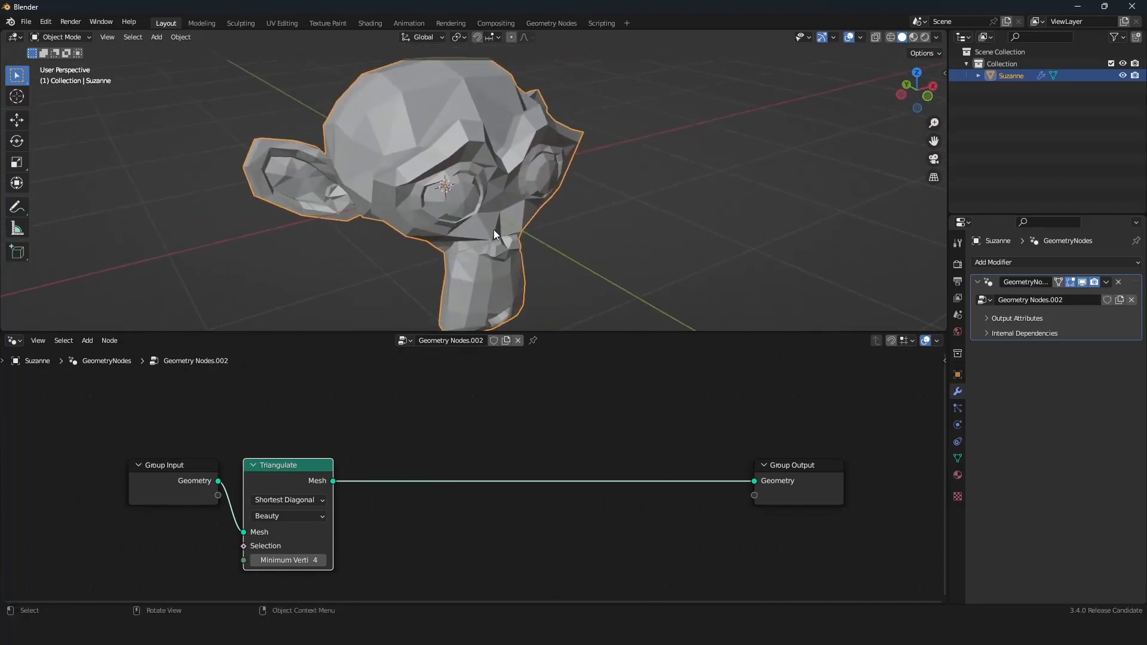
middle_click_drag(369, 457, 346, 447)
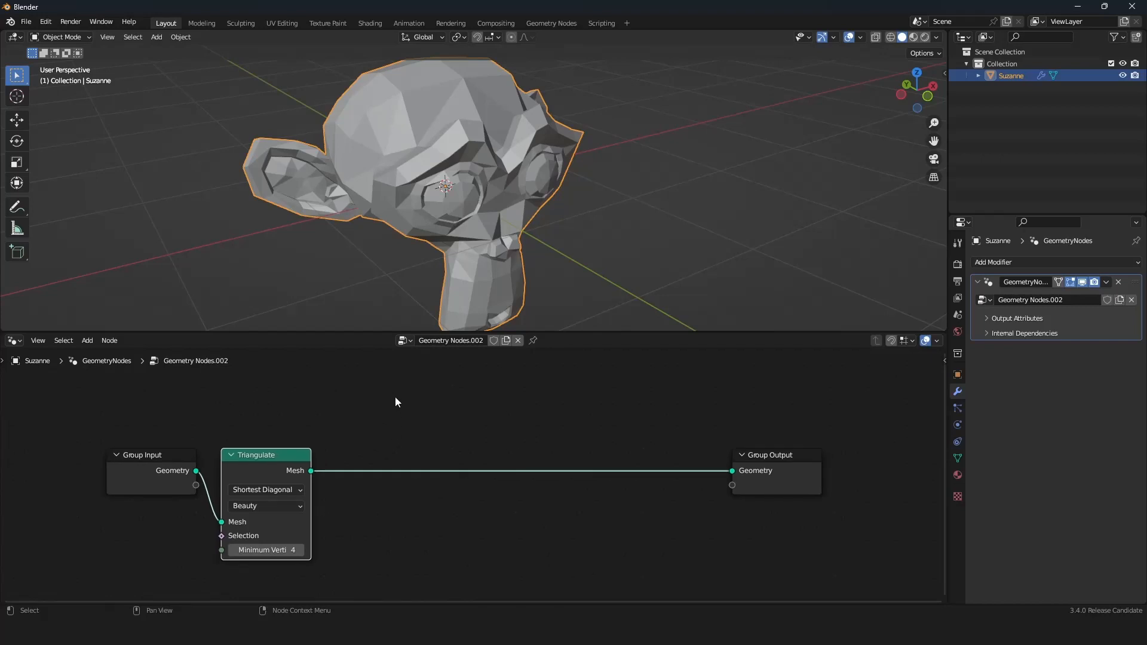
key("shift+a")
type("s")
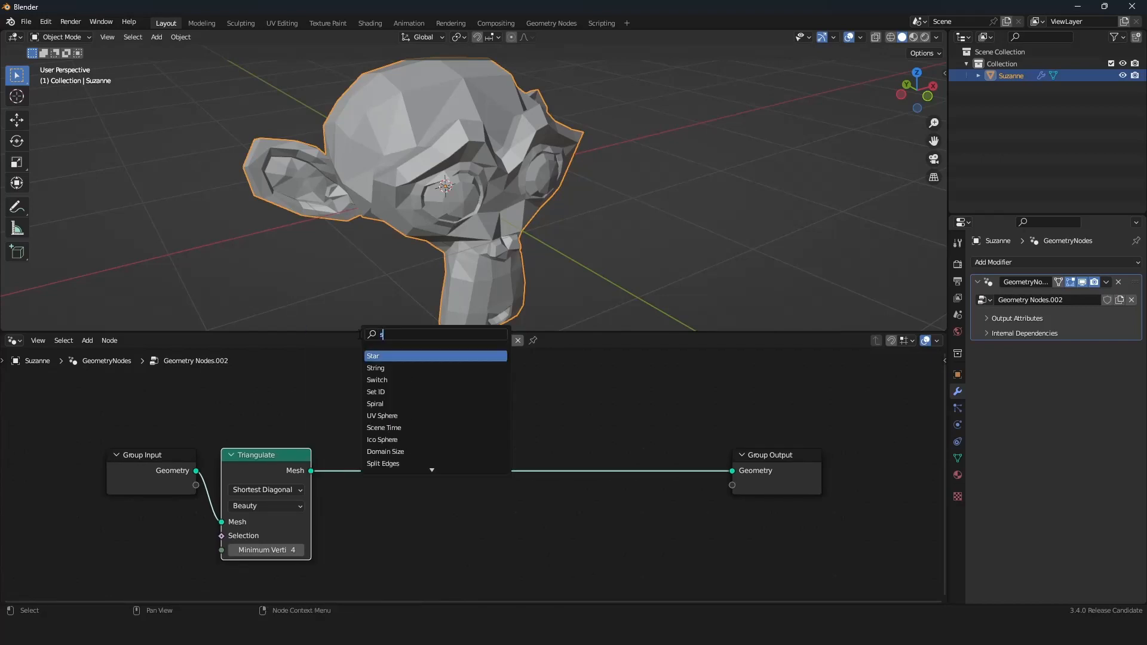
type("plit")
left_click(410, 356)
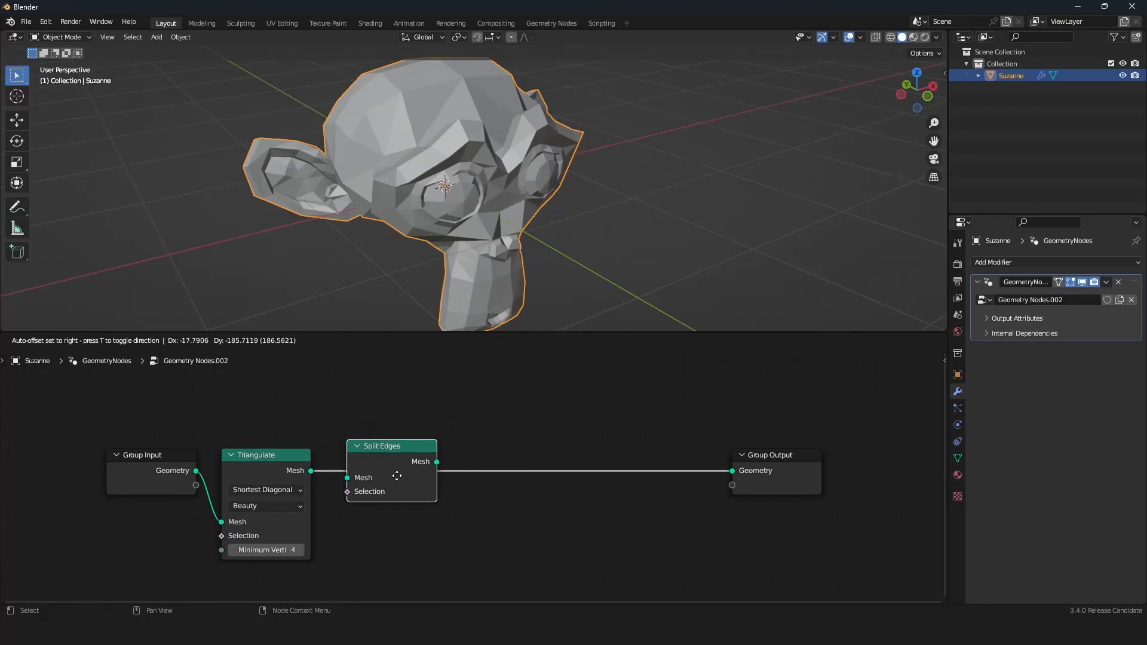
left_click(412, 475)
Move the Group Output node farther away from the Split Edges node
middle_click_drag(442, 432, 417, 430)
left_click_drag(141, 474, 88, 484)
right_click(87, 484)
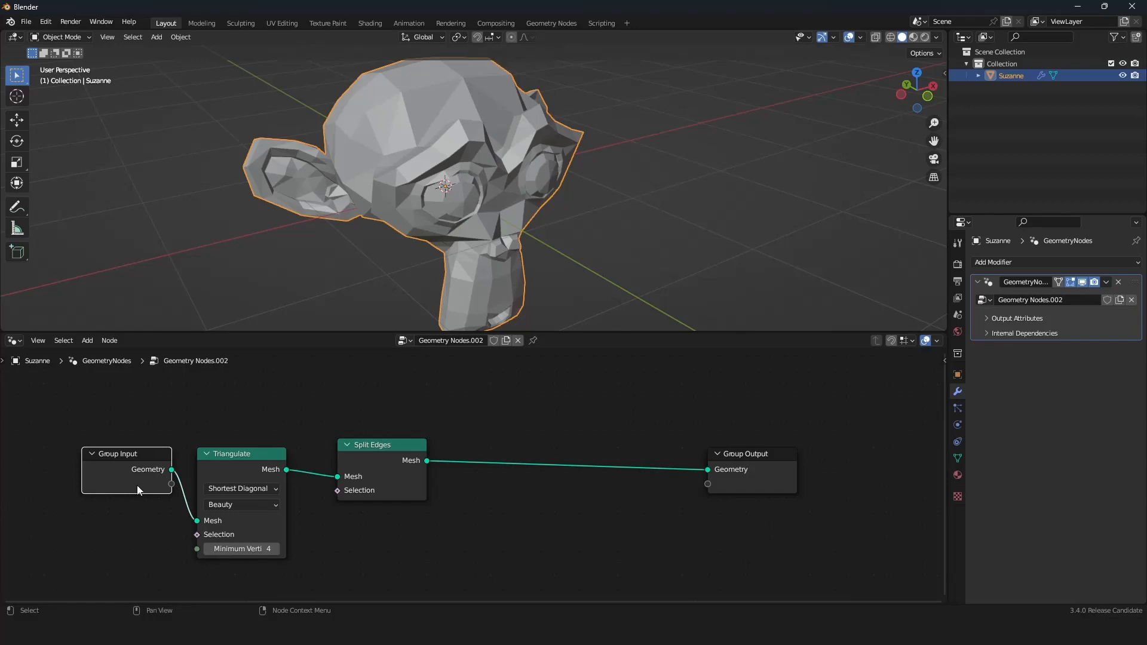
left_click_drag(724, 494, 771, 498)
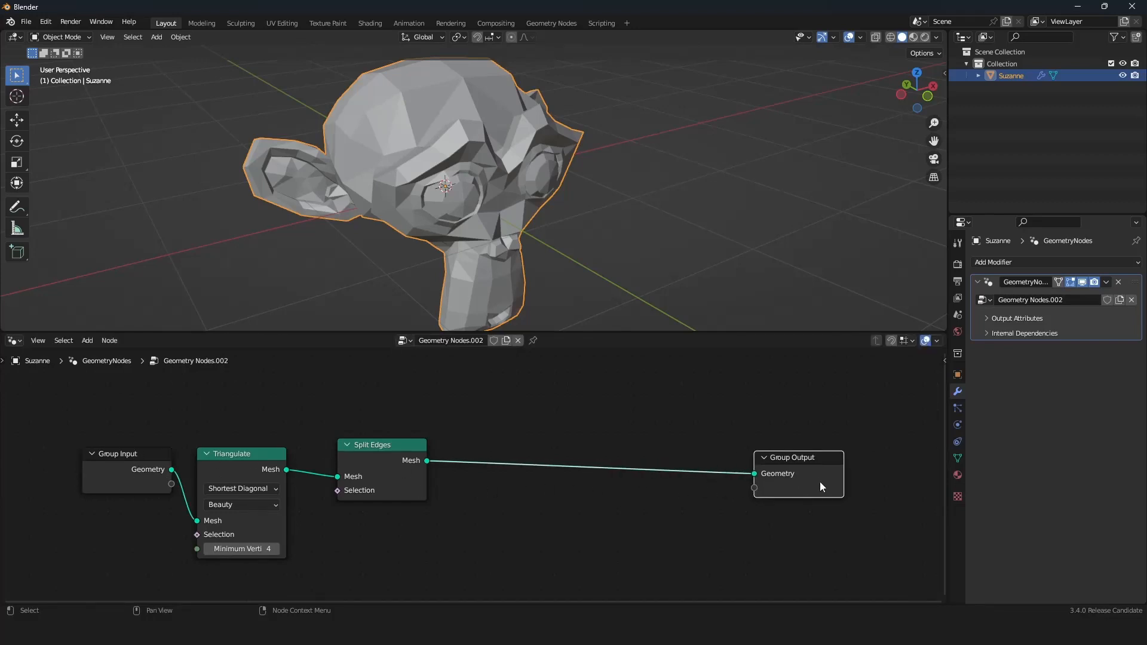
left_click_drag(126, 463, 112, 454)
right_click(111, 454)
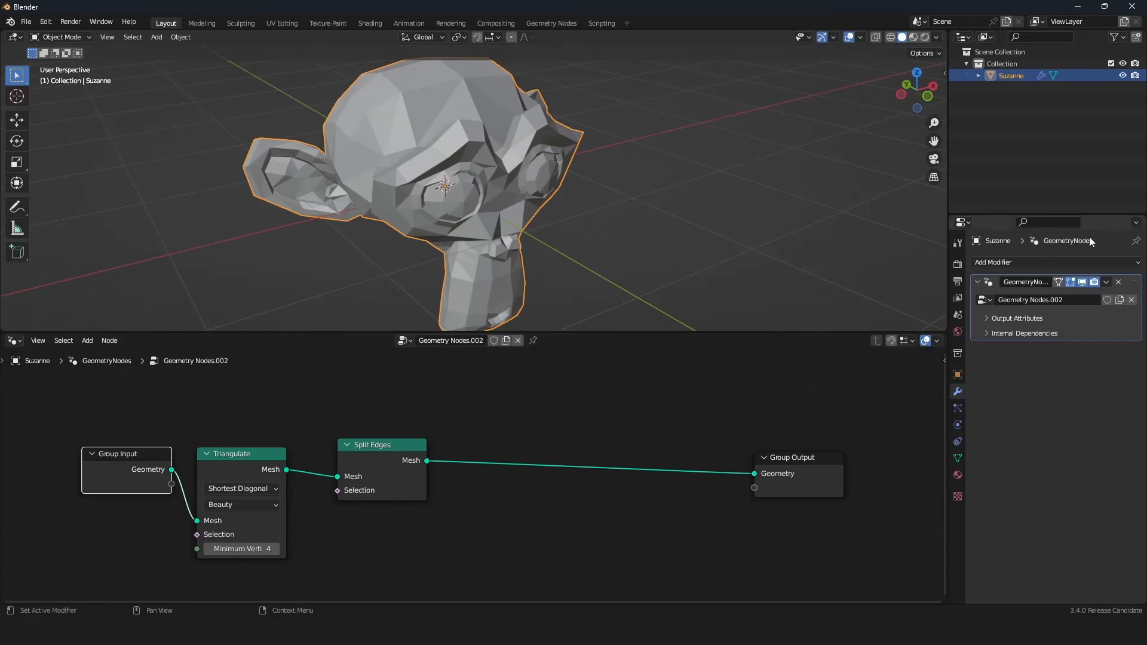
left_click(809, 494)
left_click_drag(815, 477, 826, 483)
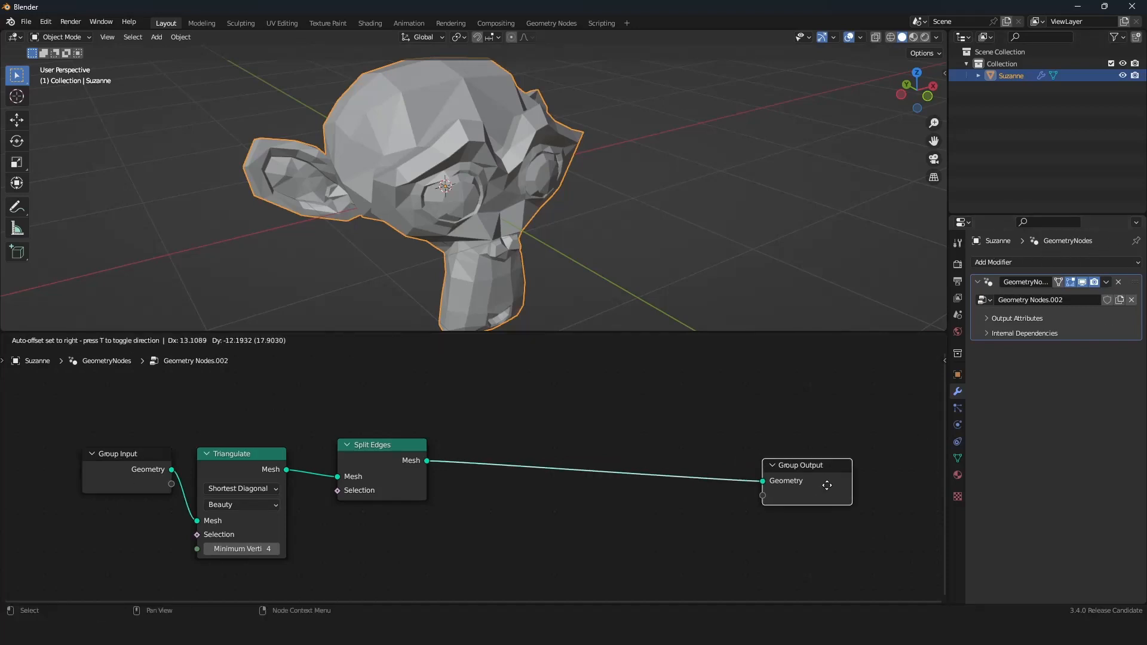
right_click(826, 484)
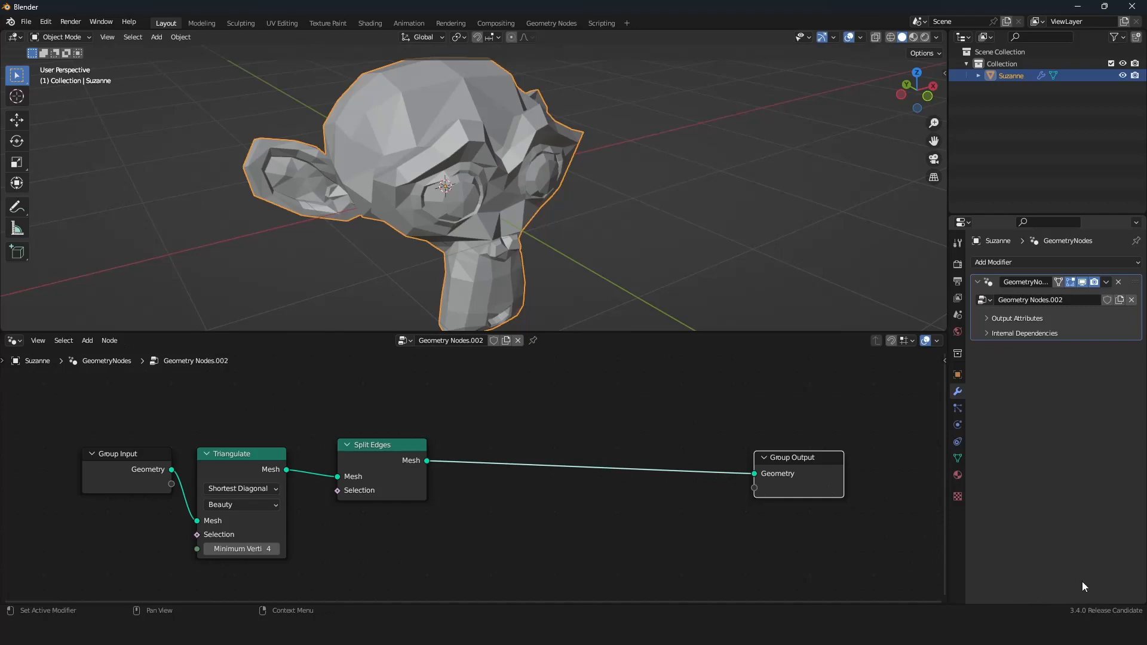
left_click(300, 436)
left_click_drag(259, 465, 247, 447)
right_click(248, 447)
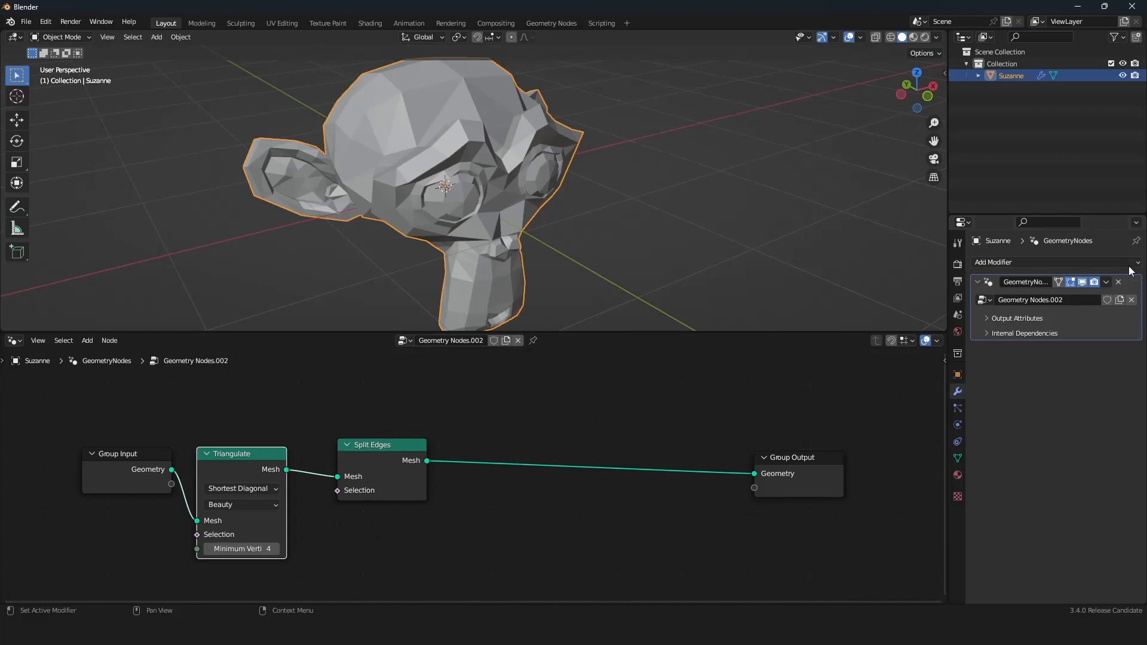
Place the Split Edges node right beside the Triangulate node, level with it
left_click_drag(367, 457, 341, 467)
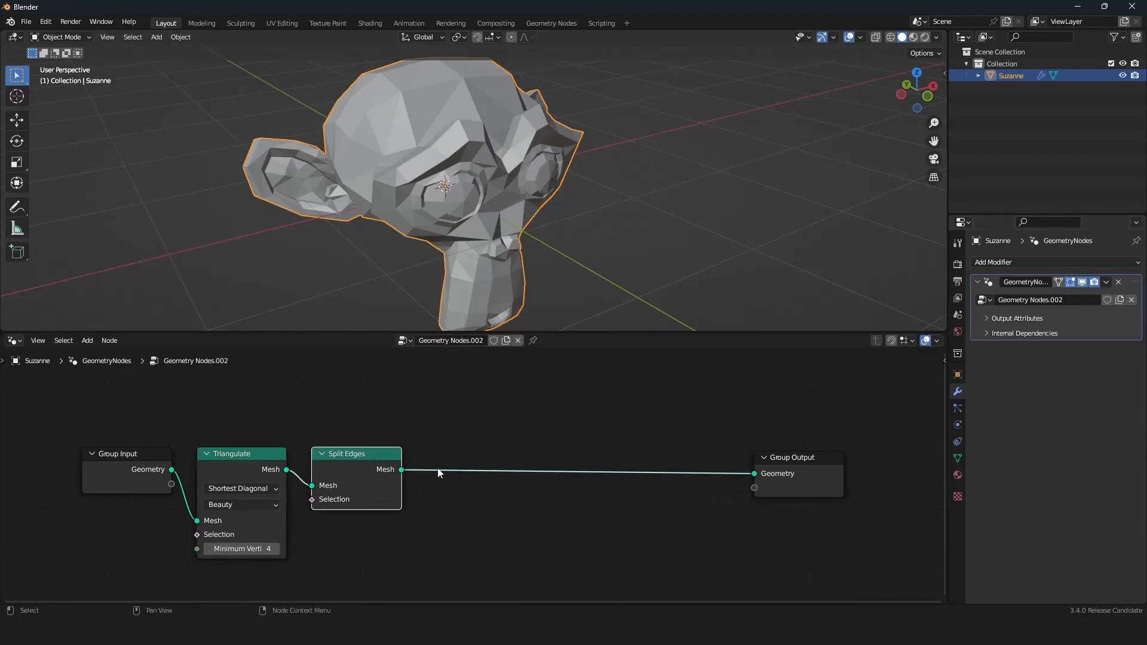
left_click_drag(247, 471, 254, 476)
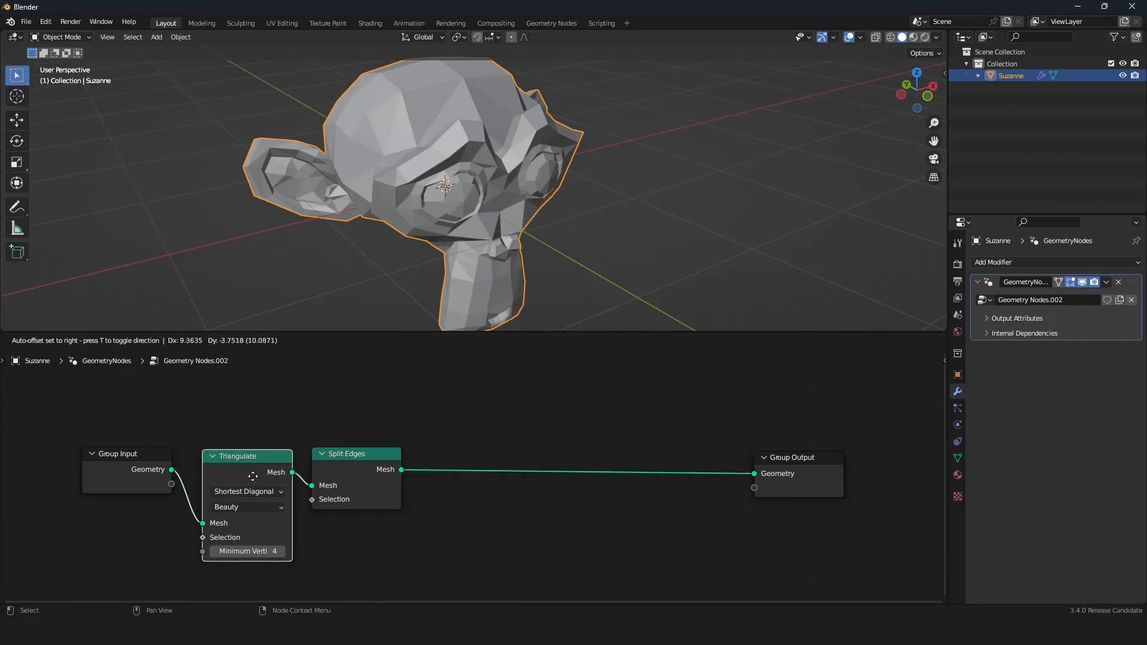
right_click(253, 477)
Add a Subdivision Surface node after Split Edges, line it up with the chain and set its level to 2
middle_click_drag(539, 176, 543, 174)
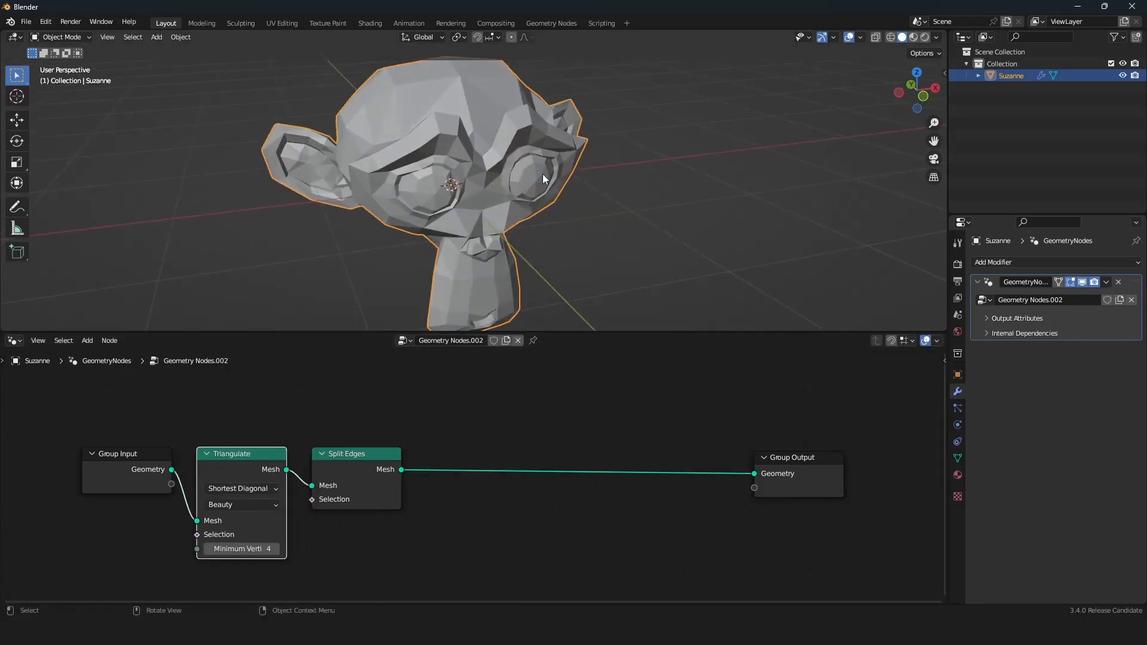
scroll(473, 435, "up", 2)
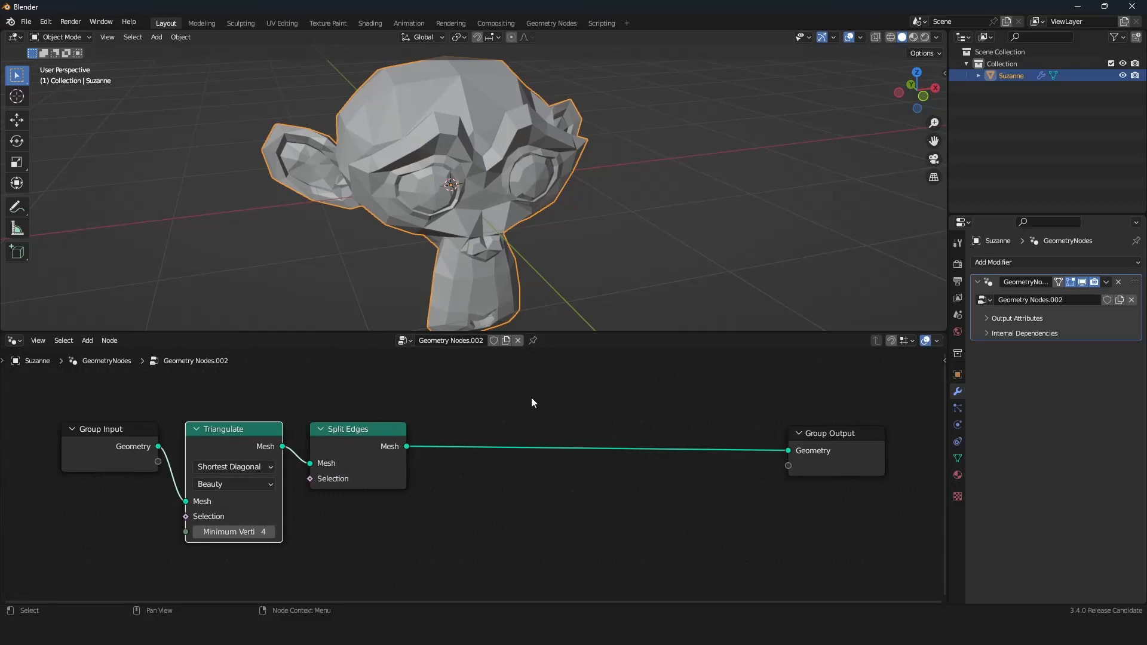
key("shift+a")
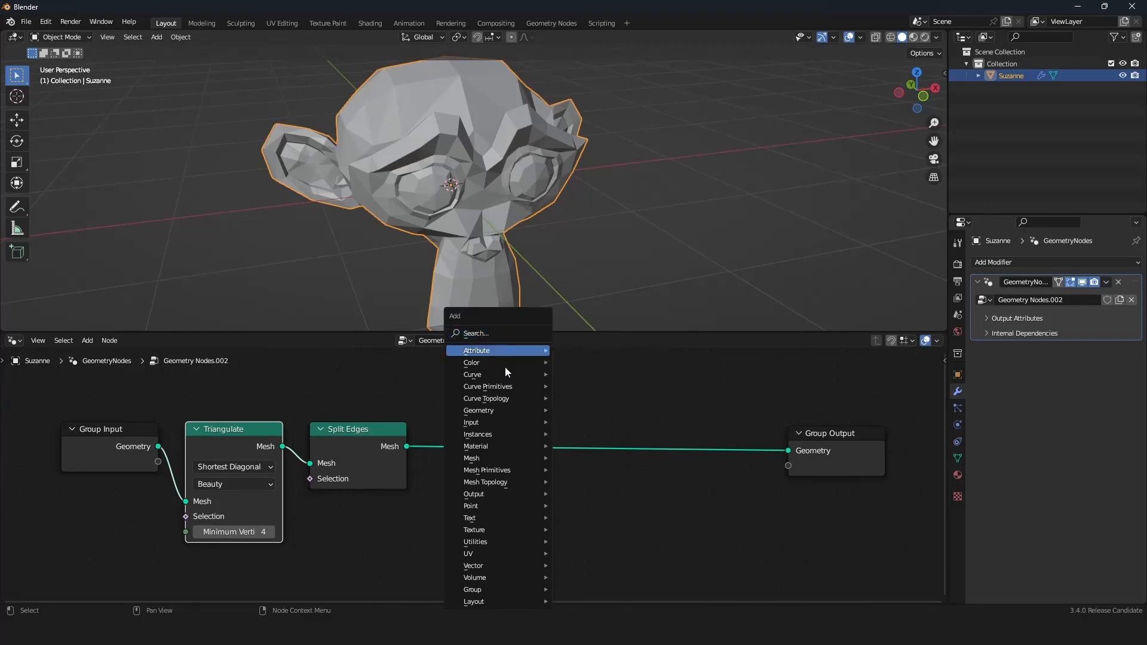
mouse_move(481, 458)
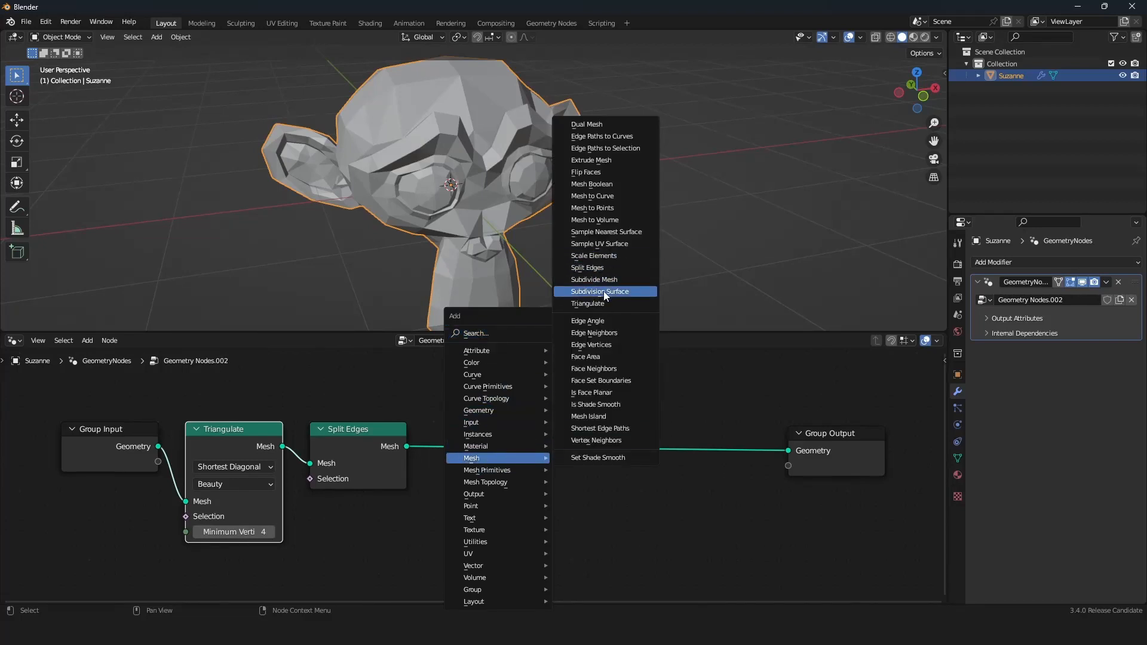
left_click(603, 292)
left_click(518, 411)
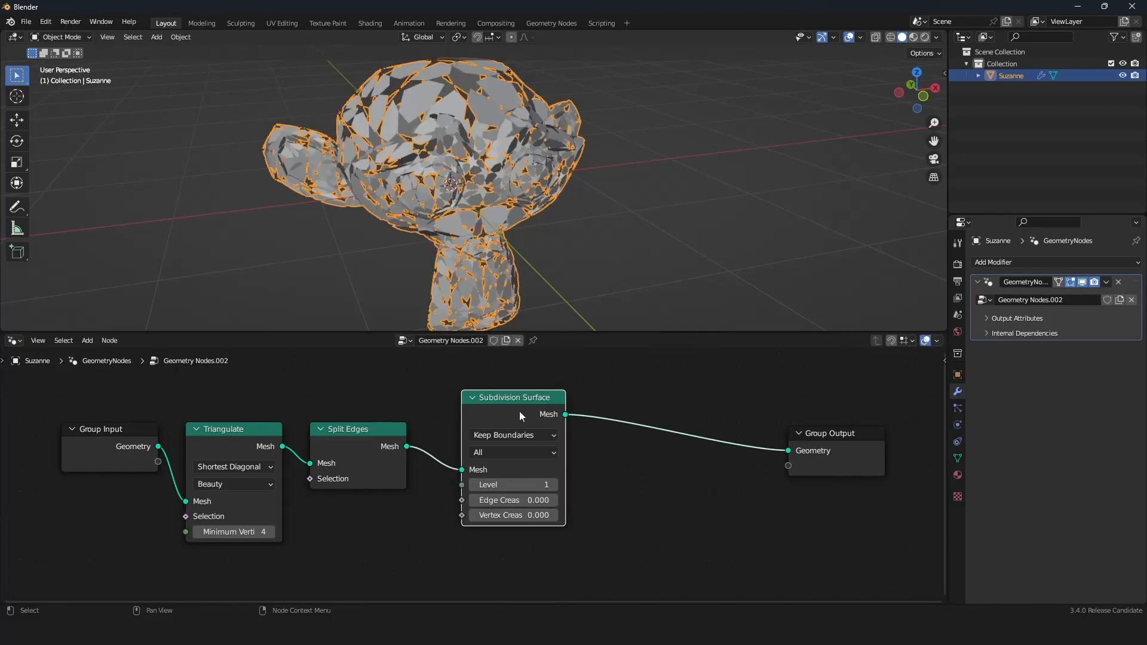
left_click_drag(519, 412, 493, 439)
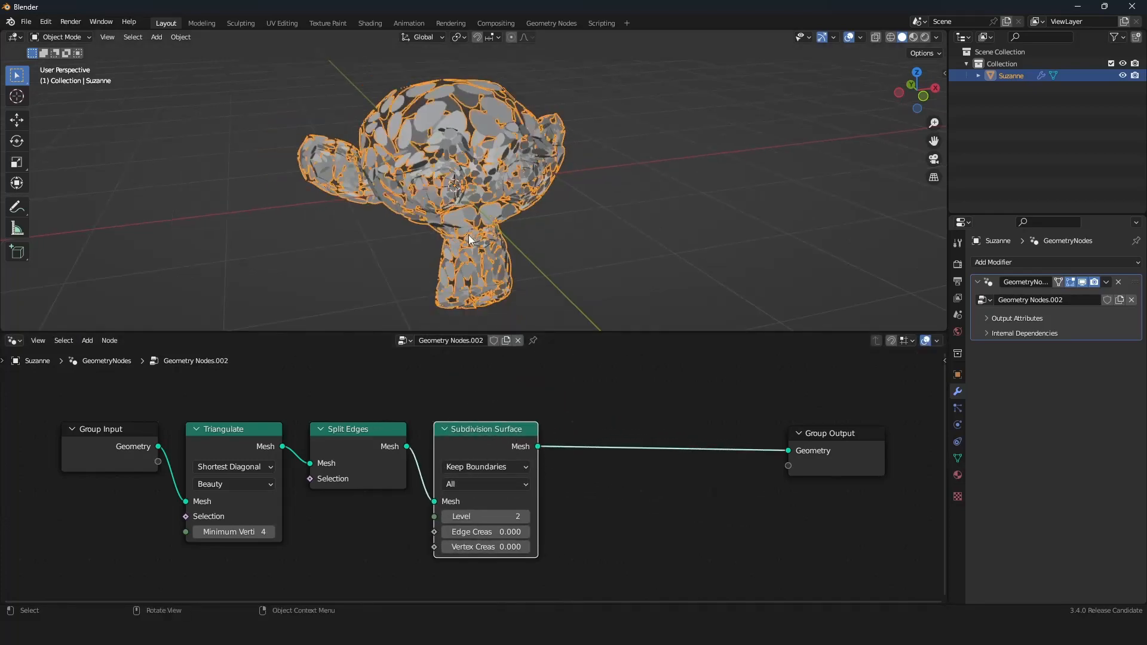
Inspect the split, rounded faces of the monkey head and add an Extrude Mesh node after Subdivision Surface
middle_click_drag(469, 234, 506, 196)
scroll(524, 245, "up", 6)
scroll(562, 200, "down", 5)
scroll(626, 457, "down", 2)
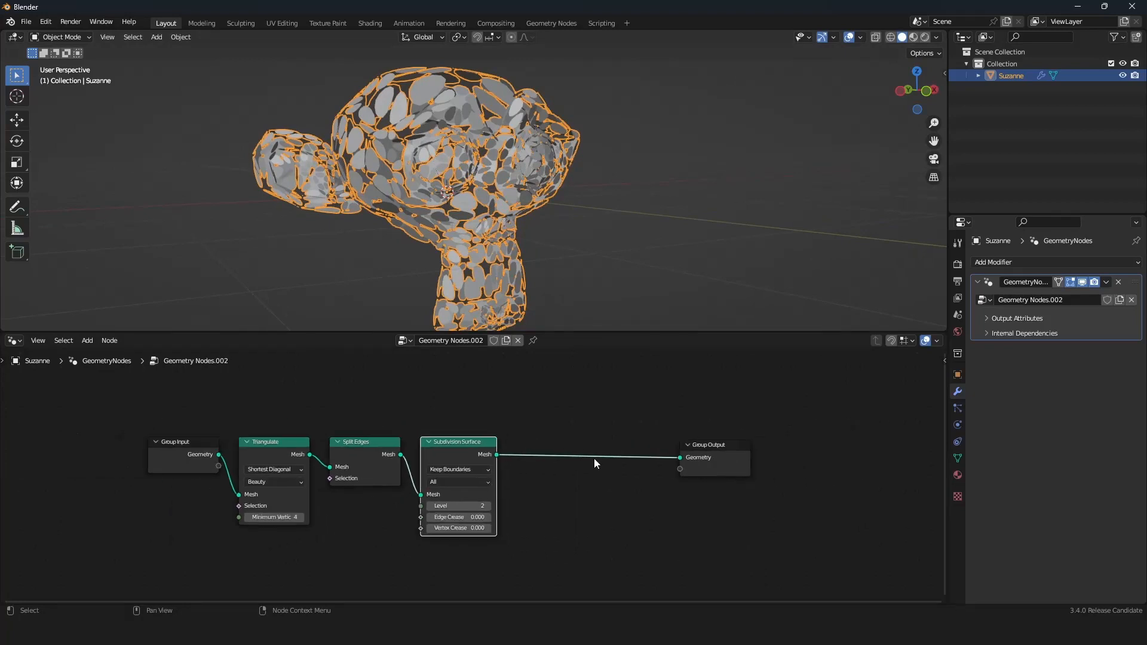
key("shift+a")
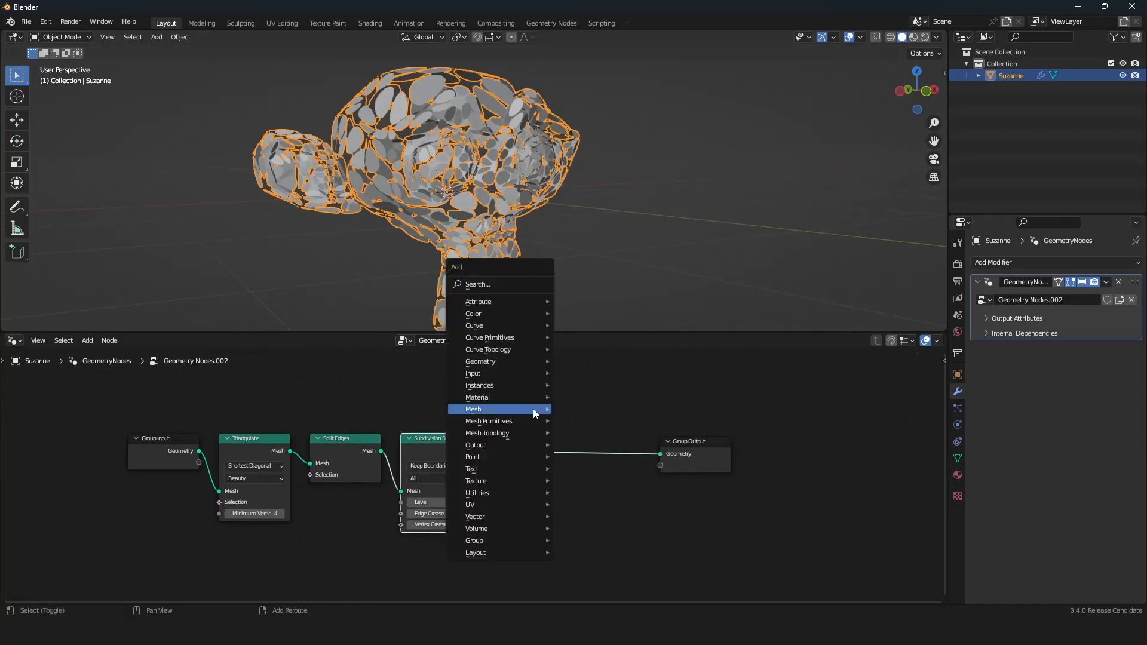
mouse_move(533, 409)
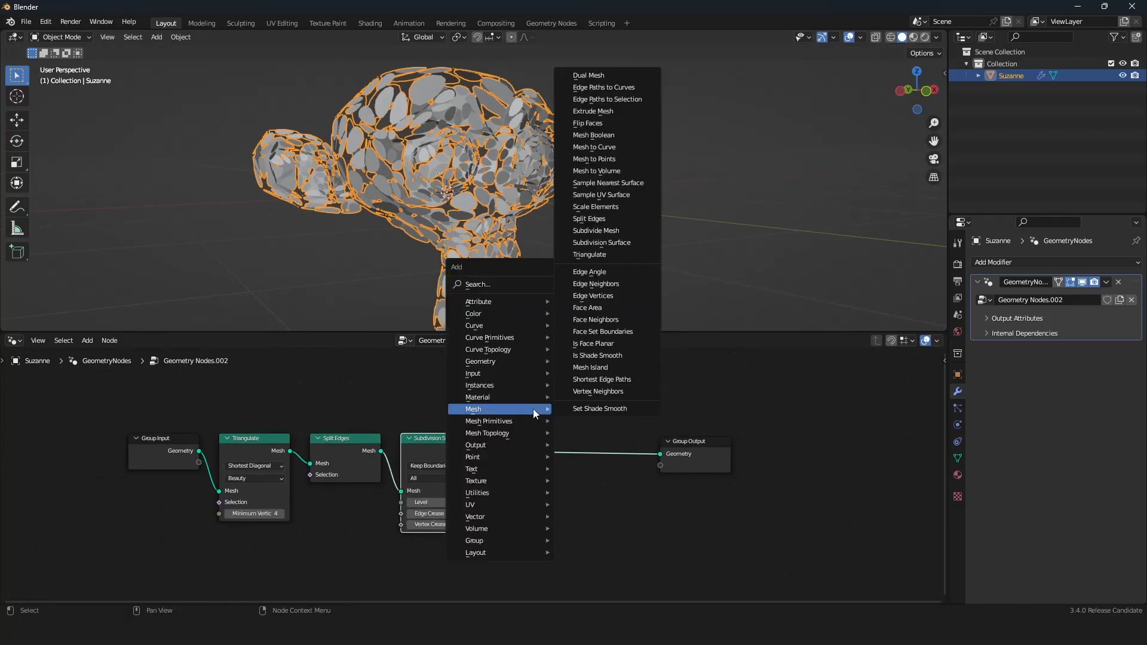
left_click(598, 111)
left_click(500, 421)
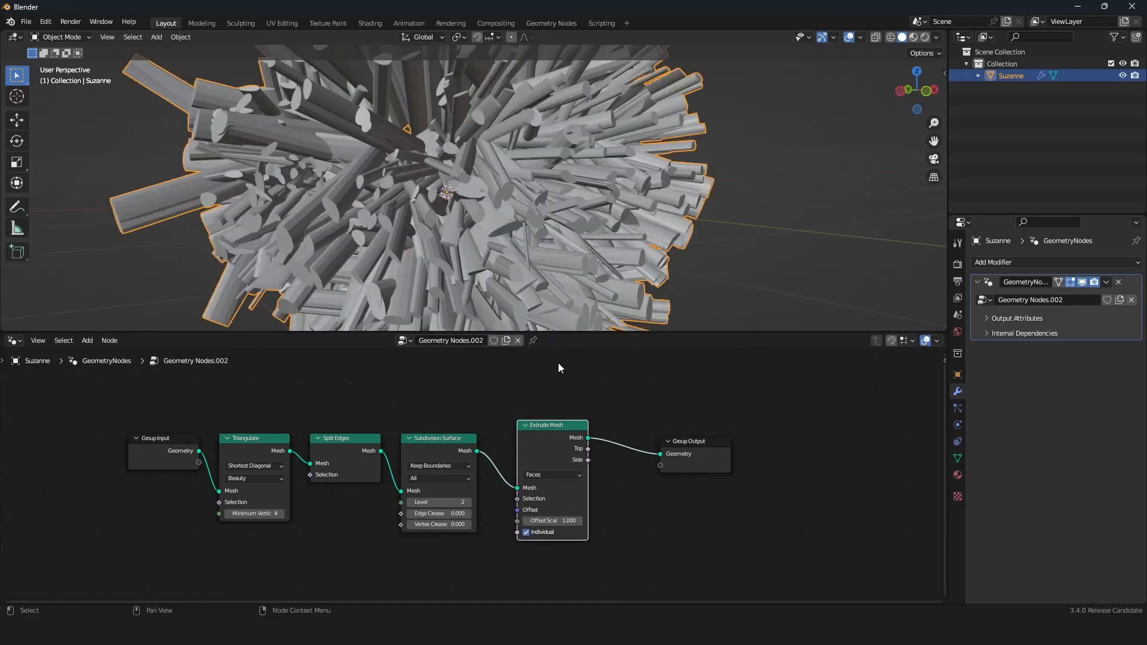
Line up the Extrude Mesh node beside Subdivision Surface and set its offset scale to 0.010
scroll(590, 273, "up", 3)
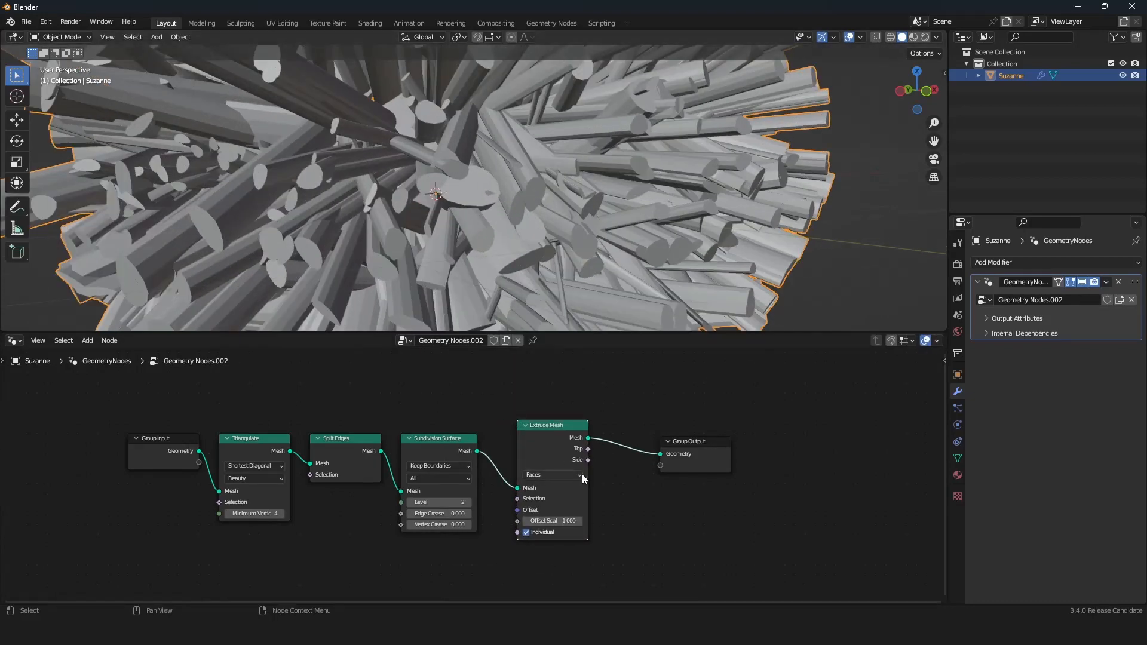
scroll(583, 478, "up", 2)
left_click_drag(576, 413, 560, 433)
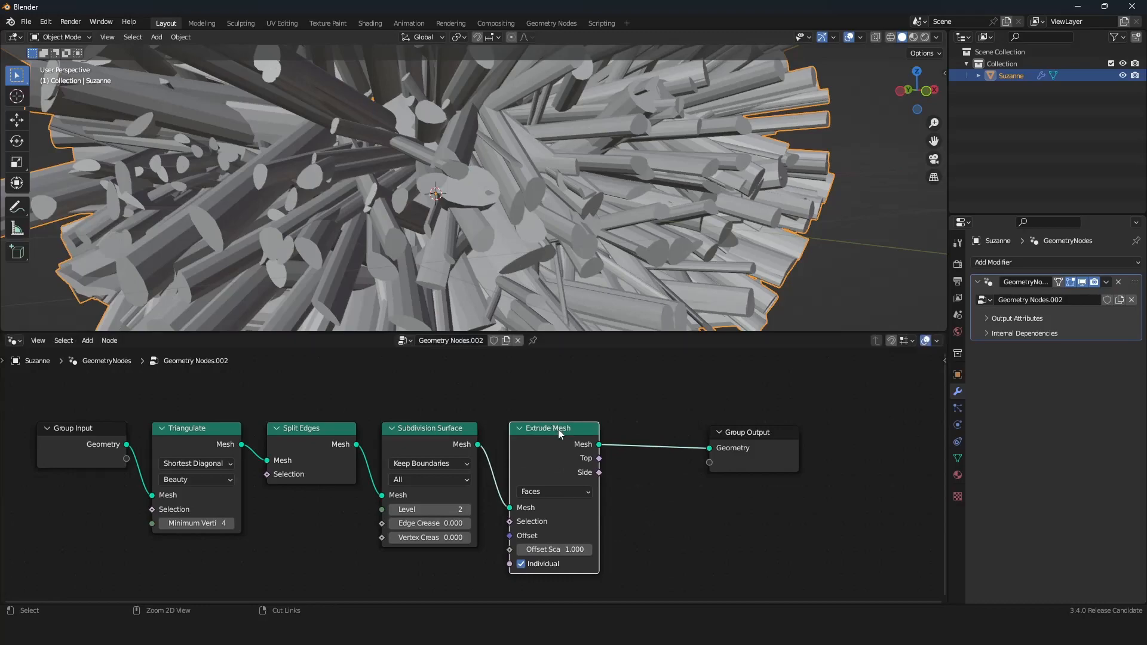
scroll(558, 429, "up", 1)
left_click_drag(562, 540, 536, 540)
scroll(543, 271, "up", 3)
scroll(543, 270, "up", 3)
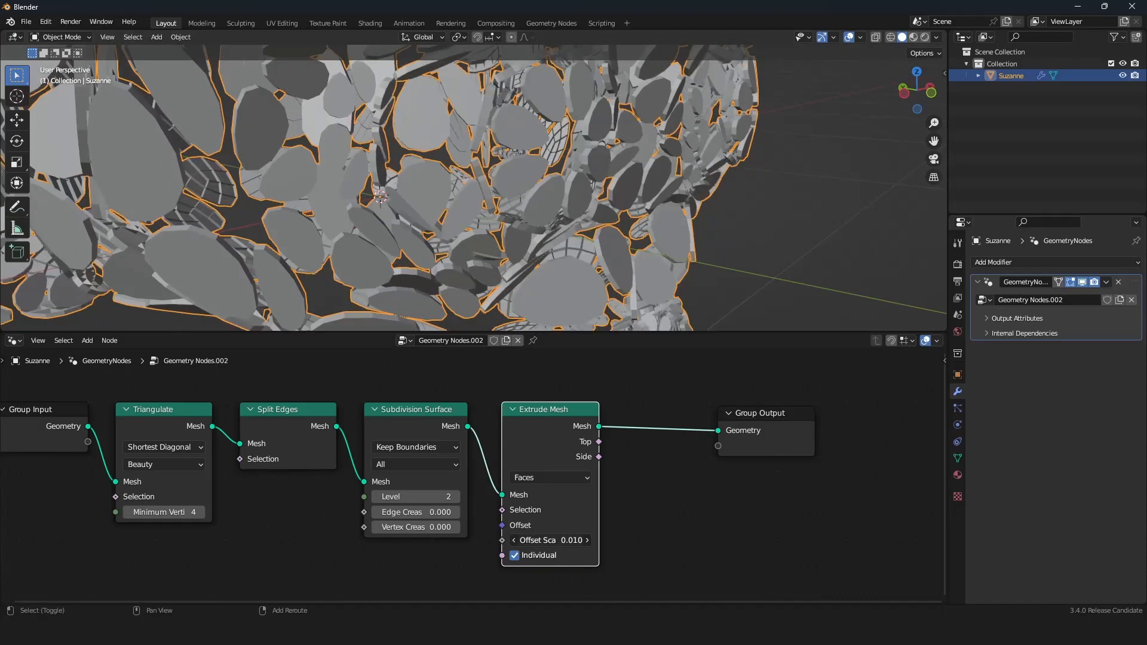
Enter Edit Mode on the monkey mesh and move a vertex on top of the head
scroll(516, 235, "down", 7)
middle_click_drag(540, 228, 485, 234)
scroll(517, 203, "up", 4)
key("Tab")
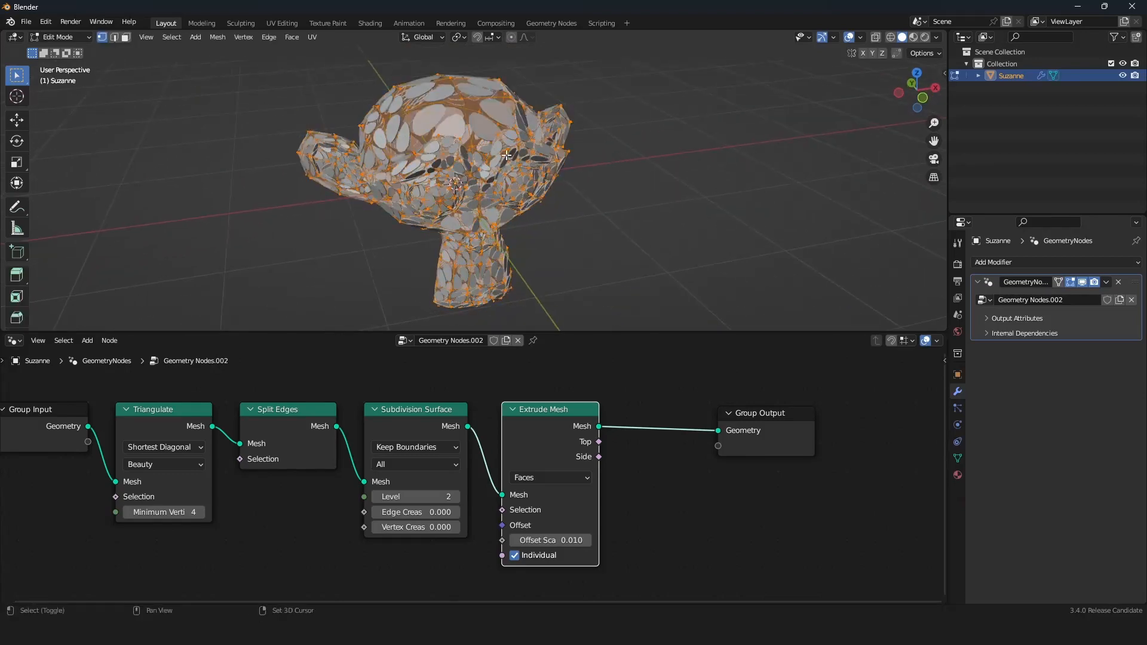
middle_click_drag(507, 156, 518, 186)
key("Tab")
key("Tab")
left_click(466, 128)
scroll(468, 138, "down", 4)
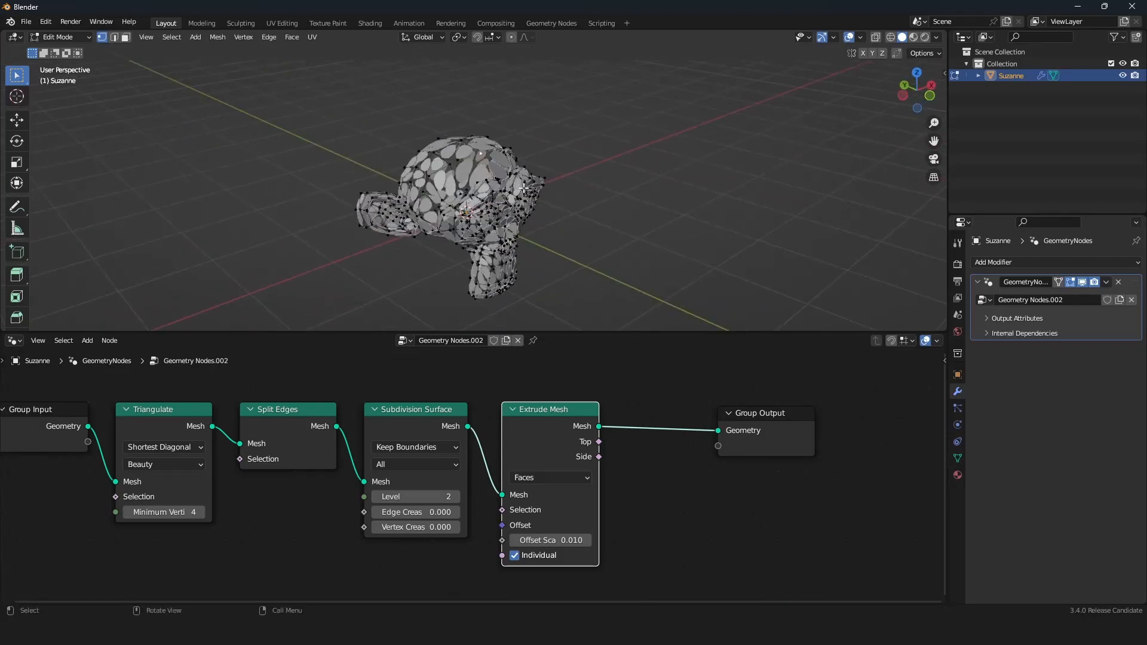
key("g")
left_click(511, 206)
Extrude a face on top of the monkey head upward, extrude another face from the new geometry, and return to Object Mode
left_click(453, 152)
middle_click_drag(453, 152, 559, 158)
key("e")
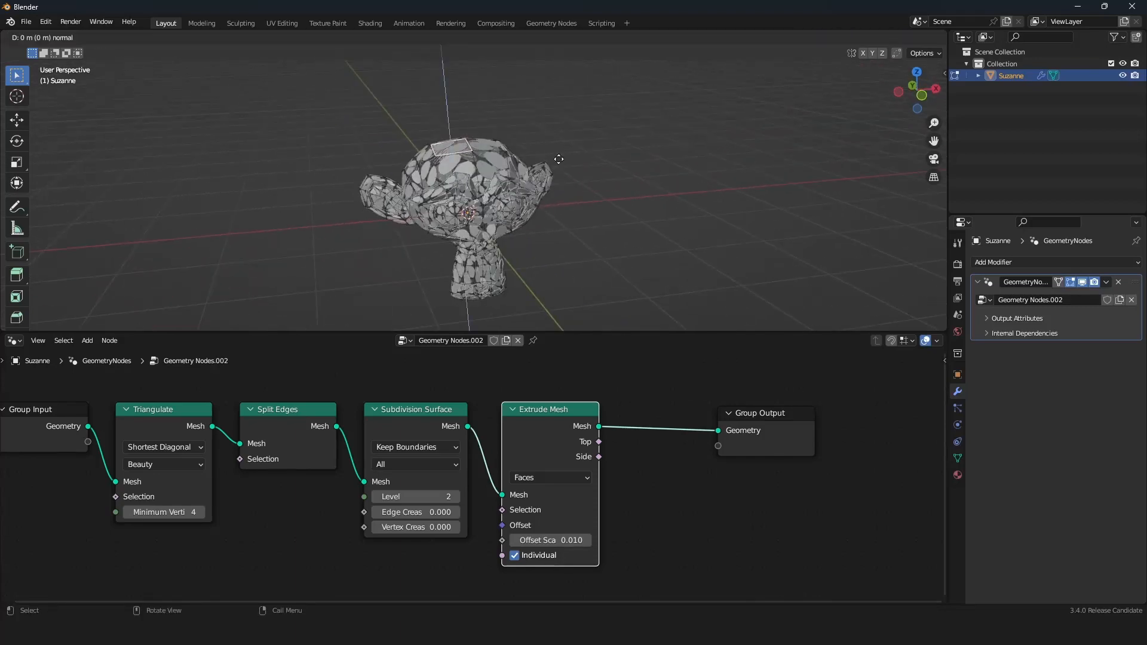
left_click(556, 88)
left_click(462, 102)
key("e")
left_click(491, 190)
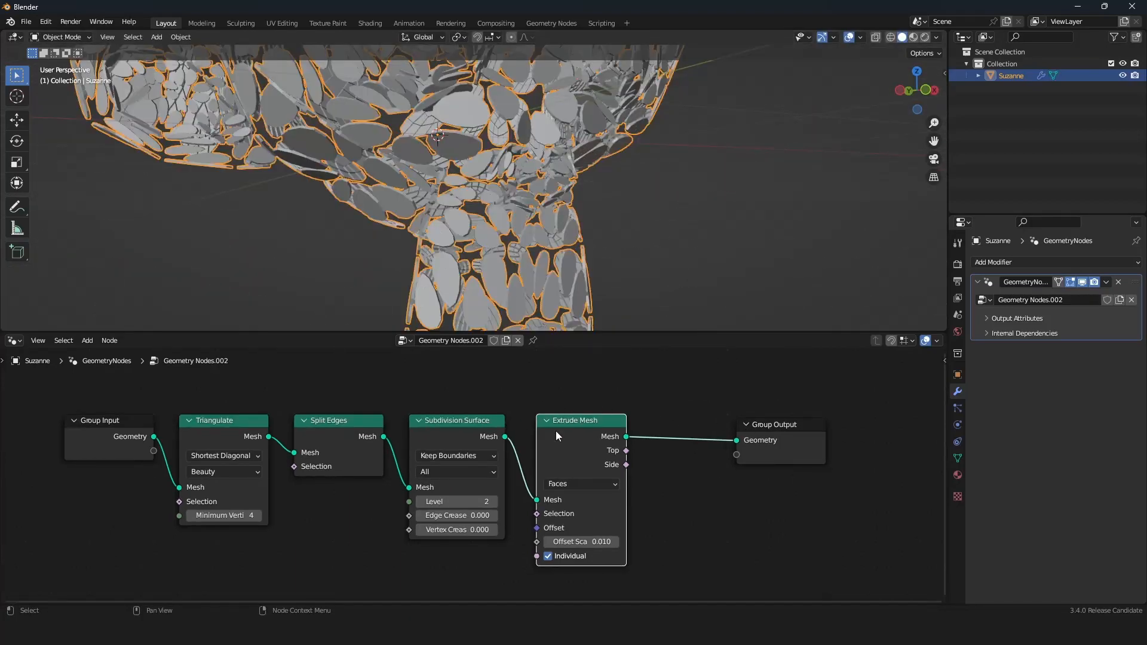
Move the Group Output node right beside Extrude Mesh and fit the whole node tree in view
left_click_drag(771, 427, 684, 422)
key("Home")
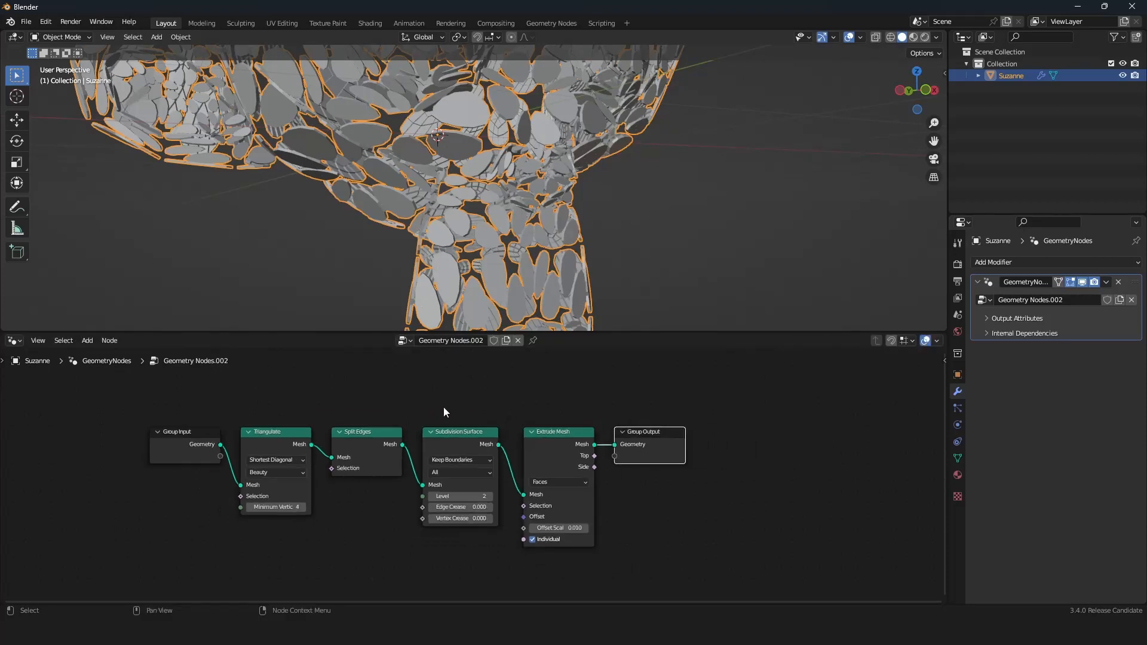
scroll(464, 412, "up", 3)
middle_click_drag(454, 410, 461, 410)
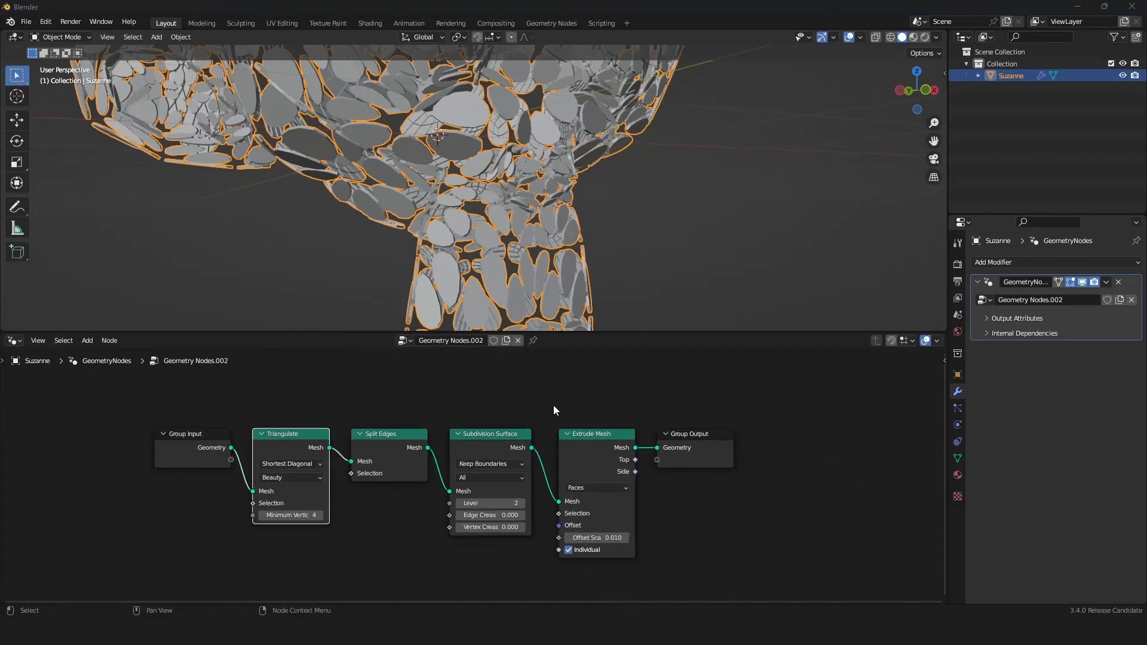
middle_click_drag(553, 405, 582, 412)
scroll(582, 413, "up", 1)
Add a camera to the scene and move it about 1.78 m along the Y axis, clear of the monkey head
scroll(583, 227, "down", 5)
middle_click_drag(583, 227, 472, 131)
scroll(475, 131, "up", 3)
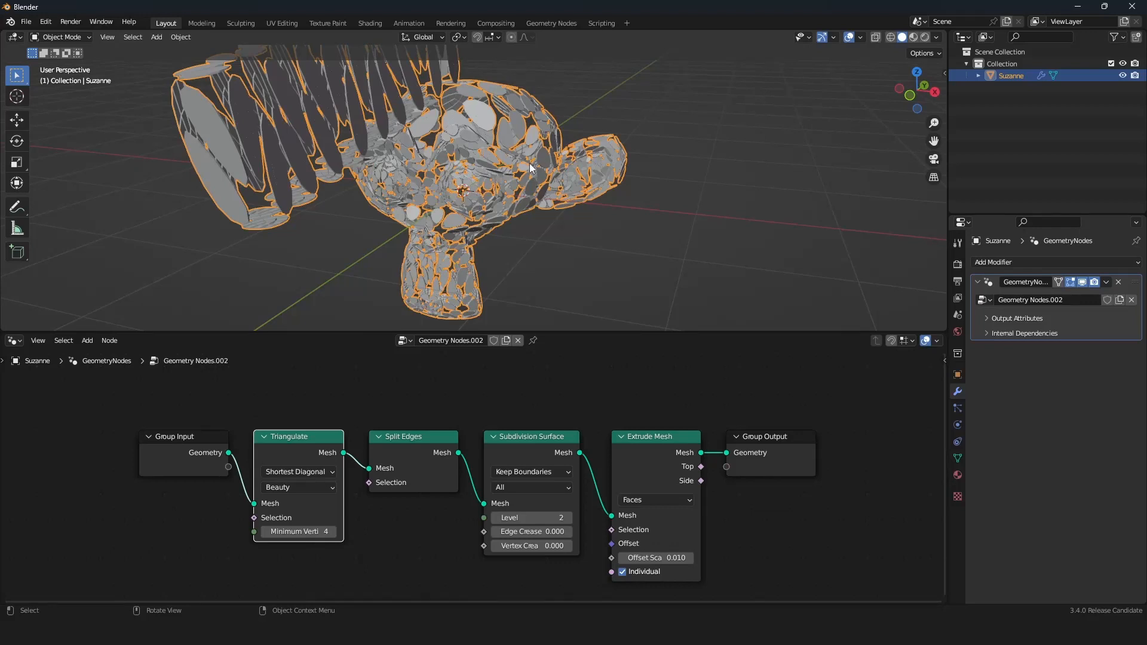
key("shift+a")
mouse_move(543, 142)
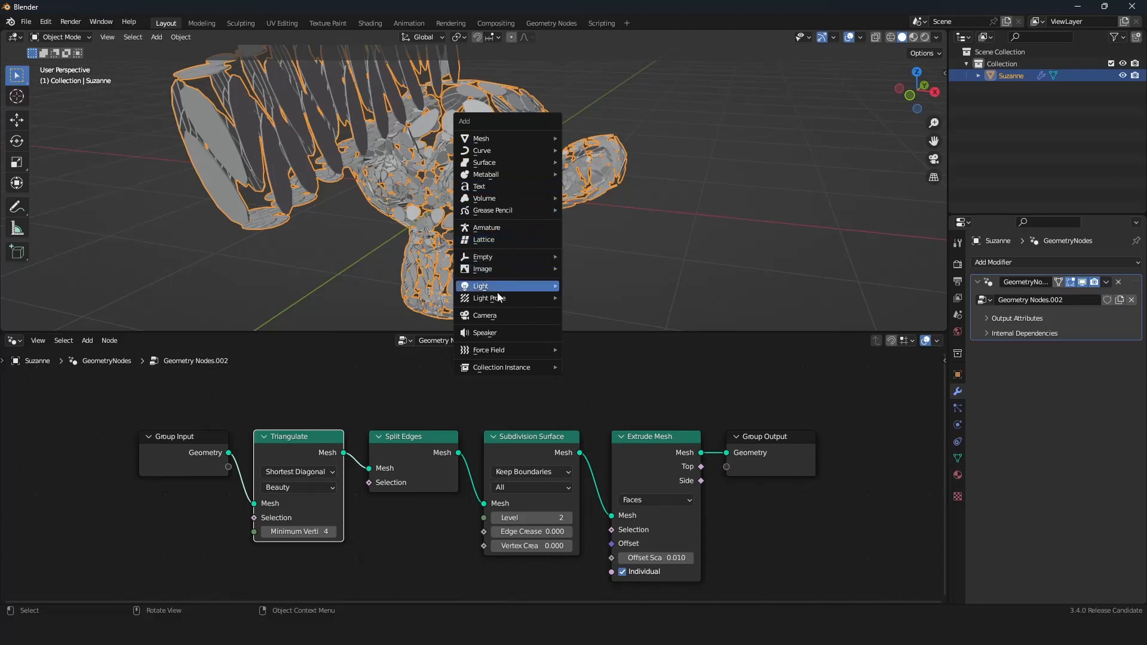
left_click(498, 316)
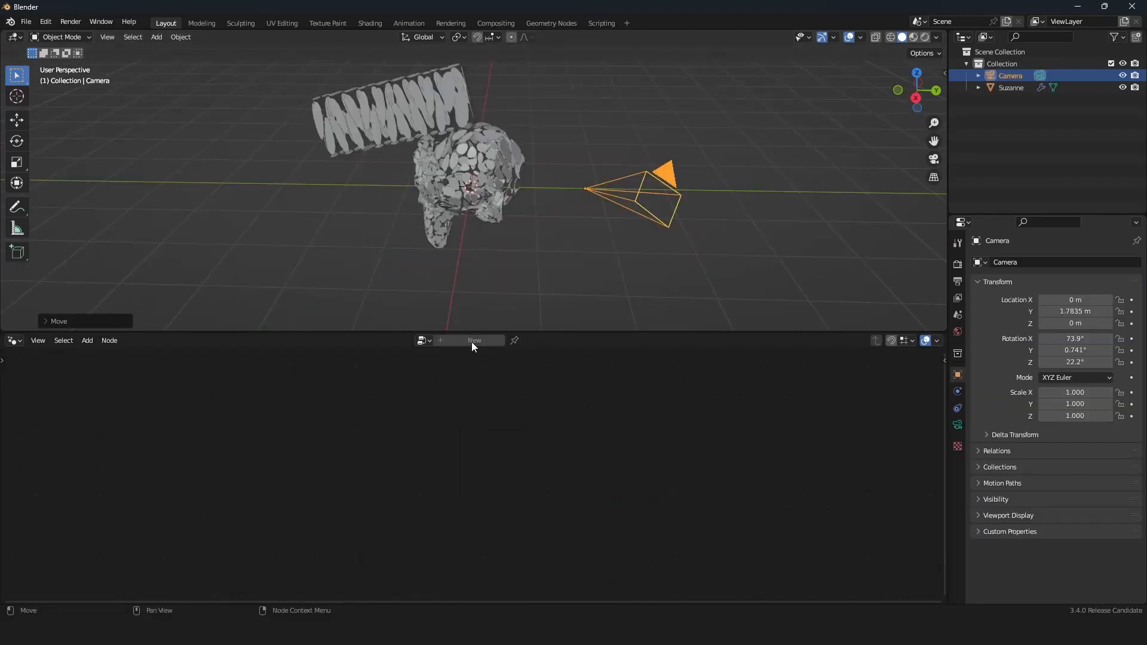
middle_click_drag(654, 231, 535, 224)
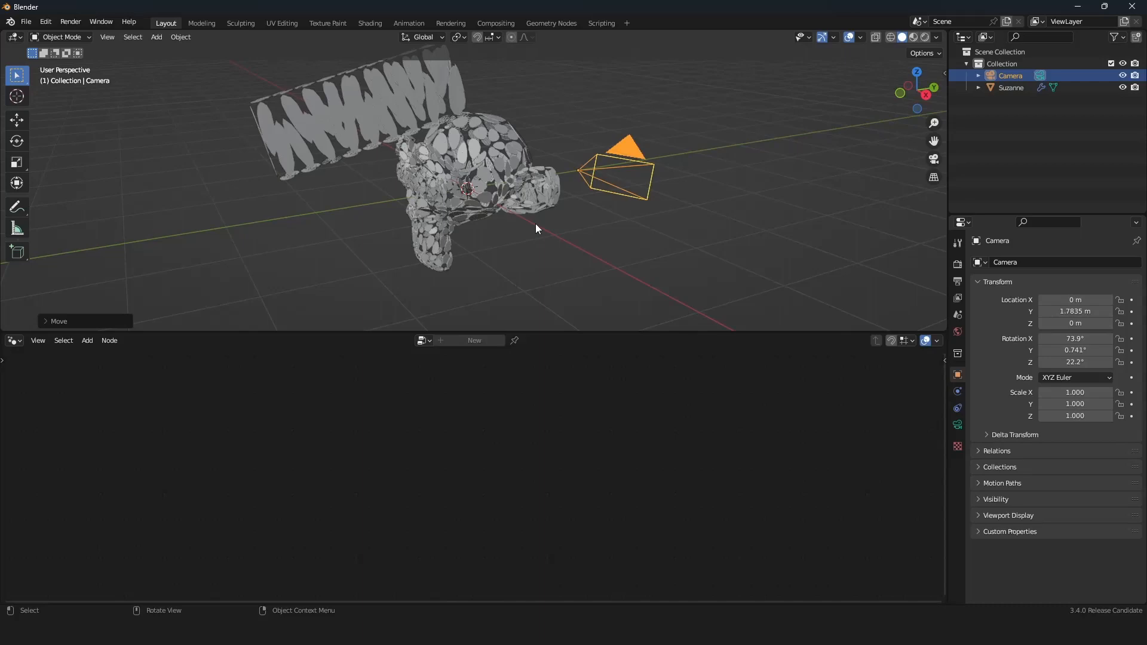
Inspect the camera's placement around the monkey head and show the CinePack asset library beside the 3D view
middle_click_drag(612, 205, 500, 212)
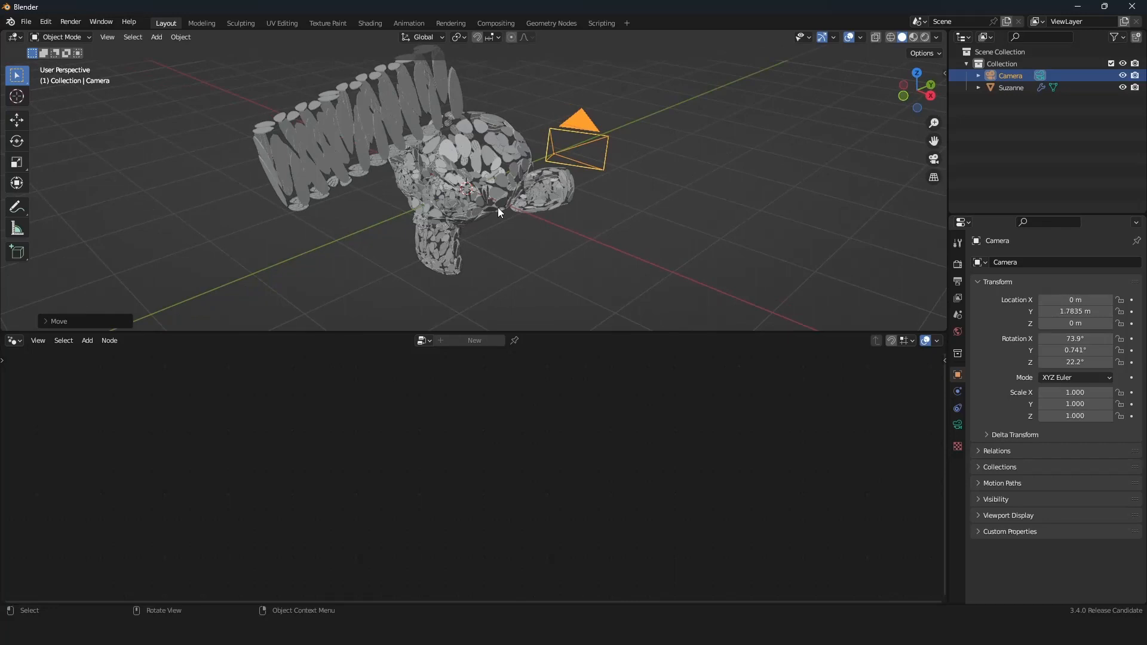
middle_click_drag(500, 211, 719, 190)
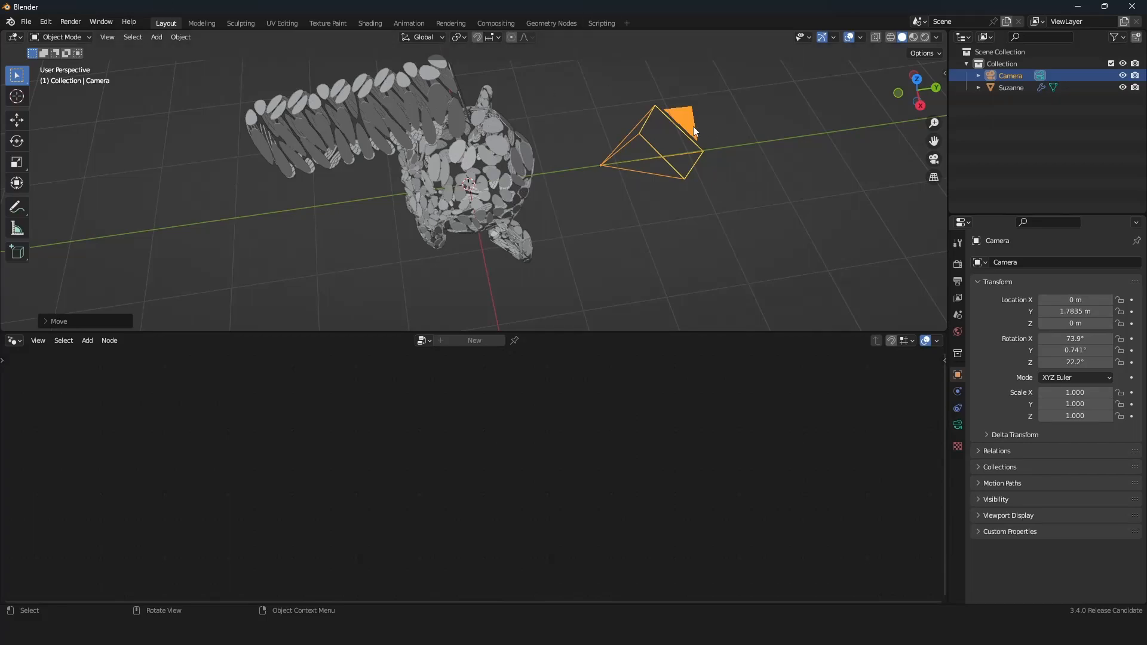
middle_click_drag(694, 127, 733, 156)
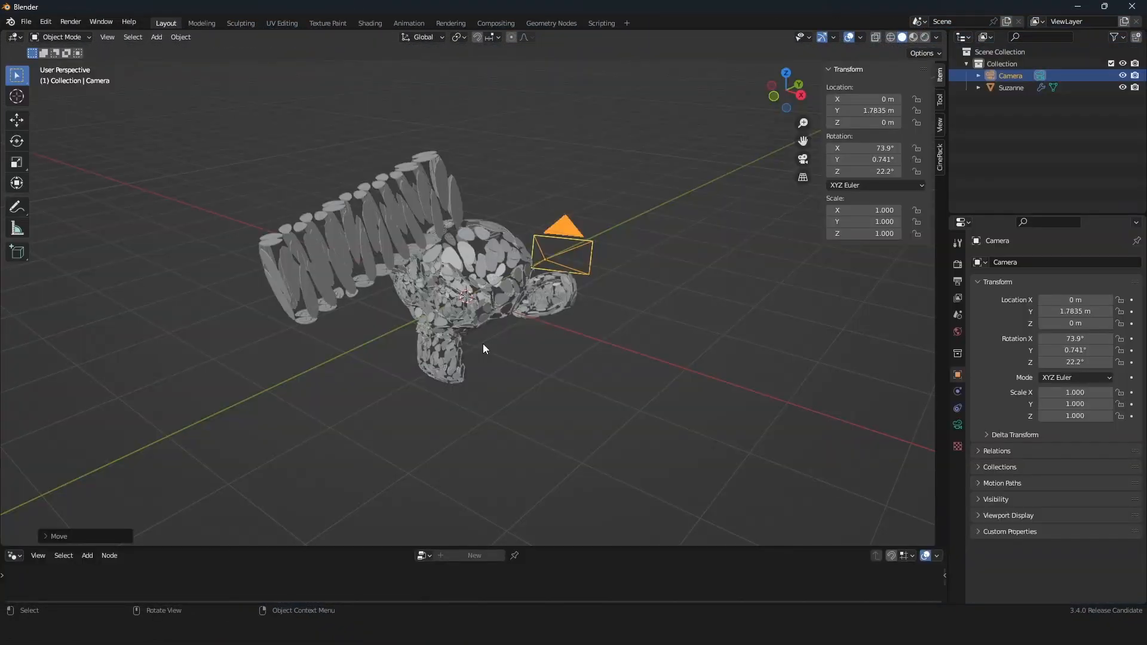
left_click(941, 157)
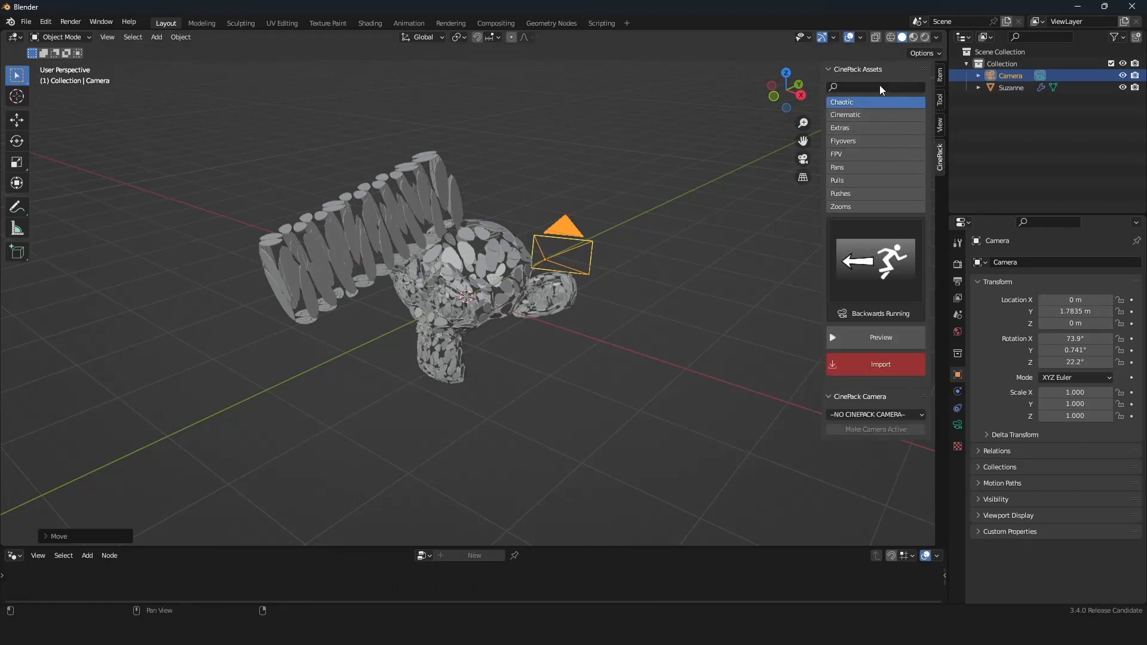
scroll(701, 277, "down", 1)
middle_click_drag(702, 277, 594, 293)
scroll(661, 267, "up", 2)
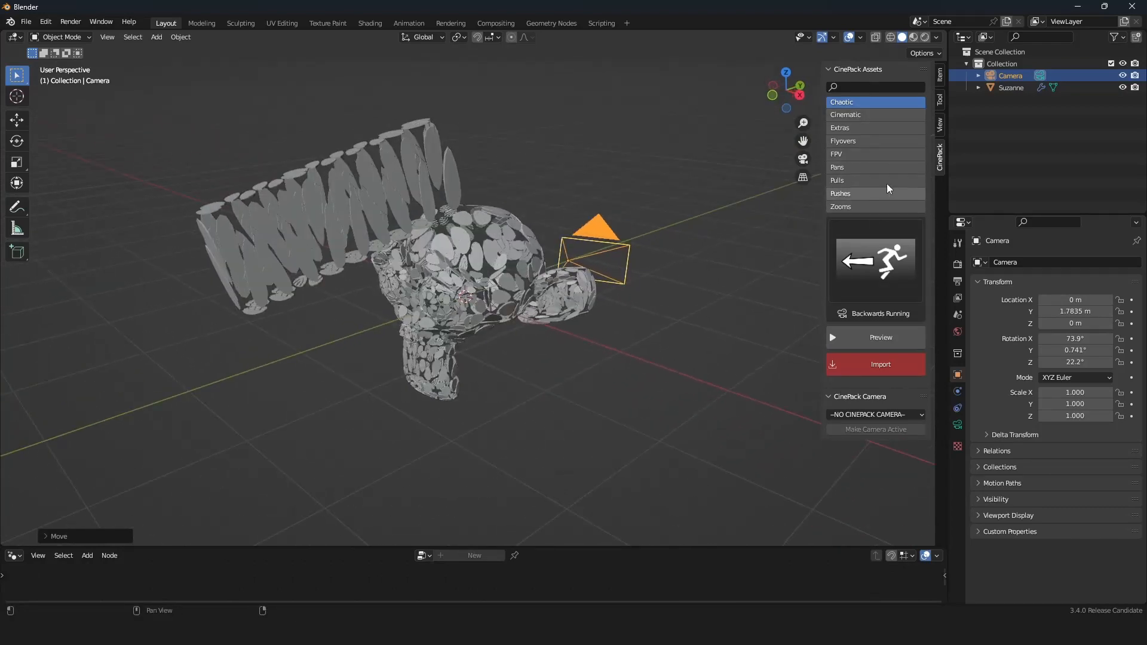
Select the monkey mesh and import the Crane Shot Side camera move from CinePack's Cinematic category
left_click(461, 275)
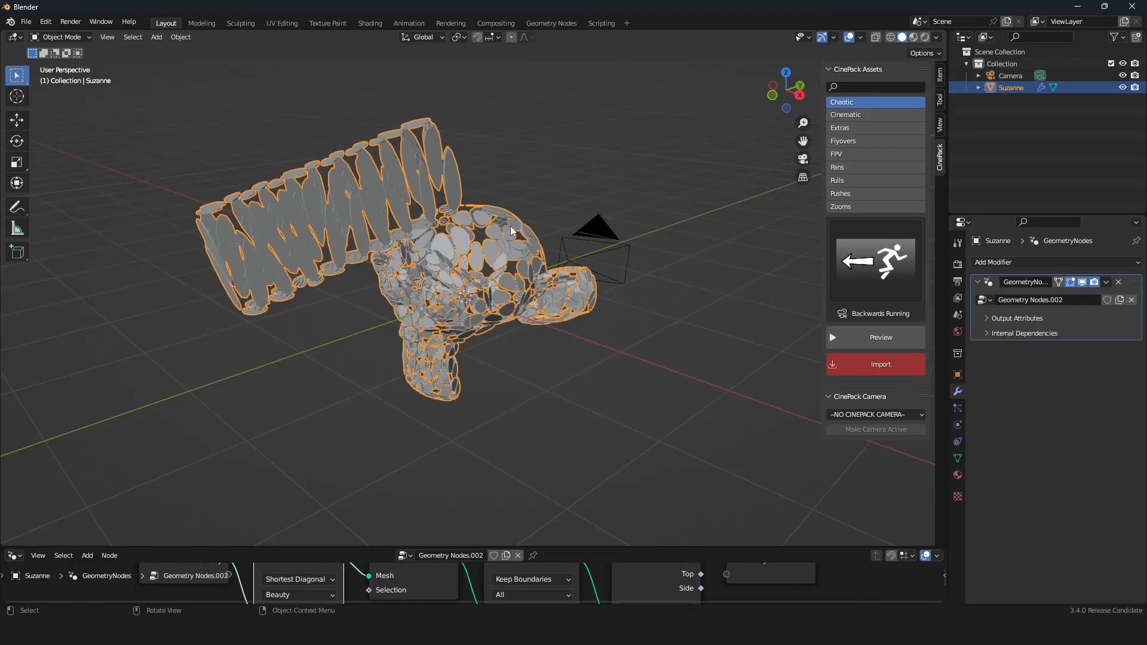
scroll(478, 248, "down", 2)
middle_click_drag(448, 257, 481, 308)
scroll(455, 270, "up", 4)
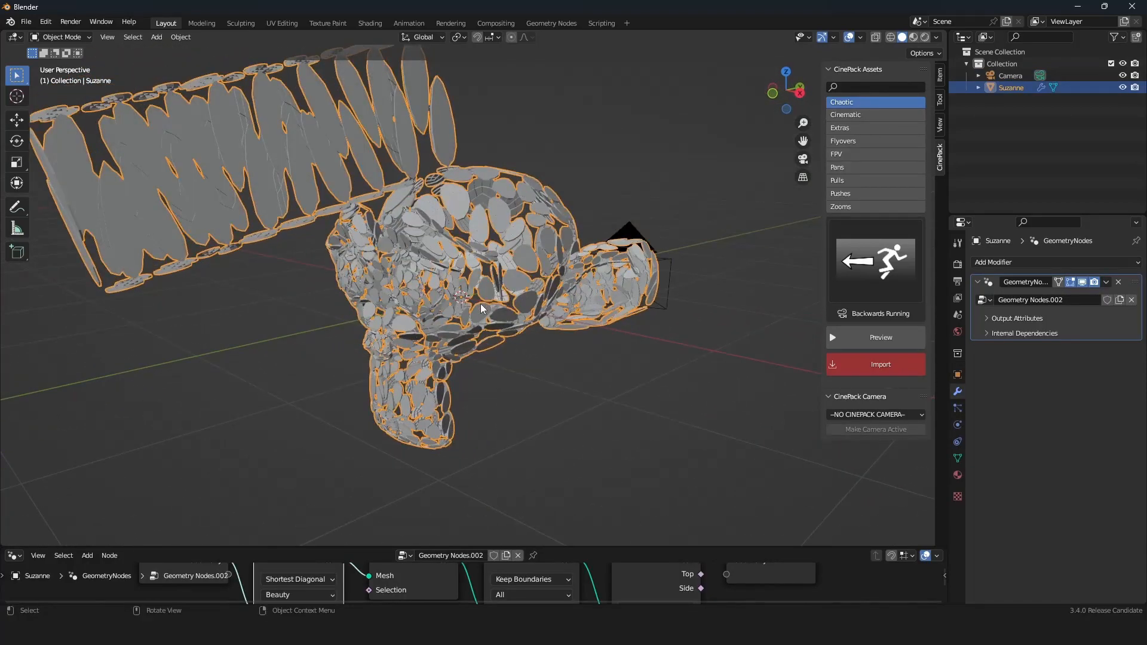
middle_click_drag(481, 304, 512, 305)
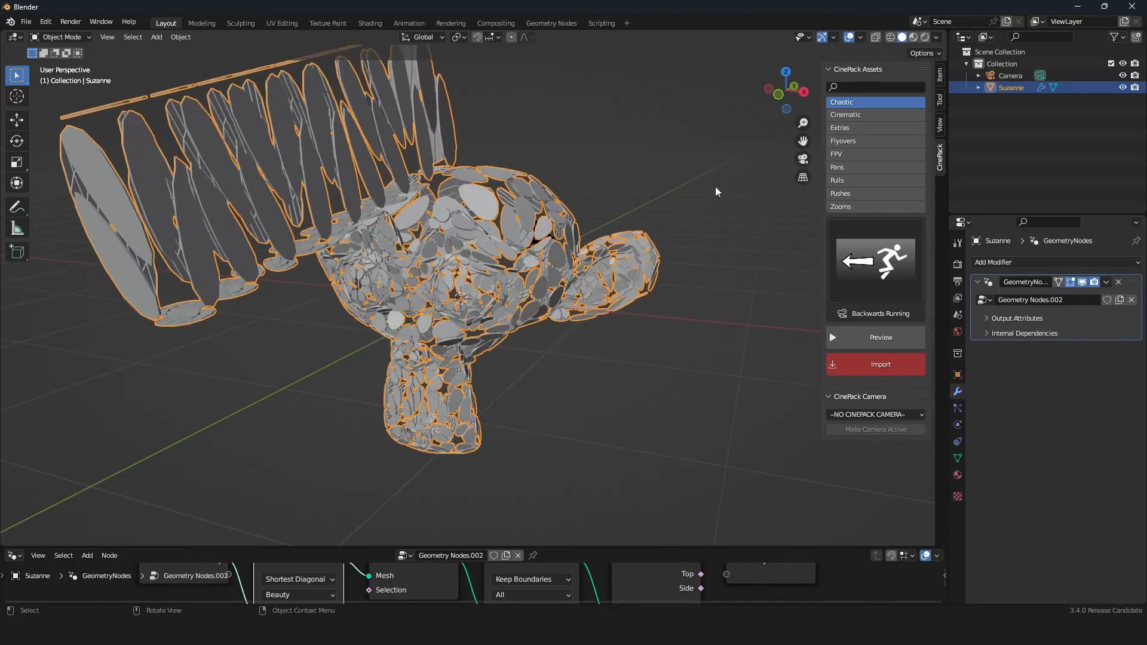
left_click(874, 114)
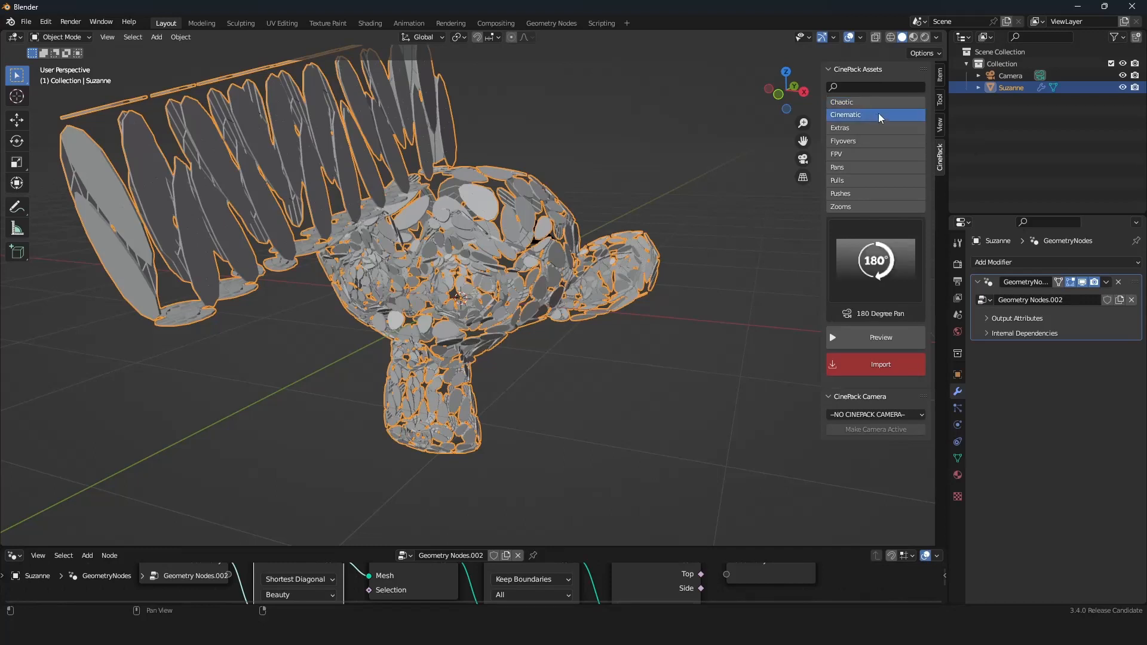
left_click(887, 261)
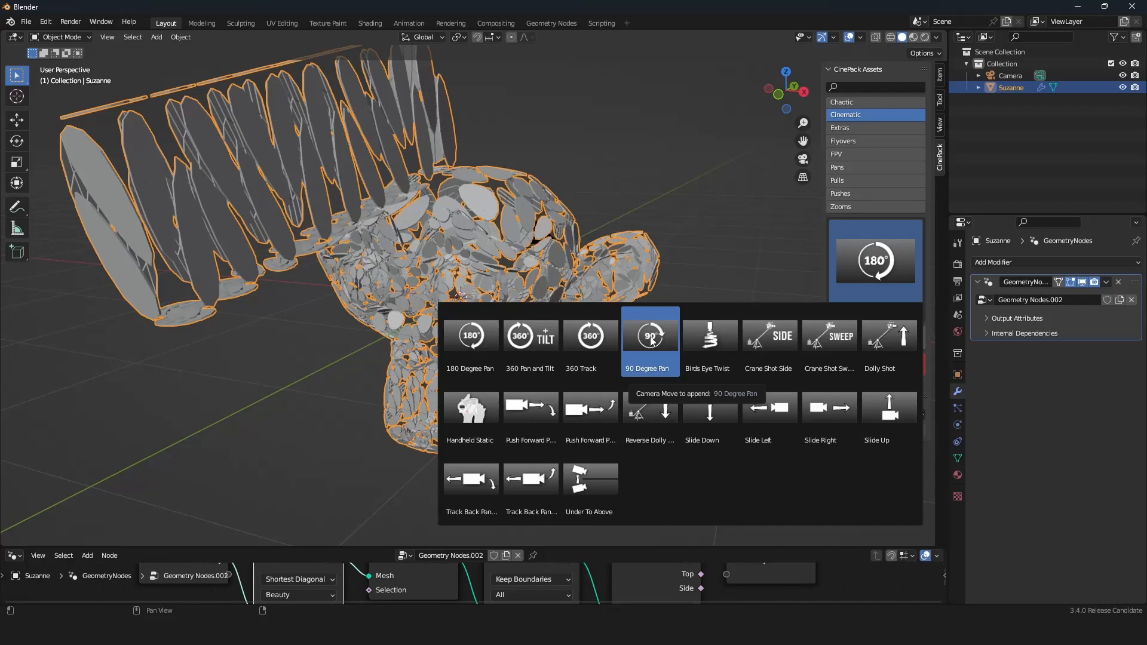
left_click(777, 342)
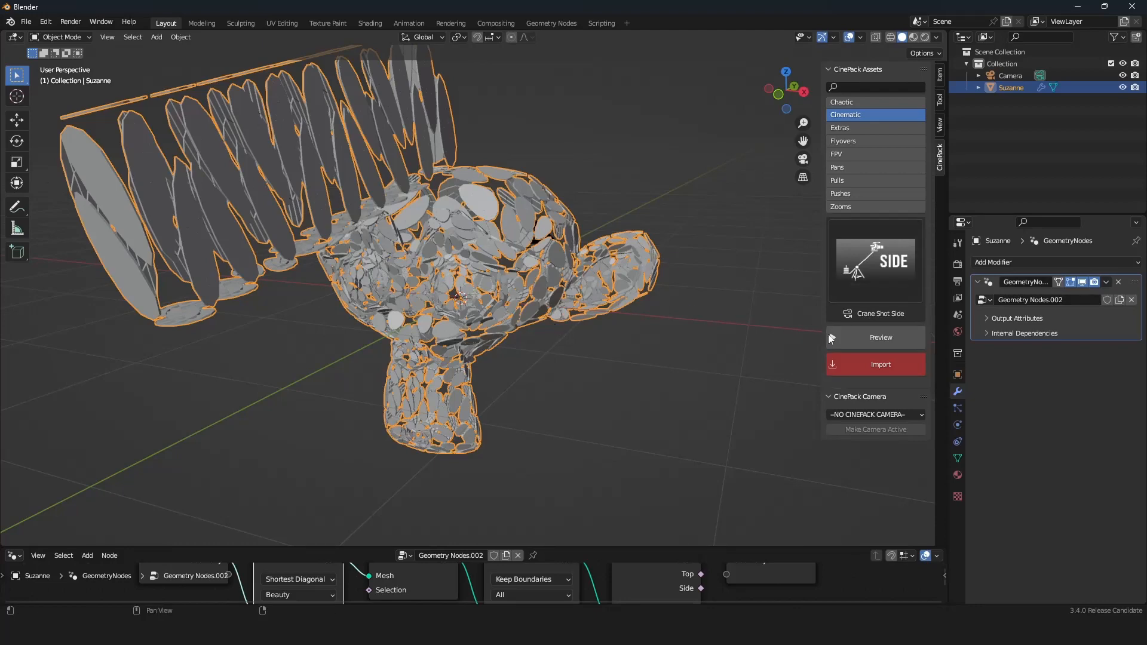
left_click(873, 366)
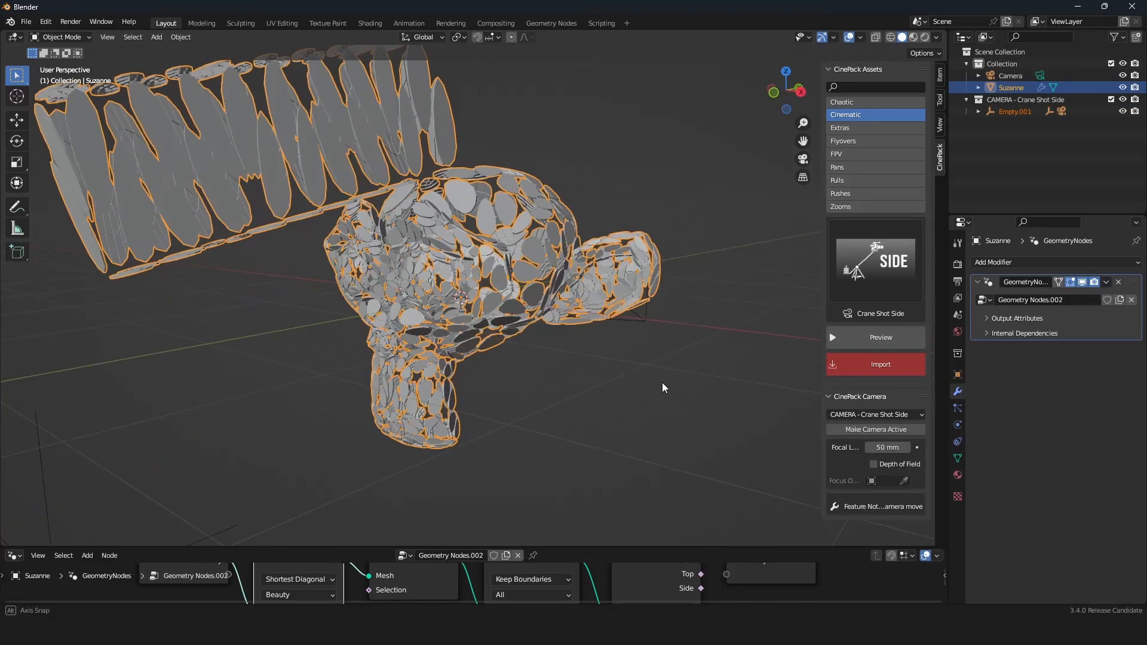
Play the Crane Shot Side animation through the camera view, stop it, and select the animated camera
key("KP_0")
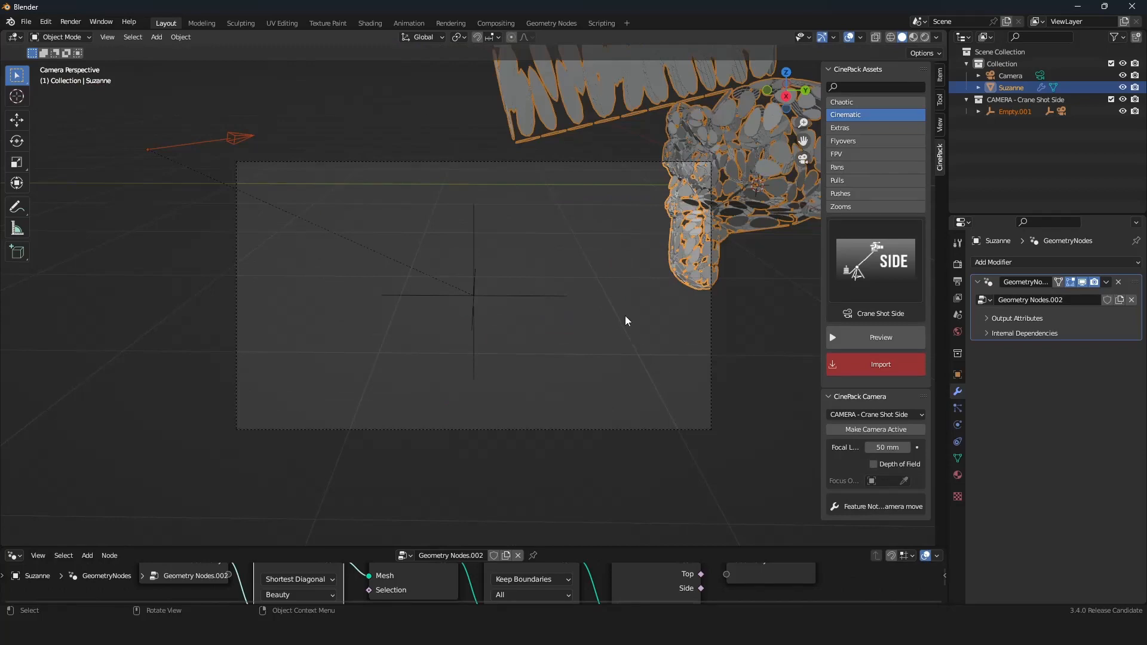
key("space")
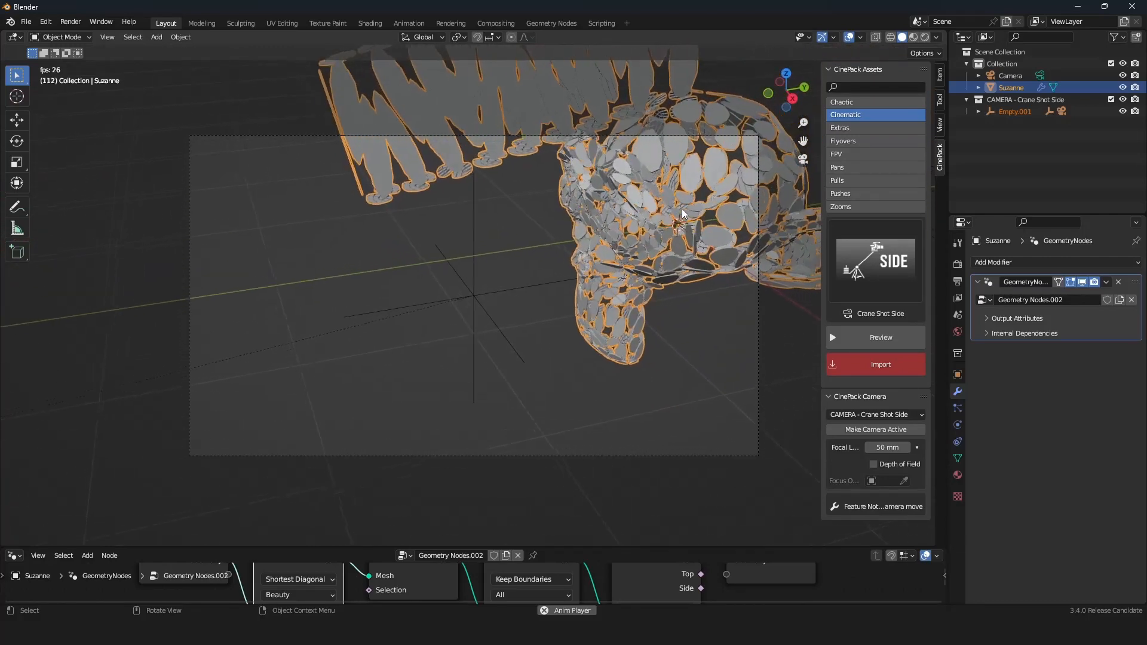
key("space")
left_click(675, 136)
scroll(674, 143, "down", 2)
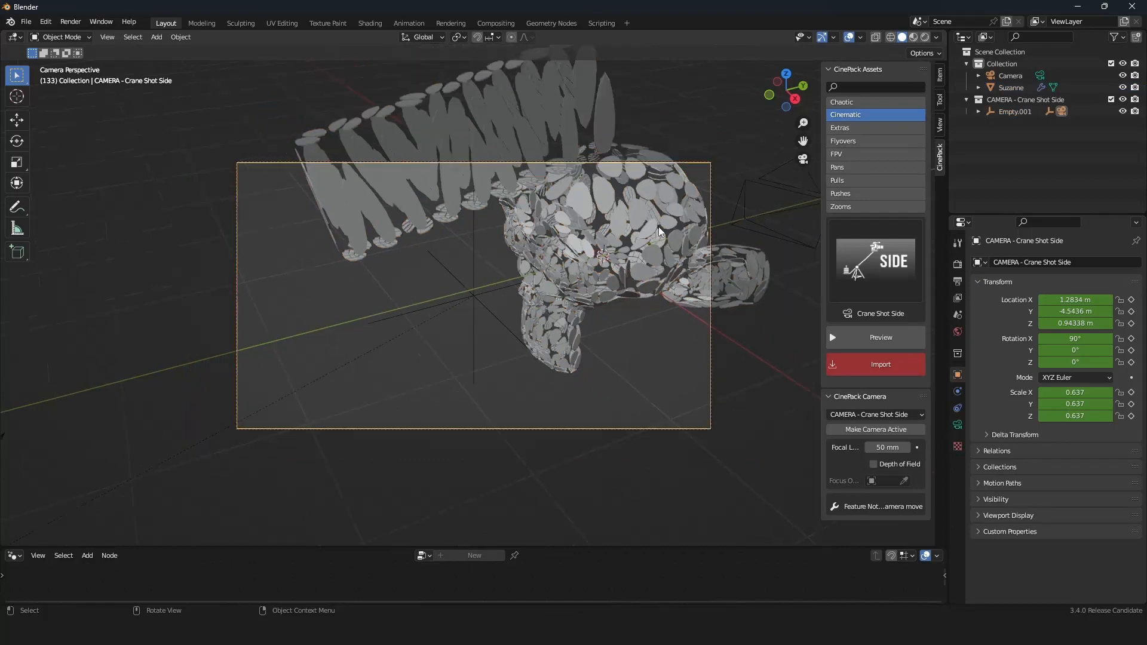
middle_click_drag(650, 209, 634, 242)
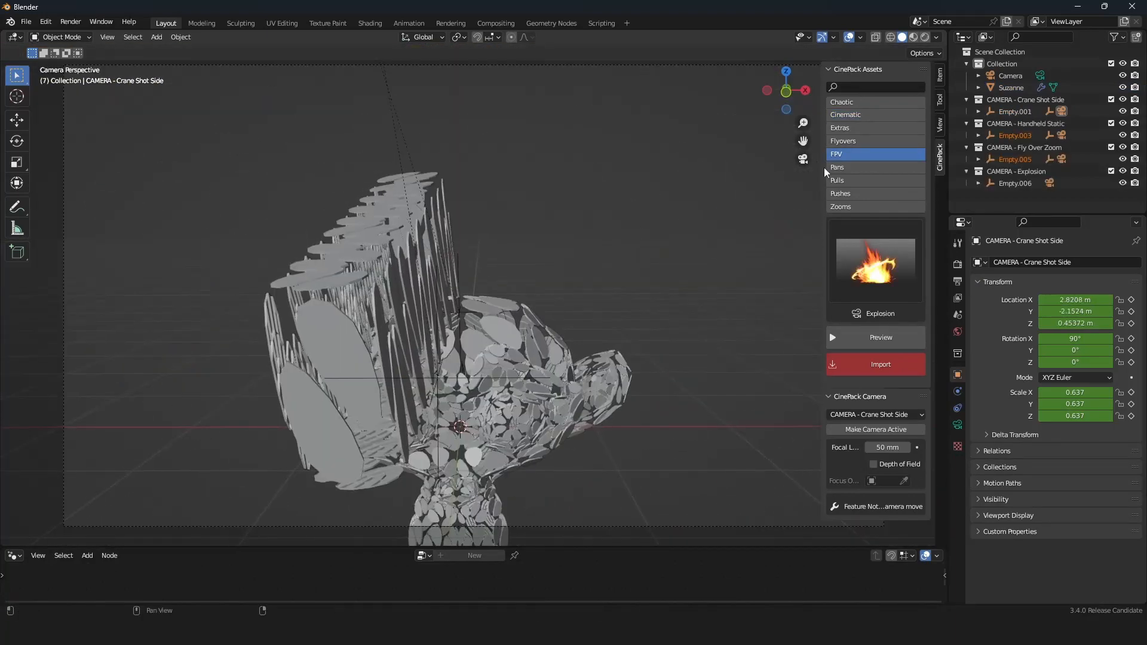
Browse the camera moves in CinePack's Pans, Pulls, Pushes and Zooms categories
left_click(837, 167)
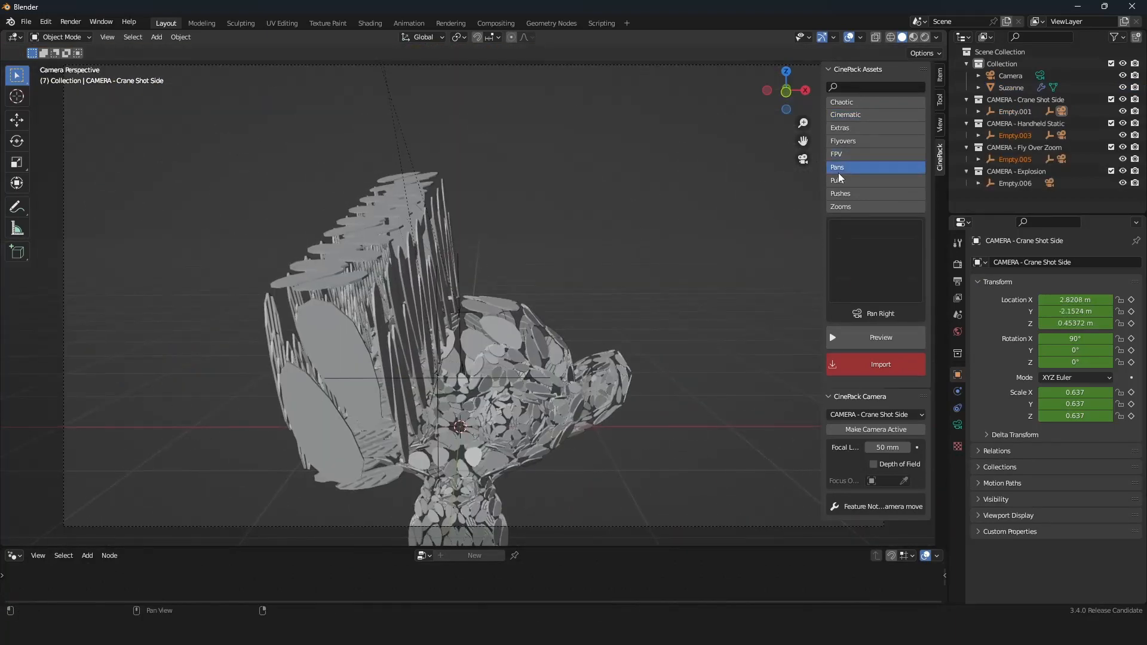
left_click(889, 272)
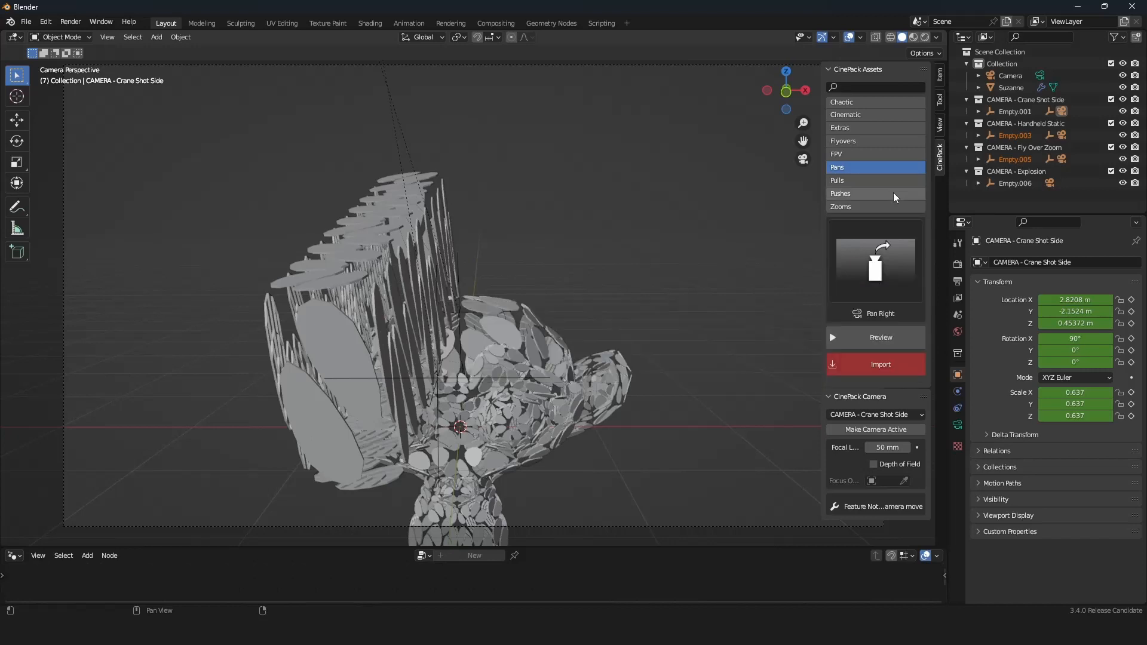
left_click(880, 104)
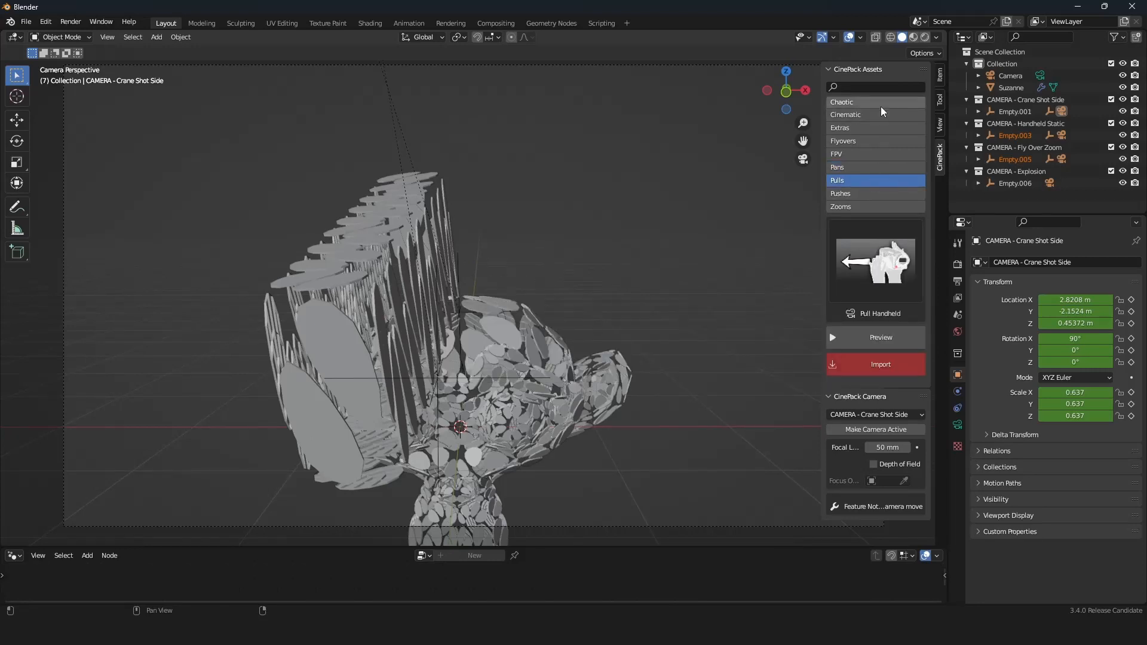
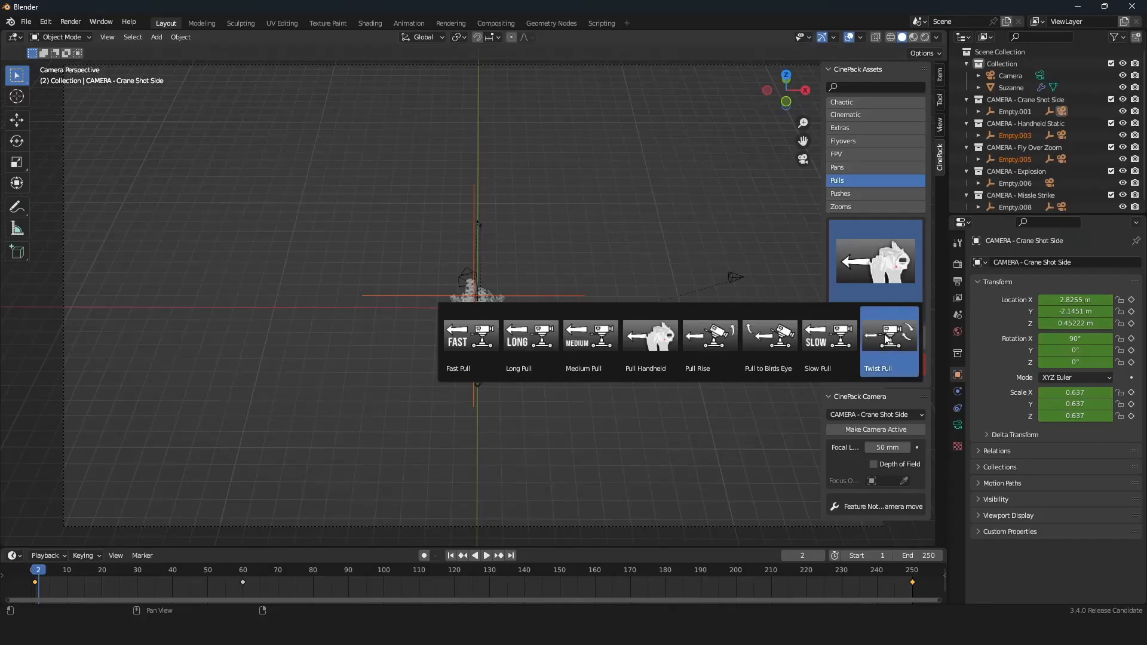
left_click(864, 189)
left_click(863, 206)
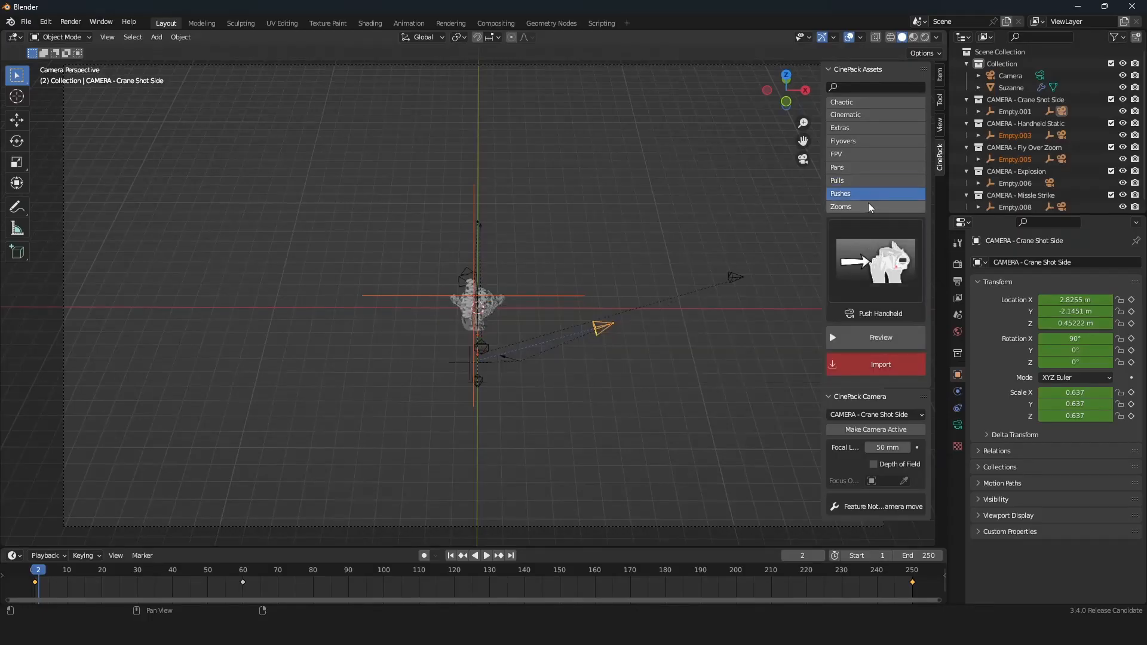
left_click(865, 247)
left_click(862, 167)
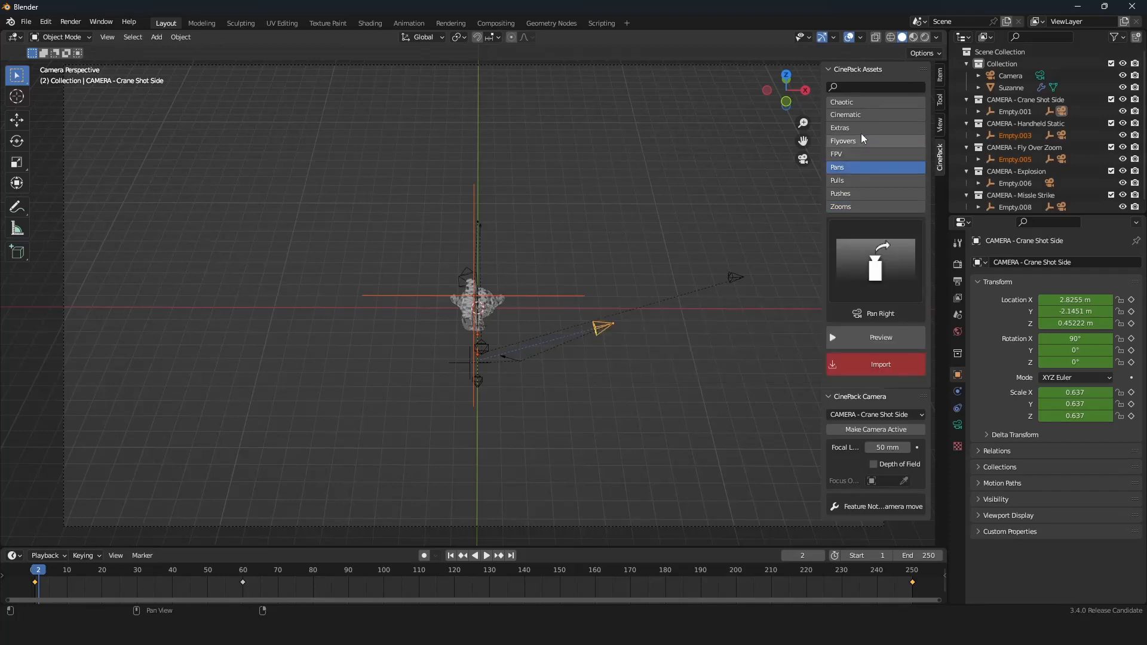
Choose the Three Point Lighting asset from CinePack's Extras category
left_click(862, 128)
left_click(872, 250)
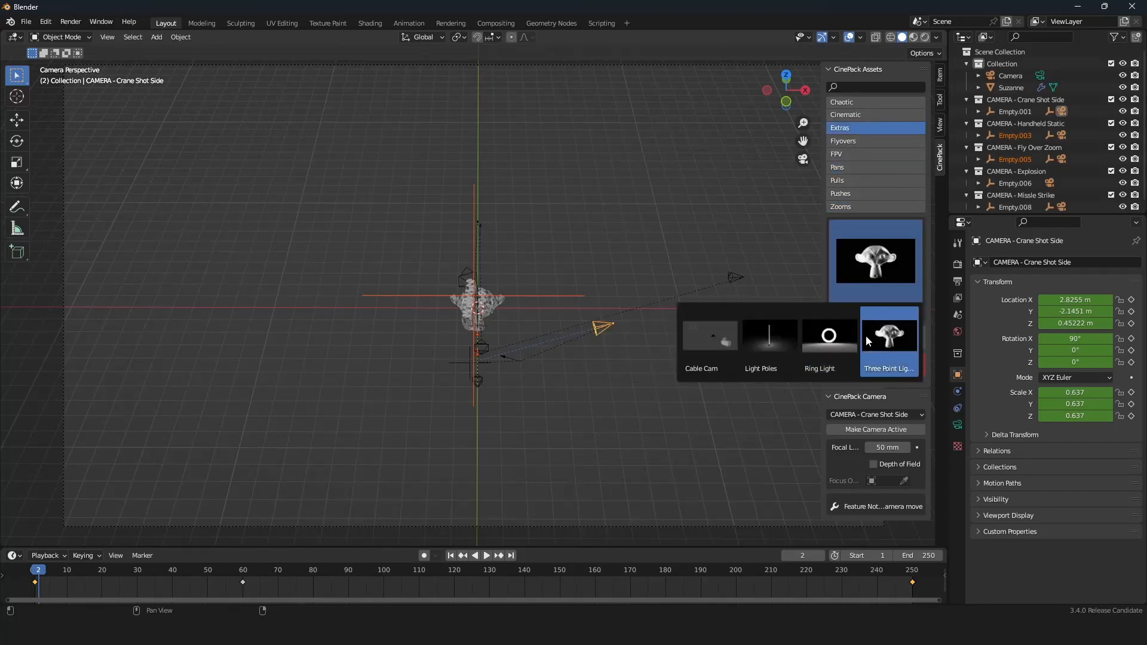
left_click(891, 349)
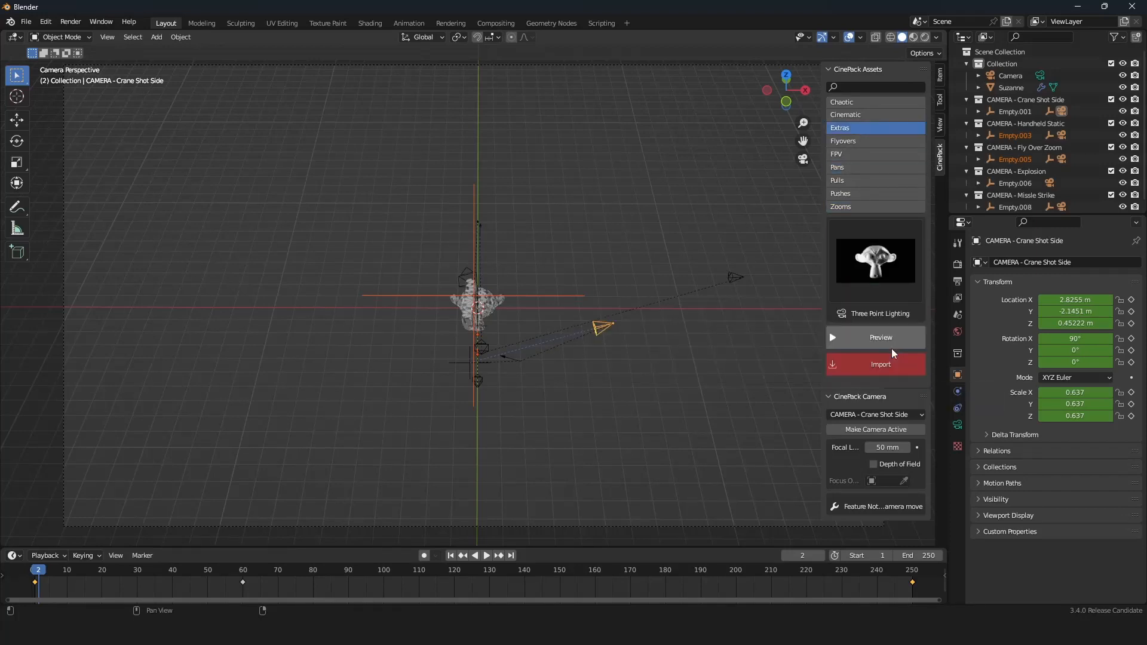
Import the Cable Cam asset from CinePack's Extras and try moving its control empty above the monkey head
middle_click_drag(489, 340, 562, 368)
left_click(865, 266)
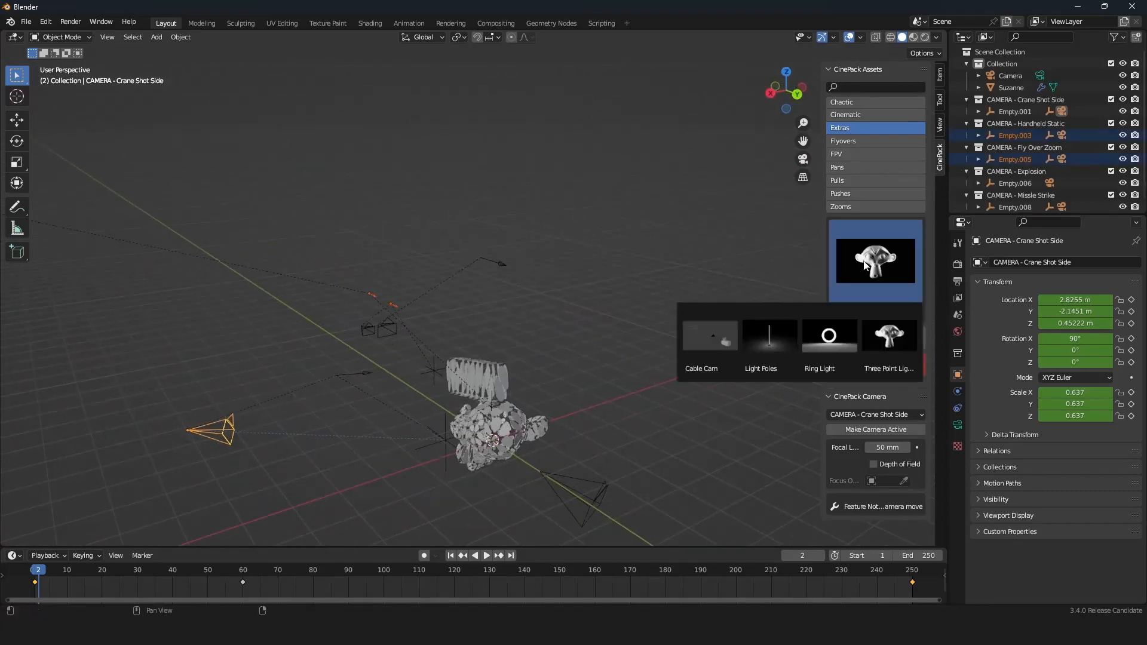
left_click(722, 333)
scroll(686, 335, "down", 2)
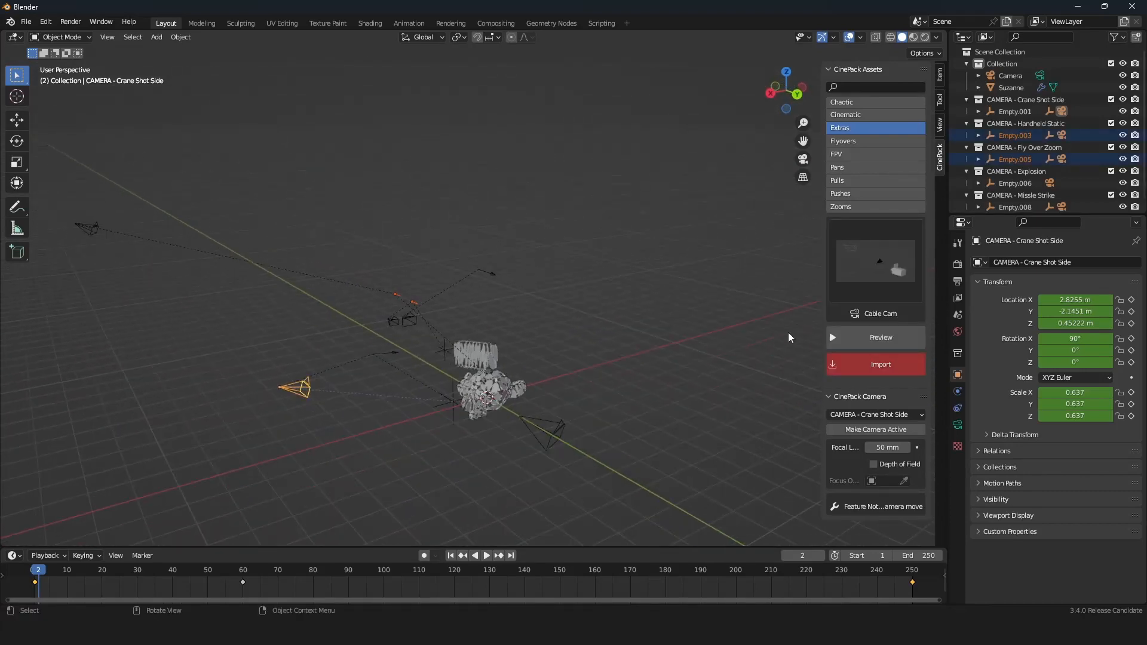
left_click(834, 364)
middle_click_drag(521, 400, 477, 392)
scroll(478, 391, "up", 2)
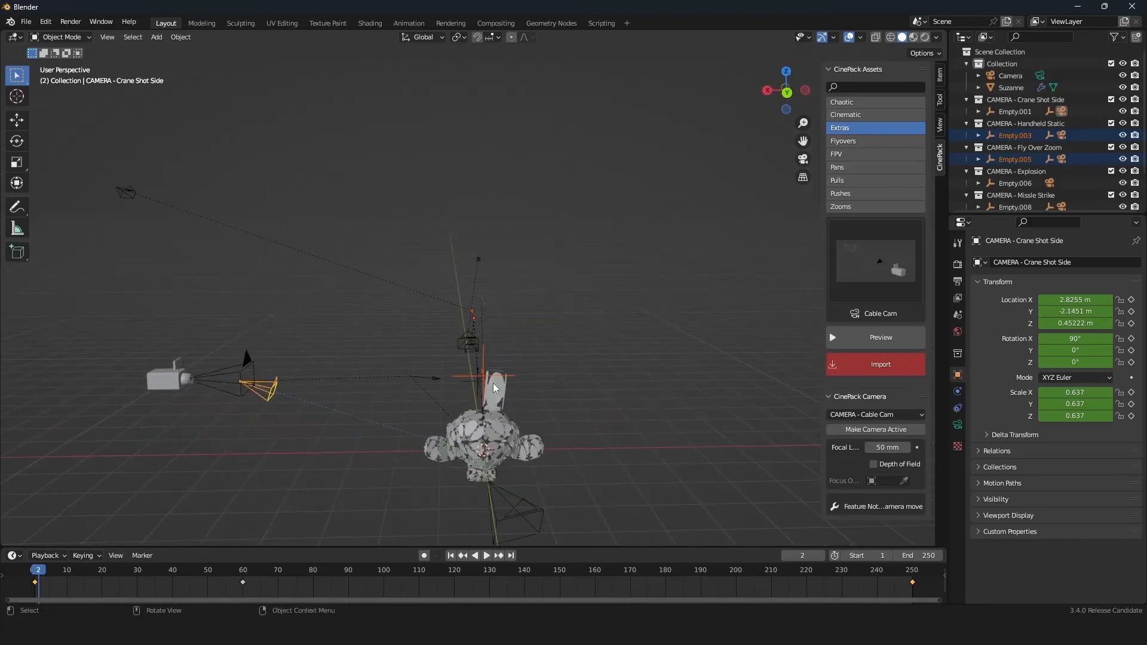
left_click(480, 375)
key("g")
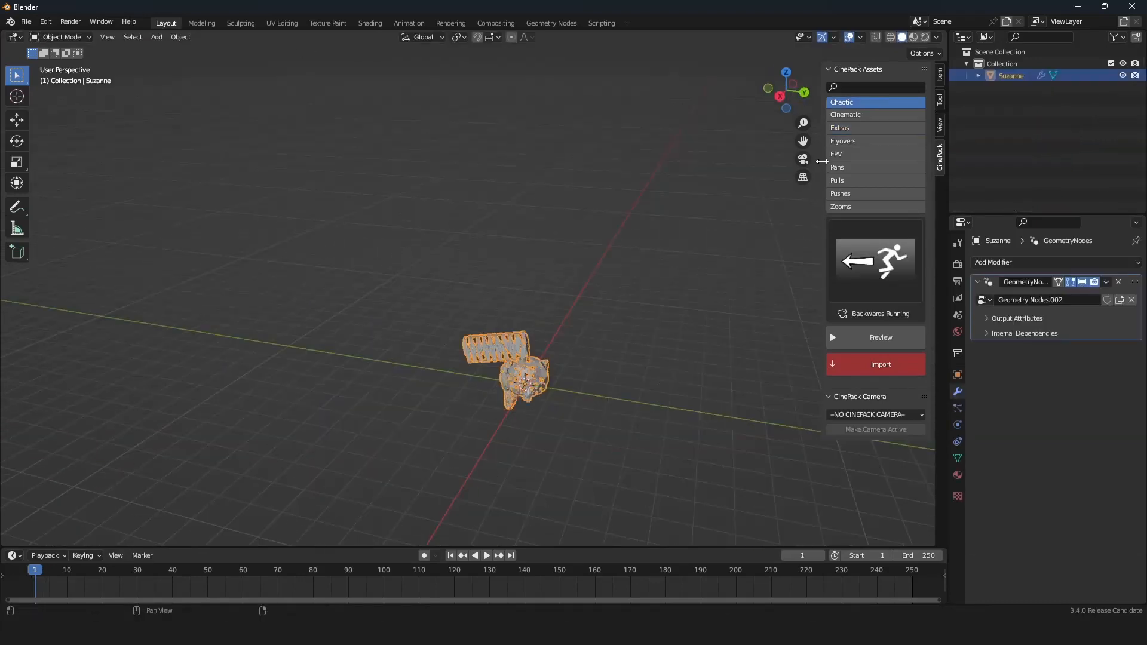
Hide the CinePack sidebar, and enlarge the timeline area and switch it to the Geometry Node Editor
left_click_drag(822, 160, 818, 159)
key("n")
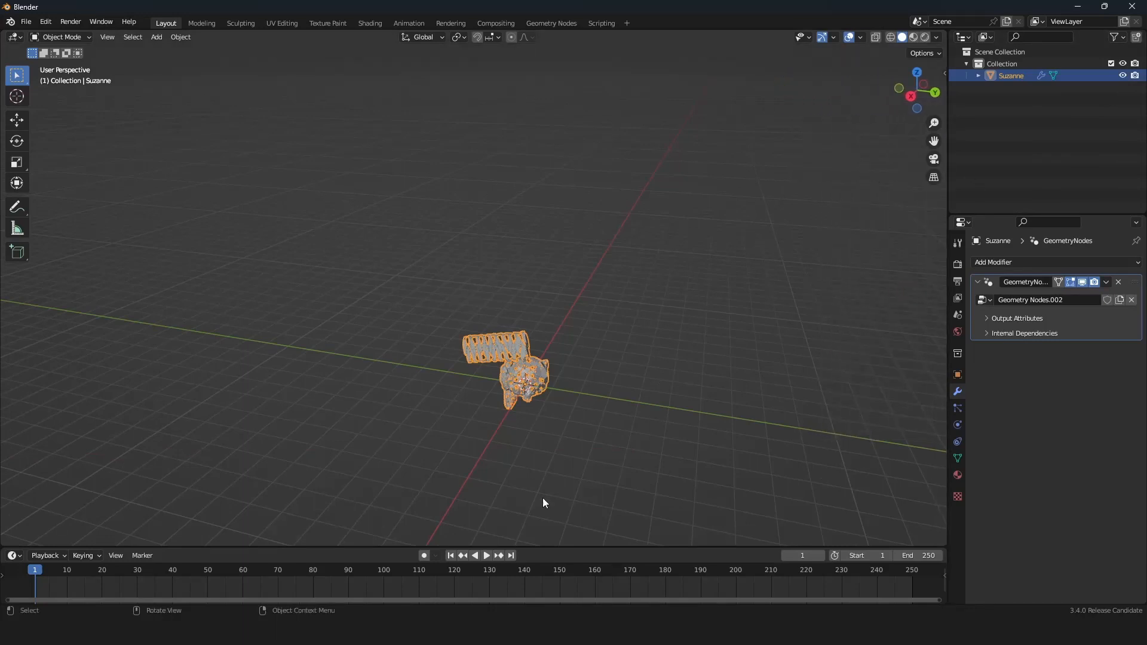
left_click_drag(534, 548, 556, 359)
middle_click_drag(510, 306, 560, 192)
scroll(634, 286, "up", 5)
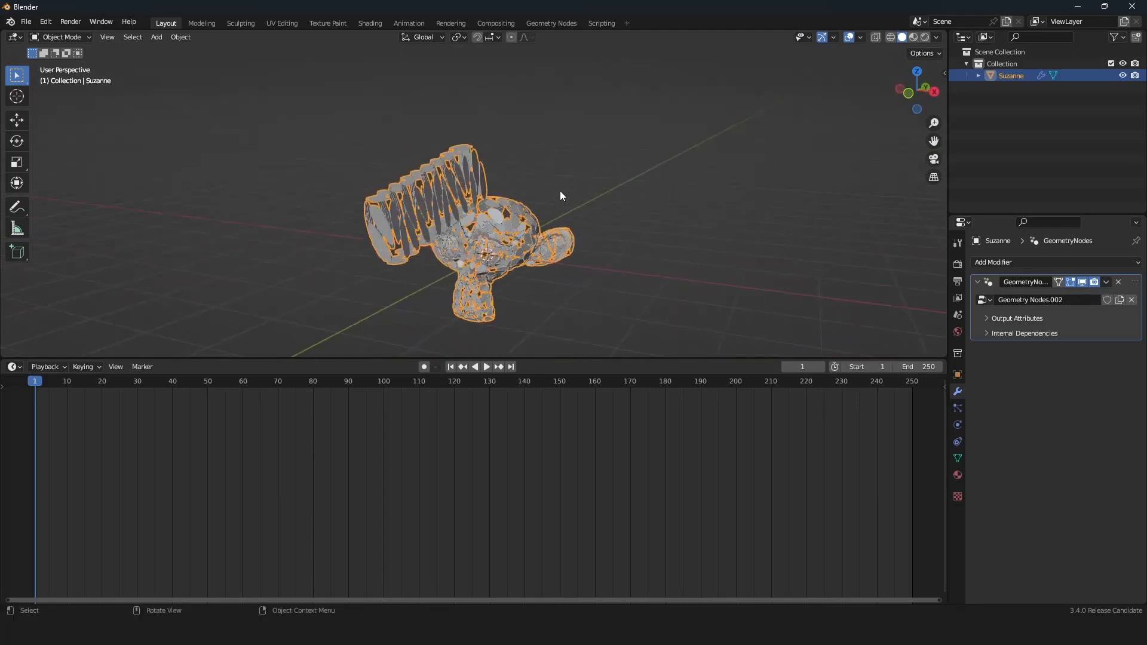
left_click(13, 367)
left_click(59, 465)
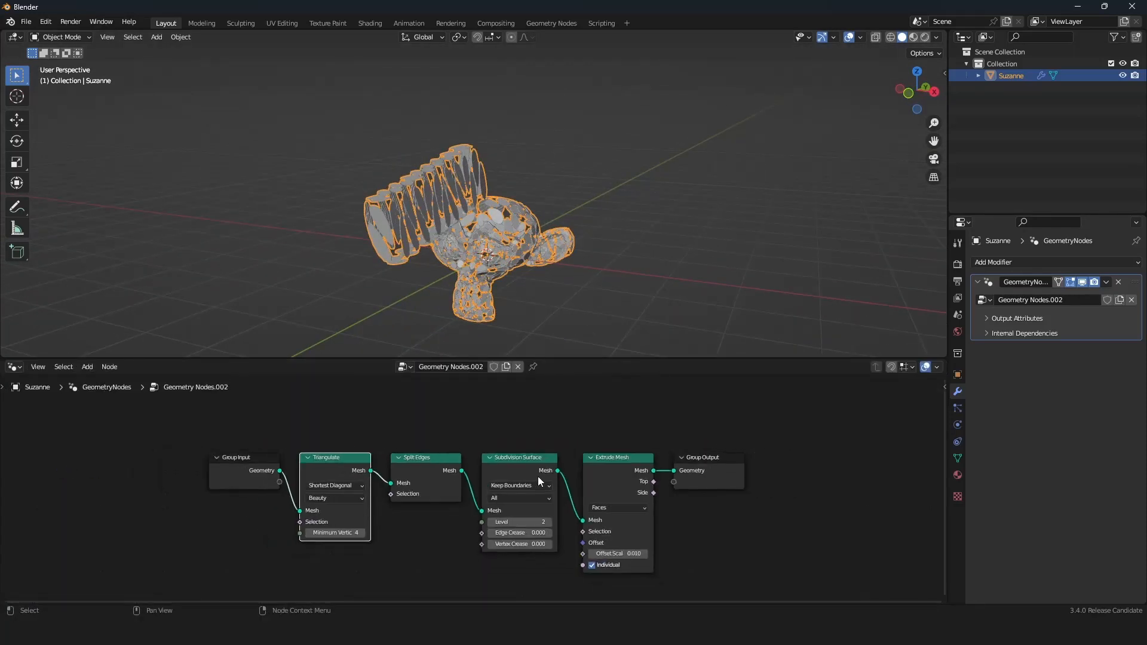
Examine the node chain from Group Input to Group Output alongside the monkey mesh it produces
scroll(538, 475, "up", 3)
mouse_move(777, 453)
left_mouse_down()
mouse_move(834, 462)
mouse_move(776, 452)
left_mouse_up()
scroll(489, 298, "down", 2)
middle_click_drag(489, 298, 444, 302)
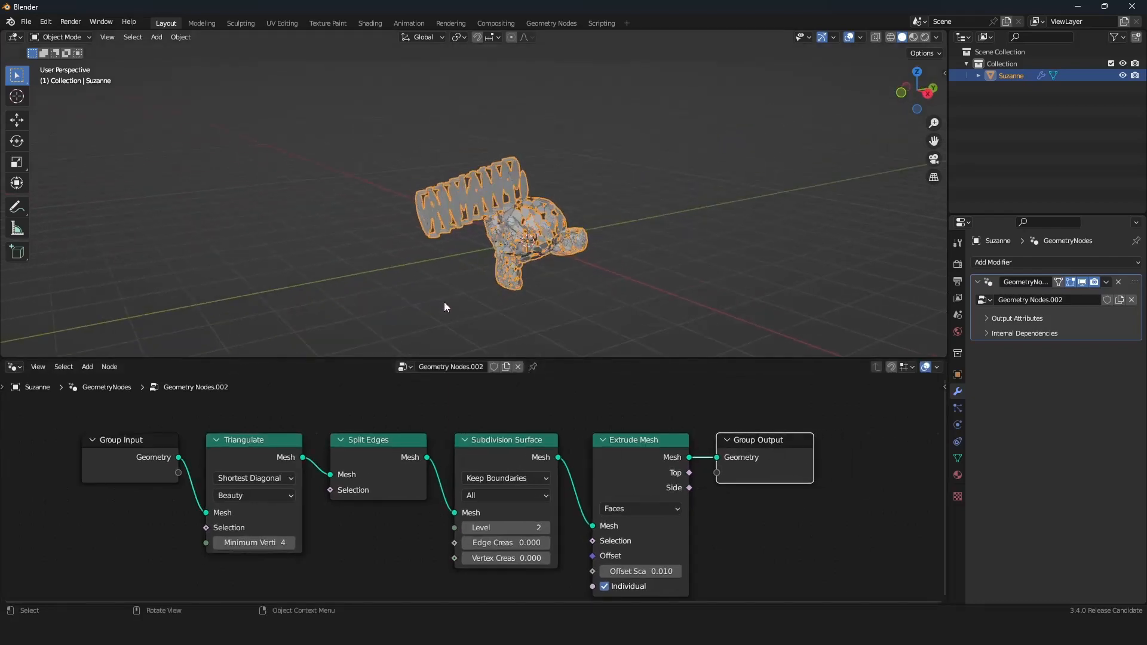
scroll(444, 302, "up", 5)
middle_click_drag(650, 293, 458, 247, "shift")
scroll(422, 242, "up", 4)
scroll(458, 247, "down", 6)
scroll(458, 246, "up", 2)
scroll(479, 512, "down", 3)
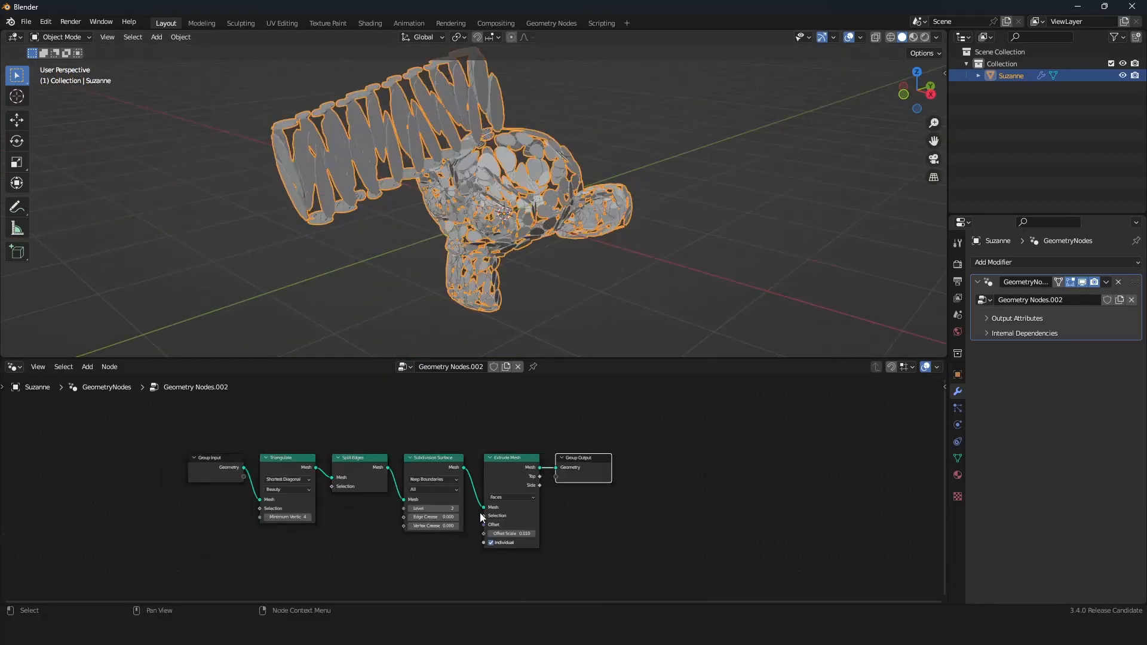
scroll(502, 496, "up", 1)
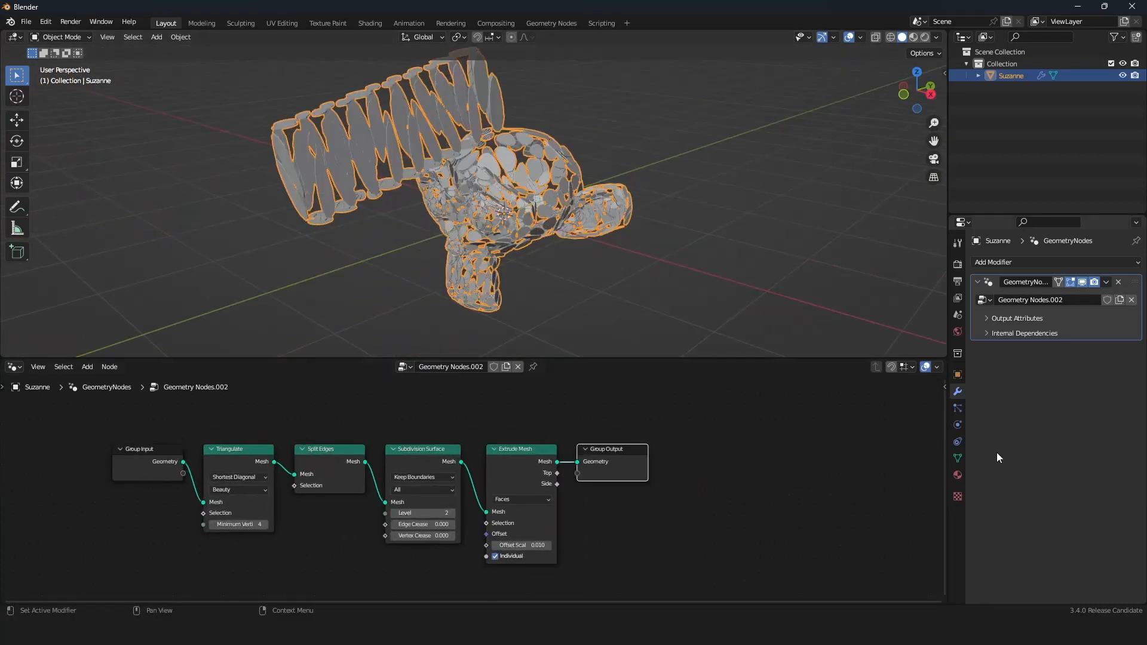
middle_click_drag(300, 437, 331, 448)
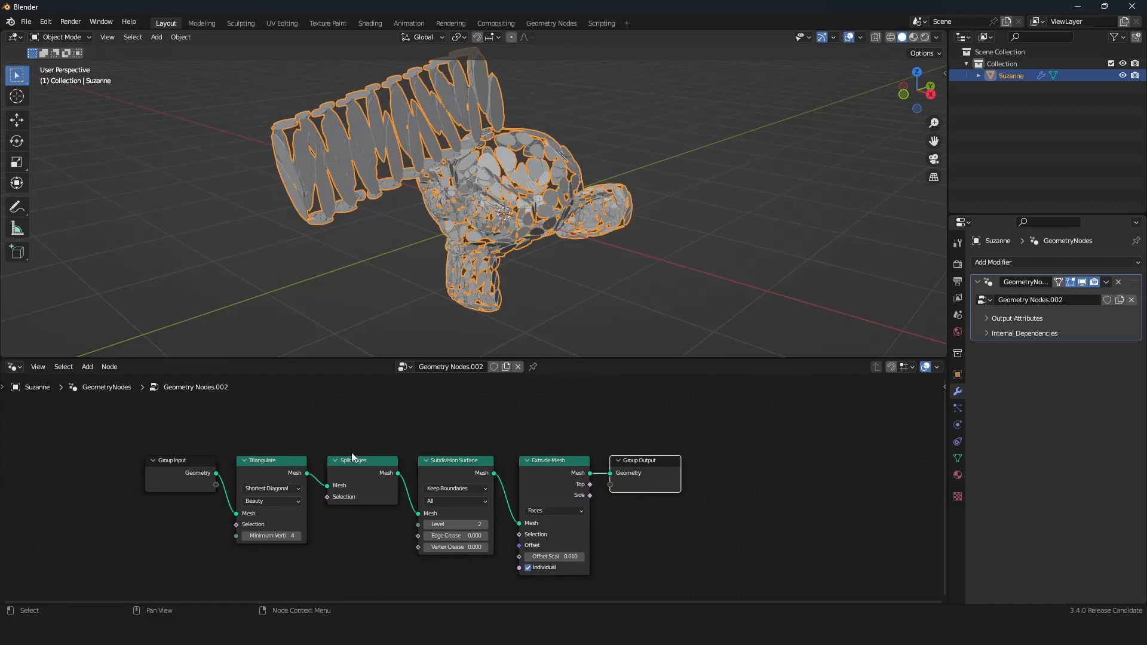
Link the Triangulate and Split Edges meshes directly to the Group Output in turn, and reconnect Extrude Mesh to it
scroll(351, 453, "up", 2)
left_click_drag(220, 480, 657, 481)
mouse_move(264, 471)
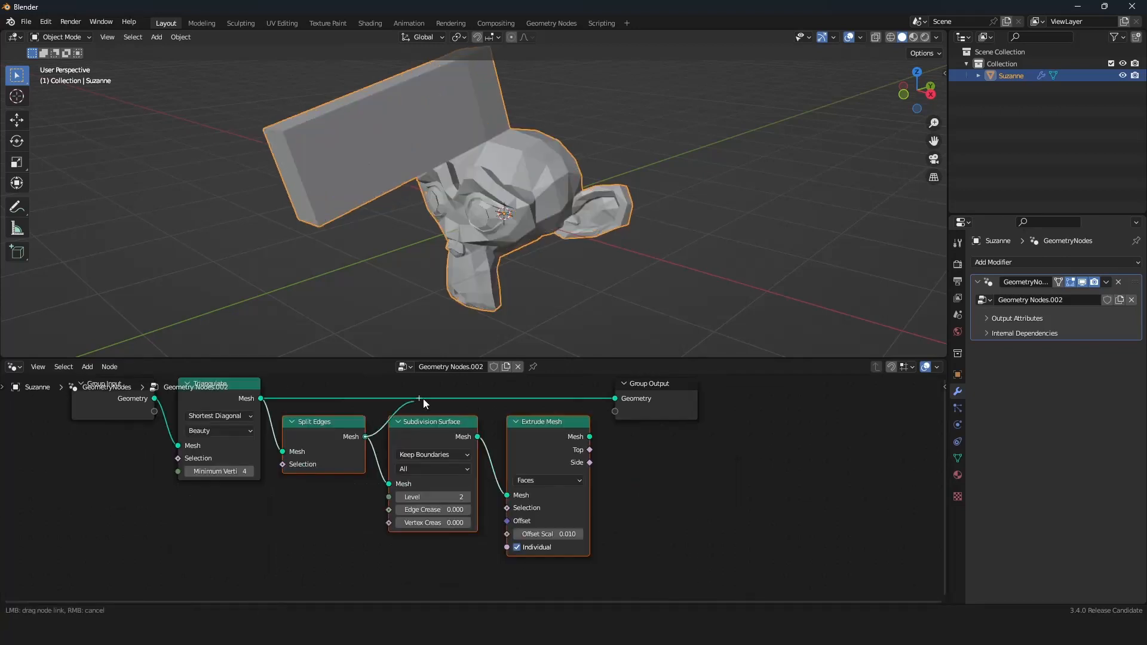
left_click_drag(365, 438, 618, 400)
middle_click_drag(460, 411, 467, 442)
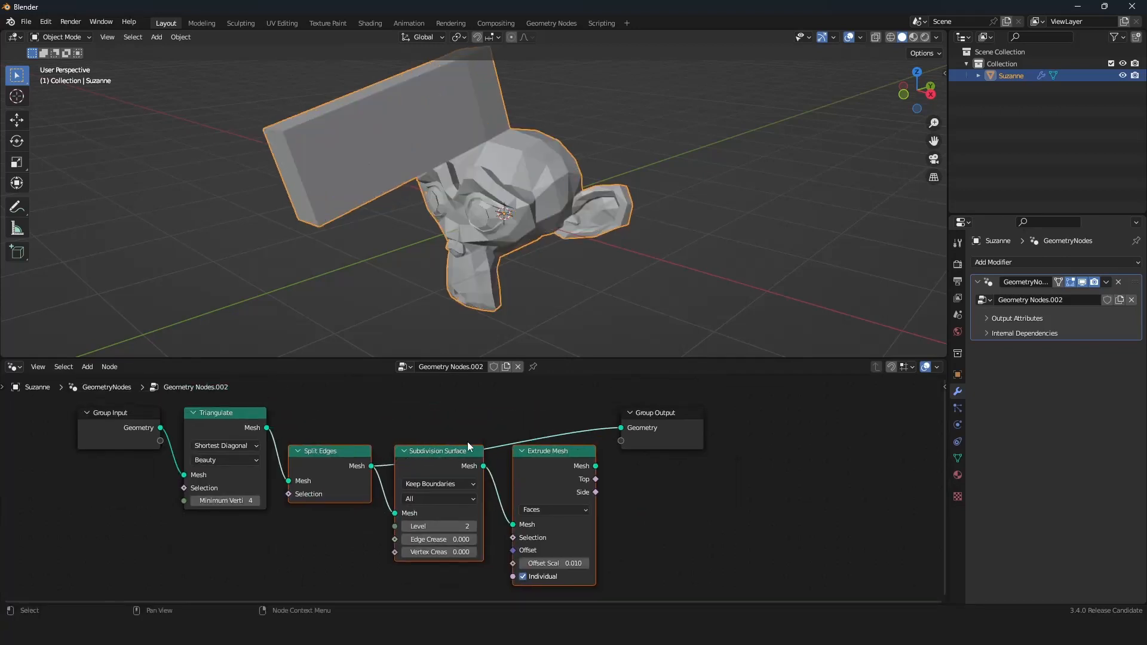
left_click_drag(596, 466, 622, 428)
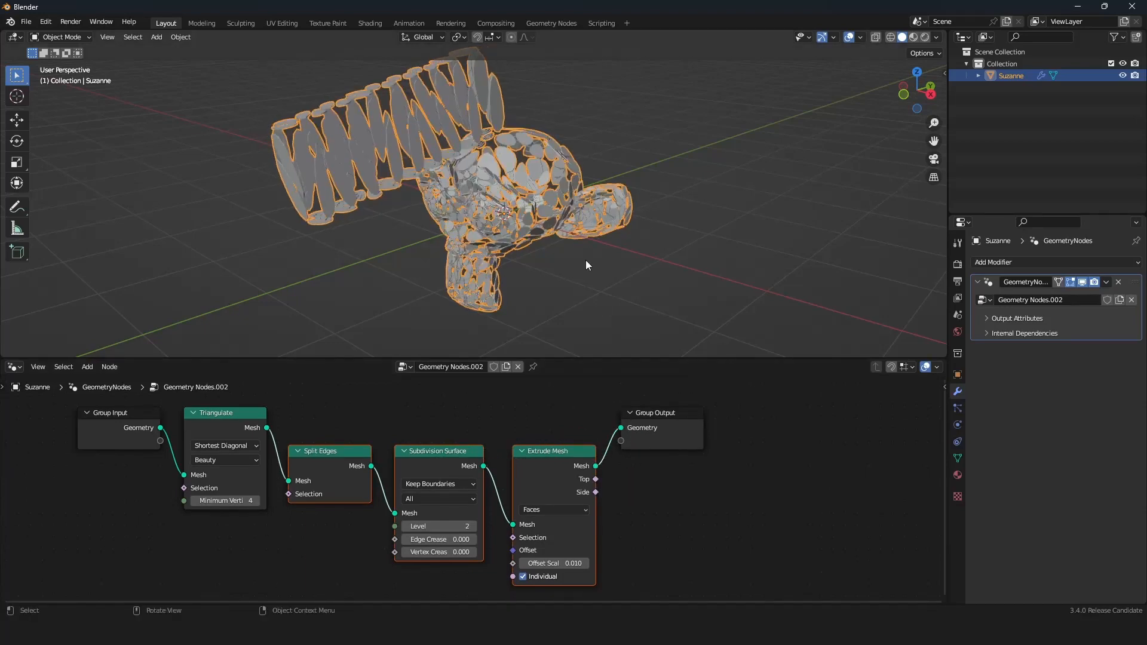
Examine the split and extruded faces on the monkey head up close alongside the complete node chain
scroll(585, 256, "up", 3)
scroll(584, 257, "up", 1)
middle_click_drag(586, 257, 551, 256)
scroll(488, 437, "down", 2)
middle_click_drag(484, 437, 489, 439)
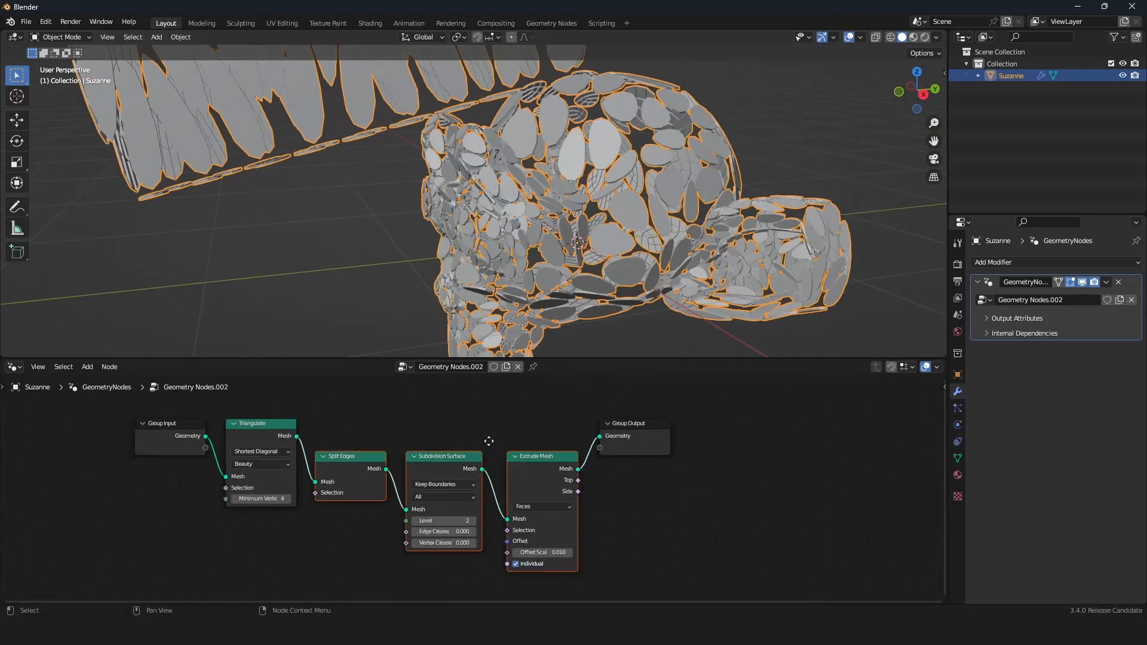
scroll(493, 446, "up", 2)
scroll(503, 427, "down", 2)
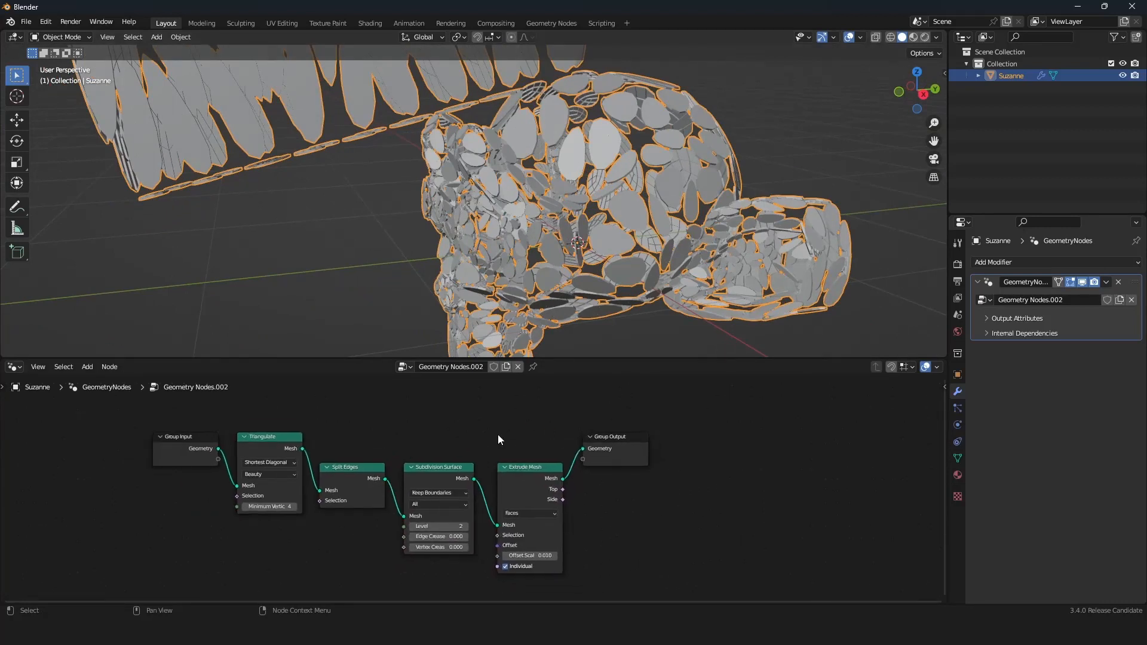
scroll(497, 436, "down", 1)
Add a Viewer node connected to Triangulate's mesh output and place it above the Group Output
scroll(502, 442, "up", 4)
middle_click_drag(507, 449, 493, 459)
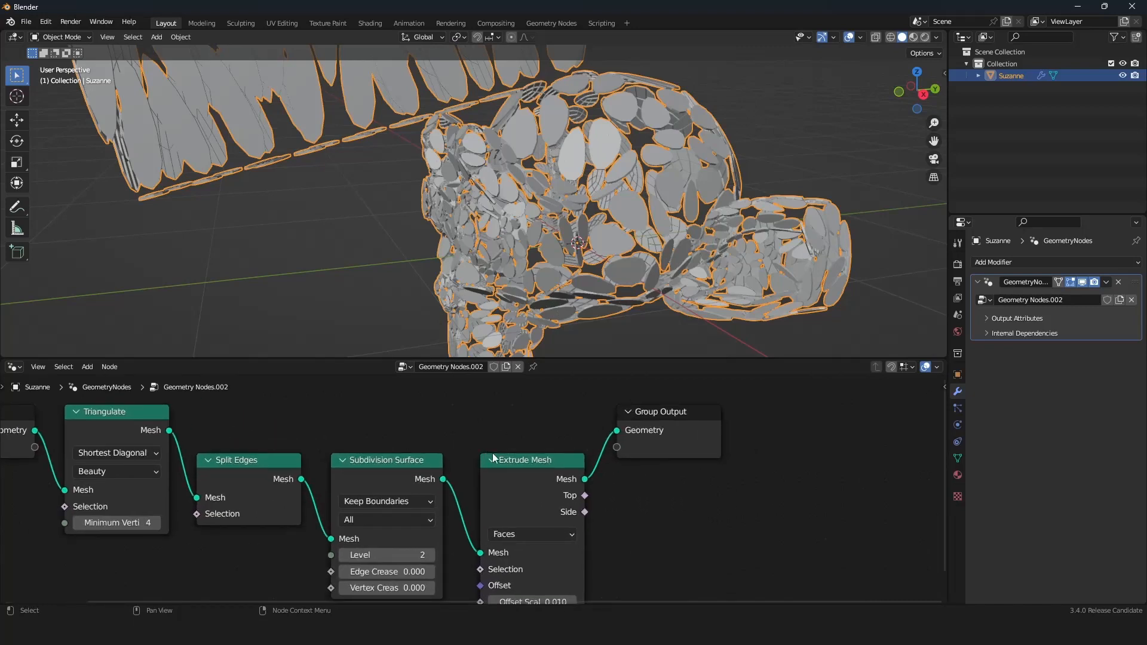
left_click(119, 425, "ctrl+shift")
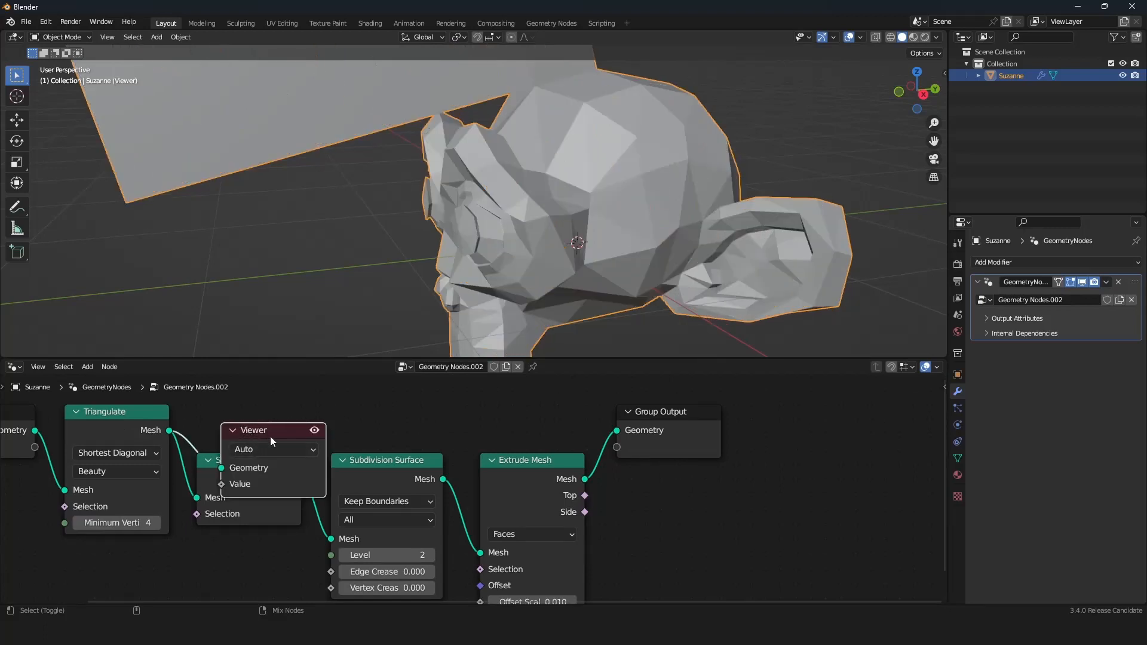
left_click_drag(270, 437, 672, 397)
scroll(383, 487, "down", 4)
middle_click_drag(349, 486, 385, 438)
scroll(385, 439, "up", 3)
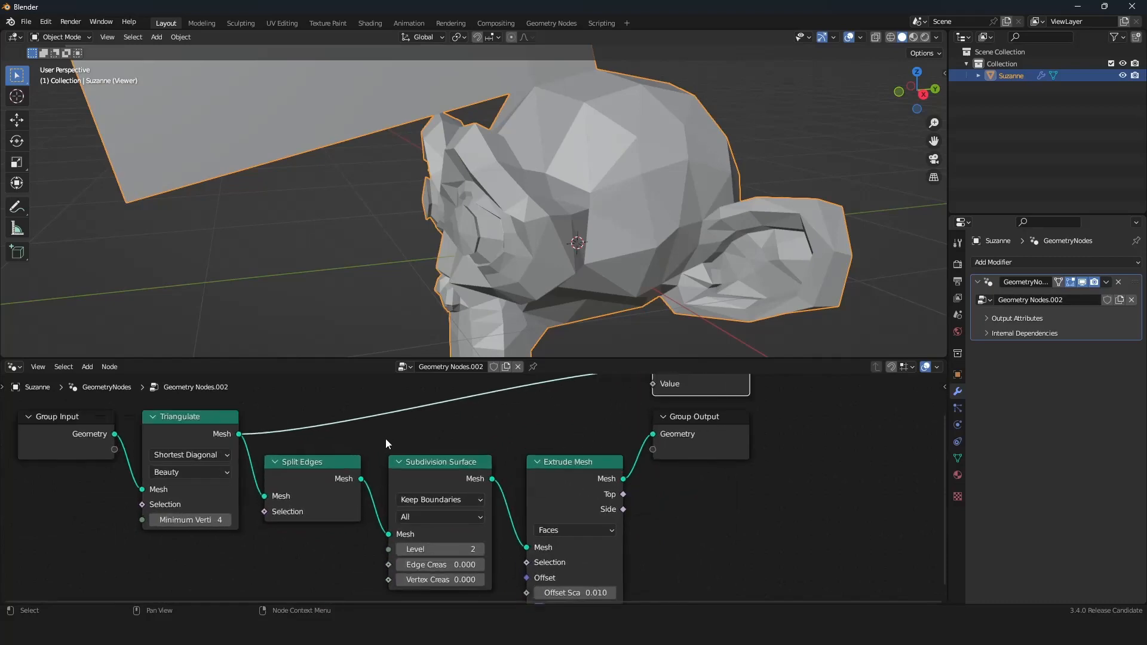
Preview the Split Edges, Subdivision Surface and Extrude Mesh outputs through the Viewer, and return the Viewer to Triangulate
left_click(461, 478, "ctrl+shift")
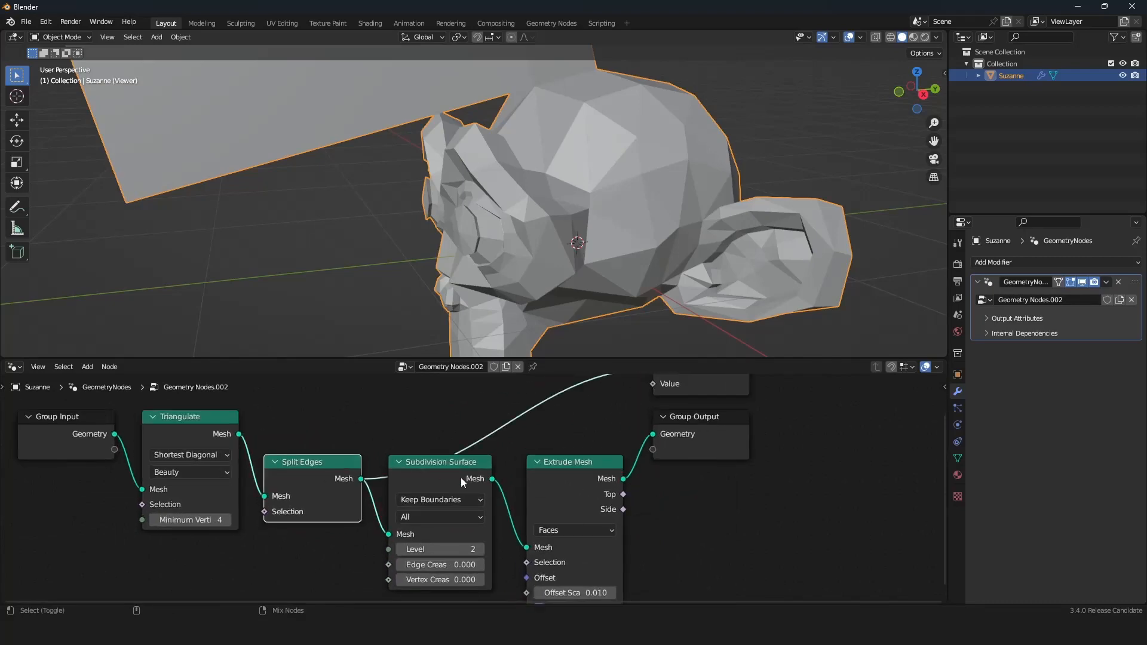
left_click(567, 476, "ctrl+shift")
left_click(407, 472, "ctrl+shift")
left_click(321, 479, "ctrl+shift")
left_click(185, 429, "ctrl+shift")
scroll(353, 442, "down", 4)
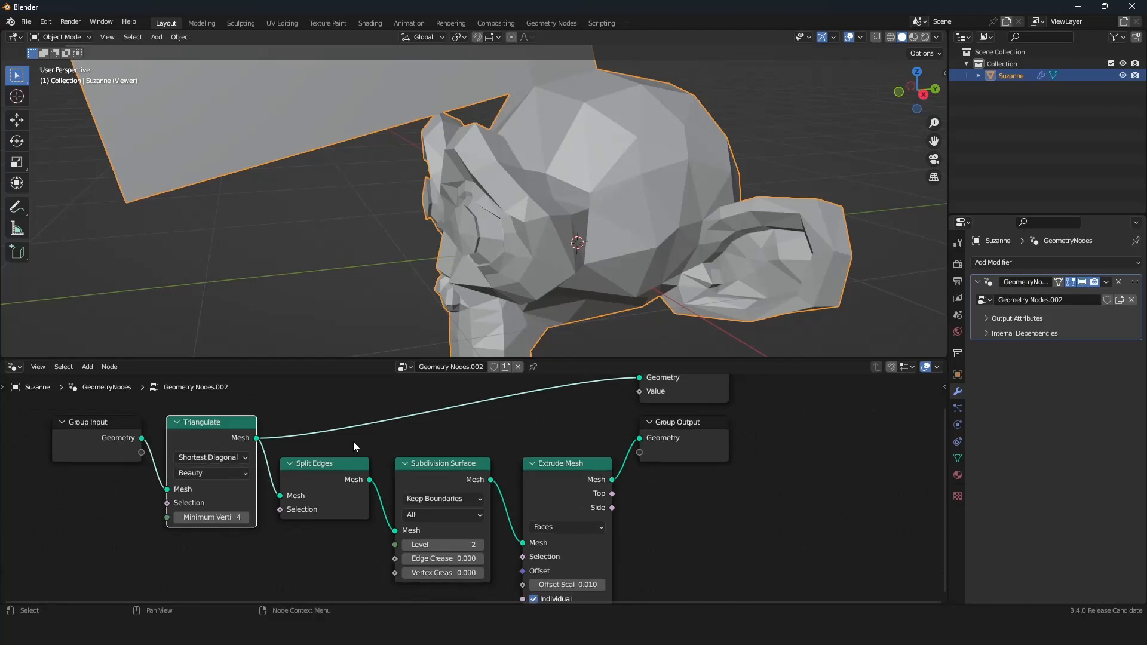
left_click(334, 483, "ctrl+shift")
left_click(239, 462, "ctrl+shift")
scroll(446, 451, "down", 2)
mouse_move(446, 450)
middle_mouse_down()
mouse_move(422, 456)
mouse_move(459, 469)
middle_mouse_up()
scroll(428, 456, "up", 5)
scroll(428, 455, "up", 1)
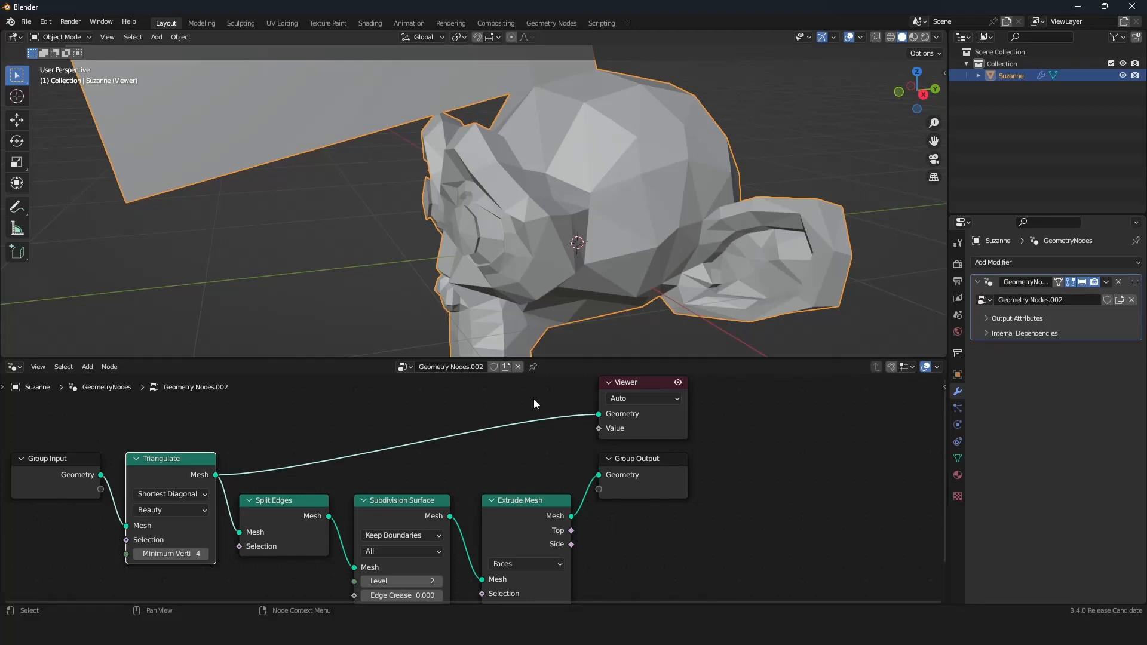
Split the 3D viewport vertically, turn the new area into a Spreadsheet and widen it slightly
left_click_drag(2, 33, 337, 59)
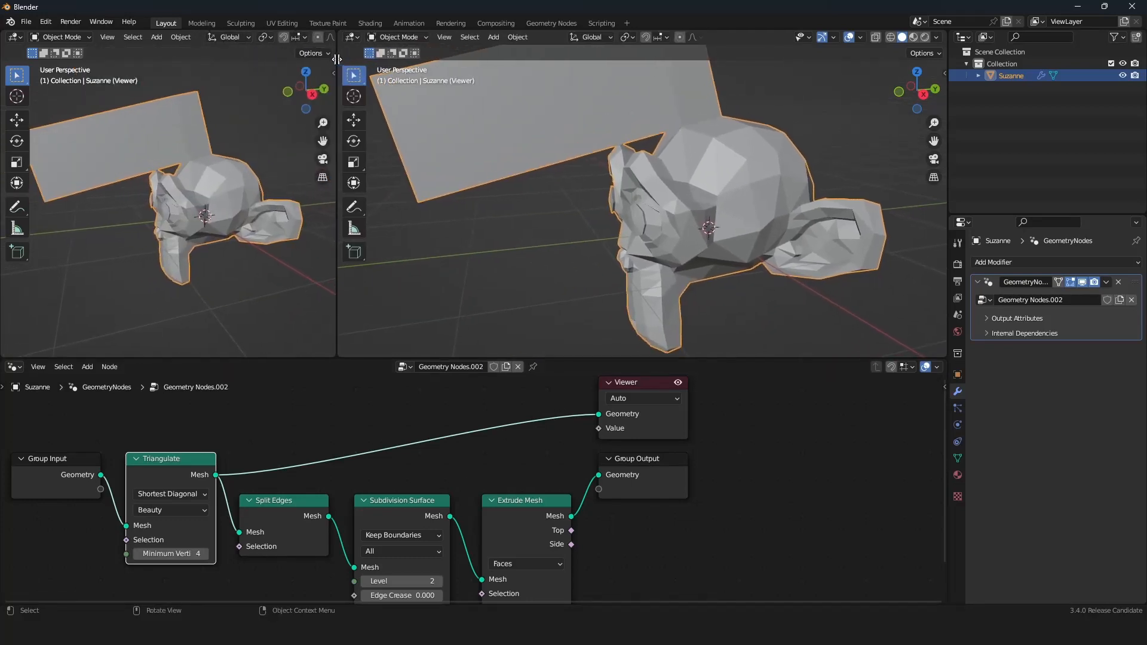
left_click(13, 37)
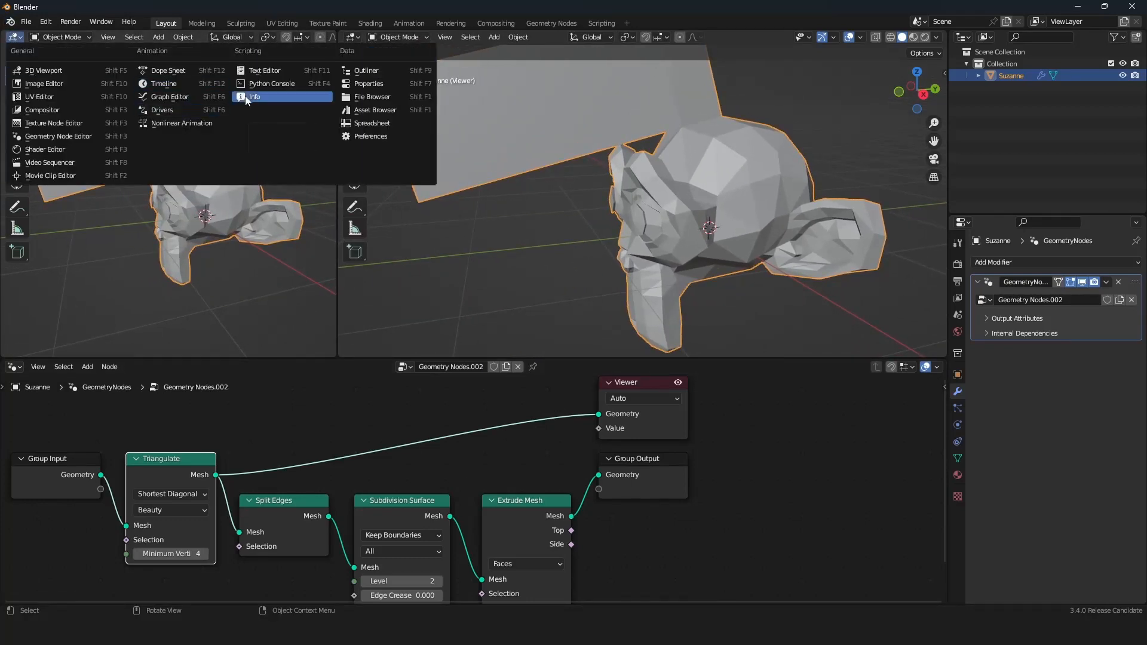
left_click(373, 123)
left_click_drag(339, 171, 375, 173)
scroll(410, 424, "down", 3)
scroll(410, 441, "up", 3)
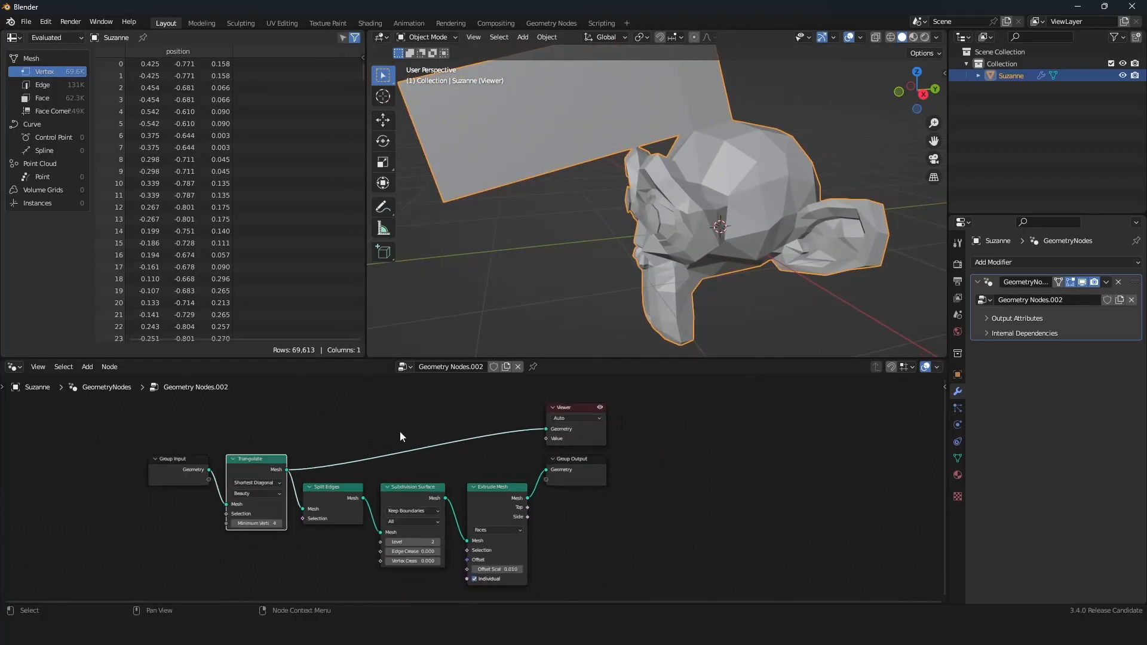
Compare the monkey's Viewer Node, Original and Evaluated data in the spreadsheet, relating them to the Viewer, Group Input and Group Output
left_click_drag(591, 408, 593, 395)
right_click(593, 395)
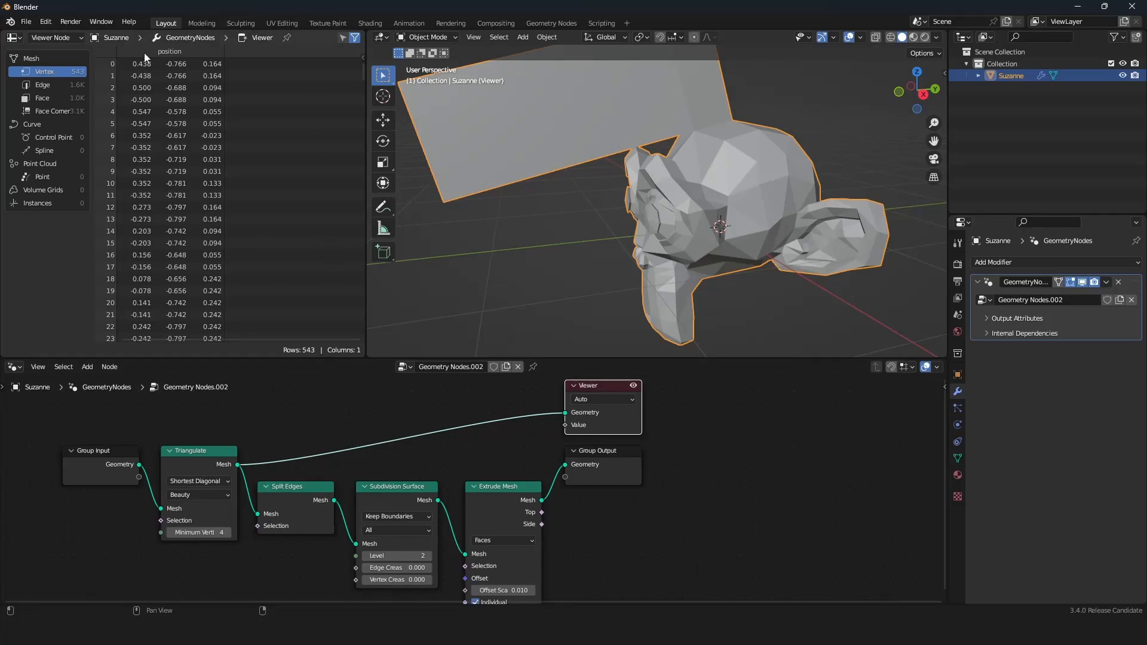
left_click(73, 37)
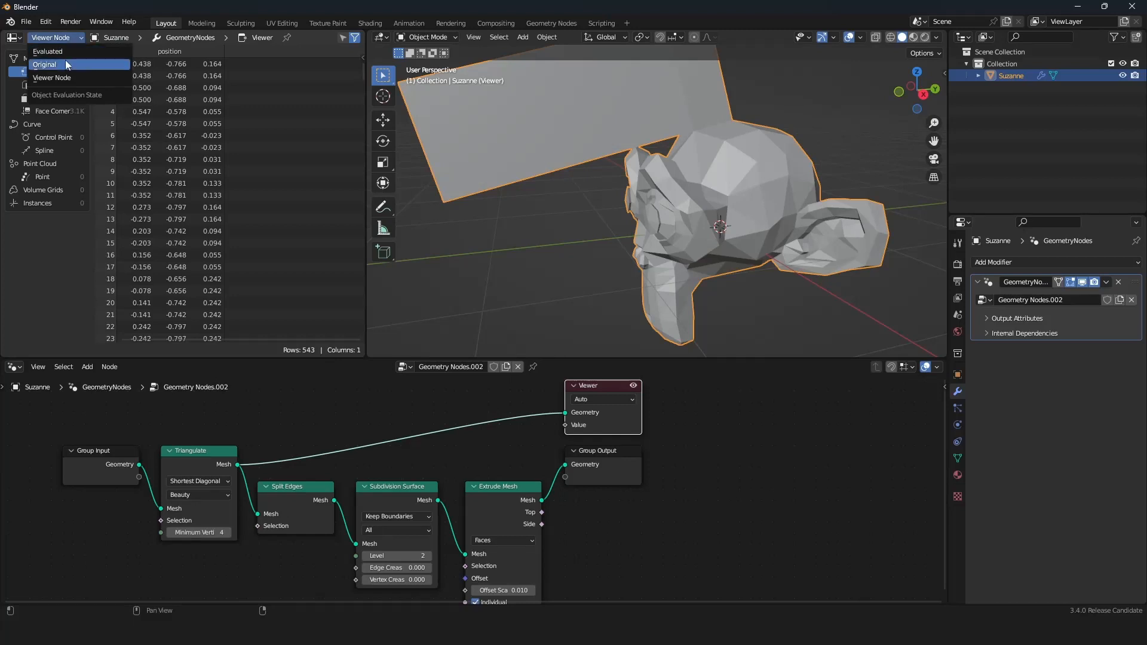
left_click(64, 63)
left_click_drag(118, 478, 69, 439)
right_click(69, 439)
left_click(59, 37)
left_click(59, 50)
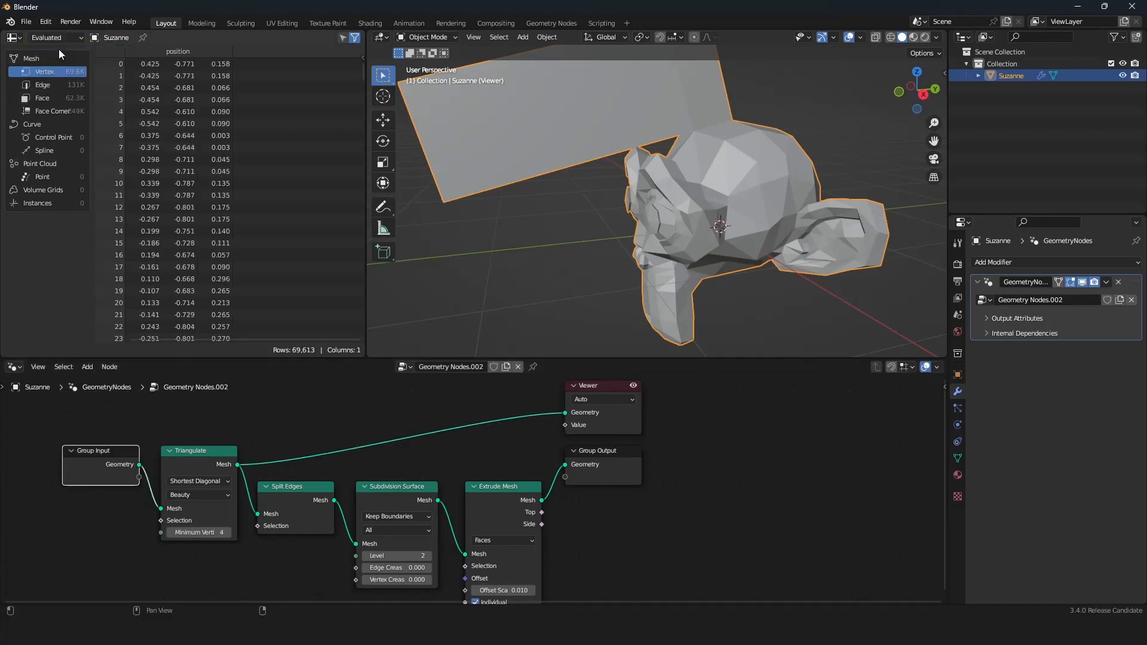
left_click_drag(599, 466, 607, 474)
right_click(607, 474)
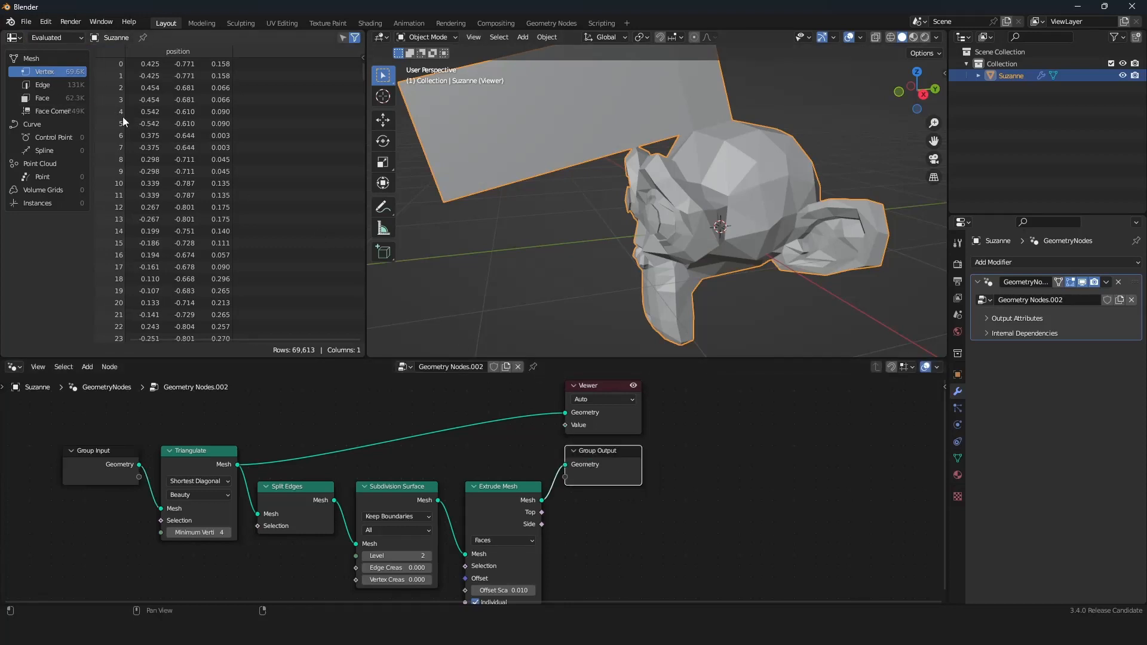
Set the spreadsheet to Viewer Node data and select the Triangulate node feeding the Viewer
left_click(54, 38)
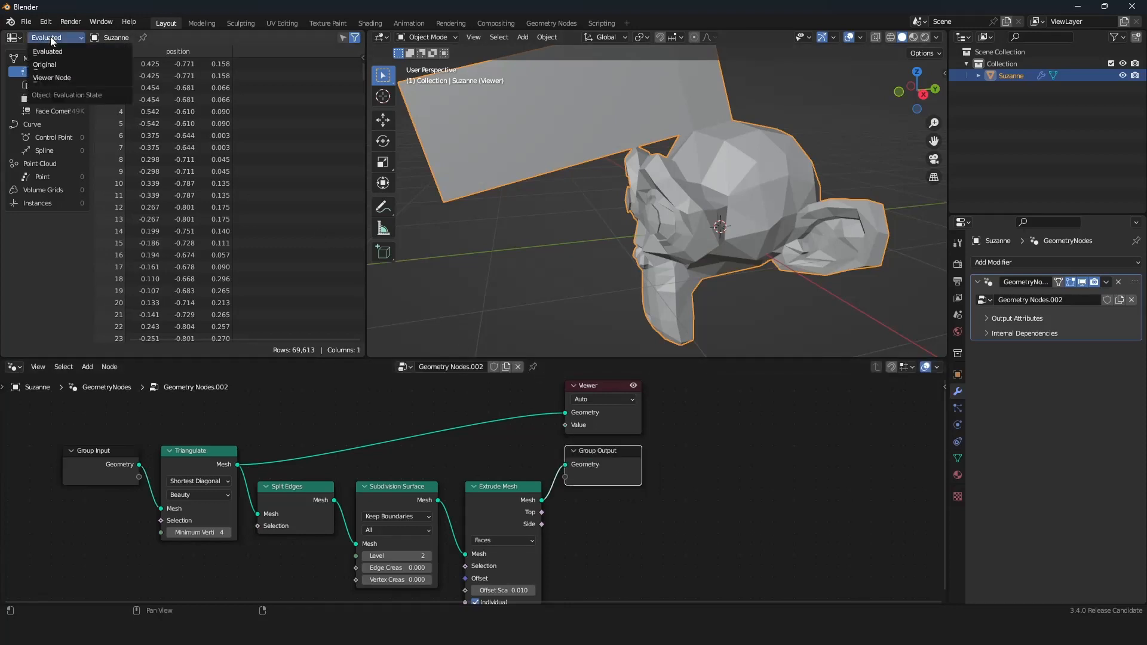
left_click(59, 77)
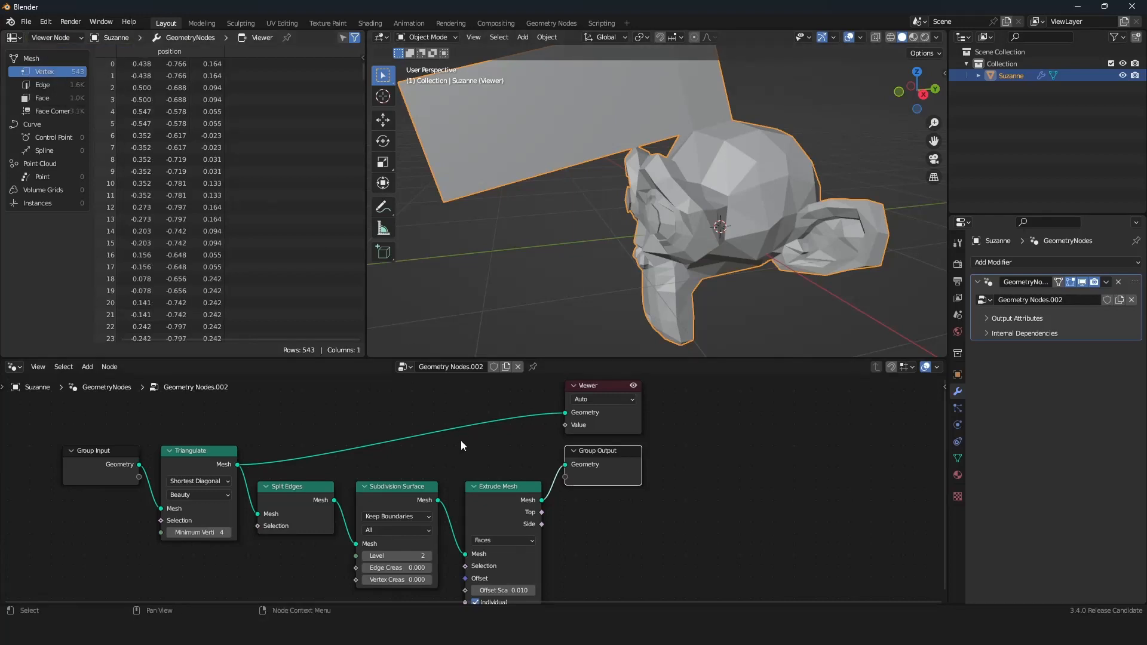
scroll(462, 443, "down", 4)
middle_click_drag(462, 442, 489, 463)
scroll(489, 464, "up", 6)
middle_click_drag(496, 422, 510, 444)
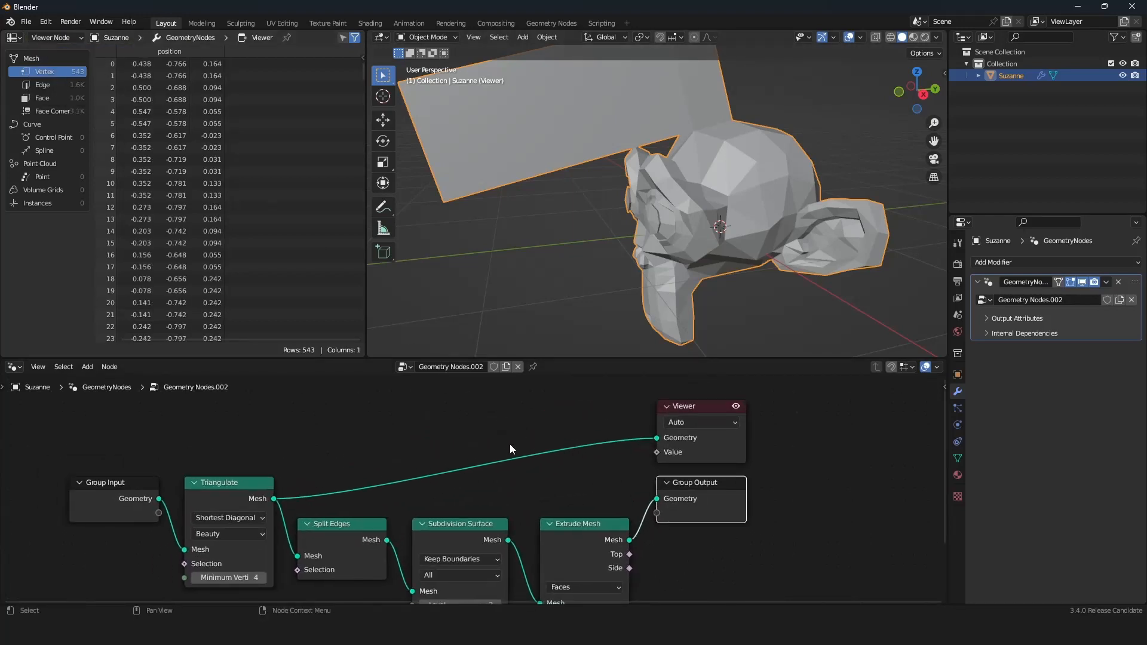
mouse_move(238, 491)
left_mouse_down()
mouse_move(249, 438)
mouse_move(236, 485)
left_mouse_up()
right_click(236, 485)
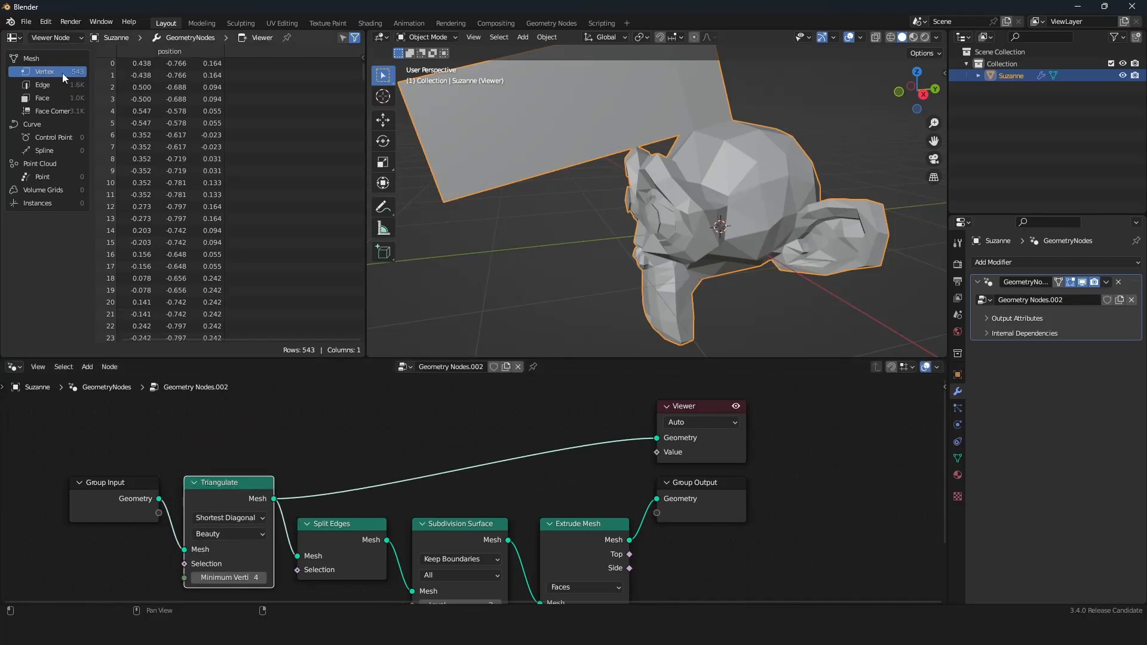
Inspect the triangulated mesh's vertex, edge, face and face corner data, plus the curve and point cloud domains, in the spreadsheet
middle_click_drag(559, 200, 669, 207)
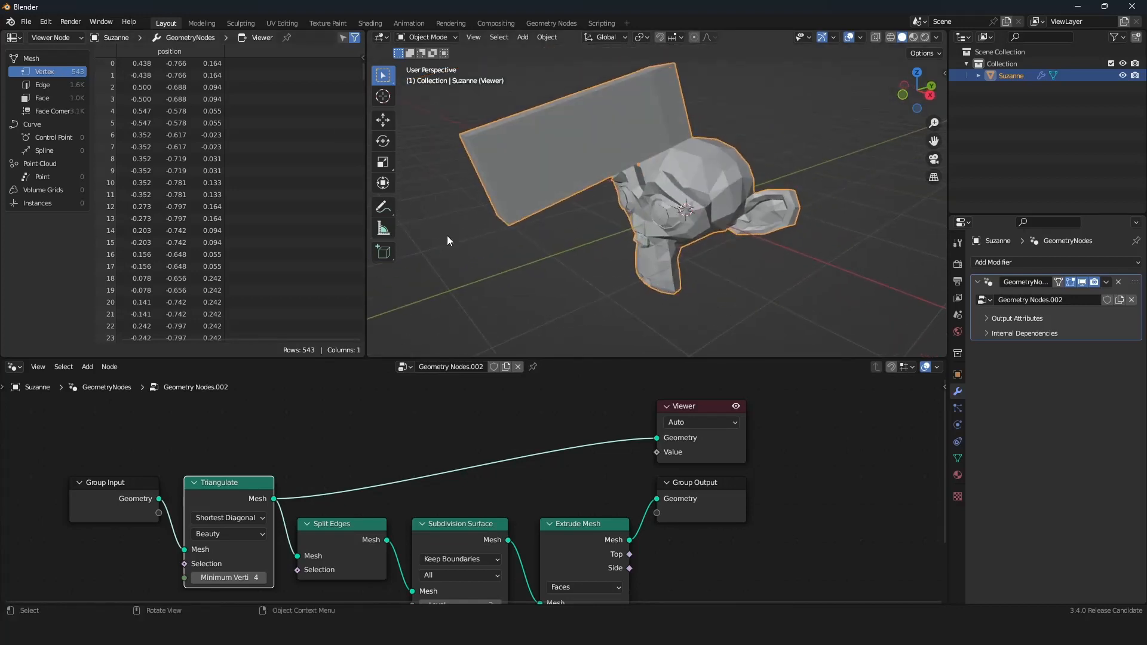
middle_click_drag(276, 245, 178, 111)
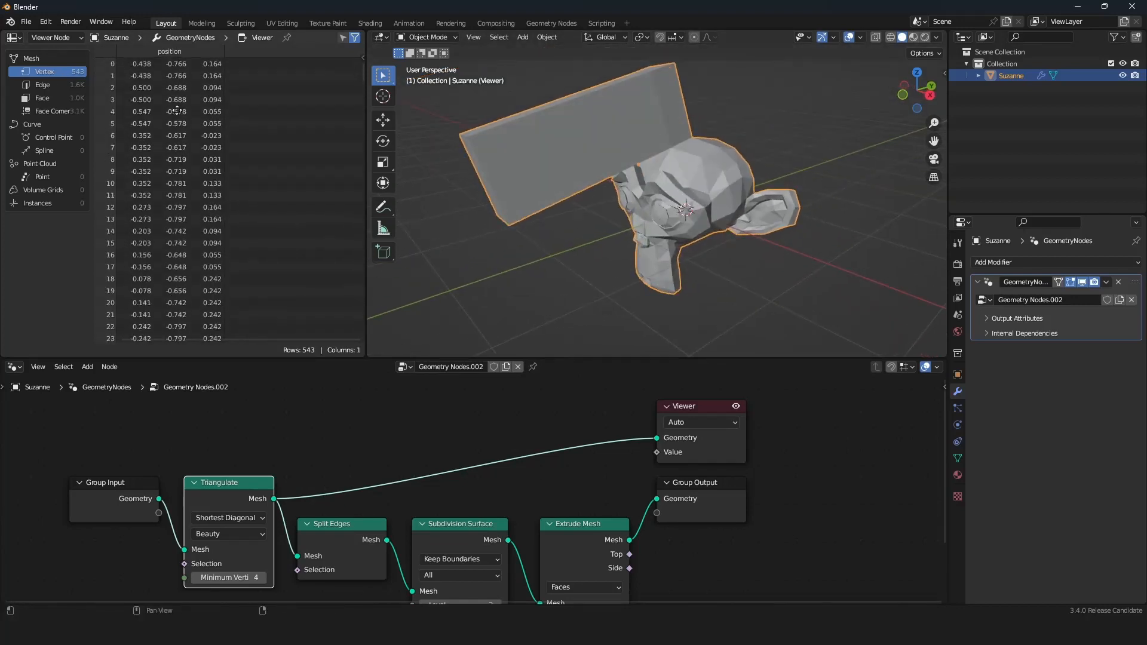
left_click(66, 86)
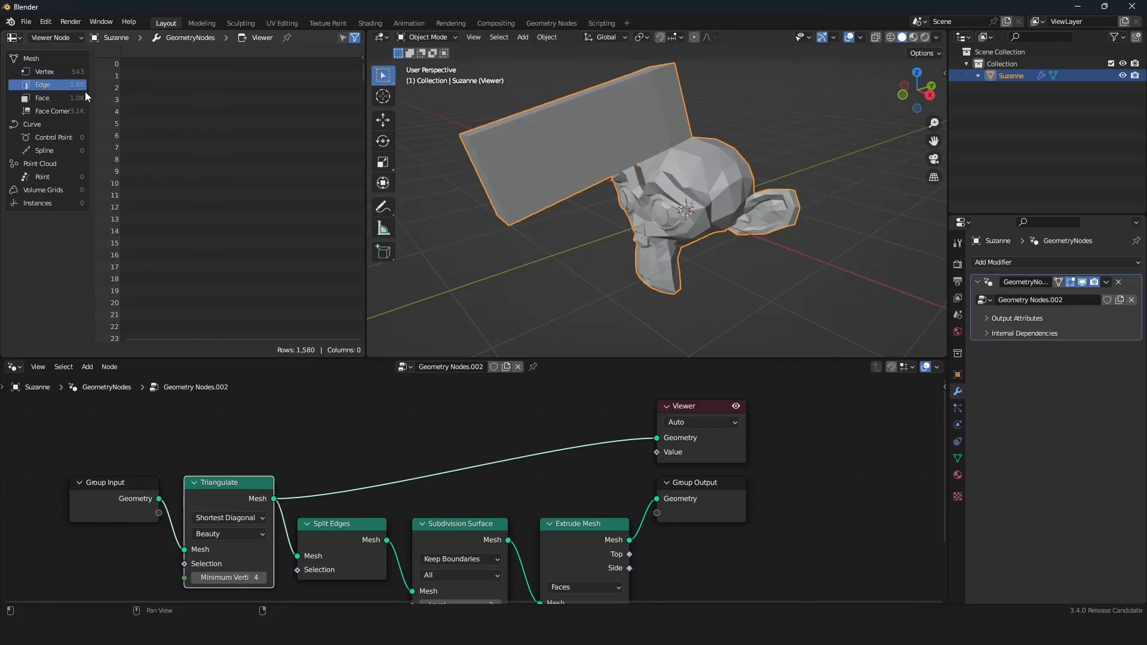
left_click(70, 98)
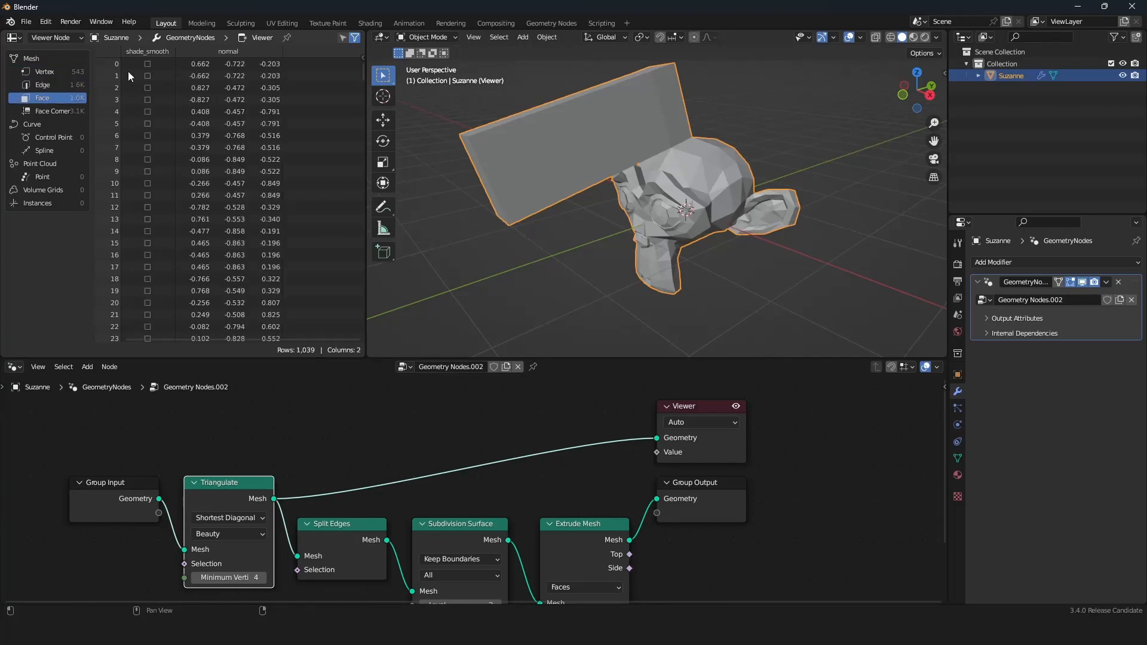
mouse_move(152, 78)
middle_mouse_down()
mouse_move(202, 318)
mouse_move(228, 275)
mouse_move(152, 57)
middle_mouse_up()
middle_click_drag(181, 181, 253, 66)
left_click(49, 109)
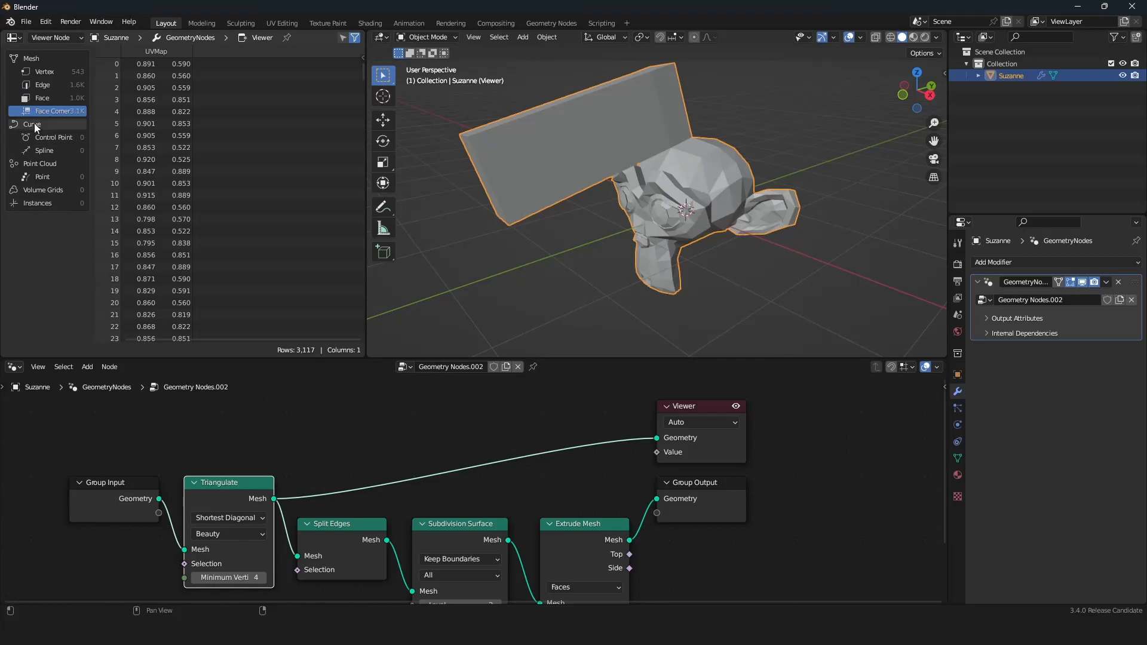
left_click(42, 137)
left_click(58, 148)
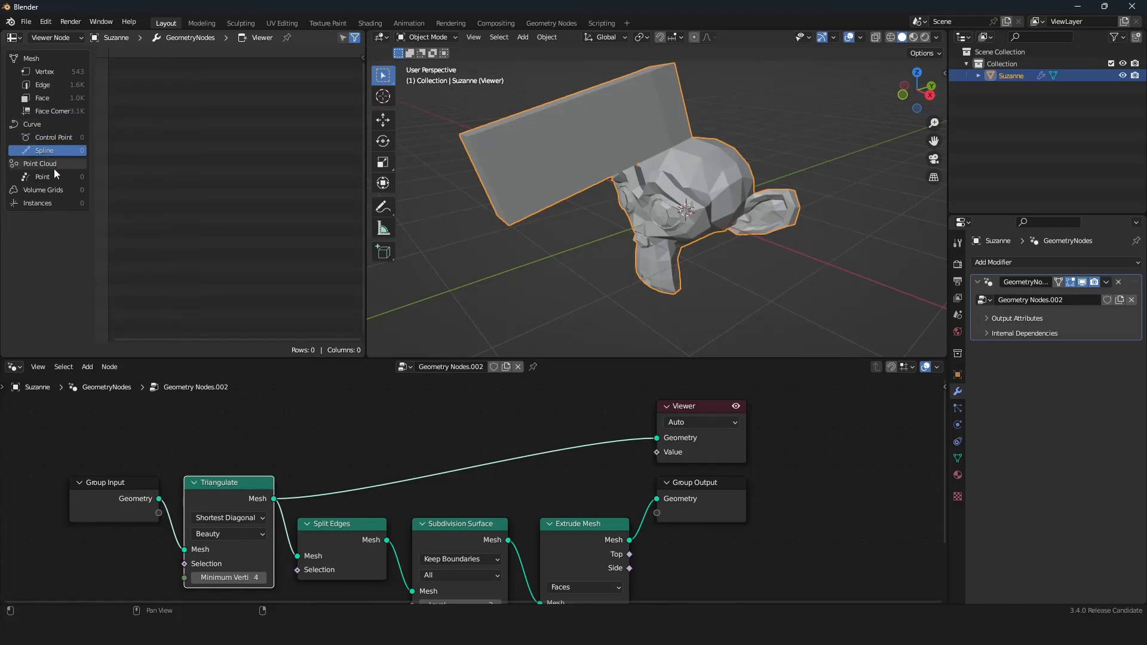
left_click(55, 177)
Compare the vertex data of Extrude Mesh, Subdivision Surface and Split Edges through the Viewer, ending on Split Edges
middle_click_drag(494, 424, 460, 401)
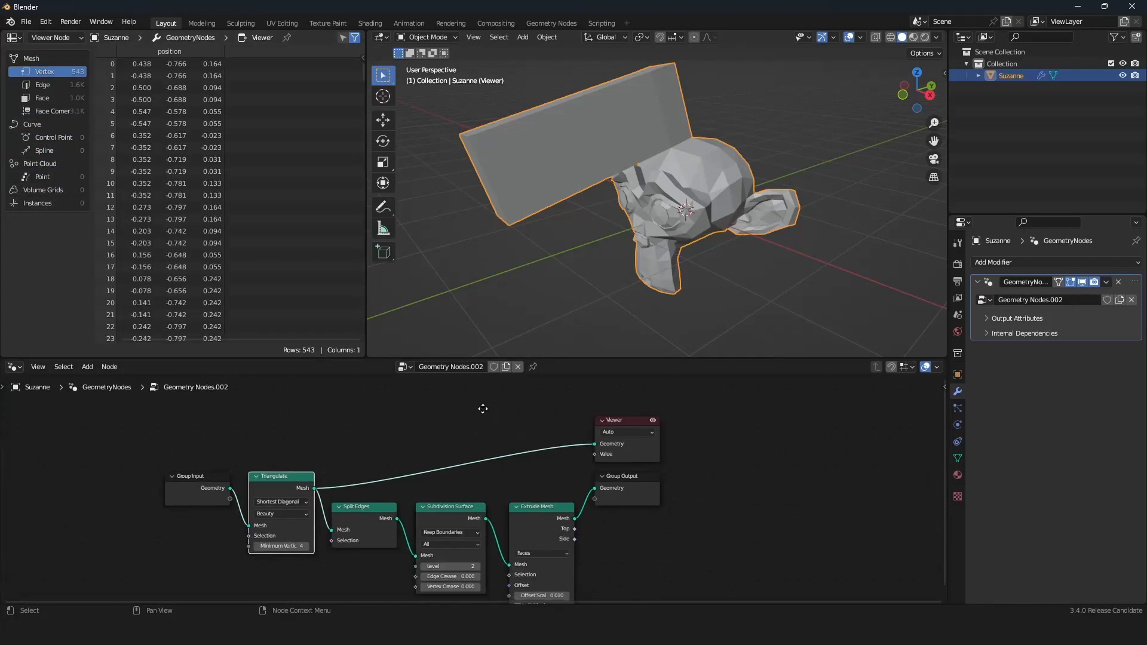
scroll(475, 403, "up", 3)
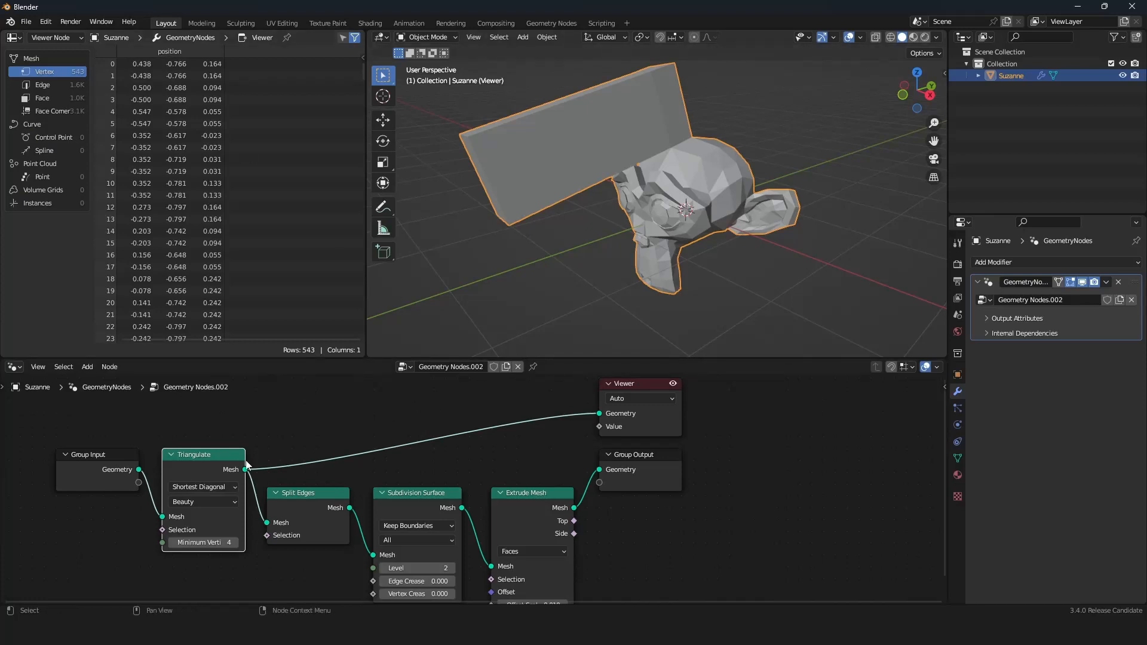
middle_click_drag(553, 435, 528, 420)
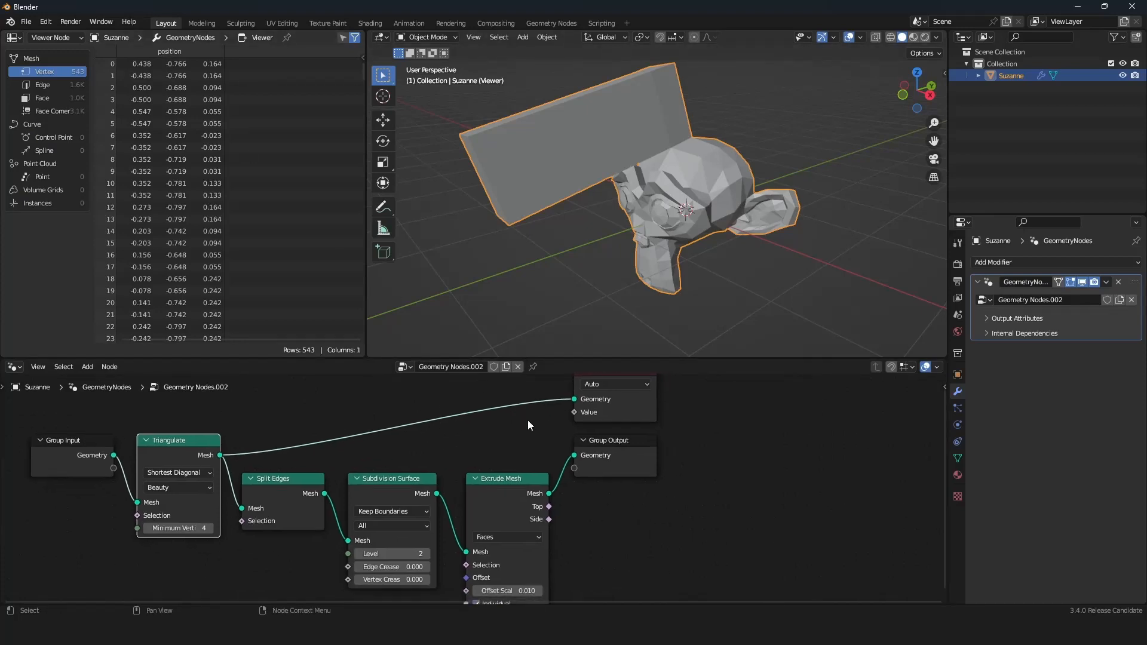
left_click(396, 482, "ctrl+shift")
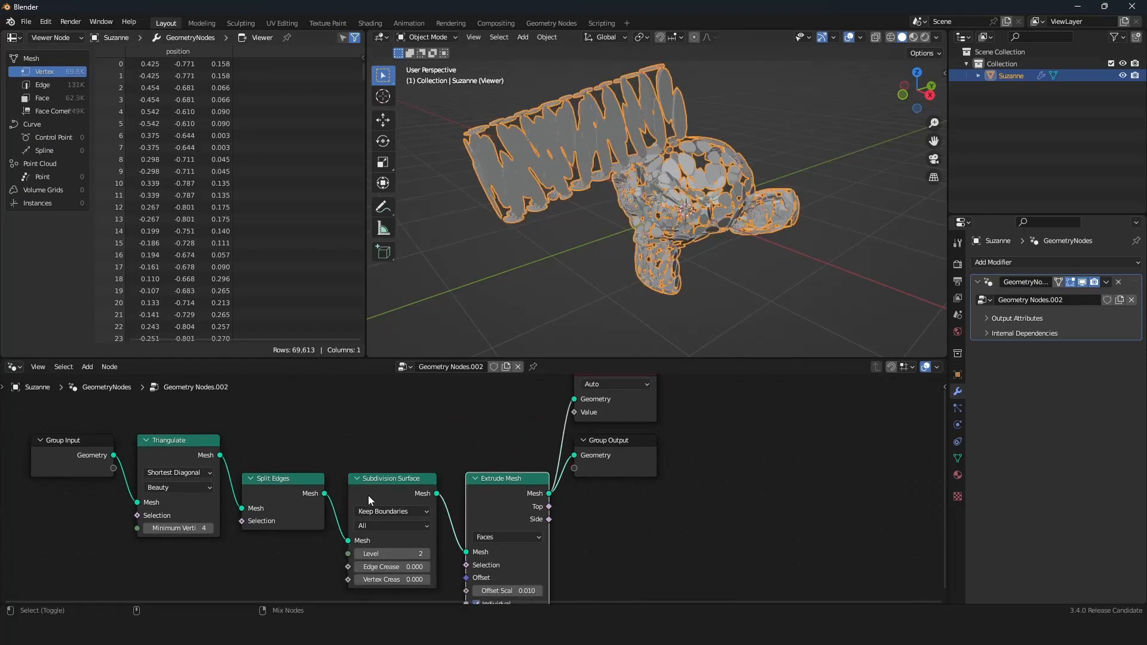
left_click(276, 492, "ctrl+shift")
left_click(396, 480, "ctrl+shift")
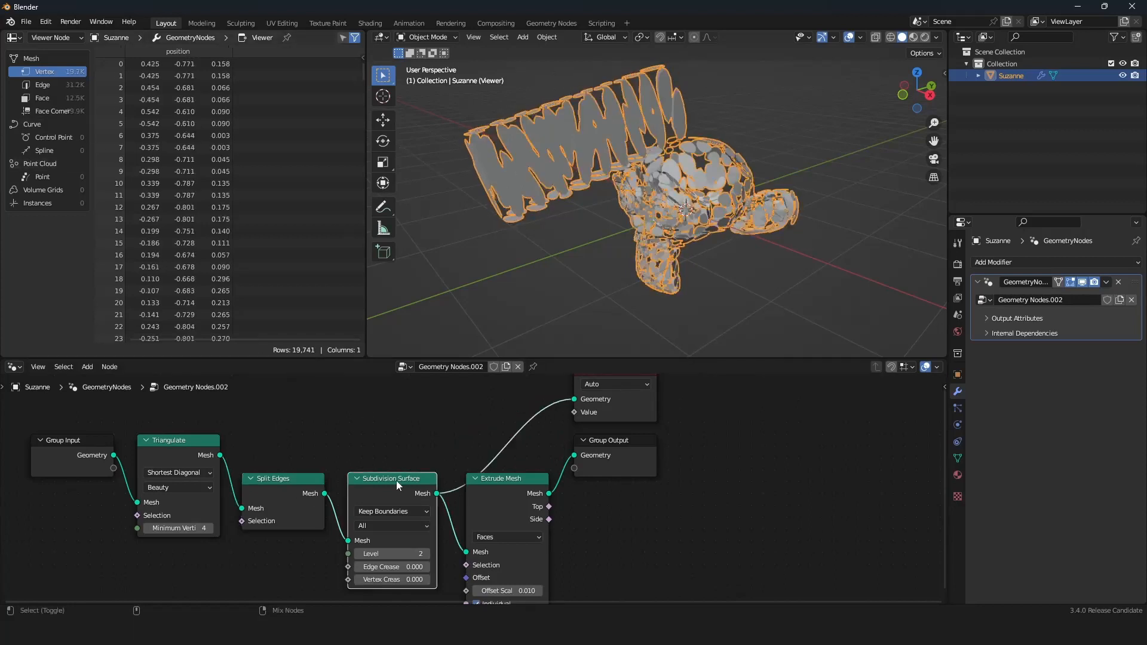
left_click(275, 478, "ctrl+shift")
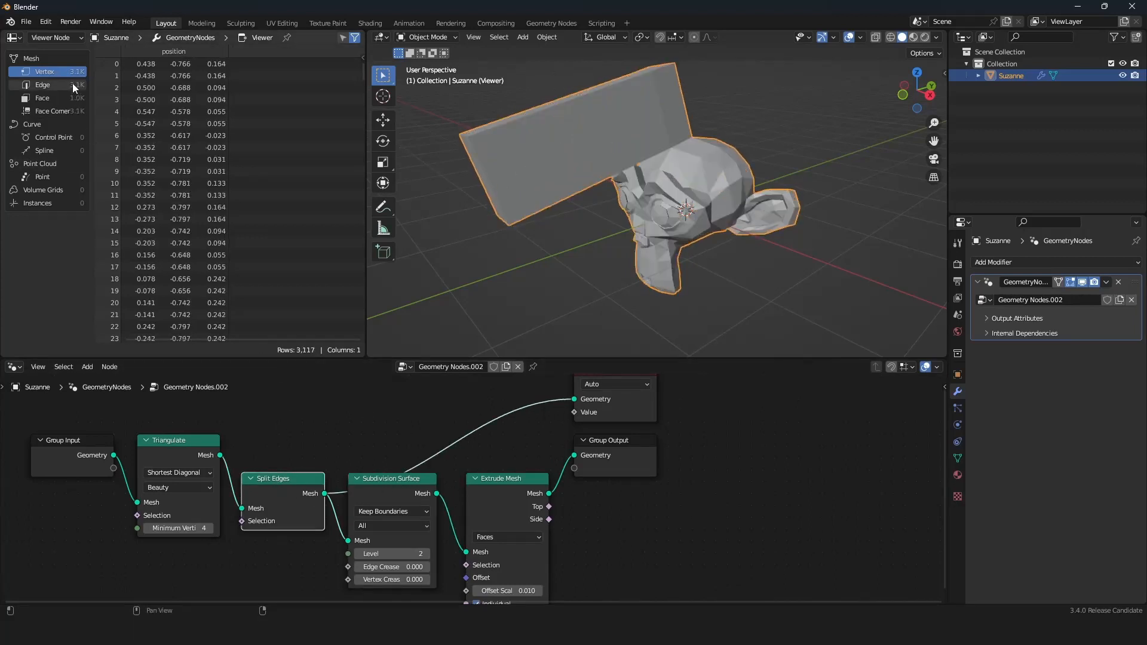
middle_click_drag(382, 493, 369, 473)
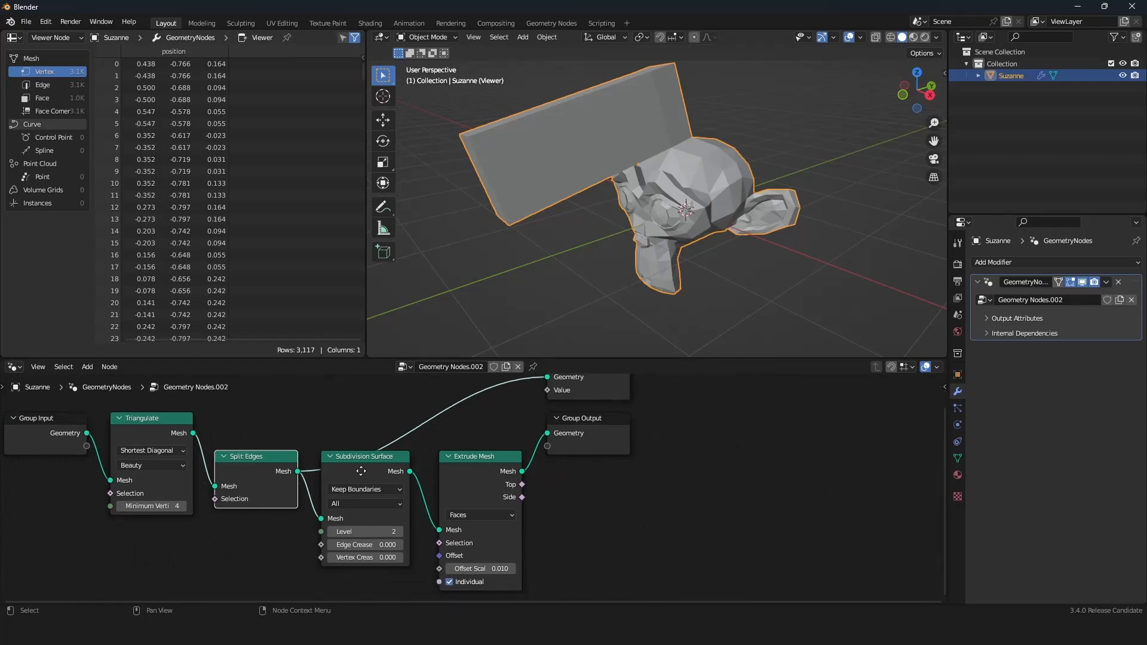
Preview the Subdivision Surface output through the Viewer and trace its connection in the node tree
left_click(369, 471, "ctrl+shift")
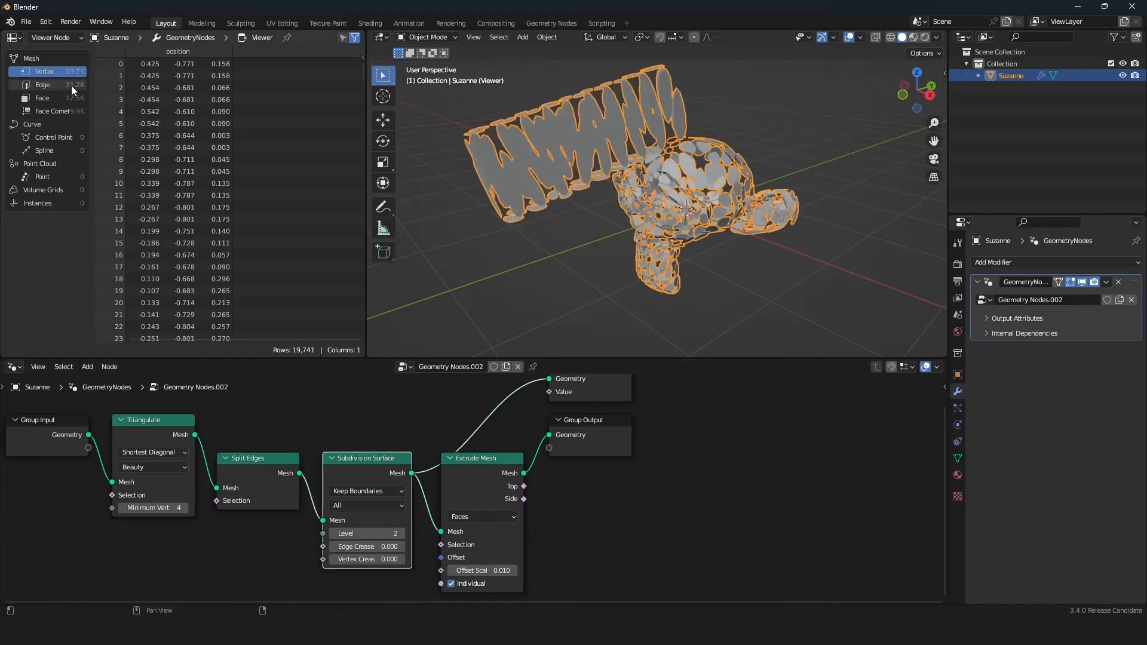
middle_click_drag(543, 406, 488, 475)
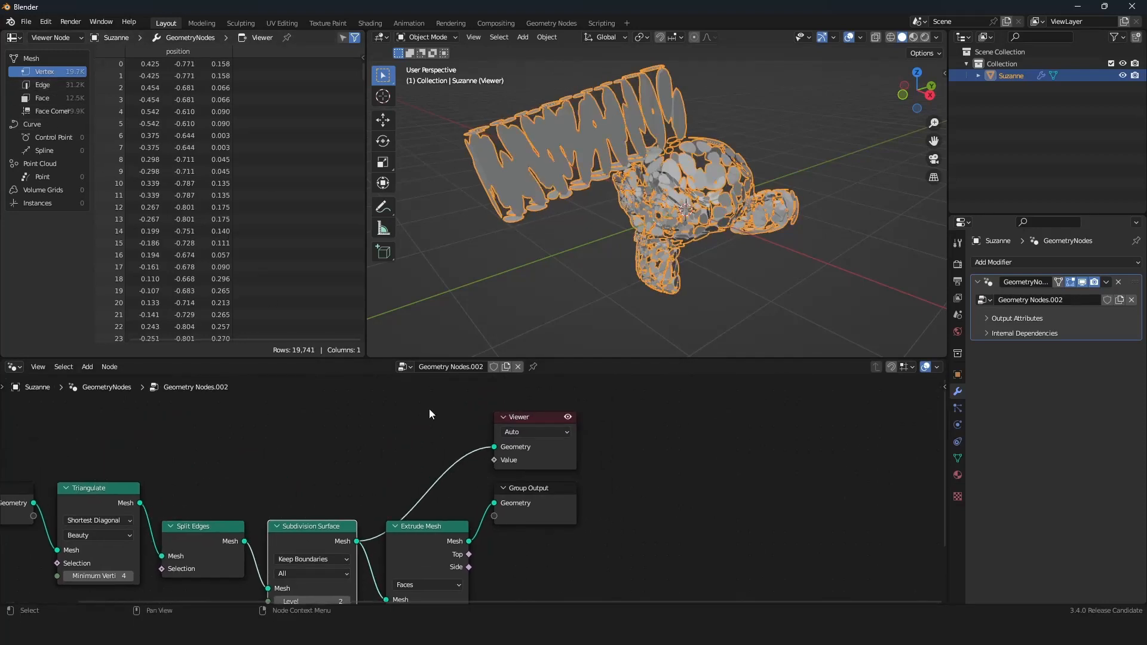
middle_click_drag(378, 559, 380, 528)
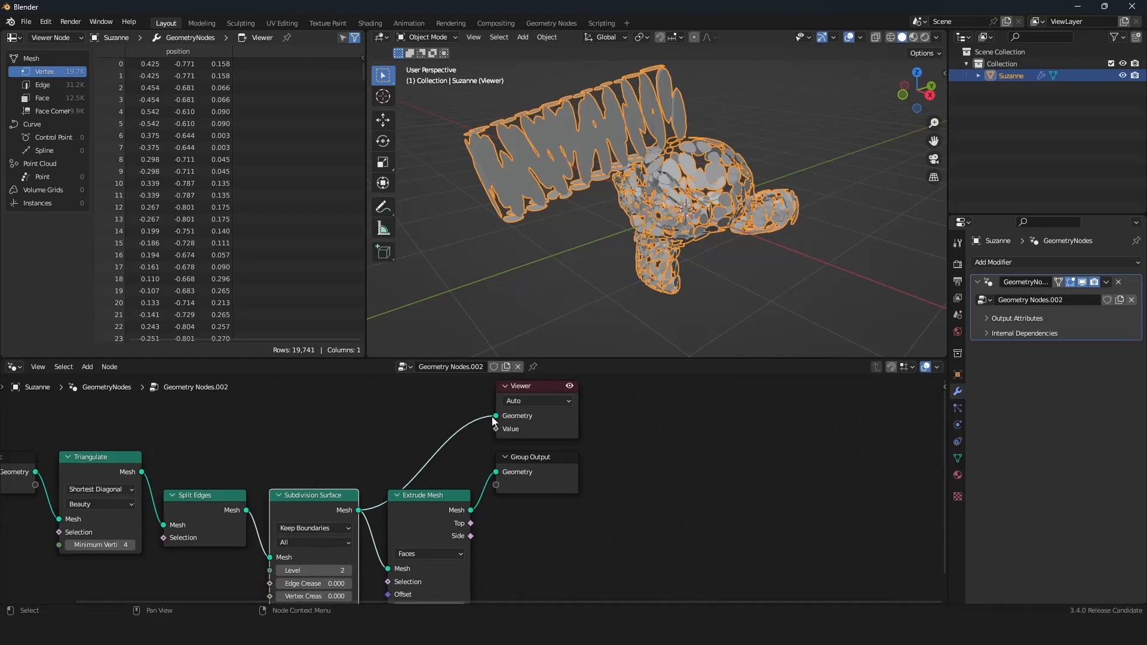
middle_click_drag(469, 486, 508, 486)
middle_click_drag(518, 439, 445, 449)
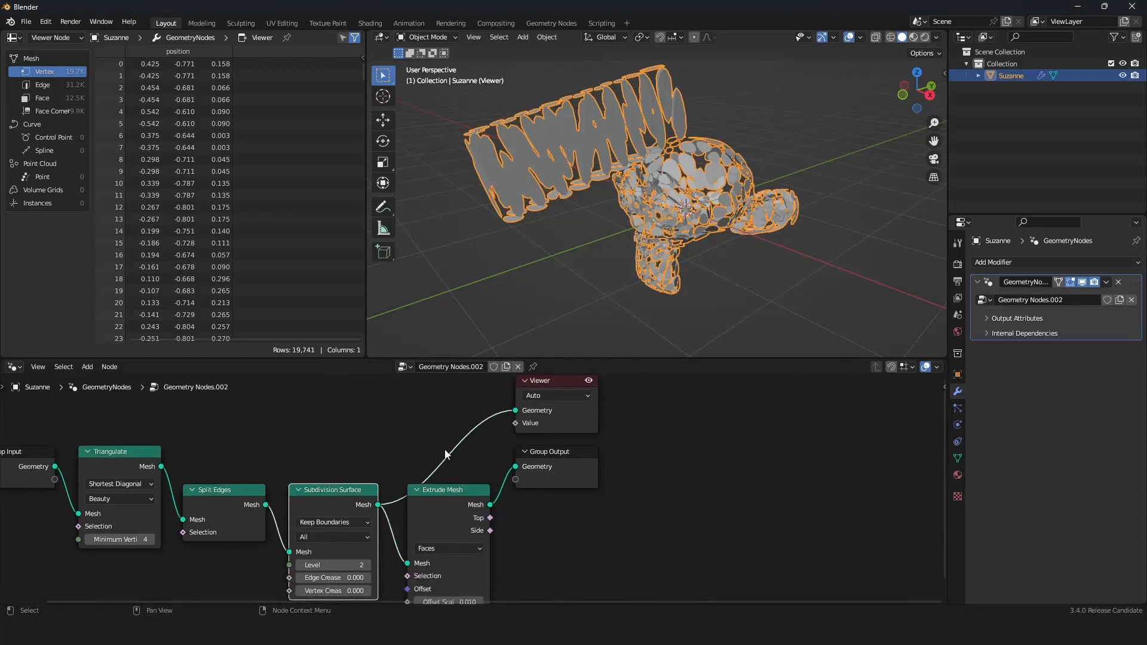
Cut the link from Subdivision Surface to the Viewer and delete the Viewer node
mouse_move(454, 443)
right_mouse_down("ctrl")
mouse_move(475, 443)
mouse_move(500, 475)
right_mouse_up("ctrl")
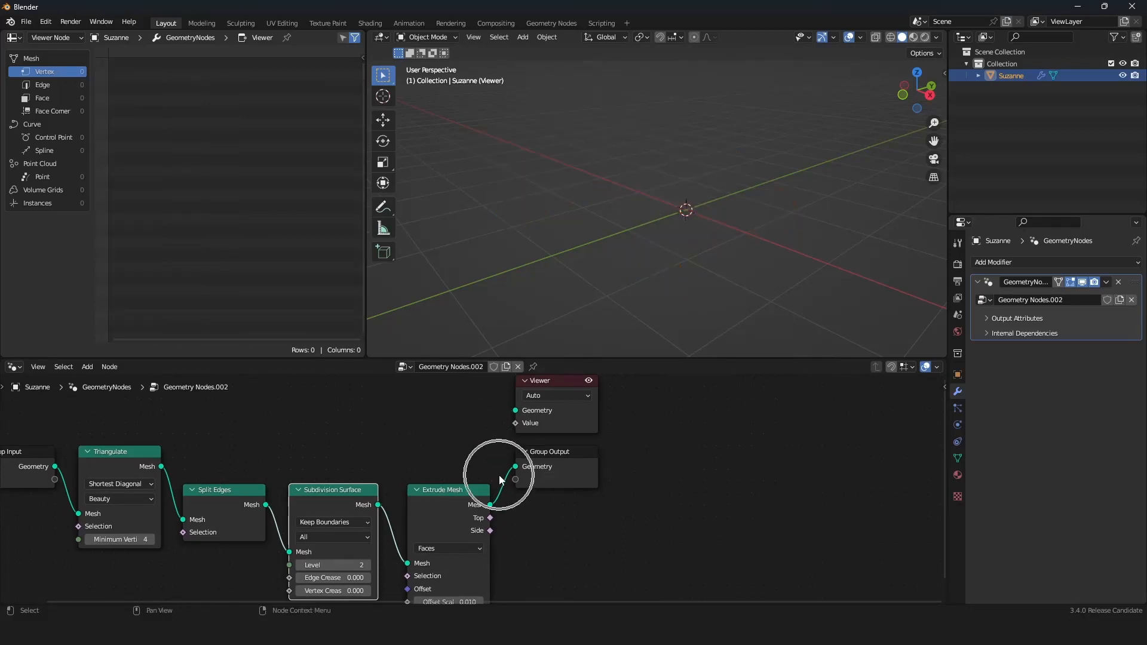
scroll(499, 475, "down", 1)
left_click(548, 399)
key("x")
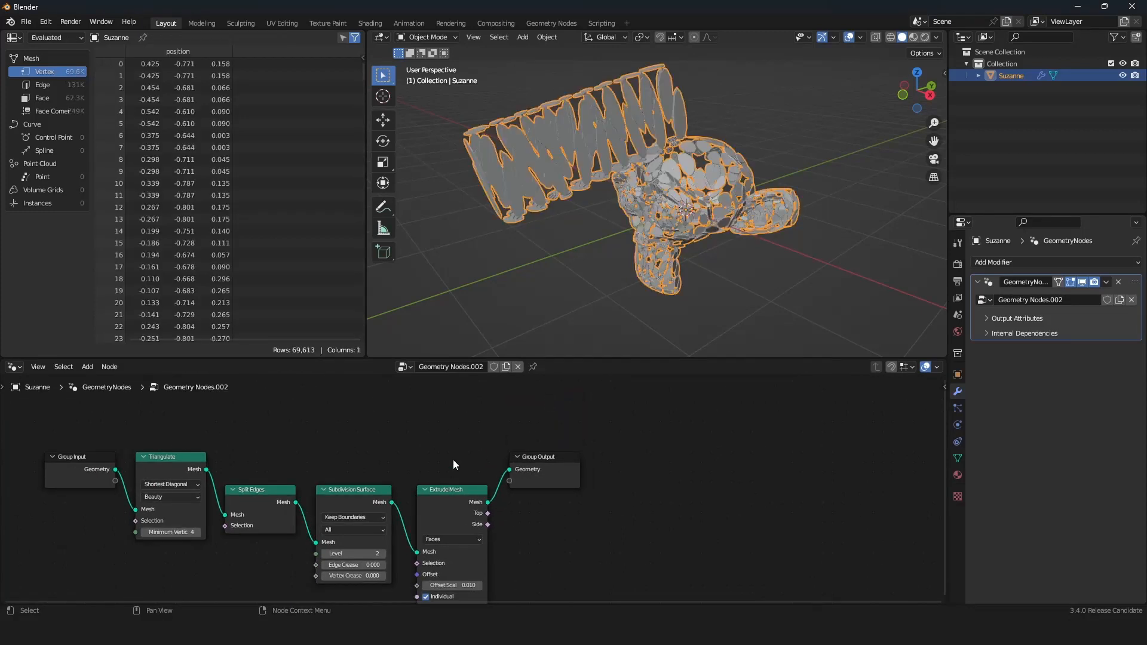
Arrange the modifier nodes and Group Output in a compact row, with Group Input set well apart before Triangulate
left_click_drag(453, 460, 270, 507)
left_click_drag(441, 508, 432, 475)
left_click_drag(544, 469, 535, 468)
scroll(407, 485, "down", 3)
middle_click_drag(378, 487, 465, 457)
scroll(465, 458, "up", 4)
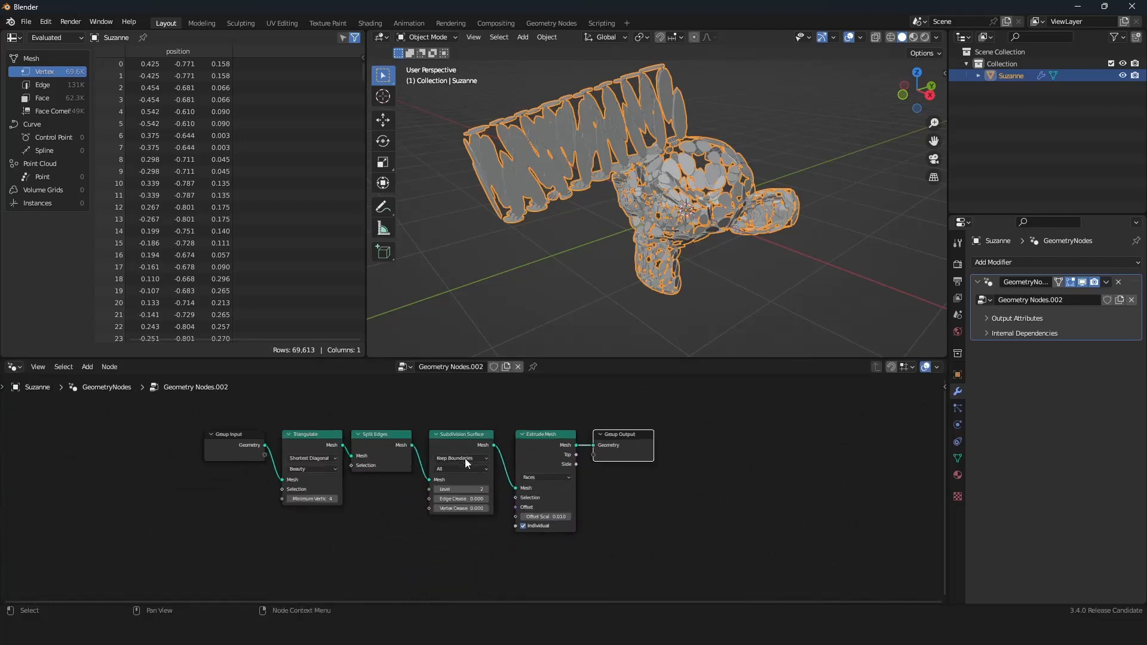
left_click_drag(177, 434, 73, 433)
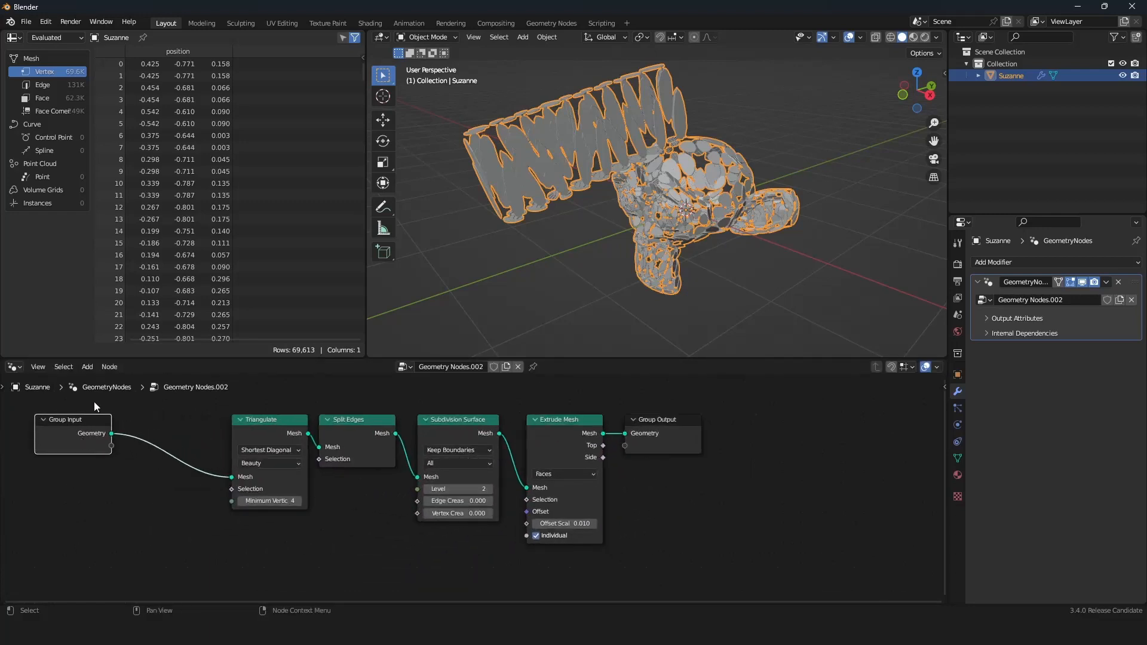
Inspect the monkey's mesh in Edit Mode and return to Object Mode
middle_click_drag(597, 209, 664, 149)
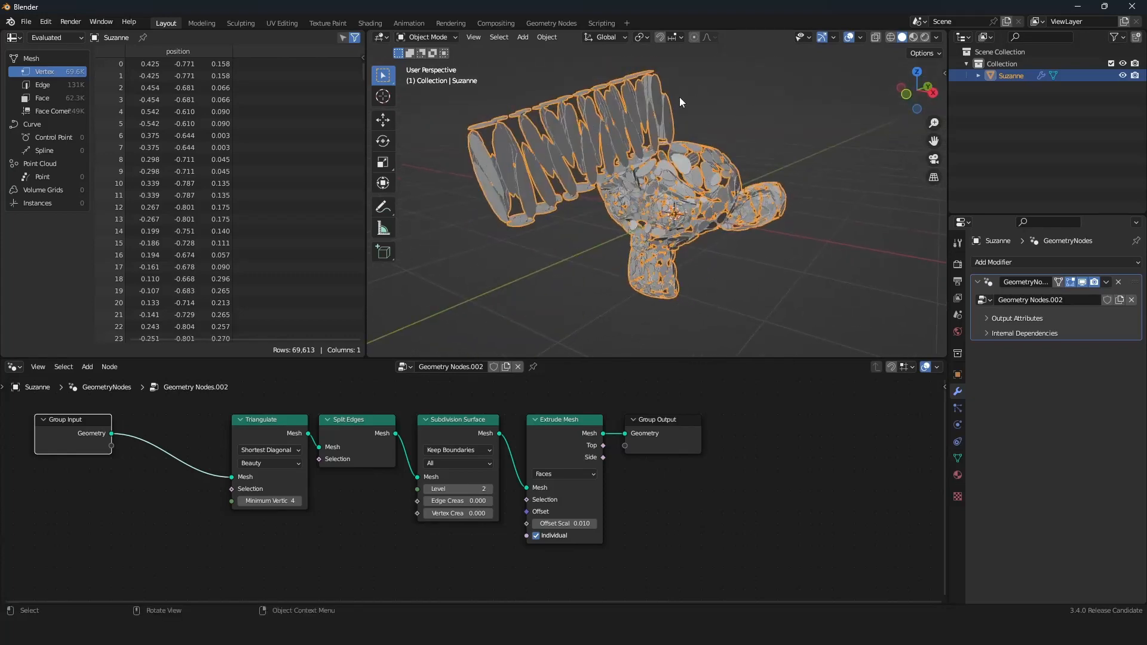
key("Tab")
middle_click_drag(610, 153, 621, 244)
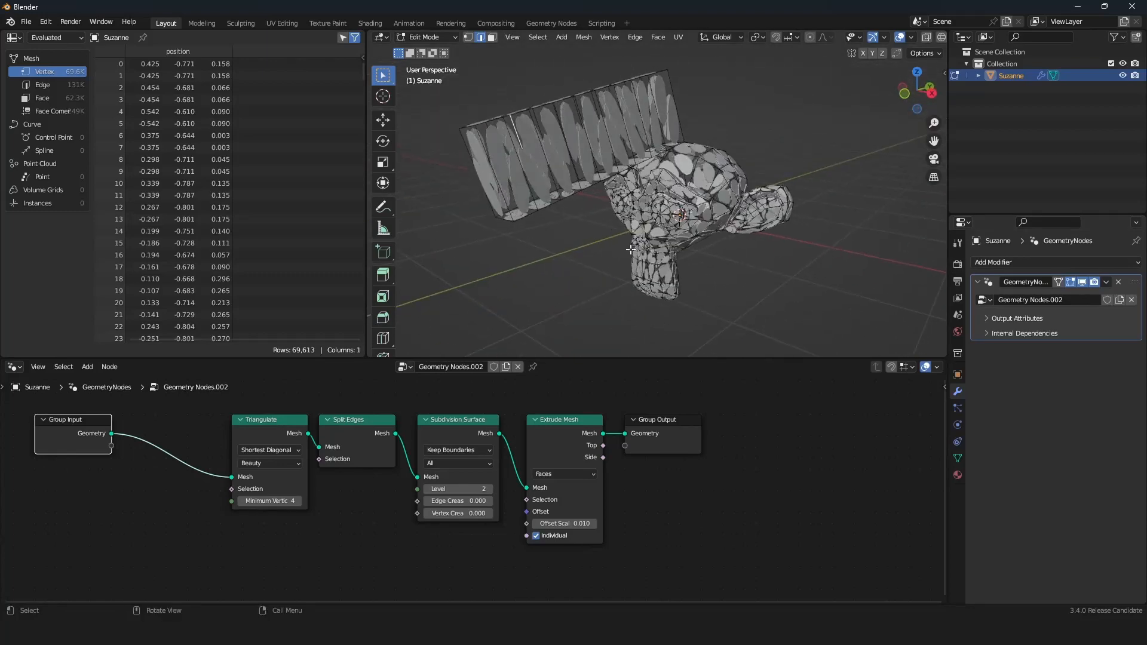
scroll(645, 244, "up", 2)
middle_click_drag(708, 248, 676, 237)
key("Tab")
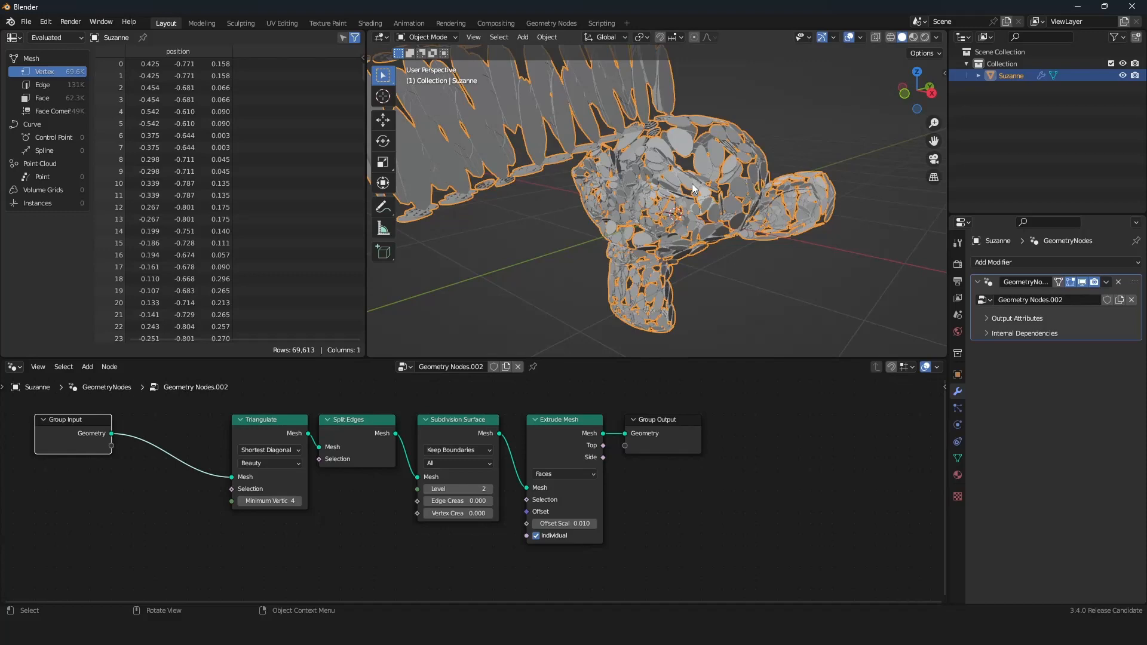
key("shift+a")
mouse_move(676, 55)
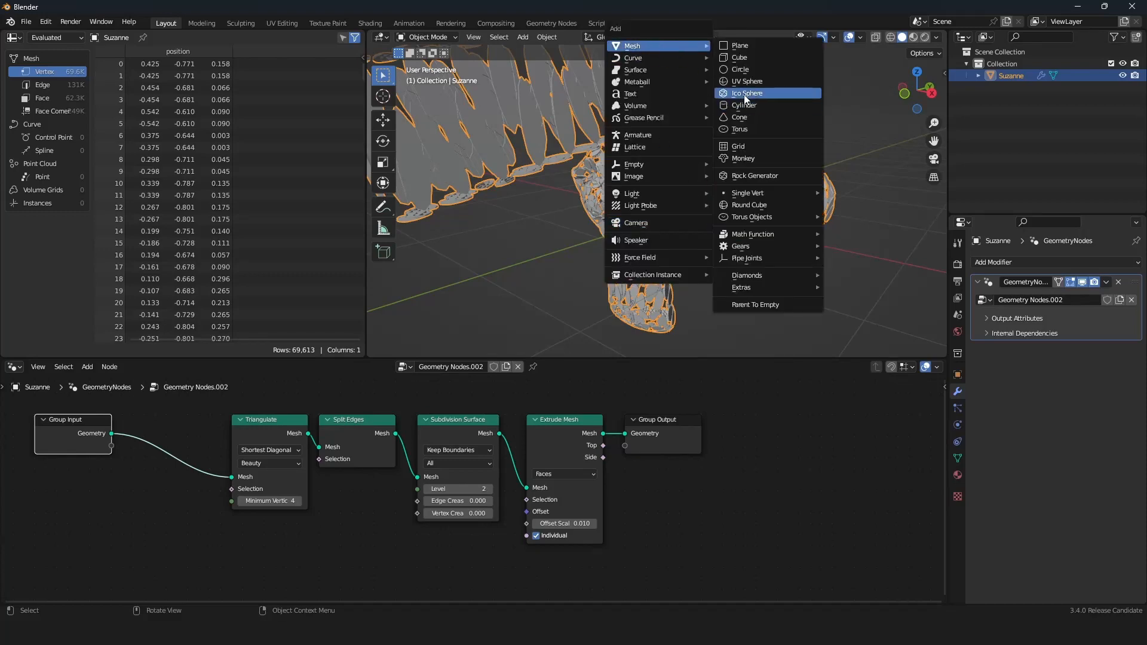
left_click_drag(247, 548, 610, 433)
left_click(683, 500)
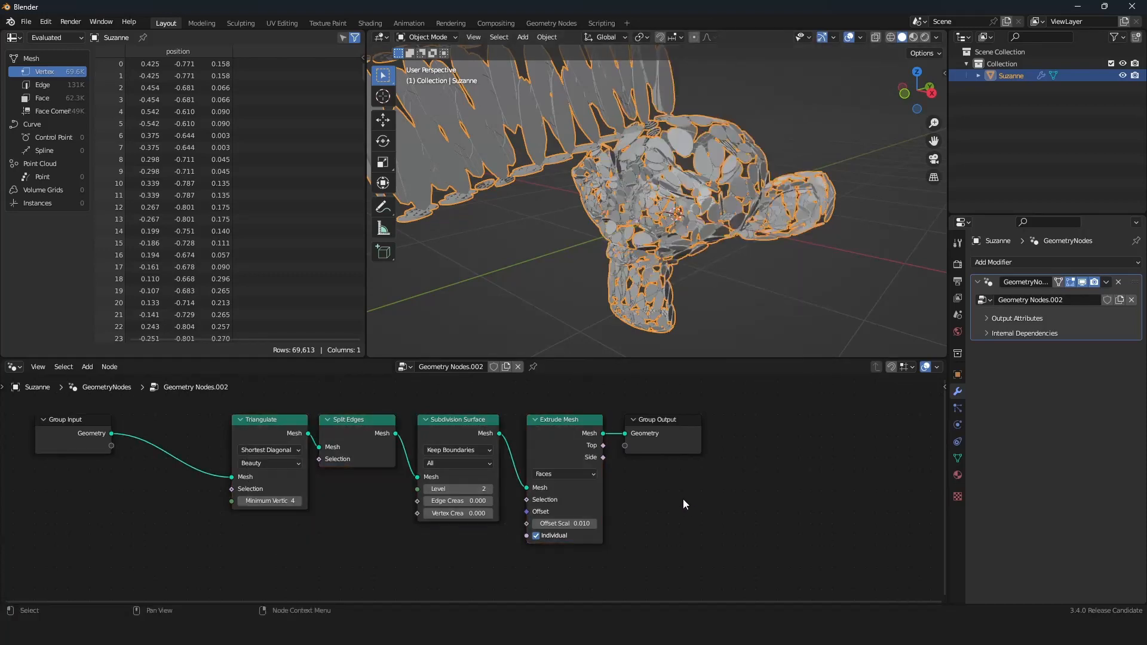
scroll(693, 206, "down", 2)
middle_click_drag(693, 207, 726, 209)
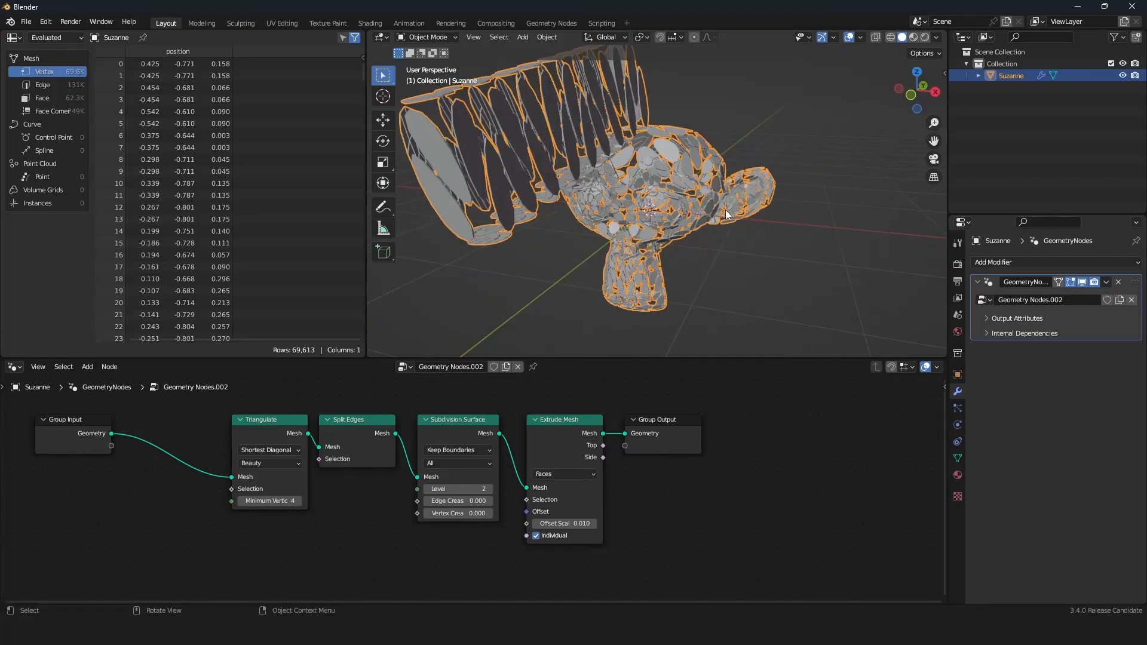
Add a Cylinder mesh primitive node below Group Input
middle_click_drag(526, 443, 642, 443)
scroll(641, 443, "up", 1)
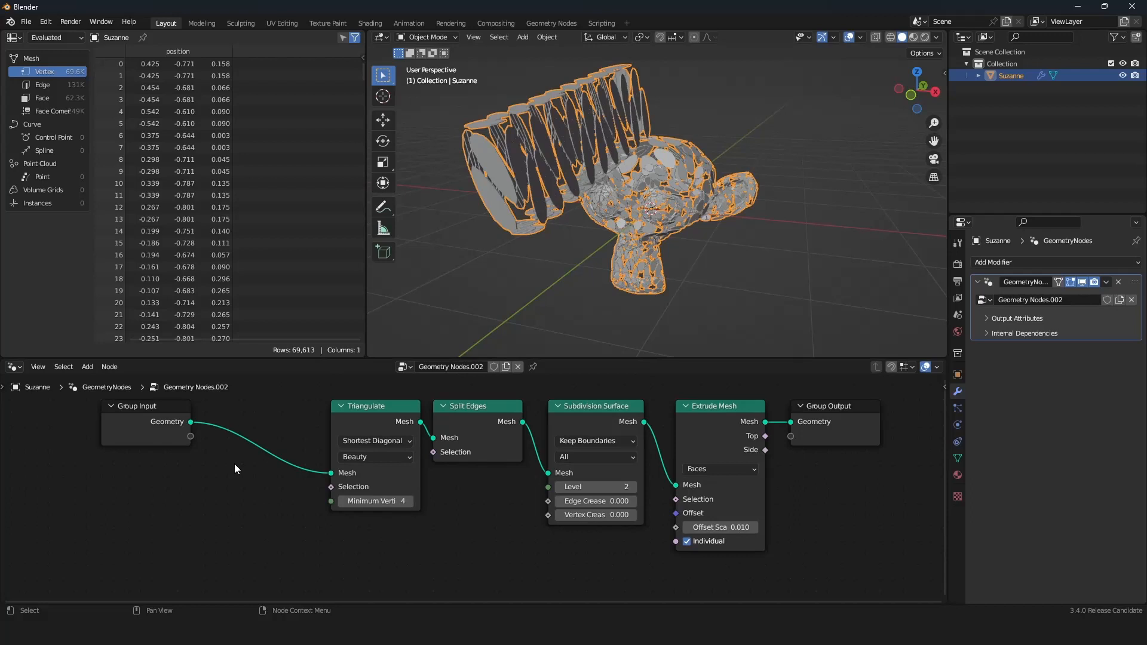
key("shift+a")
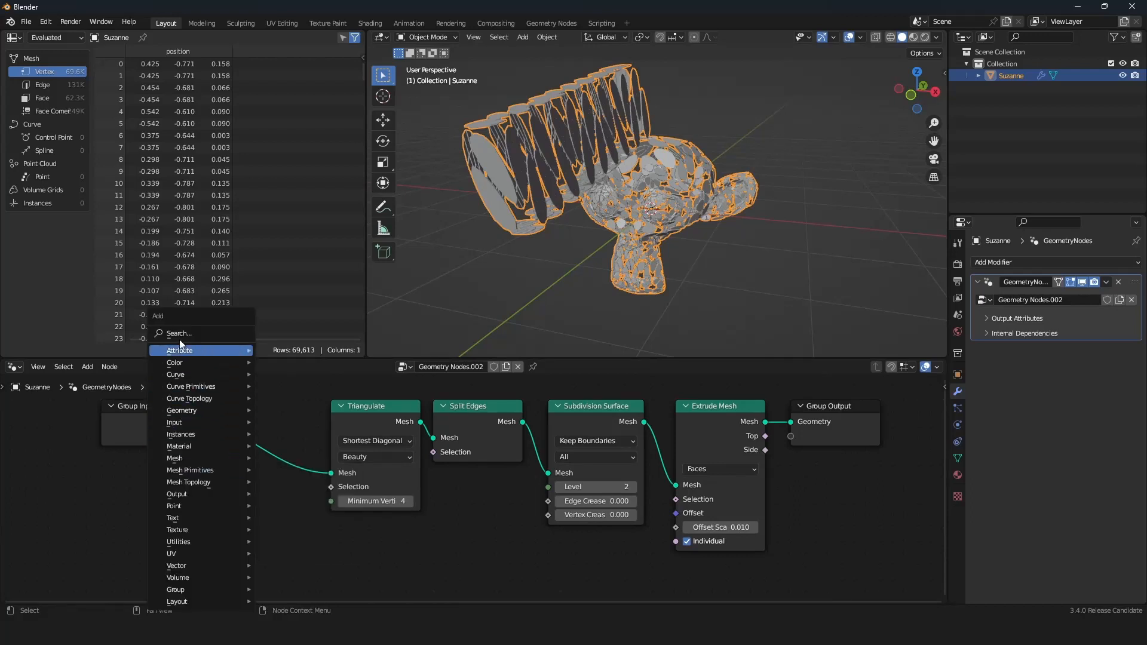
mouse_move(204, 473)
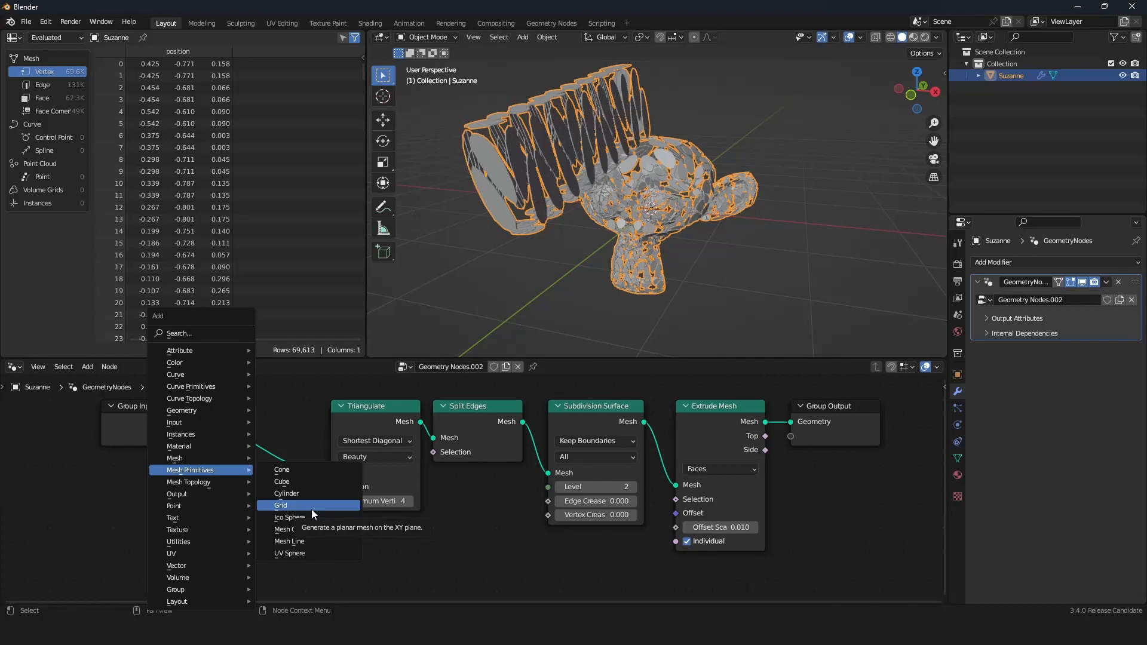
left_click(303, 493)
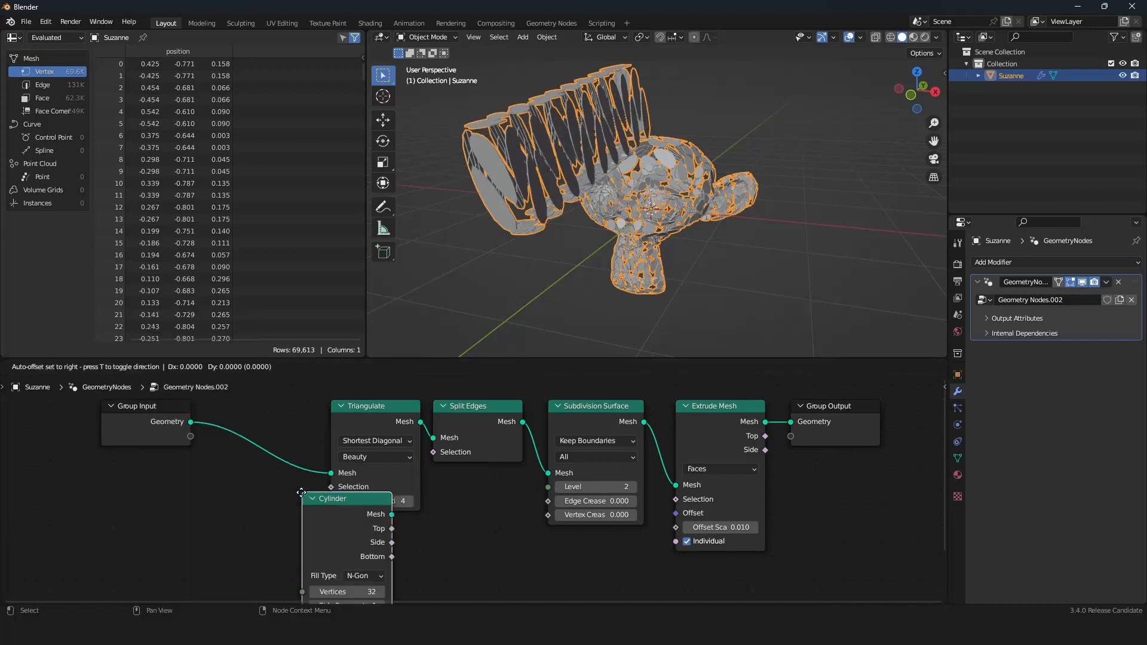
left_click(113, 499)
Reposition the Cylinder node so it sits directly beneath Group Input and lines up with it
scroll(287, 520, "down", 8)
scroll(298, 524, "up", 5)
left_click_drag(187, 513, 263, 505)
right_click(263, 506)
middle_click_drag(169, 548, 184, 541)
middle_click_drag(317, 529, 299, 536)
scroll(305, 536, "down", 3)
scroll(301, 536, "up", 3)
left_click_drag(179, 506, 172, 479)
right_click(172, 478)
left_click_drag(187, 526, 182, 478)
scroll(204, 487, "up", 2)
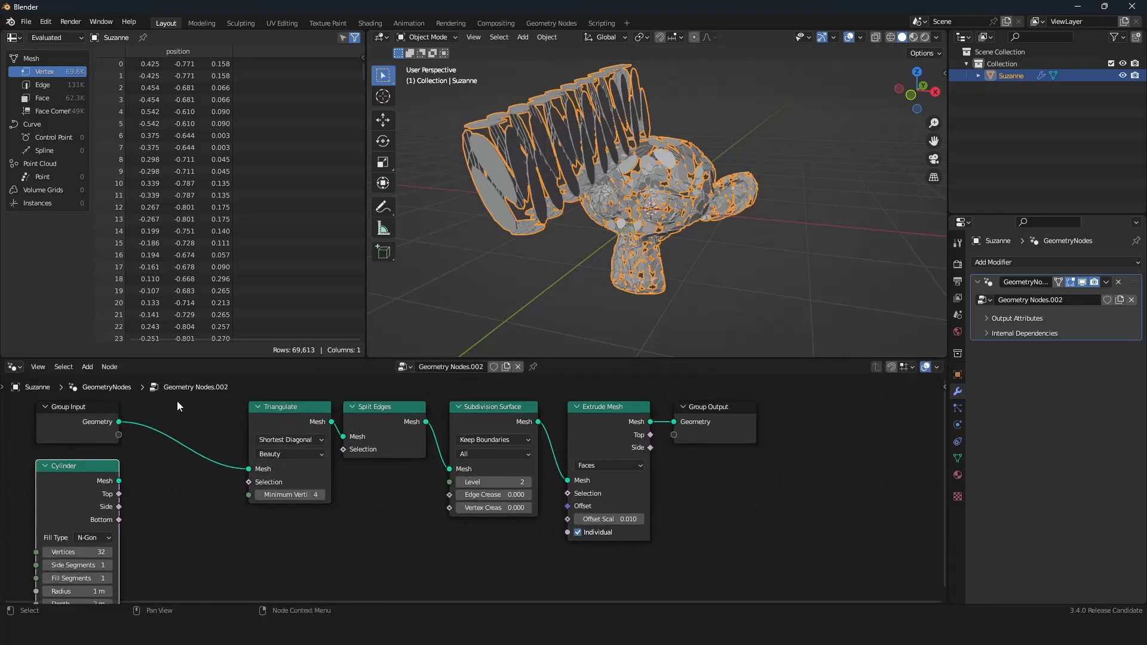
Cut the link from Group Input to Triangulate and feed the Cylinder's Mesh output into Triangulate instead
middle_click_drag(140, 434, 228, 447)
right_click_drag(241, 428, 242, 447, "ctrl")
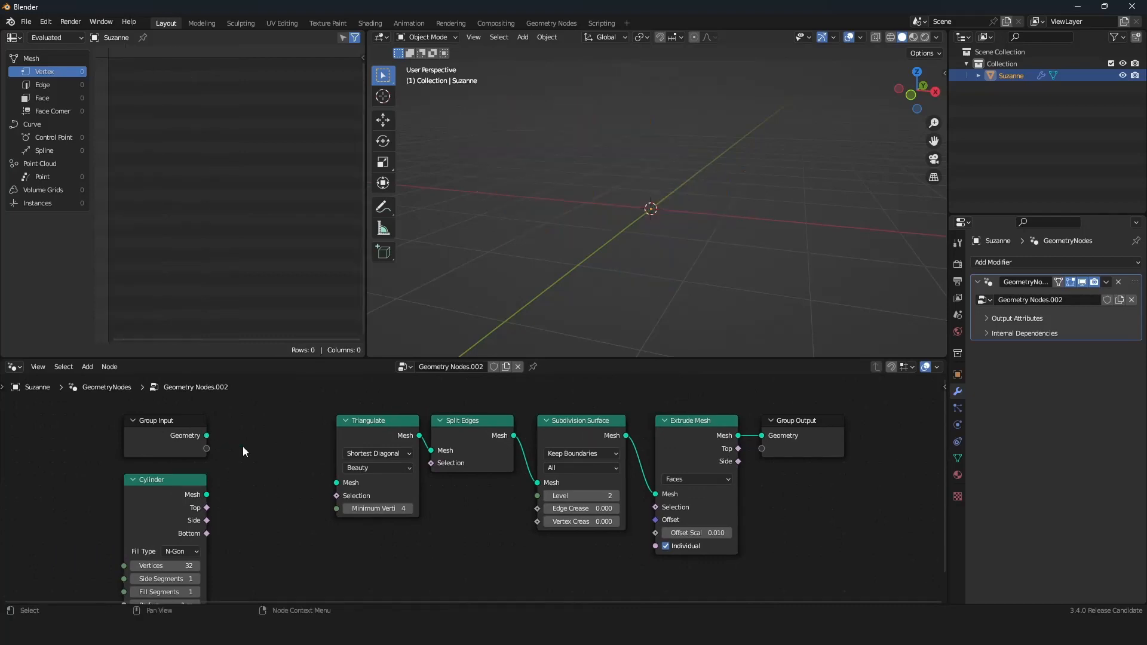
left_click_drag(162, 502, 336, 483)
key("Escape")
middle_click_drag(652, 215, 577, 193)
scroll(584, 482, "down", 6)
Move the unlinked Group Input aside below the chain and raise the Cylinder node to the chain's start
left_click_drag(302, 453, 173, 559)
left_click_drag(312, 479, 298, 400)
scroll(418, 448, "up", 2)
middle_click_drag(485, 525, 507, 522)
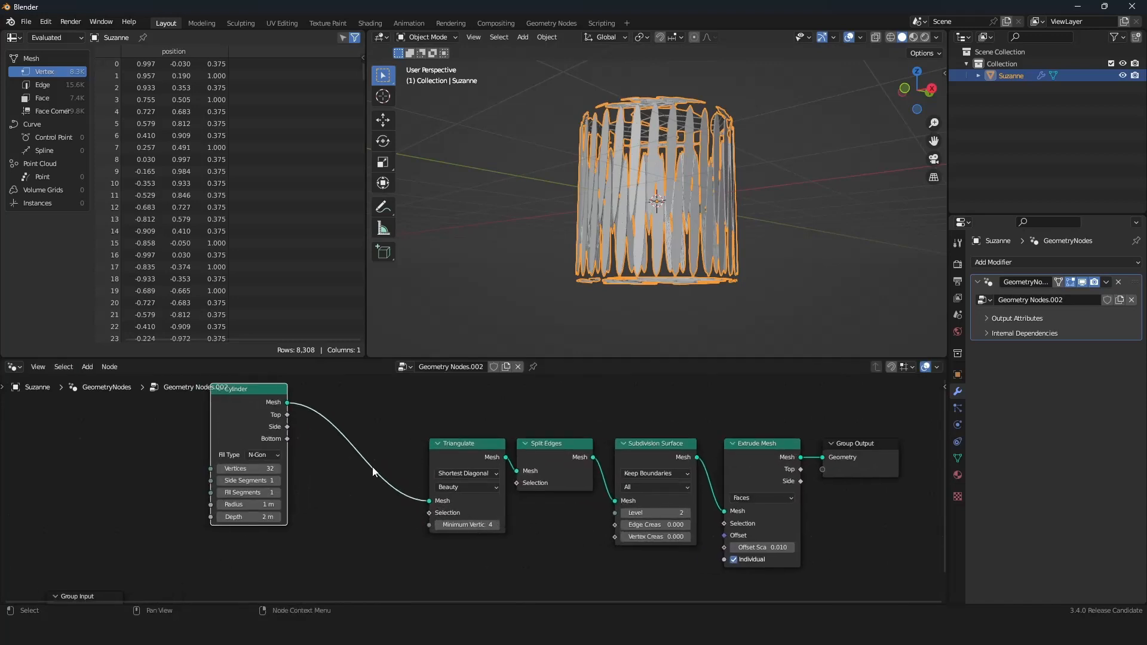
Add an Ico Sphere mesh primitive node directly below the Cylinder node
key("shift+a")
mouse_move(355, 449)
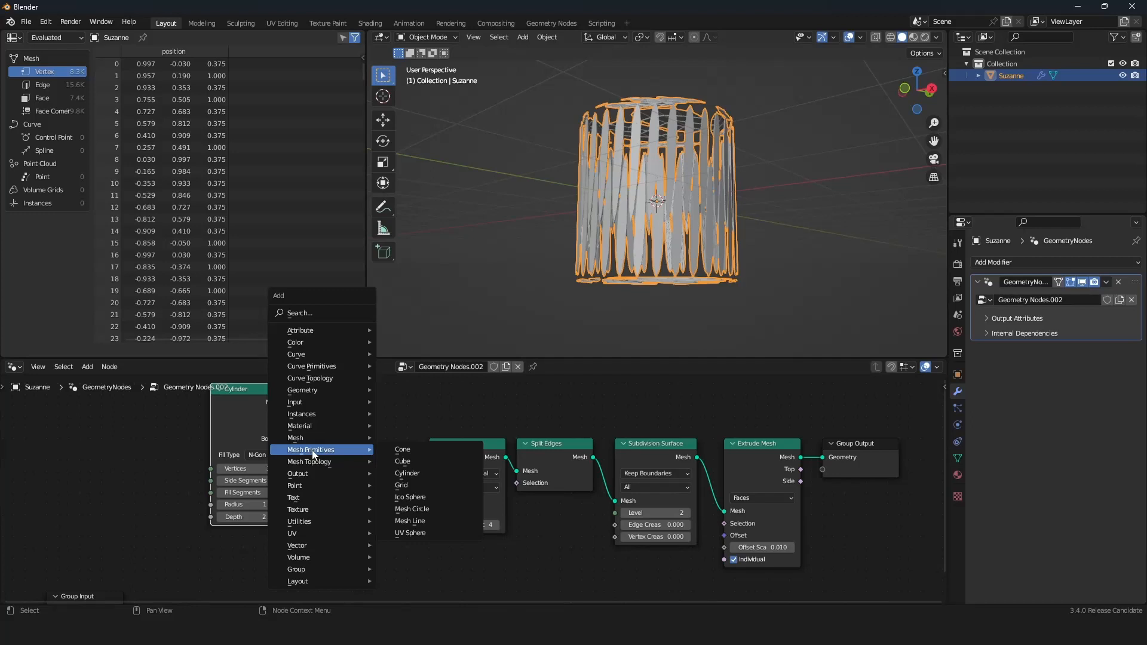
left_click(444, 497)
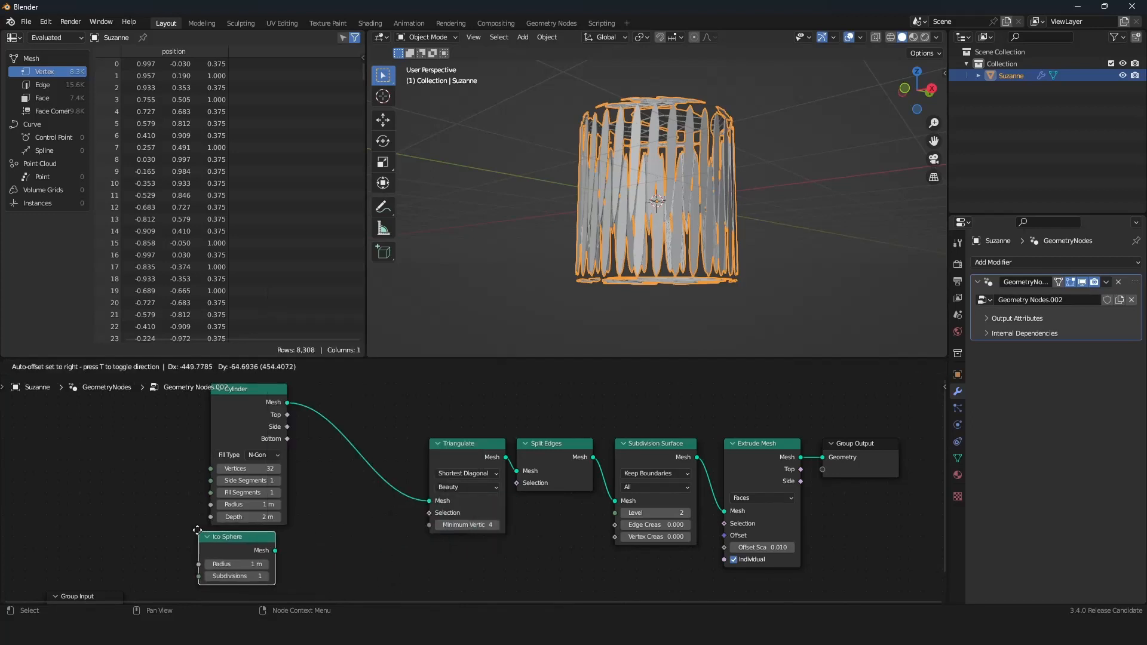
left_click(211, 537)
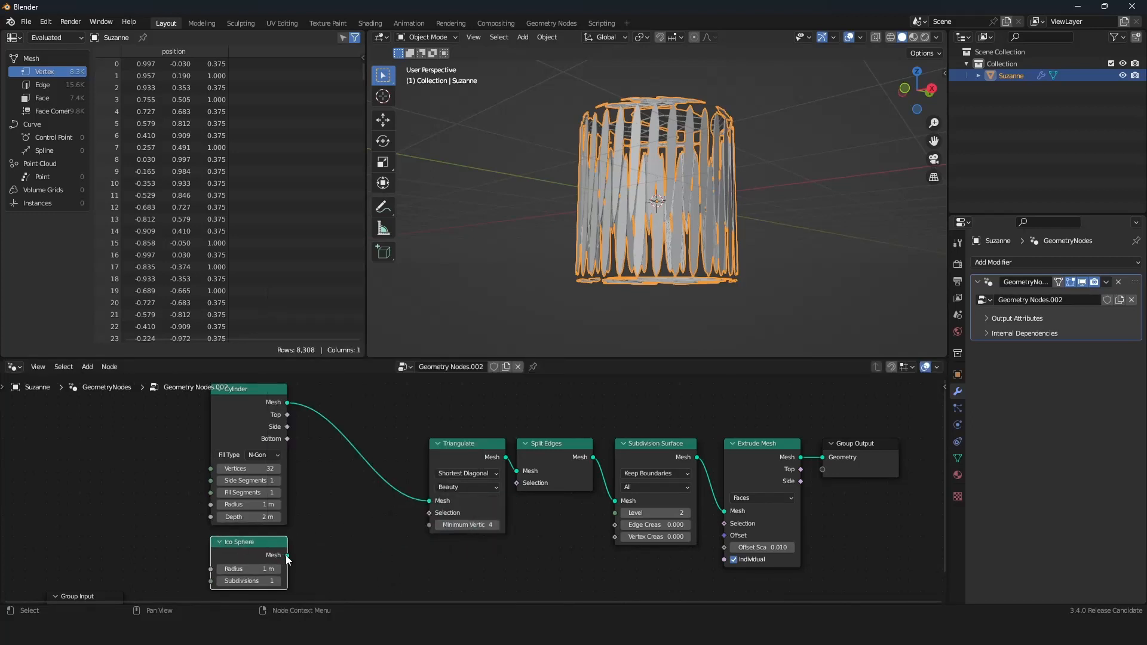
Try the Ico Sphere as Triangulate's mesh input and switch the input back to the Cylinder
left_click_drag(288, 555, 429, 502)
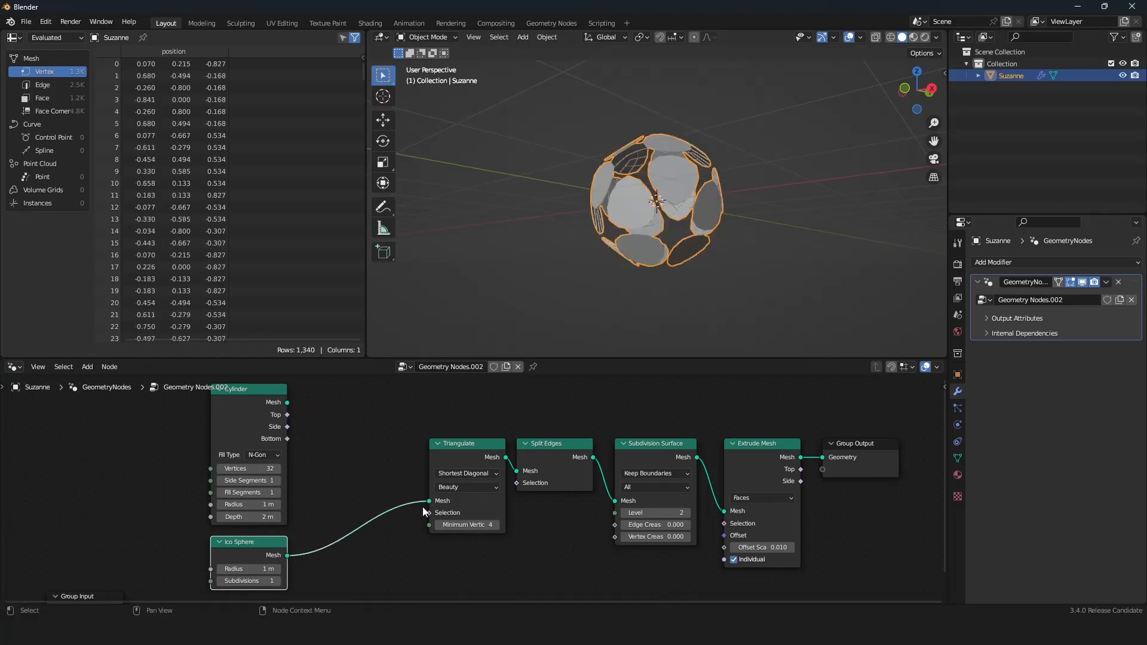
middle_click_drag(616, 221, 546, 242)
left_click_drag(288, 403, 443, 503)
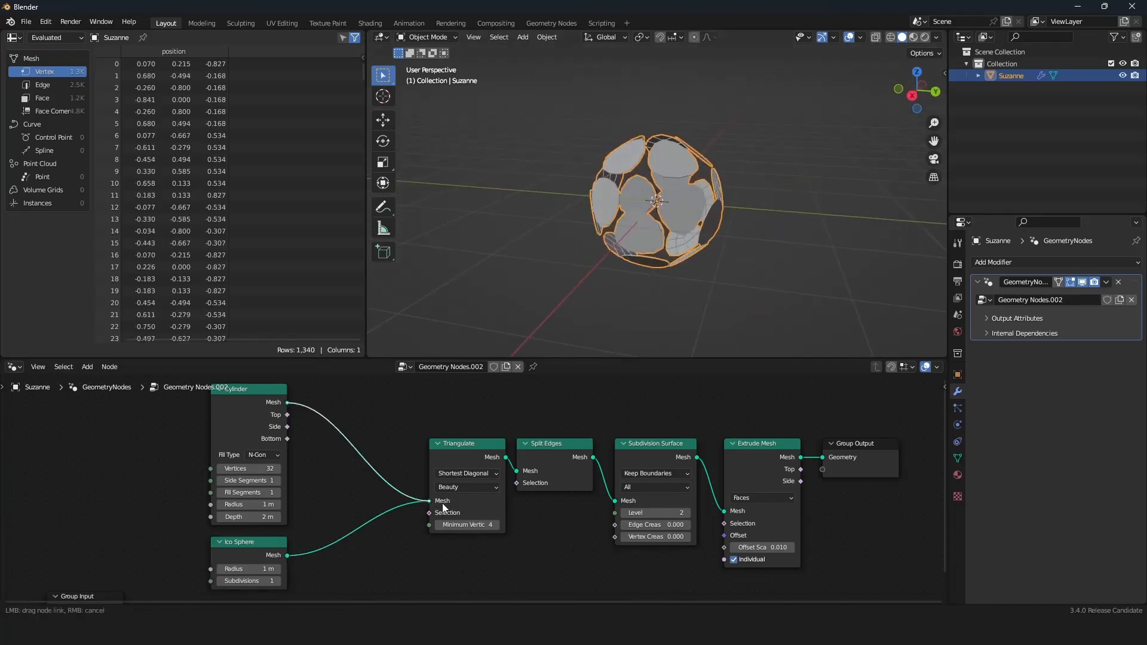
scroll(403, 490, "up", 1)
scroll(219, 503, "down", 2)
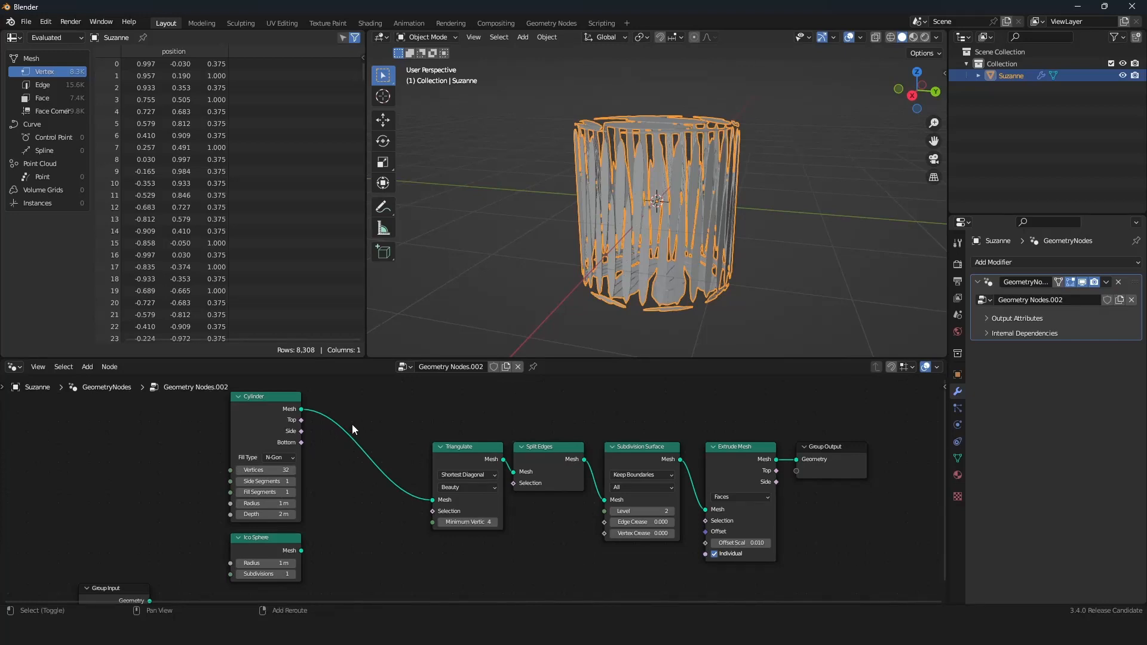
Search for the Join Geometry node and insert it on the link between Cylinder and Triangulate
key("shift+a")
mouse_move(352, 424)
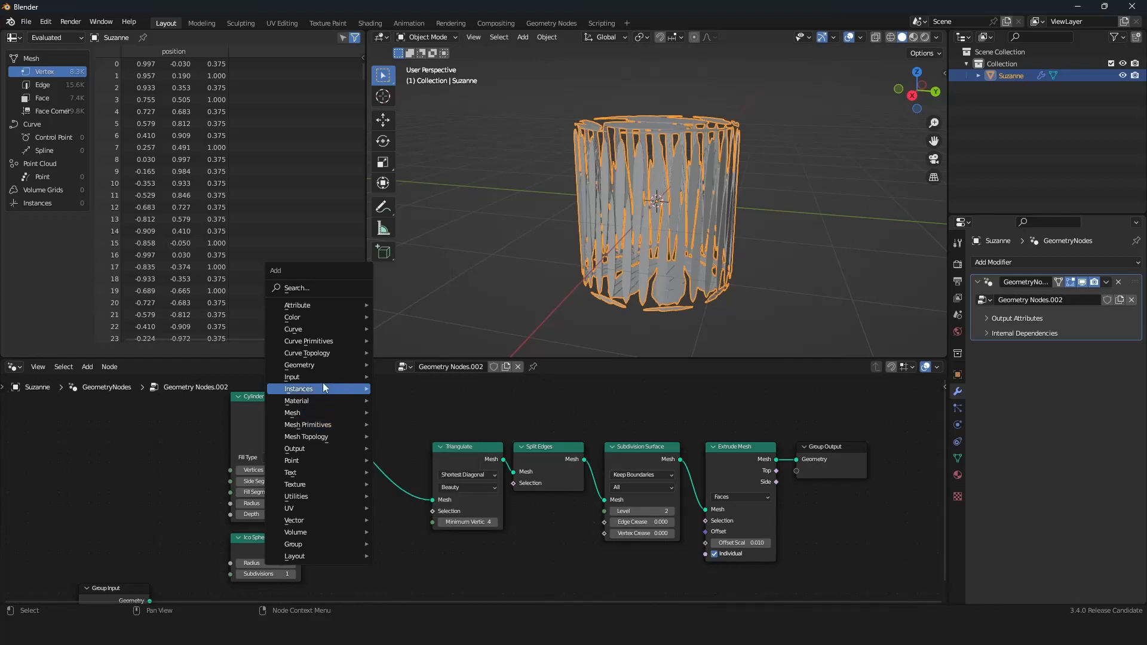
mouse_move(300, 374)
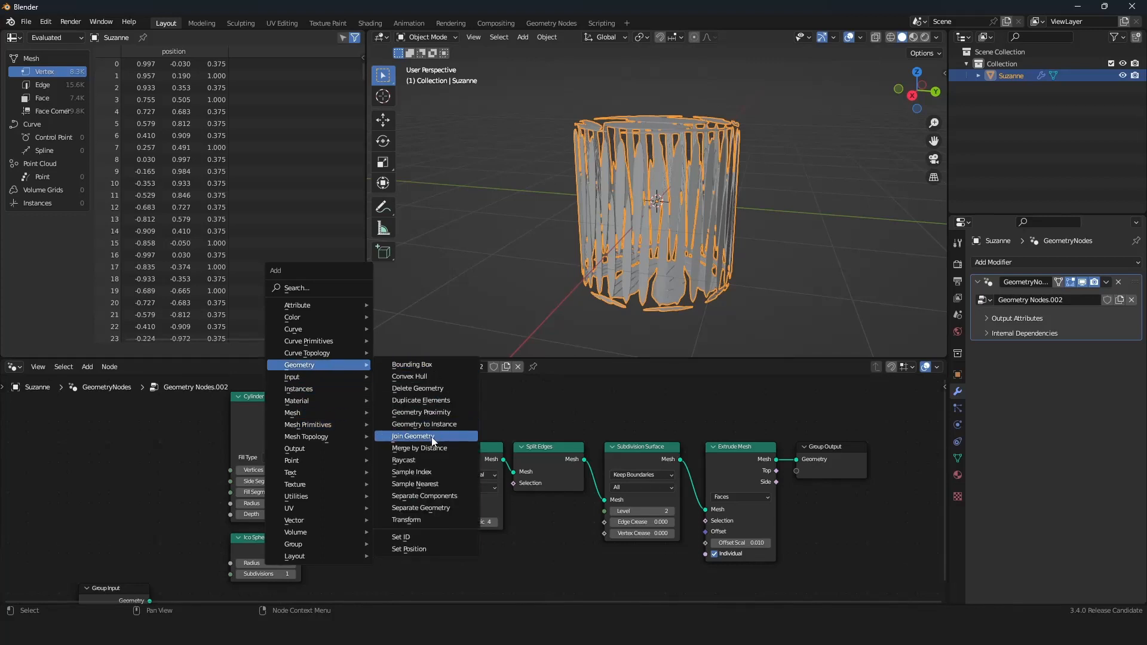
left_click(297, 290)
type("jo")
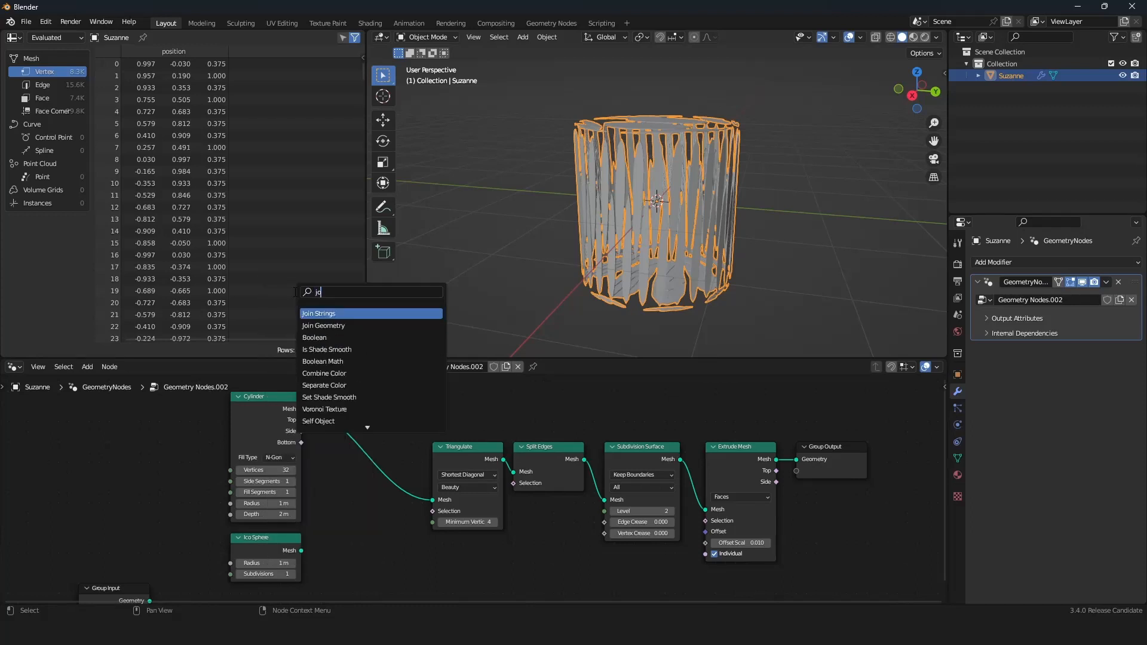
type("in")
left_click(341, 325)
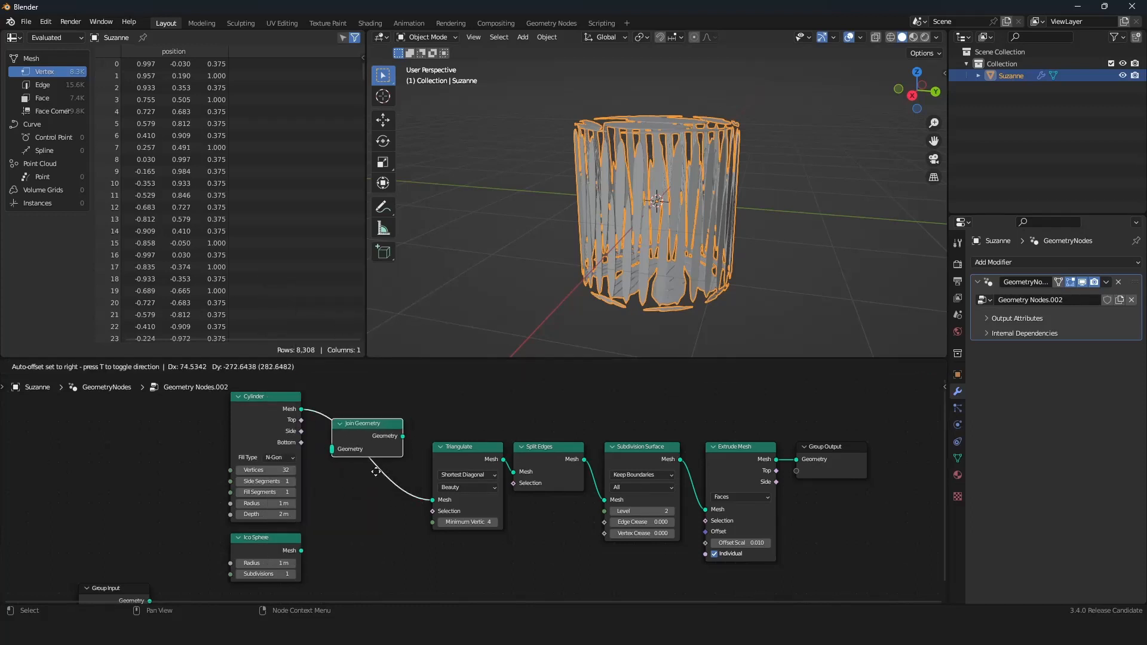
left_click(393, 479)
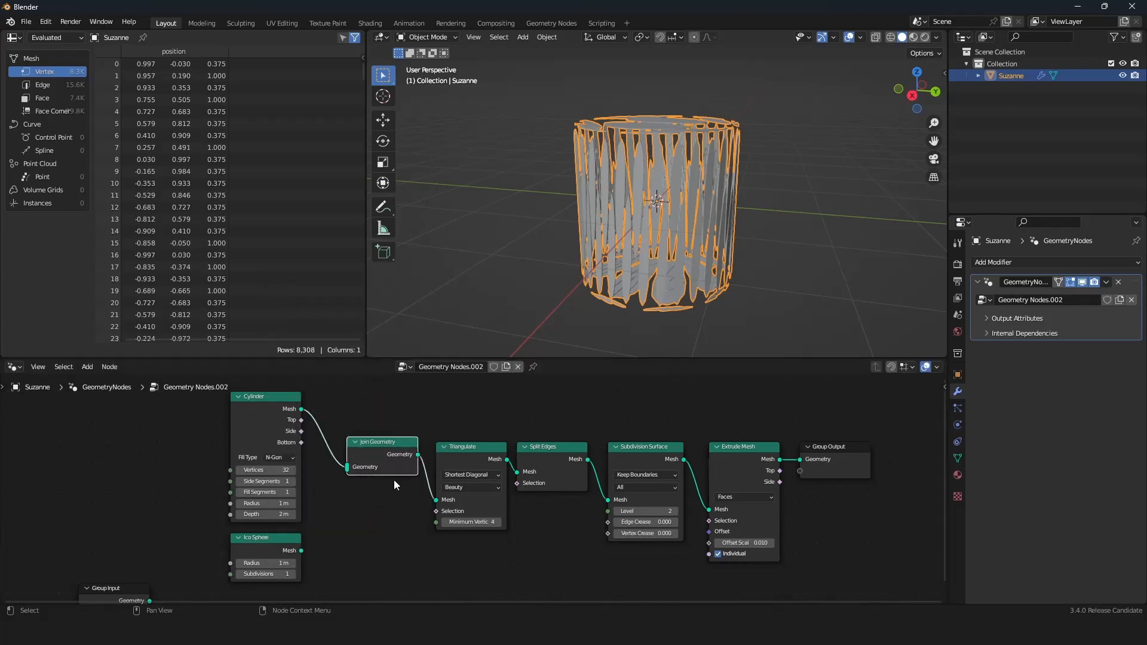
Connect the Ico Sphere's Mesh output to Join Geometry alongside the Cylinder and view the combined mesh
left_click_drag(301, 550, 342, 473)
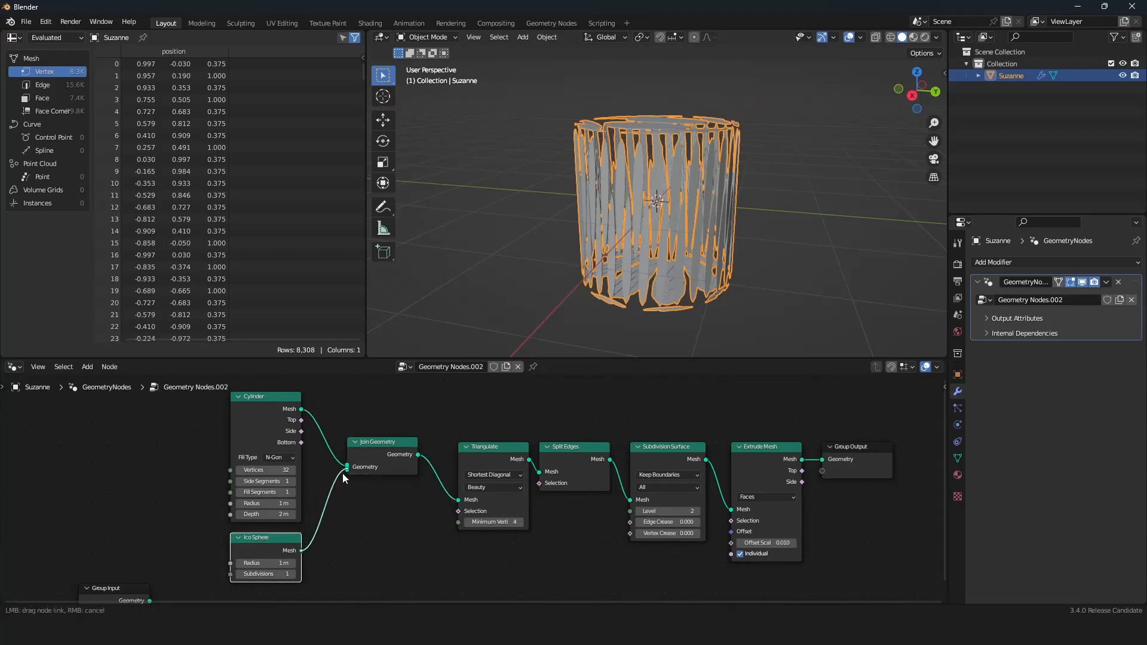
middle_click_drag(635, 219, 574, 199)
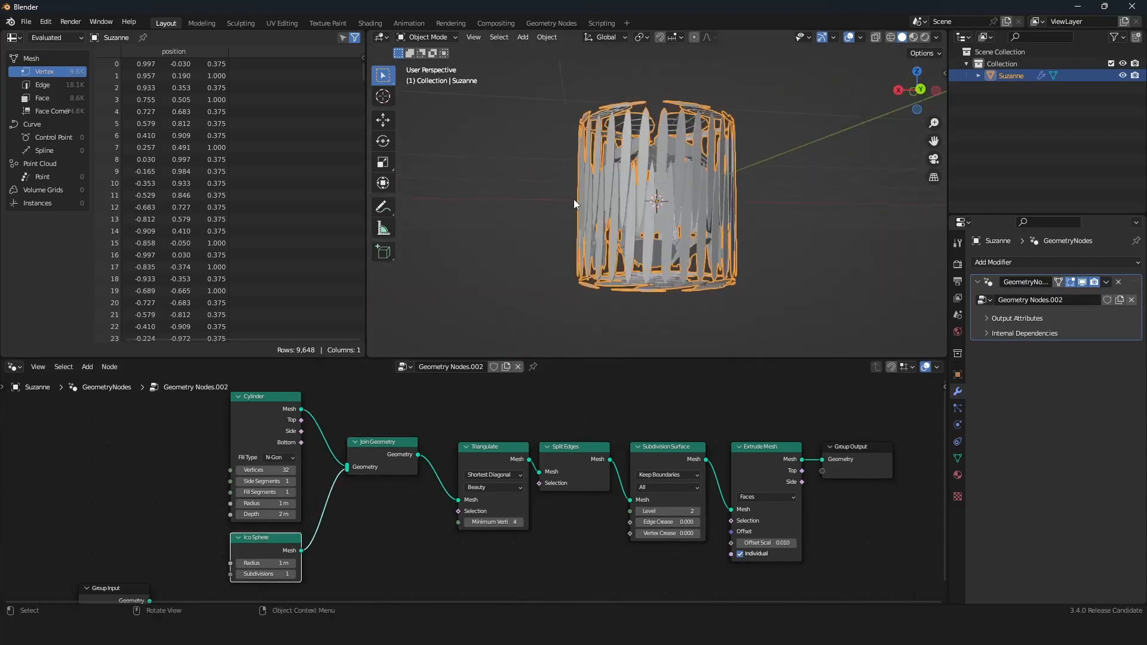
scroll(670, 170, "up", 8)
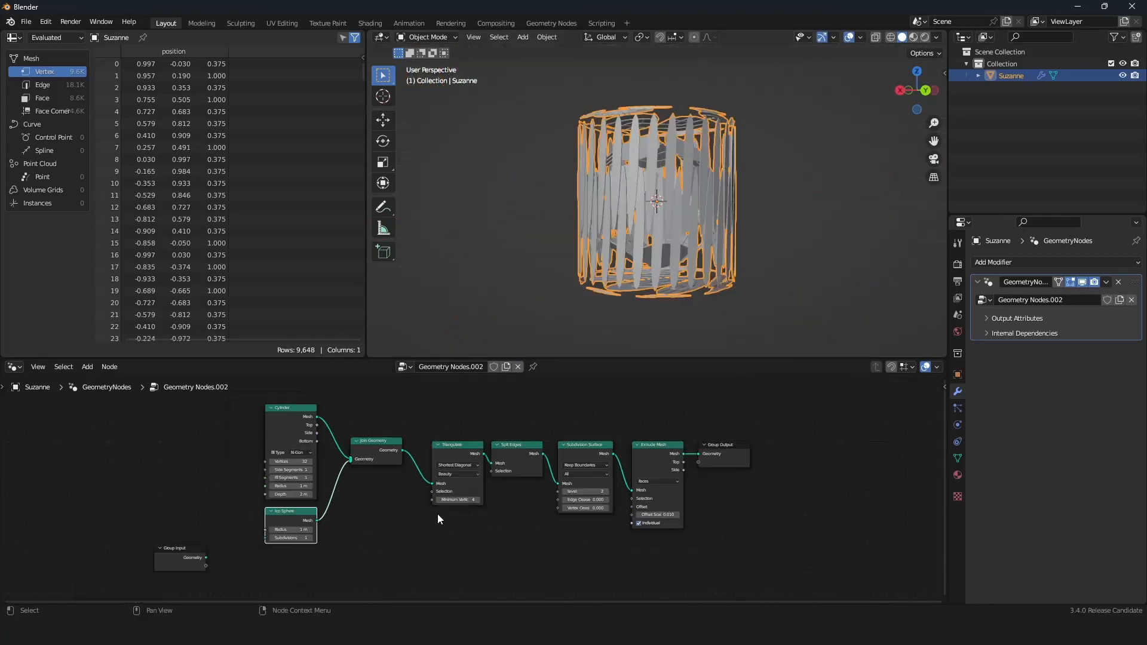
Review how Join Geometry feeds the node chain from Triangulate through Extrude Mesh
scroll(437, 514, "up", 4)
left_click_drag(323, 431, 346, 415)
right_click(347, 415)
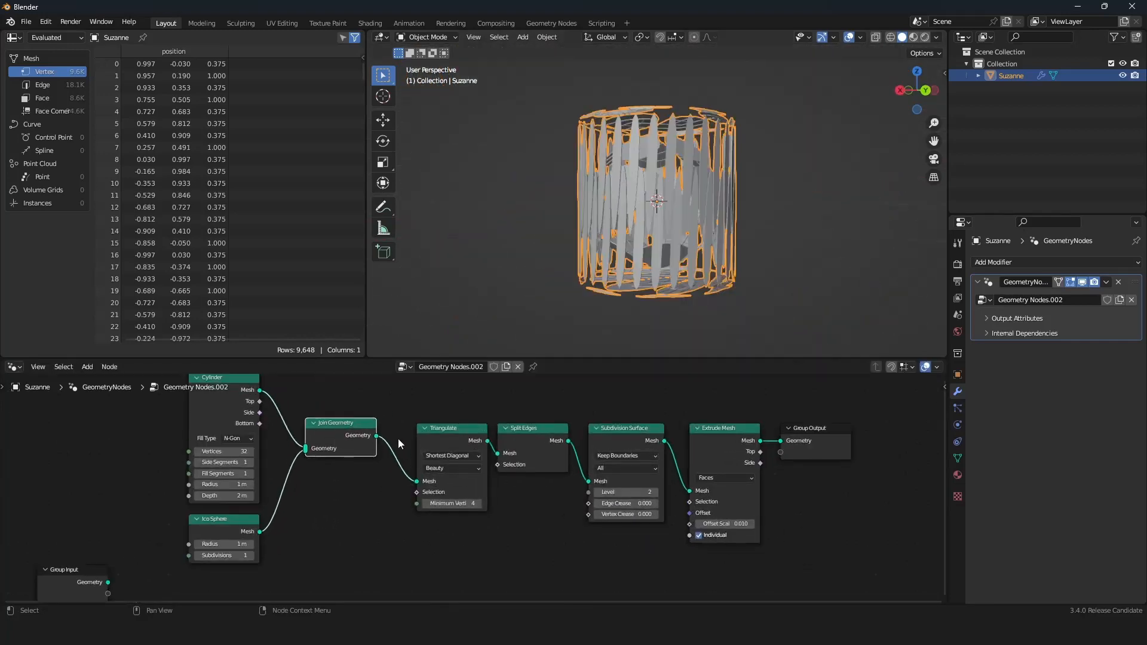
left_click_drag(425, 404, 741, 466)
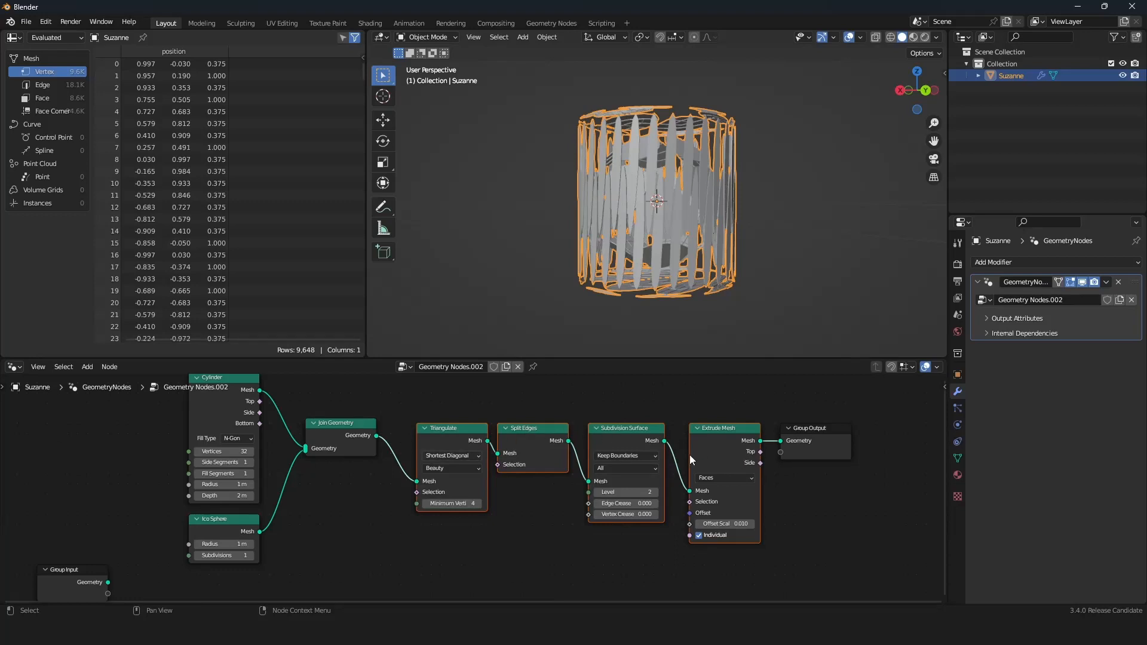
middle_click_drag(368, 438, 418, 433)
scroll(400, 452, "down", 2)
left_click(389, 450)
scroll(413, 432, "up", 1)
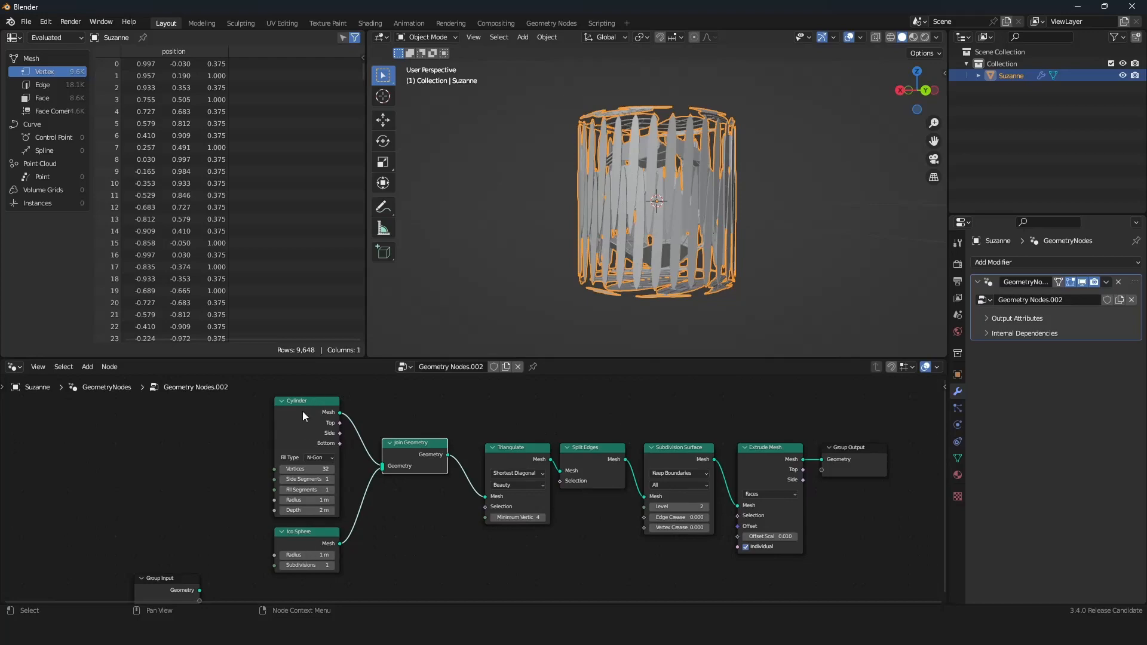
Set the Cylinder node's side segments to 4
scroll(400, 467, "up", 2)
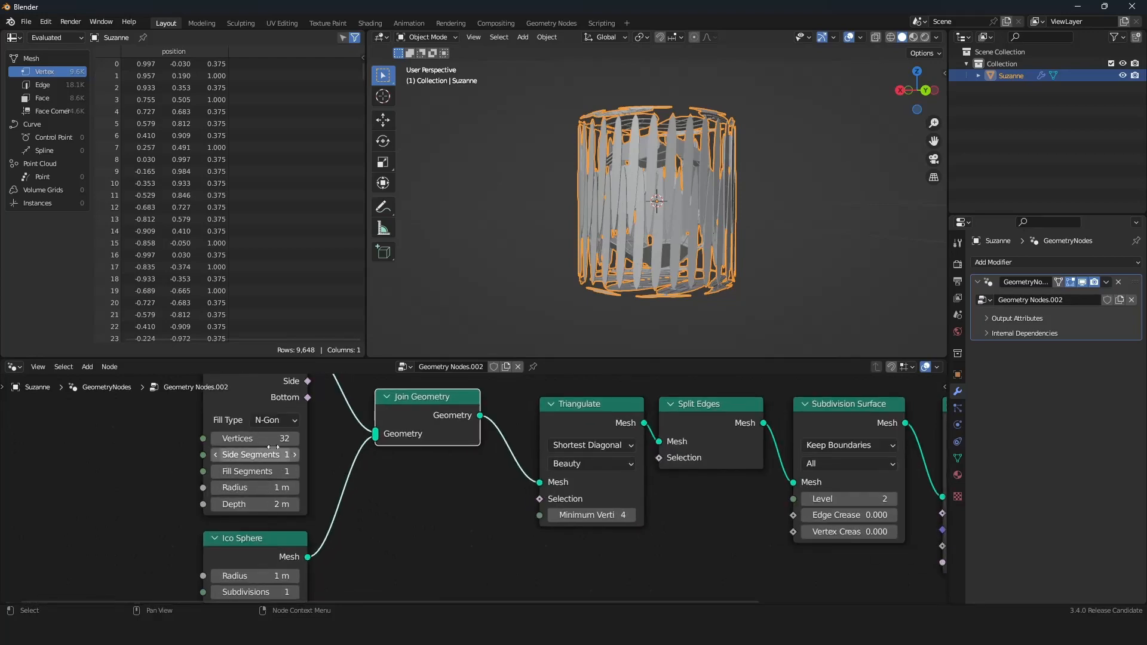
middle_click_drag(293, 440, 326, 453)
mouse_move(325, 453)
left_mouse_down()
mouse_move(352, 453)
mouse_move(304, 452)
mouse_move(325, 452)
mouse_move(319, 469)
left_mouse_up()
Adjust the Ico Sphere node's radius to 0.81 m and check the combined mesh in the 3D viewport
middle_click_drag(299, 486, 303, 402)
left_click_drag(293, 506, 339, 506, "shift")
key("Home")
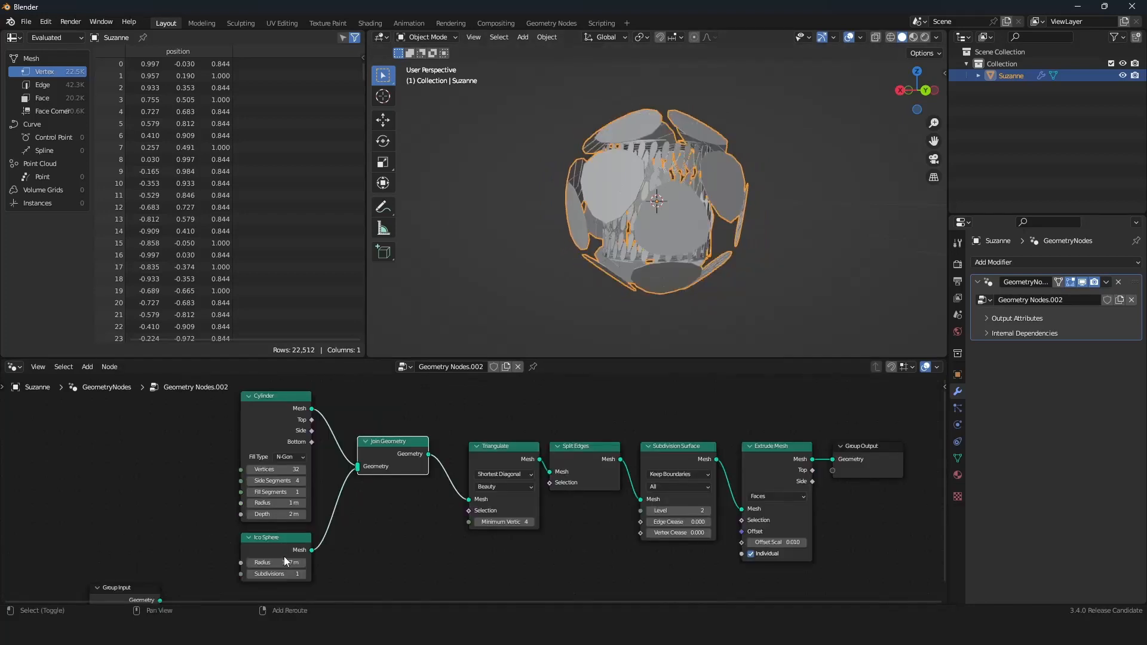
left_click_drag(278, 563, 222, 563)
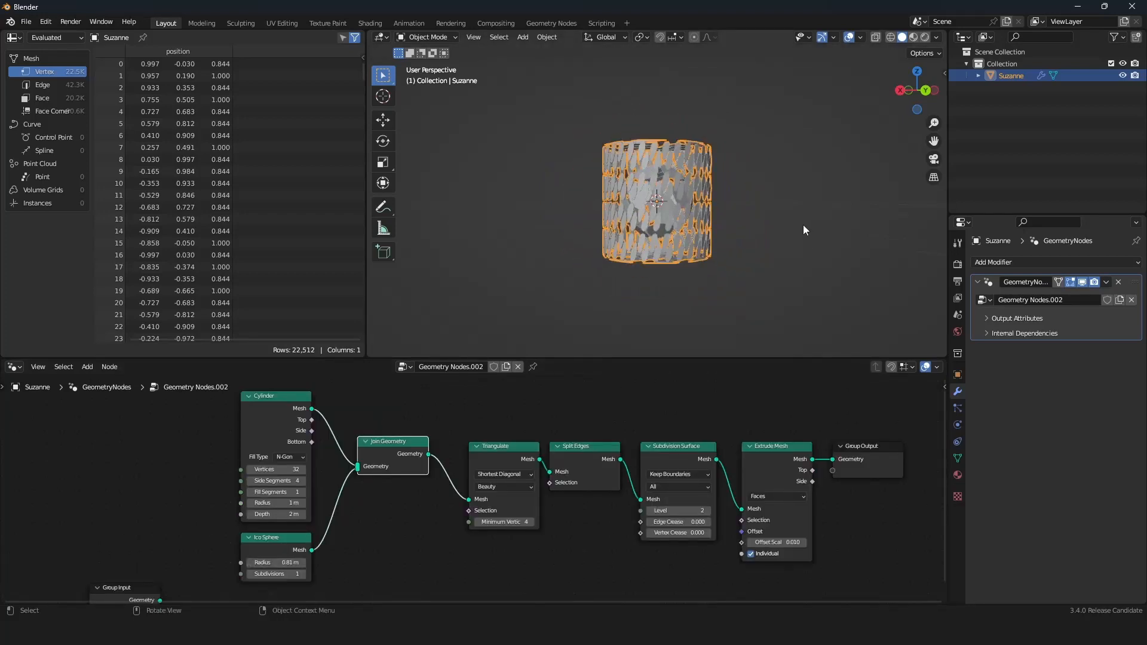
scroll(802, 224, "up", 2)
middle_click_drag(793, 185, 632, 199)
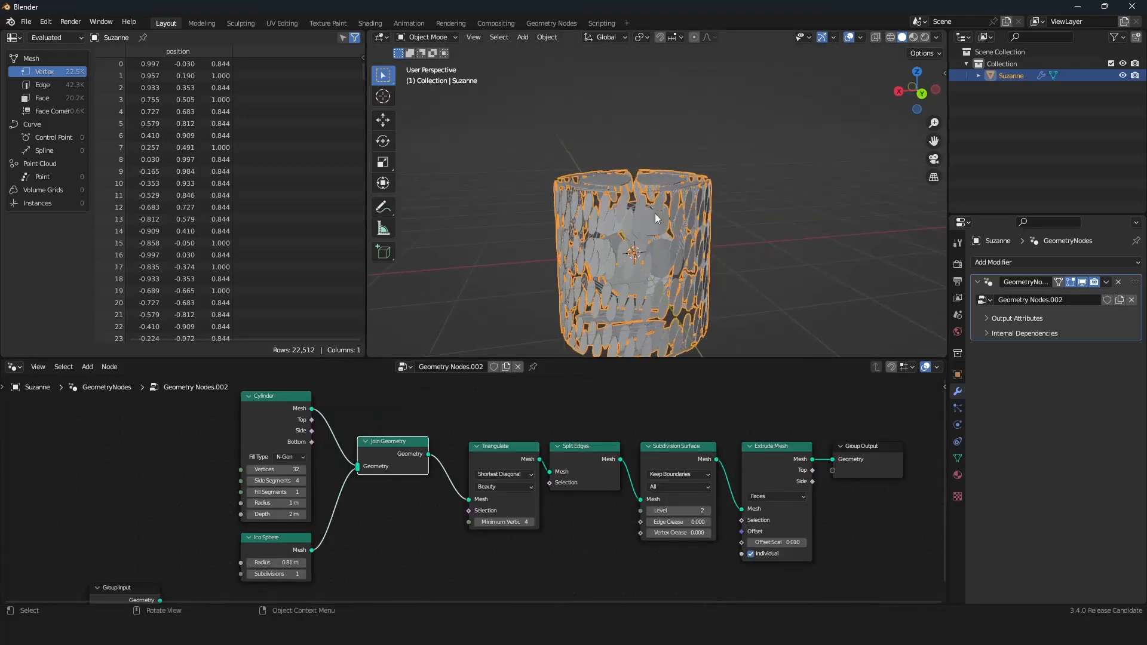
Add a Transform geometry node on the link between the Ico Sphere and Join Geometry
scroll(463, 504, "down", 4)
middle_click_drag(464, 504, 458, 476)
scroll(490, 471, "up", 5)
left_click(323, 516)
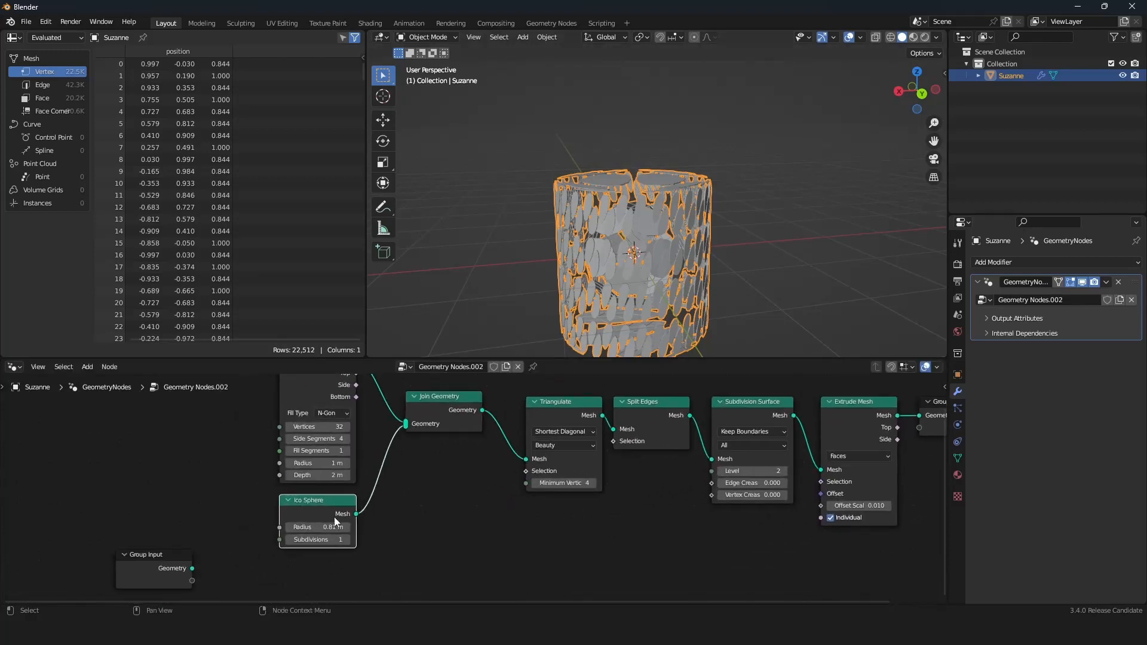
middle_click_drag(427, 448, 428, 451)
key("shift+a")
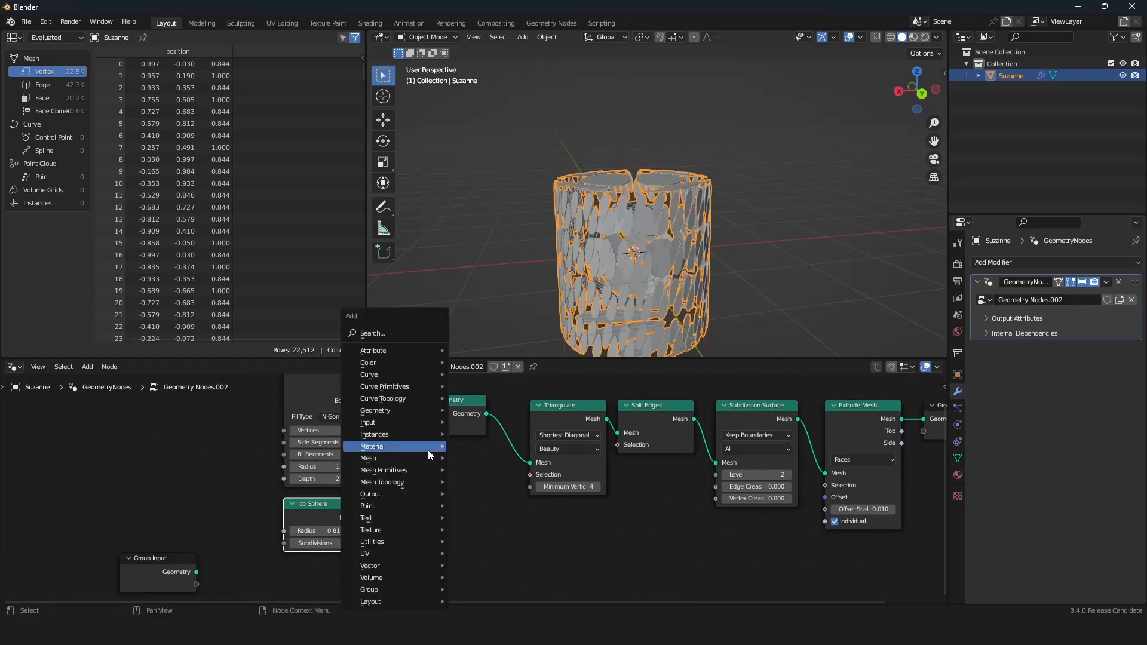
mouse_move(428, 451)
mouse_move(396, 410)
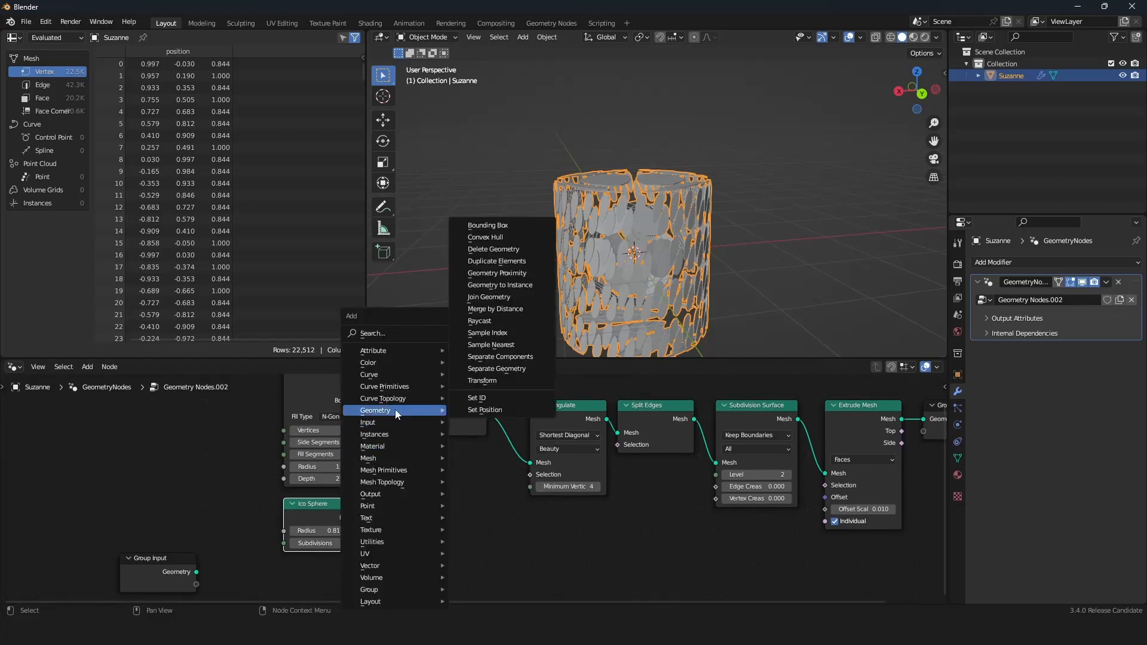
left_click(489, 381)
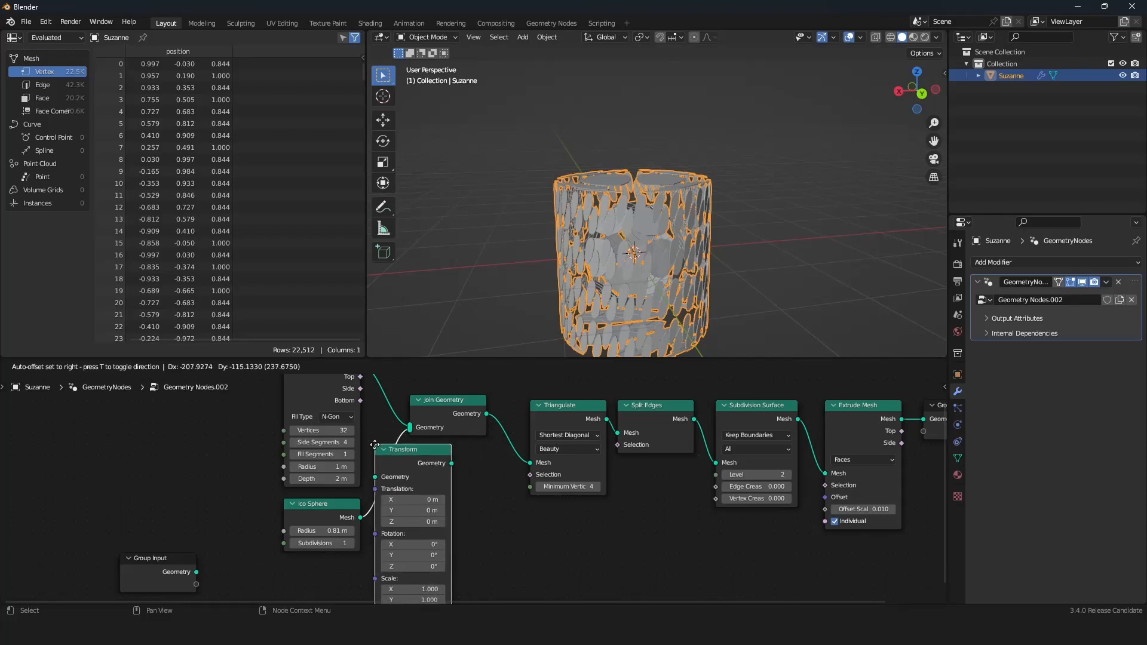
left_click(375, 445)
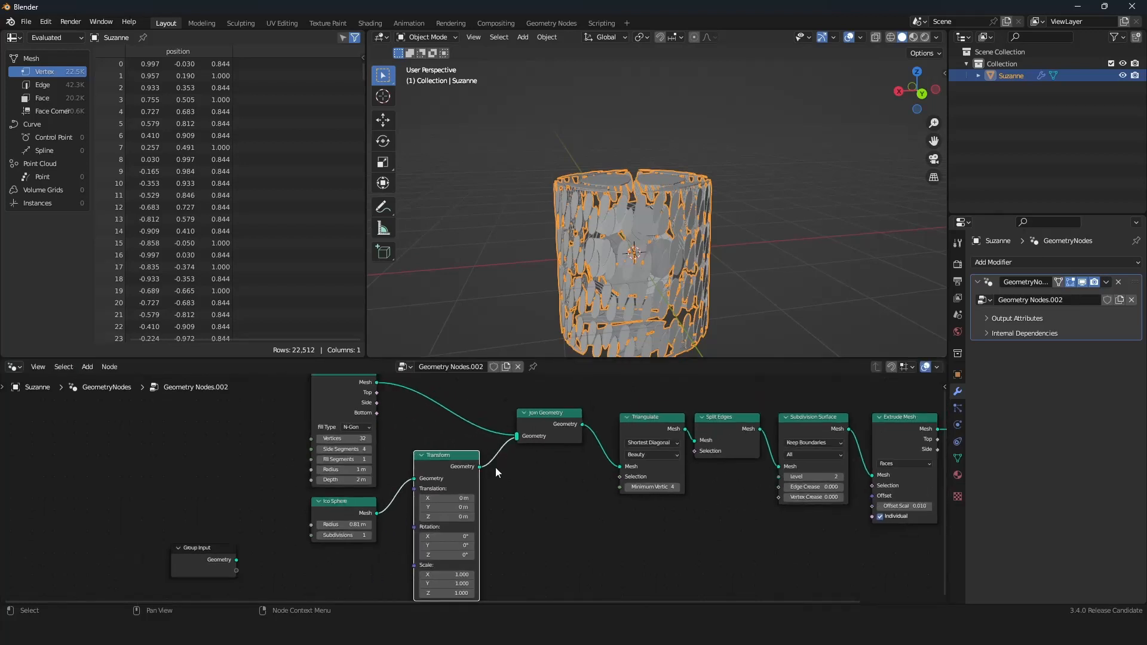
Examine the Transform node's translation, rotation and scale settings and its place before the downstream mesh nodes
scroll(496, 467, "up", 2)
middle_click_drag(480, 469, 492, 456)
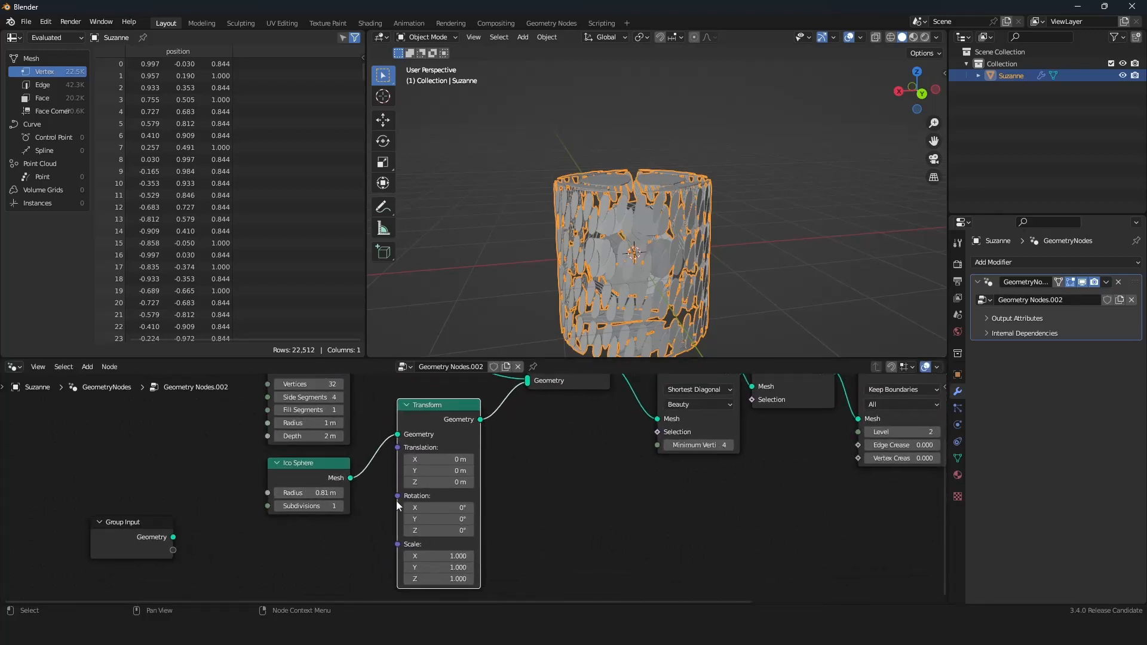
scroll(491, 503, "down", 3)
middle_click_drag(491, 503, 373, 543)
left_click_drag(515, 408, 765, 521)
left_click(434, 555)
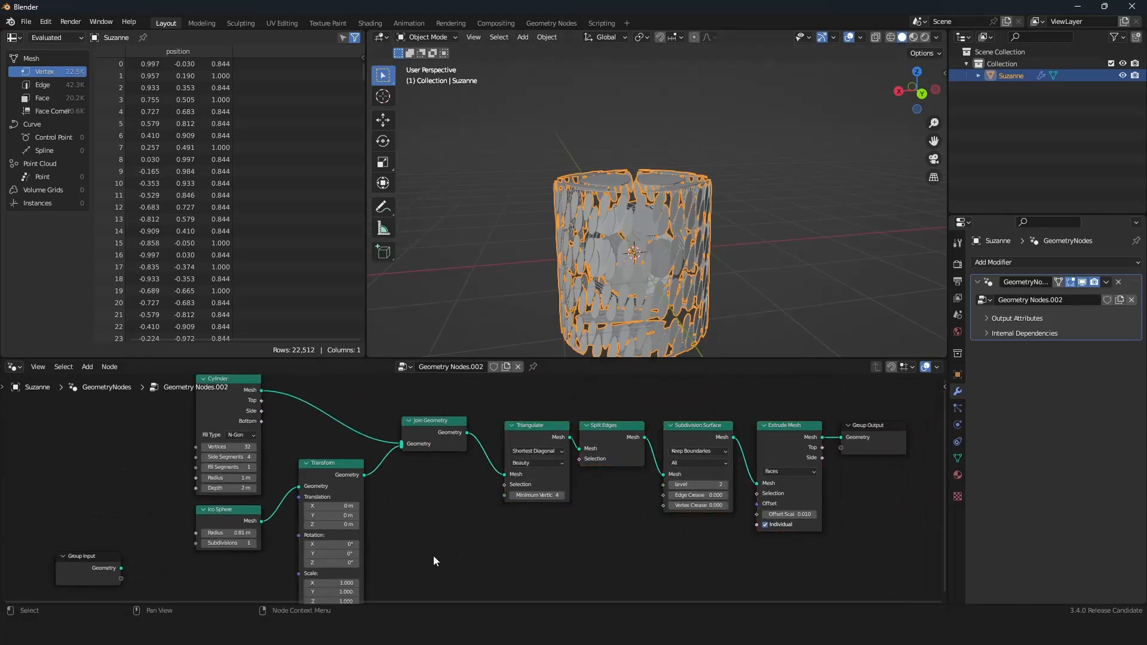
middle_click_drag(418, 549, 513, 490)
Set the Transform node's Z translation to 1.93 m to move the Ico Sphere above the Cylinder
scroll(513, 490, "up", 4)
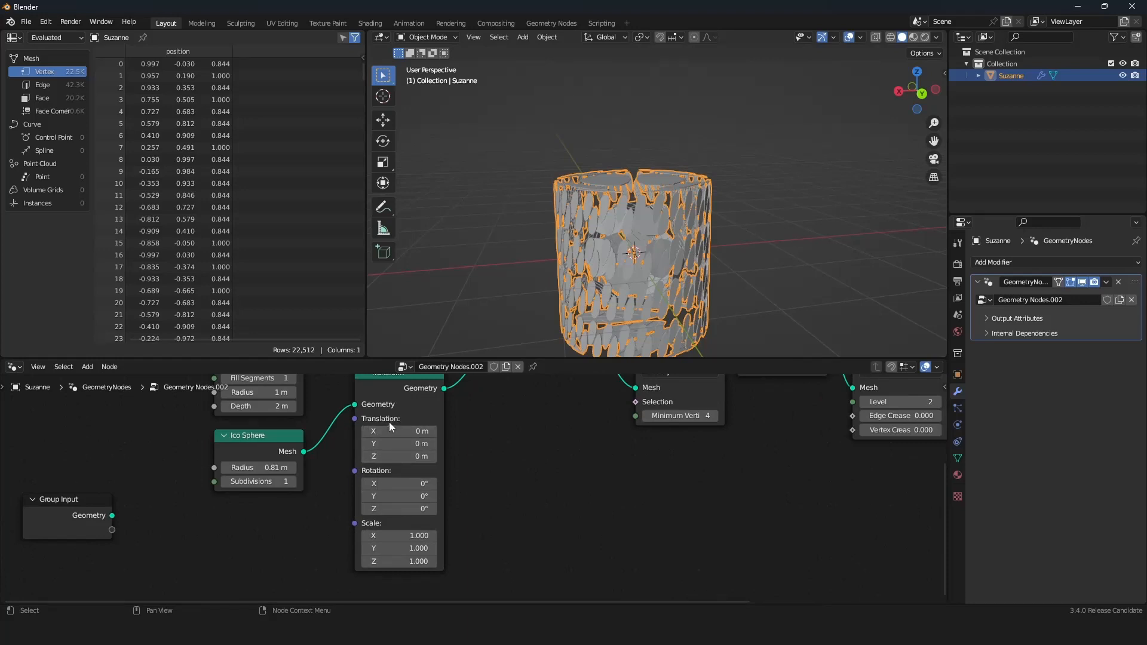
left_click_drag(387, 456, 518, 456, "shift")
middle_click_drag(703, 158, 628, 241)
Try out other rotation and scale values on the Transform node
left_click_drag(395, 489, 412, 509)
right_click(418, 489)
right_click(412, 509)
mouse_move(390, 536)
left_mouse_down()
mouse_move(365, 536)
mouse_move(388, 536)
mouse_move(377, 535)
left_mouse_up()
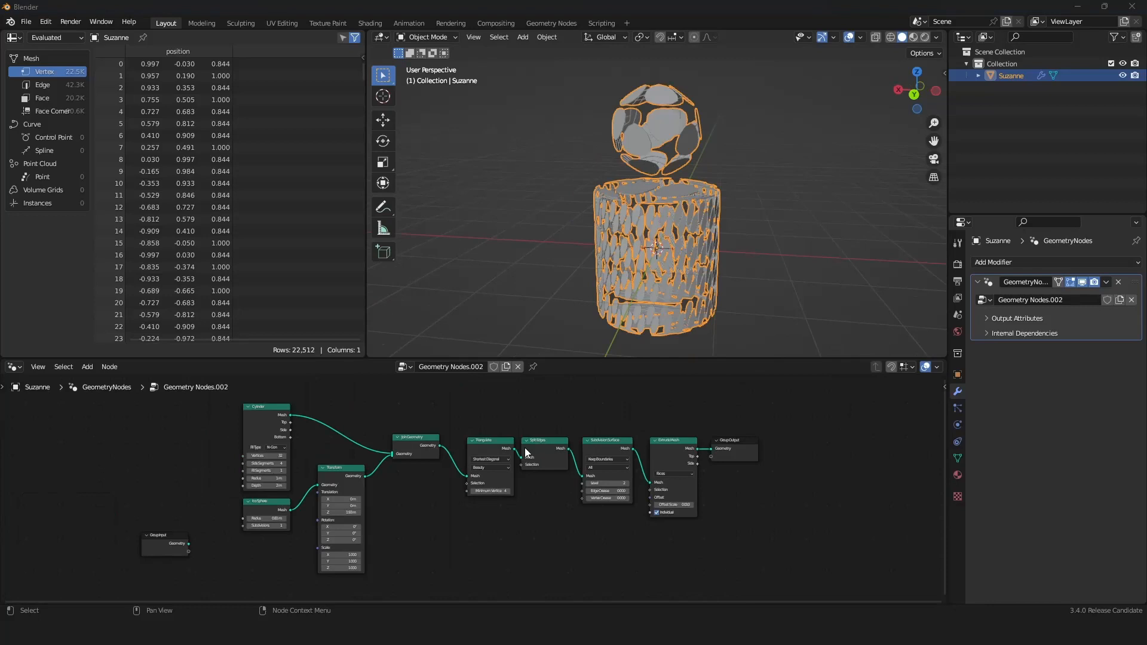
scroll(524, 447, "up", 1)
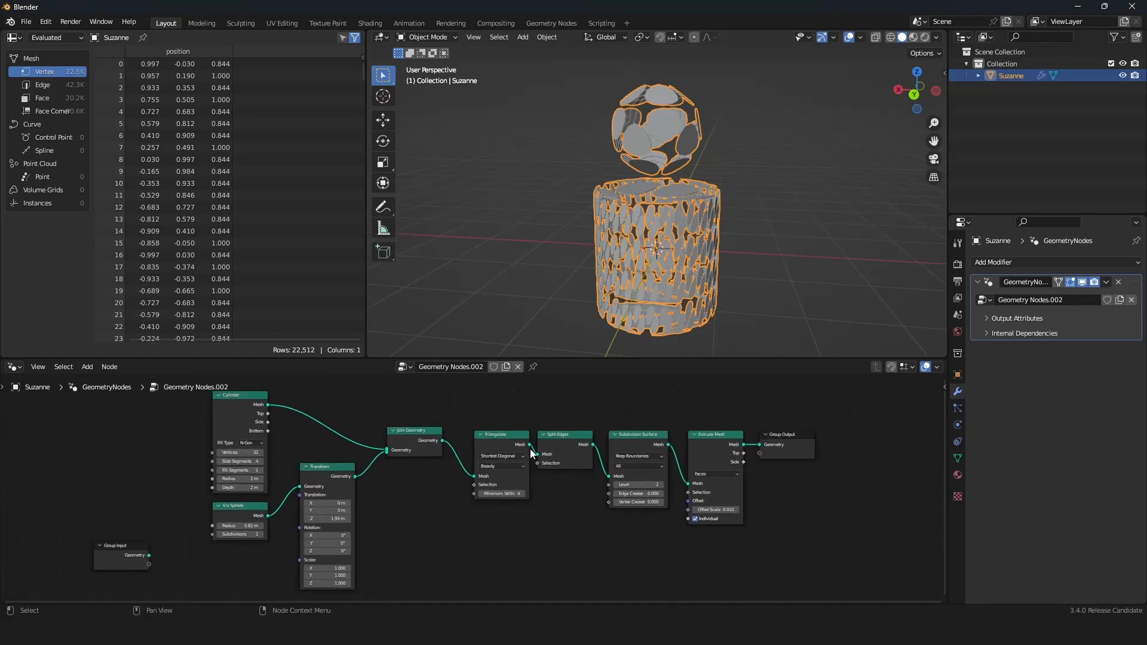
middle_click_drag(565, 410, 528, 411)
scroll(548, 430, "up", 1)
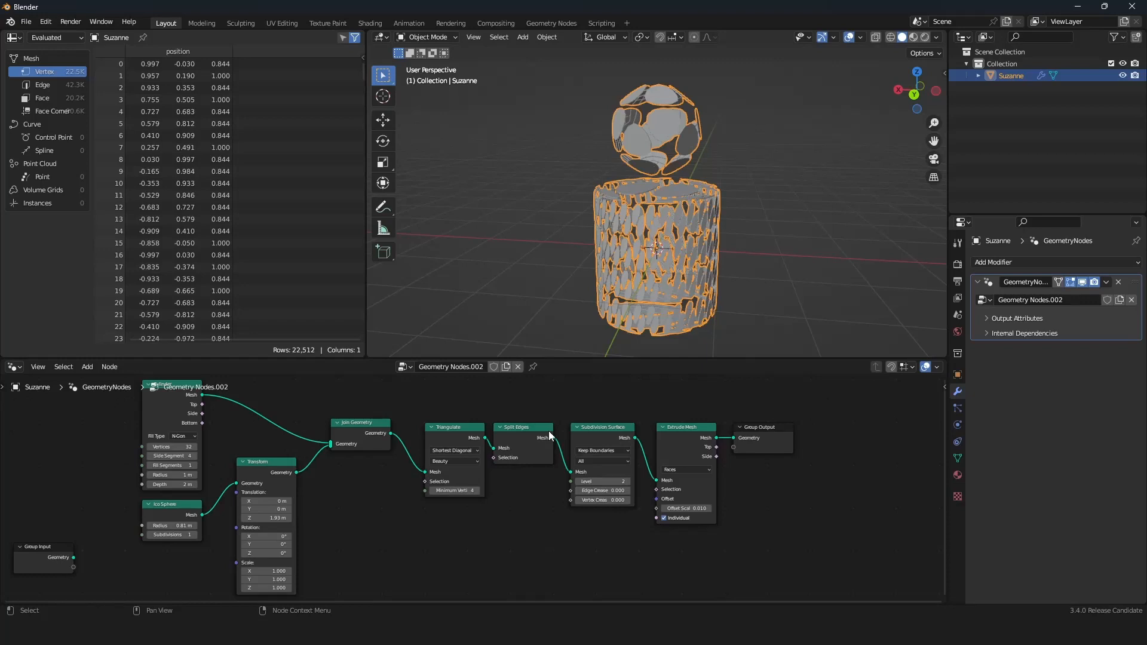
mouse_move(561, 411)
middle_mouse_down()
mouse_move(580, 419)
mouse_move(557, 411)
middle_mouse_up()
scroll(580, 419, "down", 1)
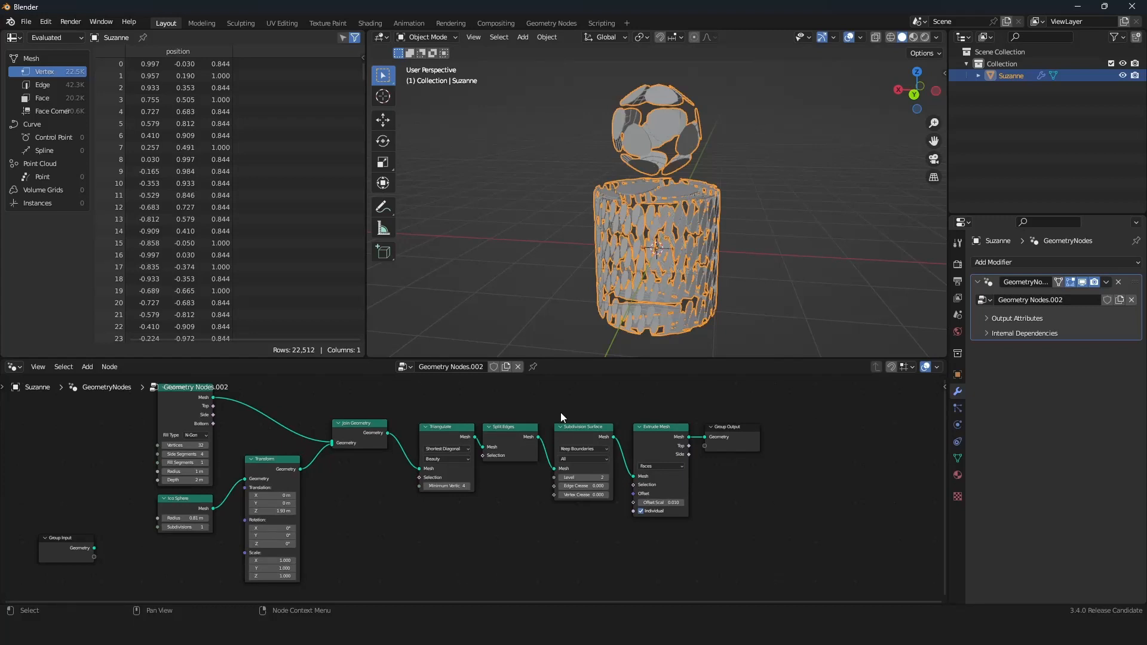
middle_click_drag(550, 411, 544, 418)
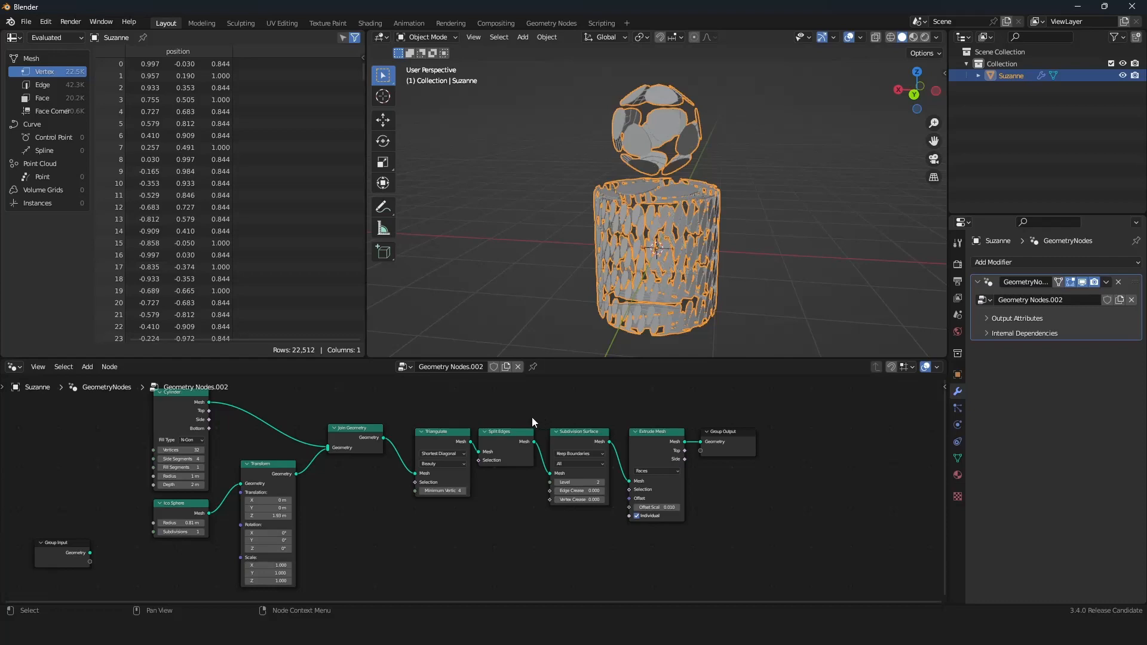
scroll(607, 460, "up", 3)
scroll(607, 460, "down", 5)
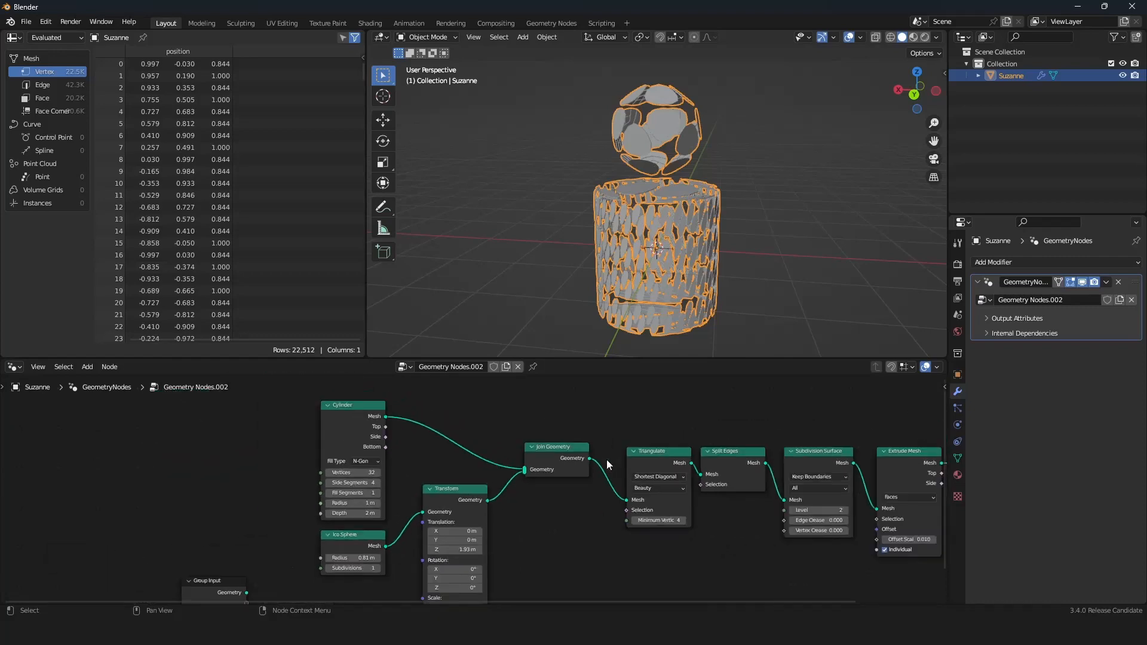
scroll(624, 409, "up", 2)
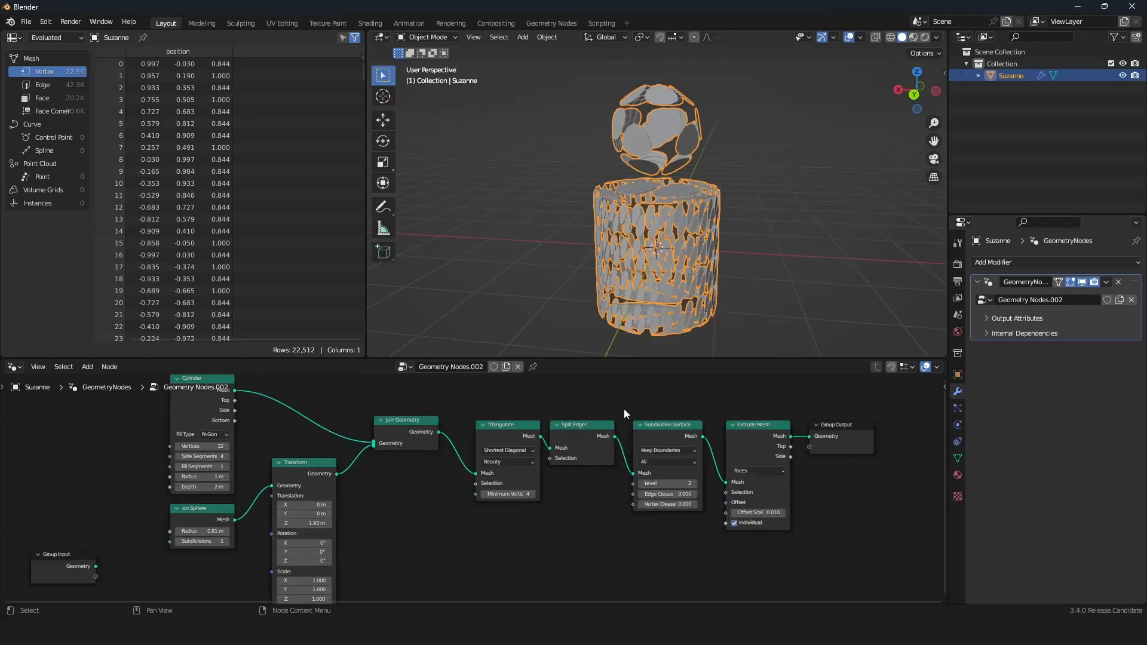
middle_click_drag(623, 410, 604, 419)
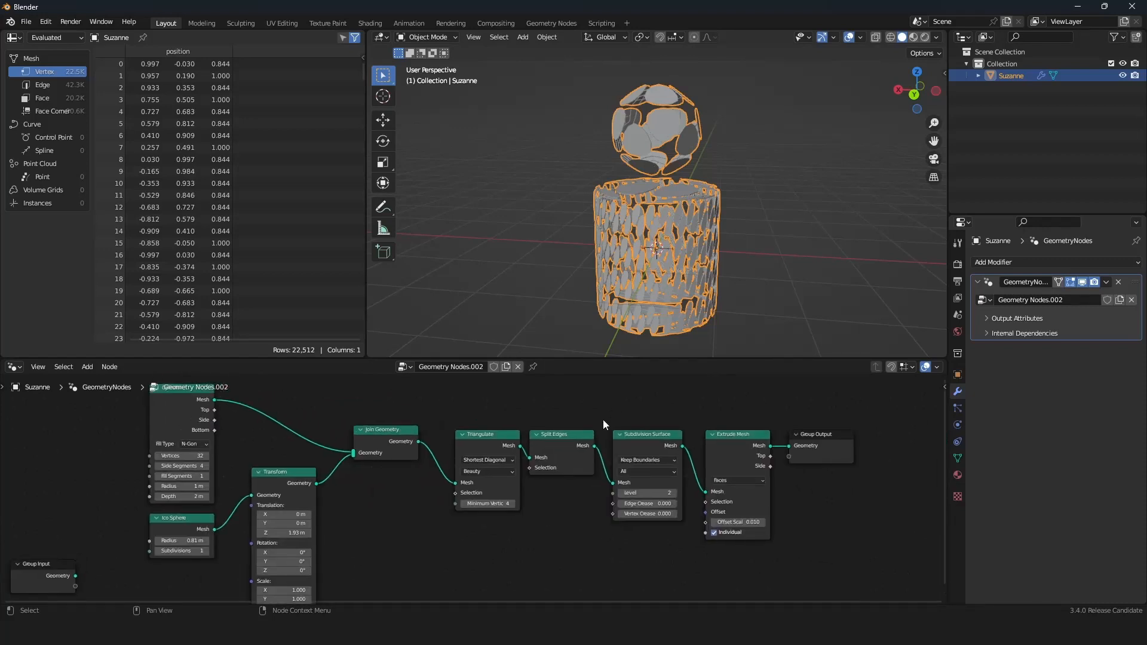
scroll(566, 414, "down", 1)
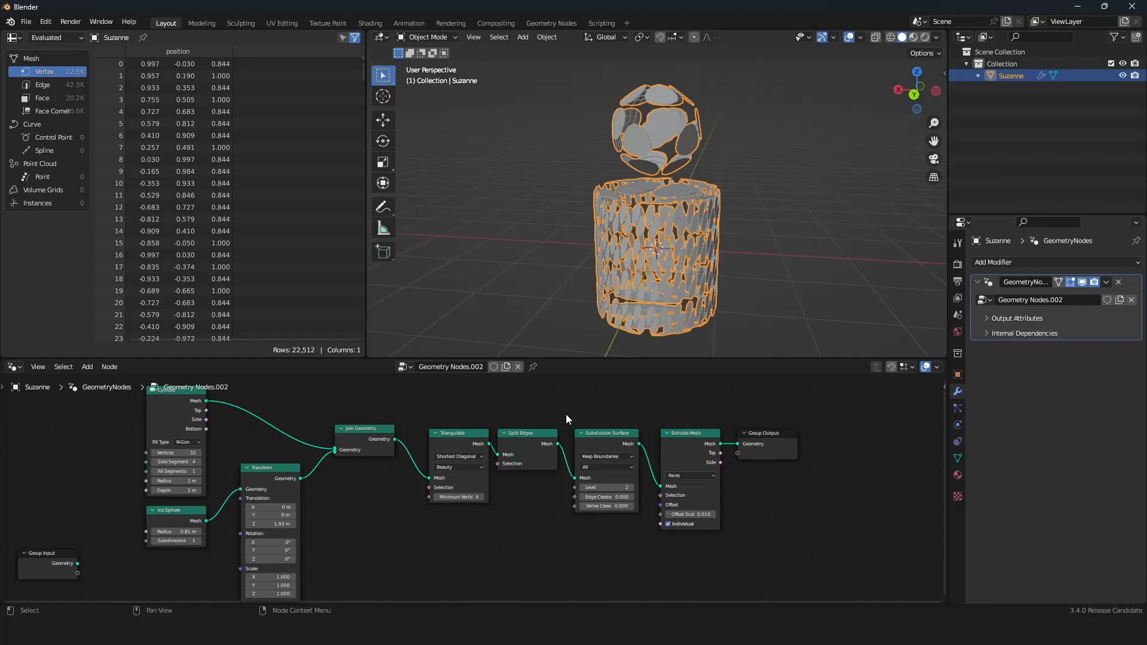